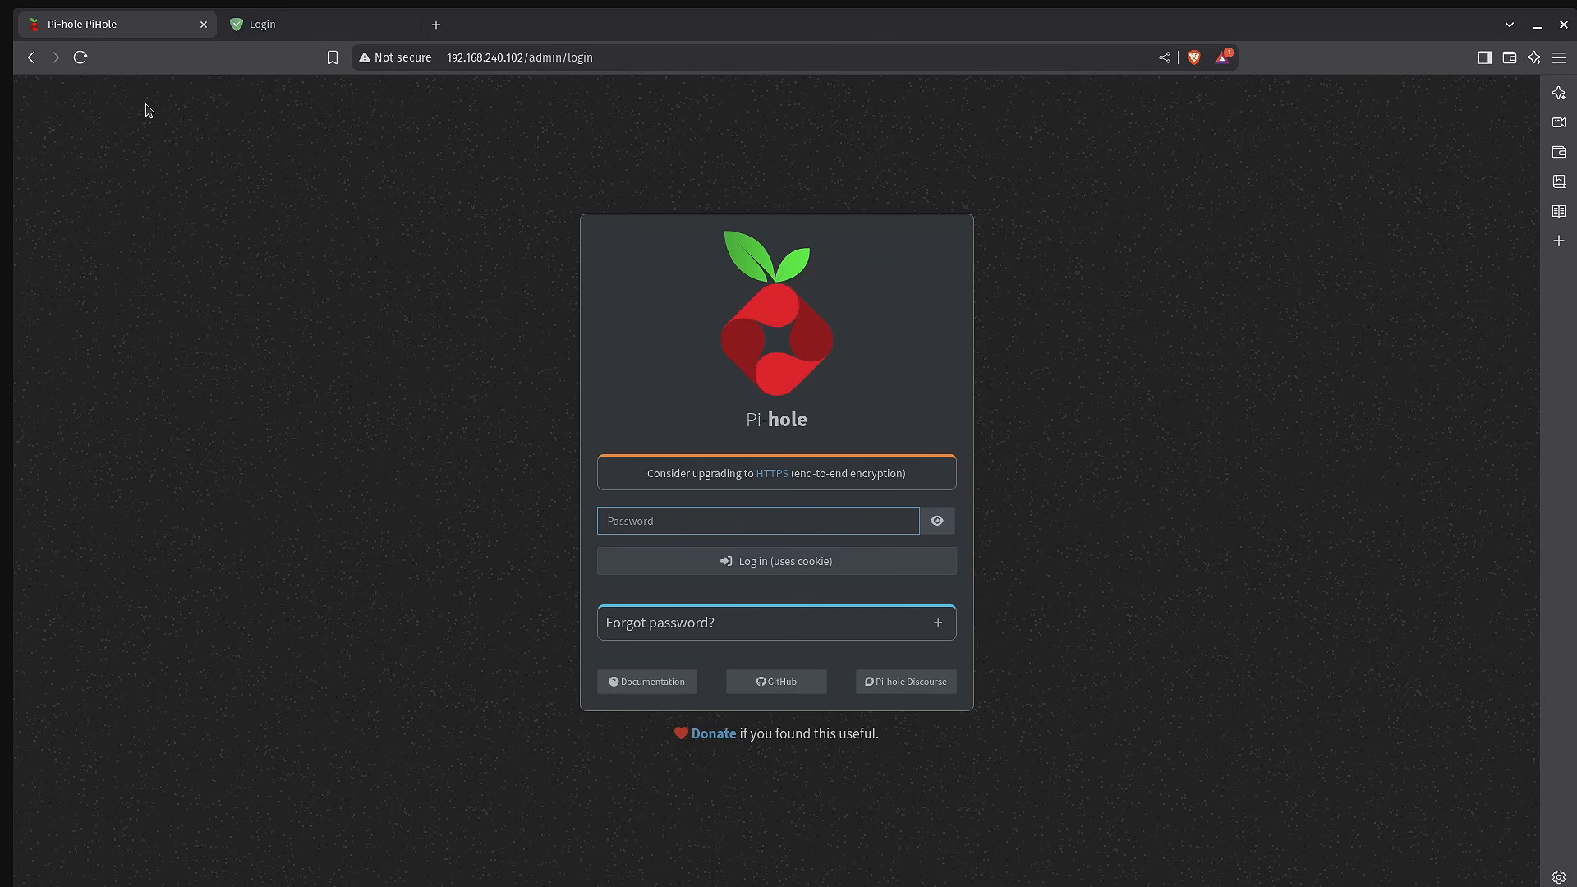
# - Bring up the AdGuard Home sign-in page at 192.168.240.103, alongside the Pi-hole login tab
pyautogui.click(300, 31)
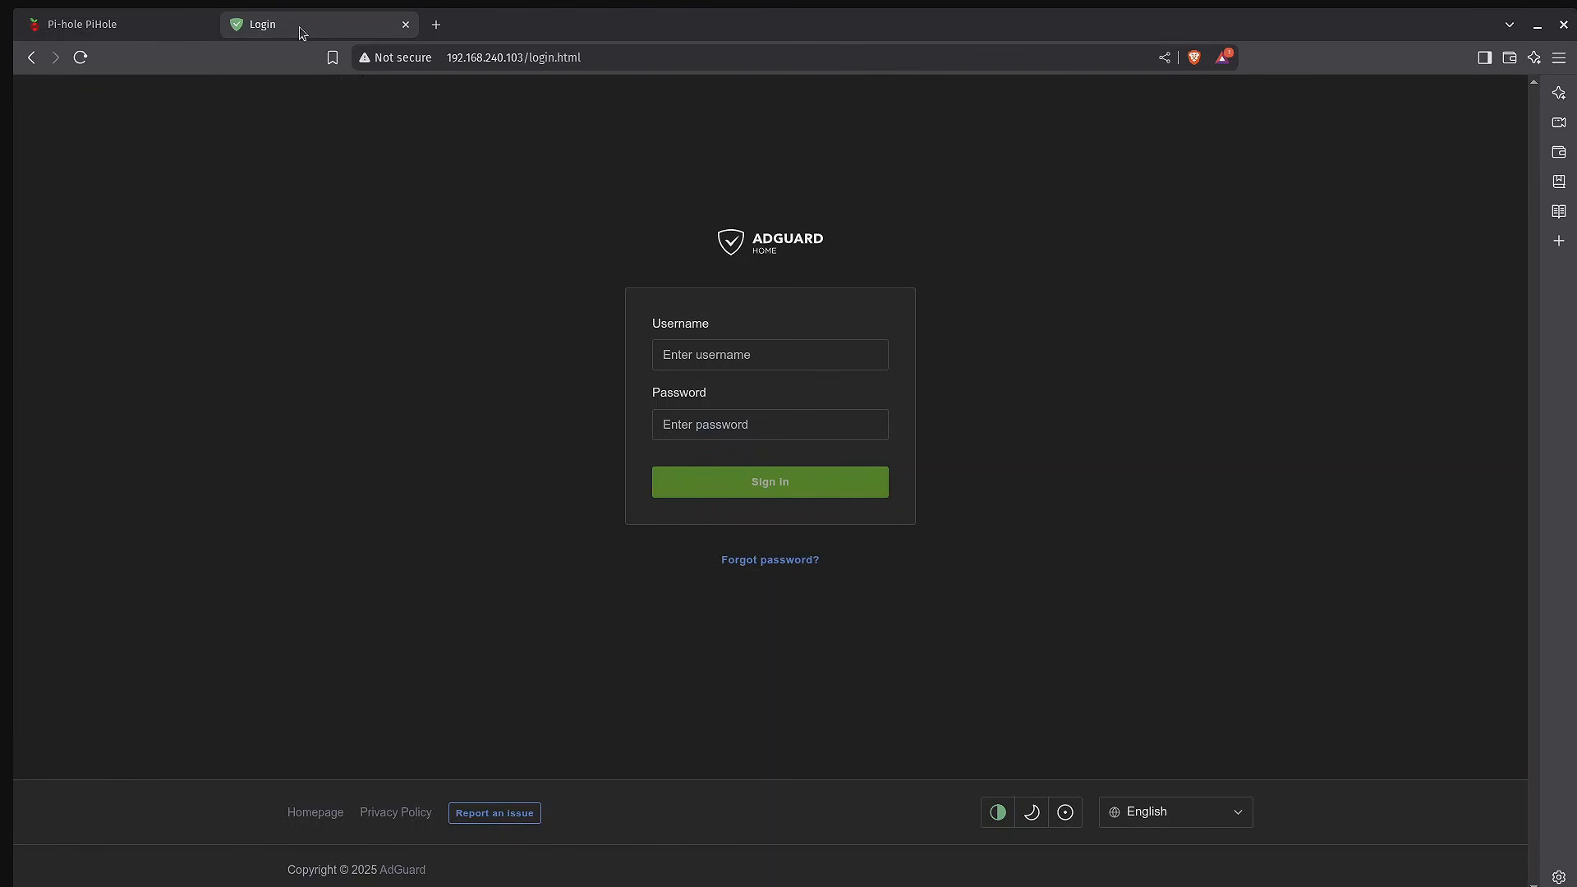
pyautogui.click(108, 25)
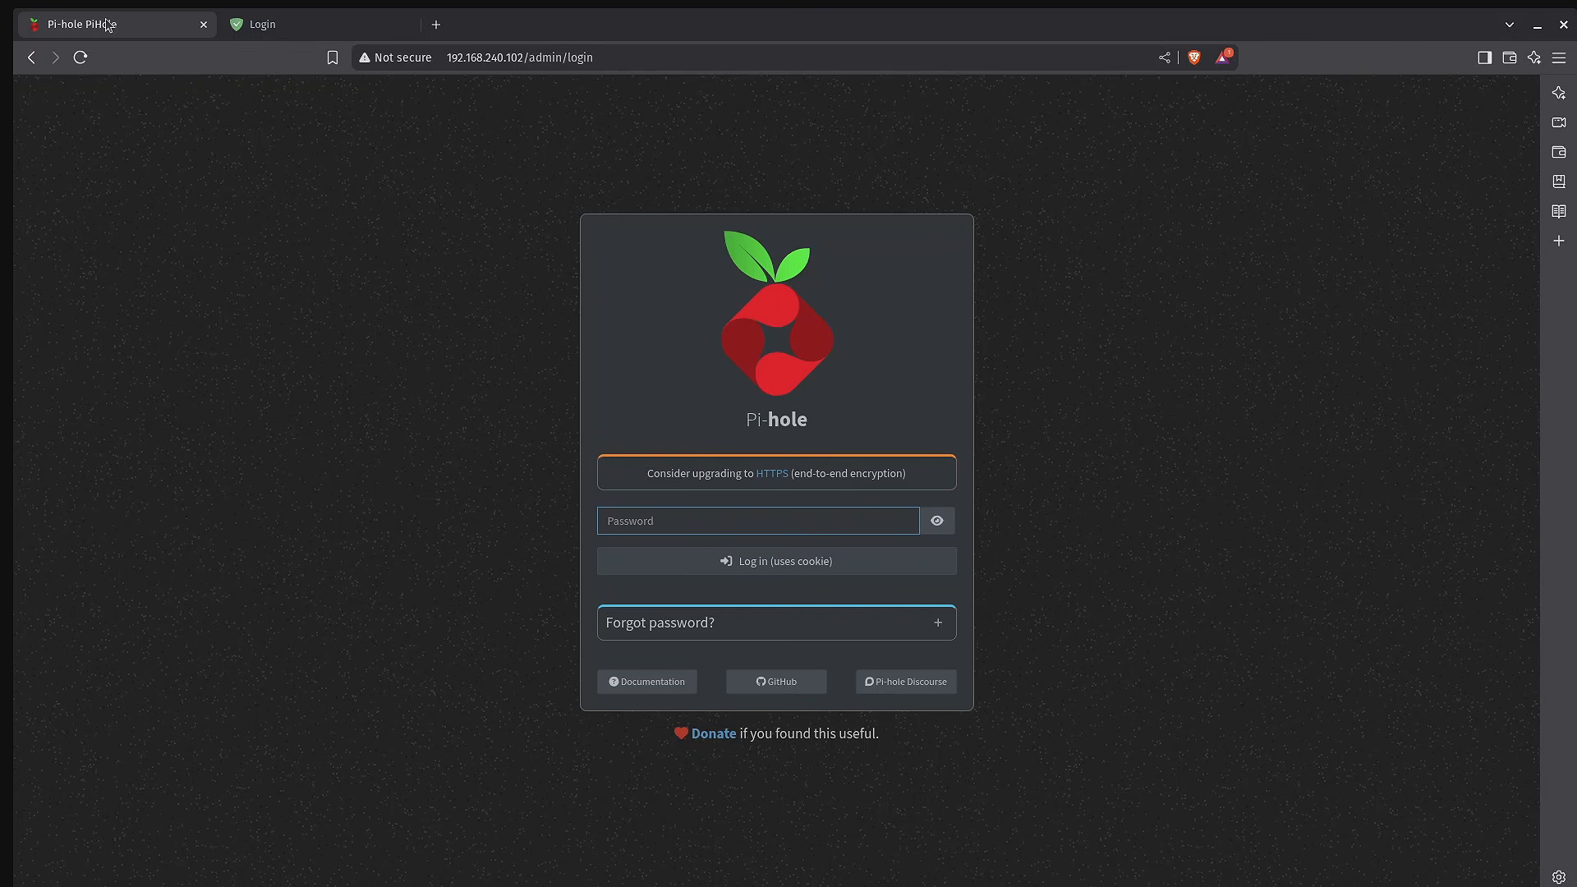
pyautogui.click(307, 27)
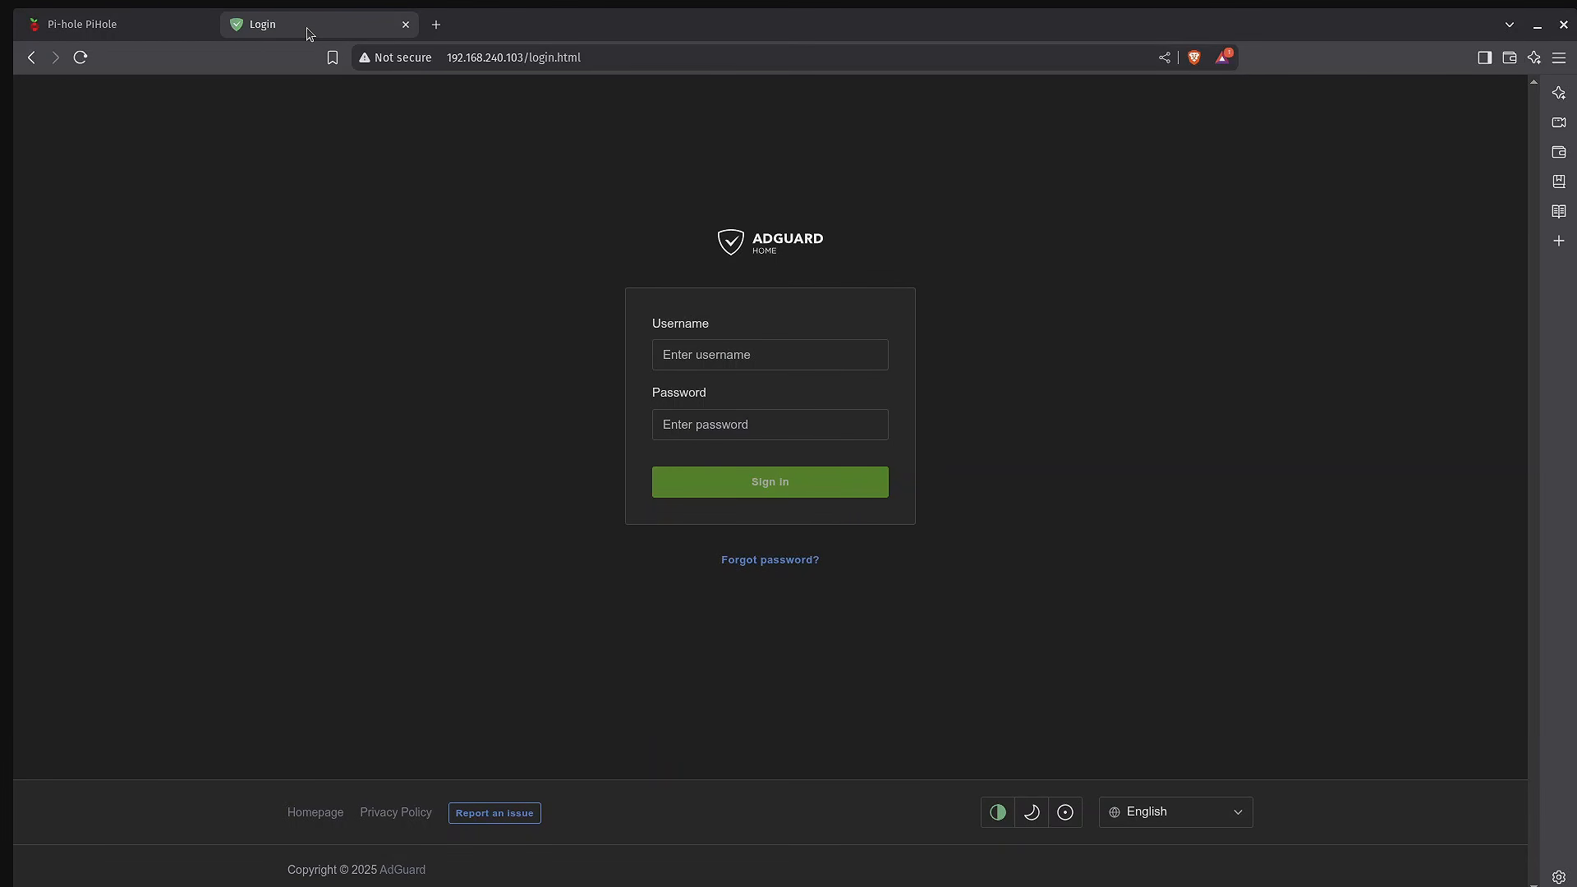
# - Fill in the admin username on the AdGuard Home sign-in form, then return to the Pi-hole tab
pyautogui.click(745, 355)
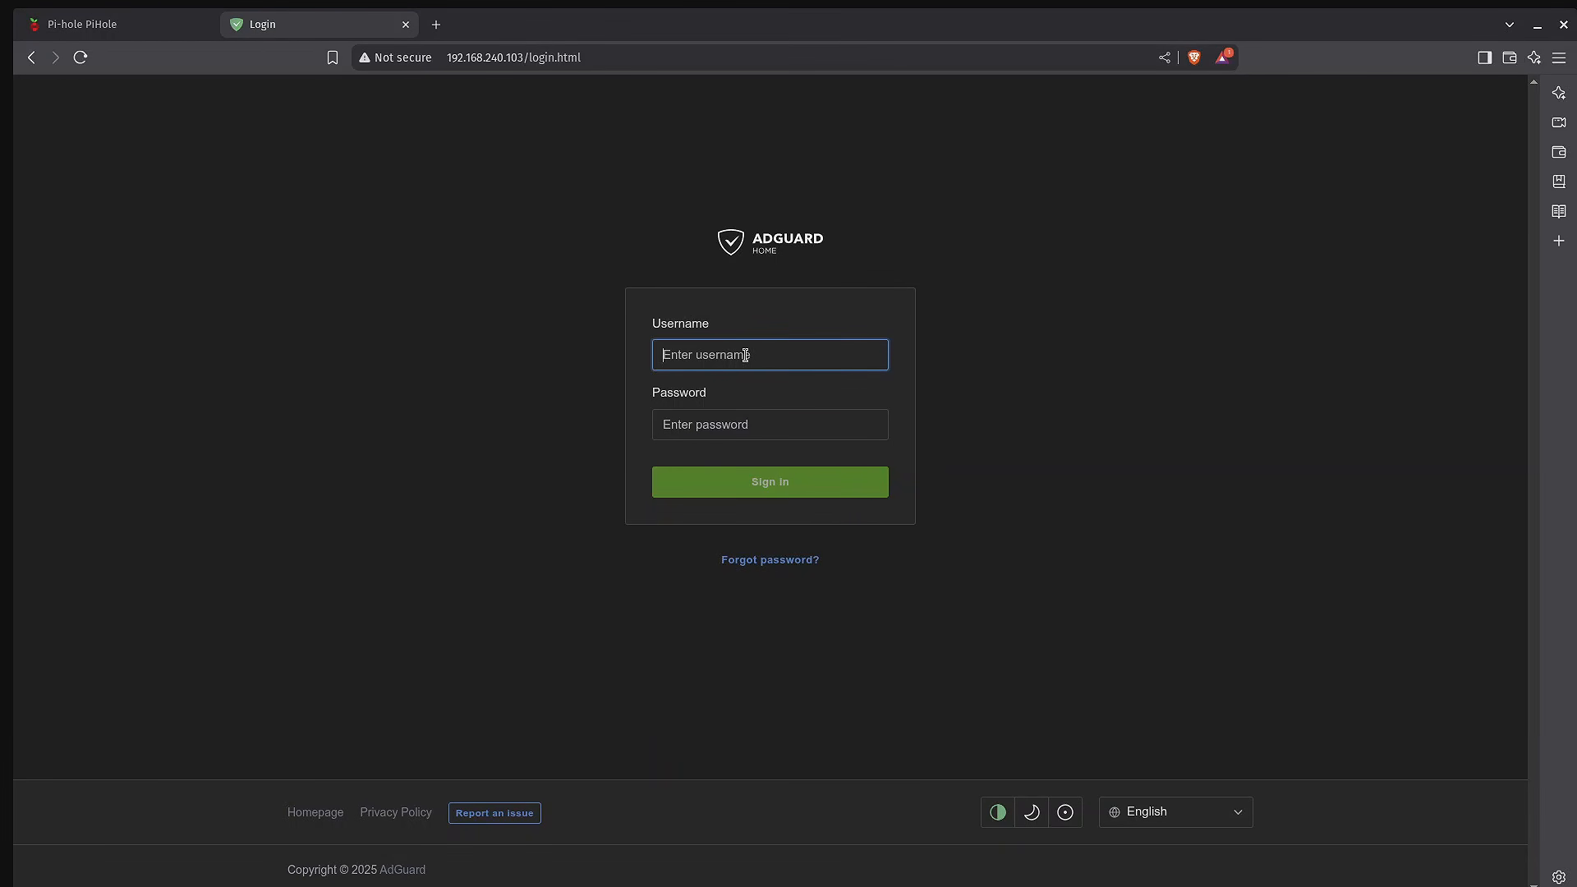
pyautogui.write('hwhl')
pyautogui.press('Tab')
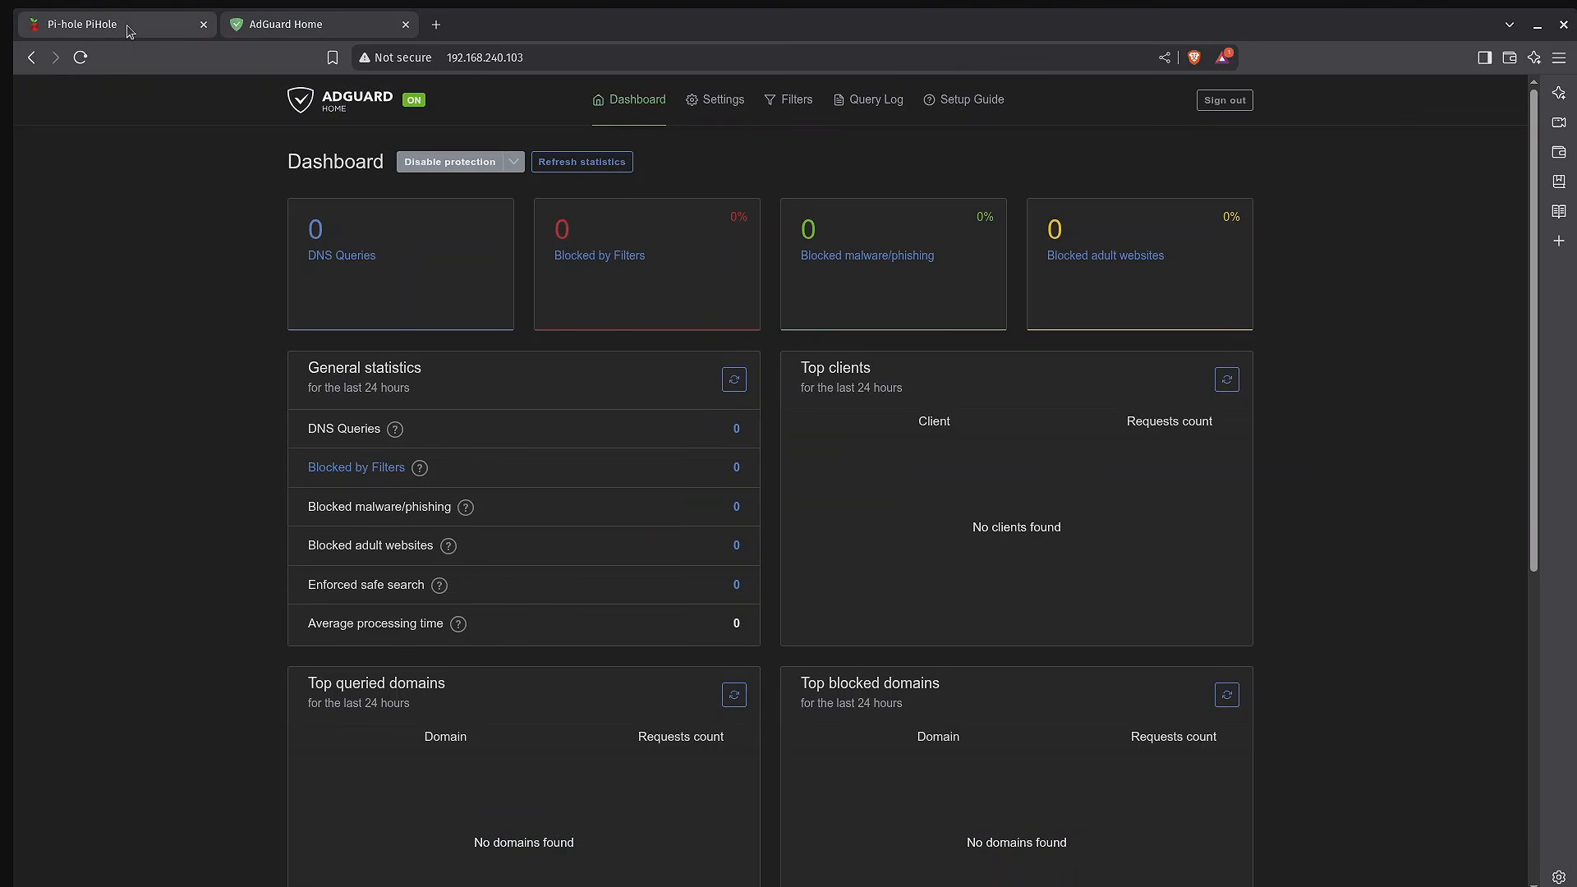
pyautogui.hotkey('ctrl', 'shift', 'Tab')
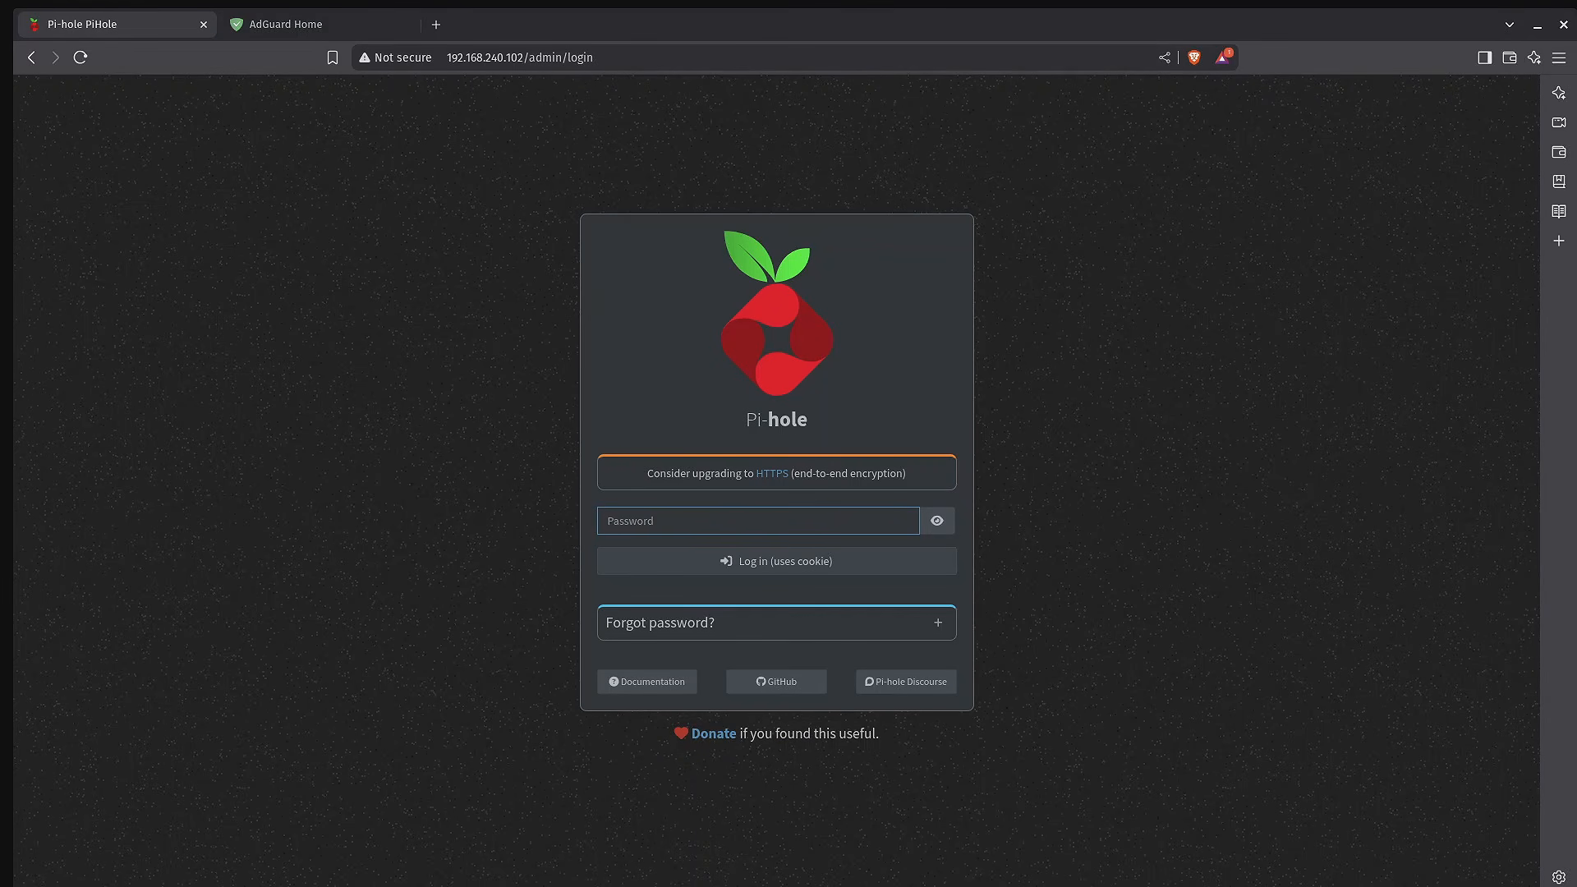
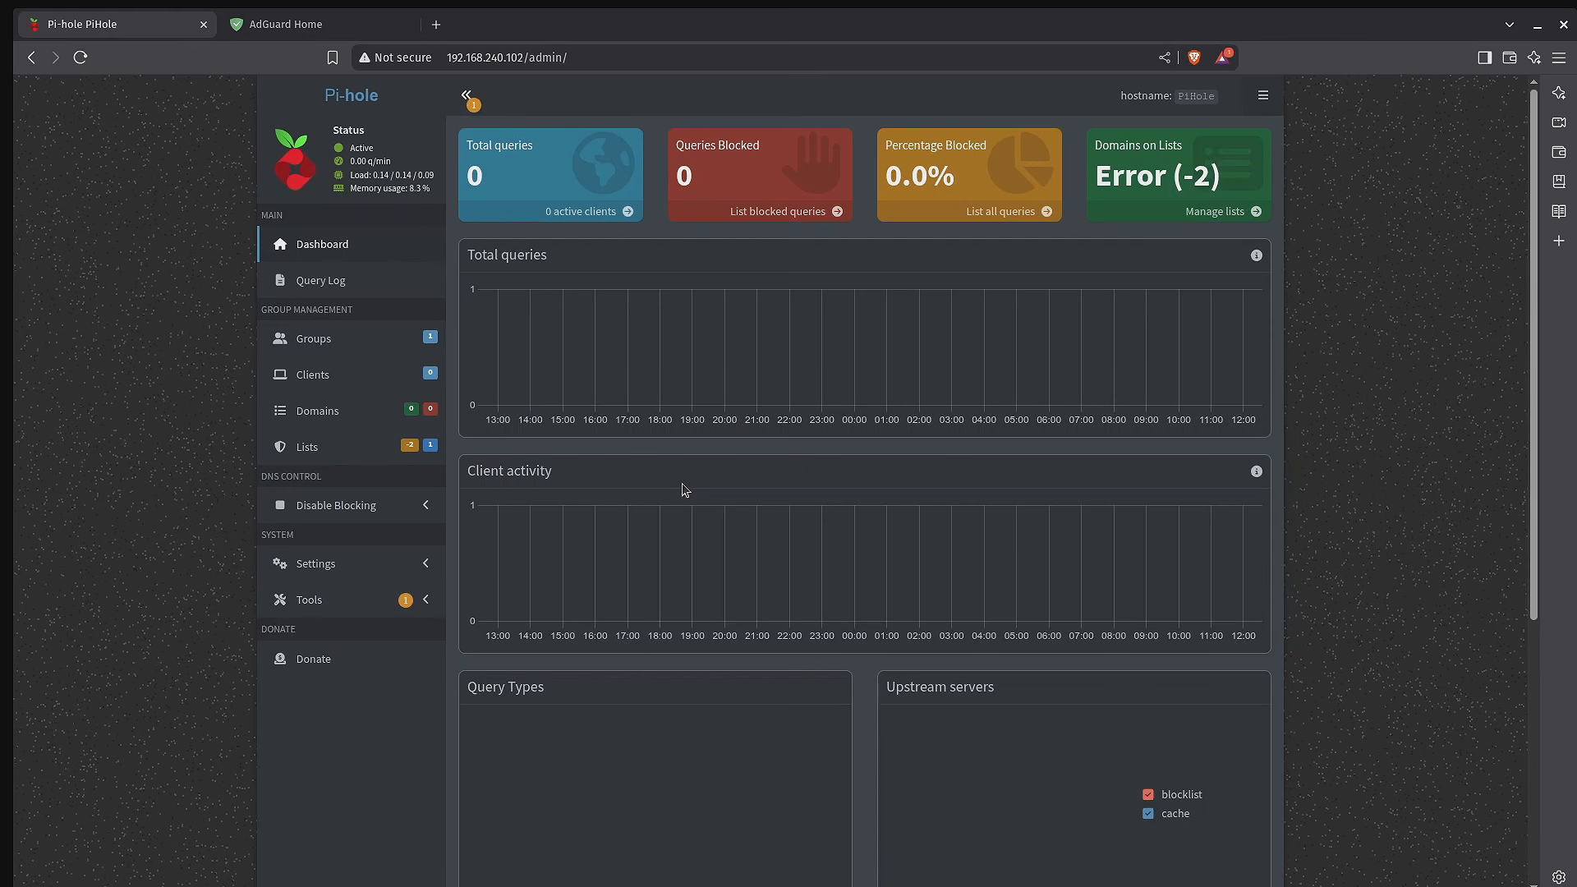
# - In AdGuard Home's General settings, enable the parental control web service and Safe Search
pyautogui.click(305, 32)
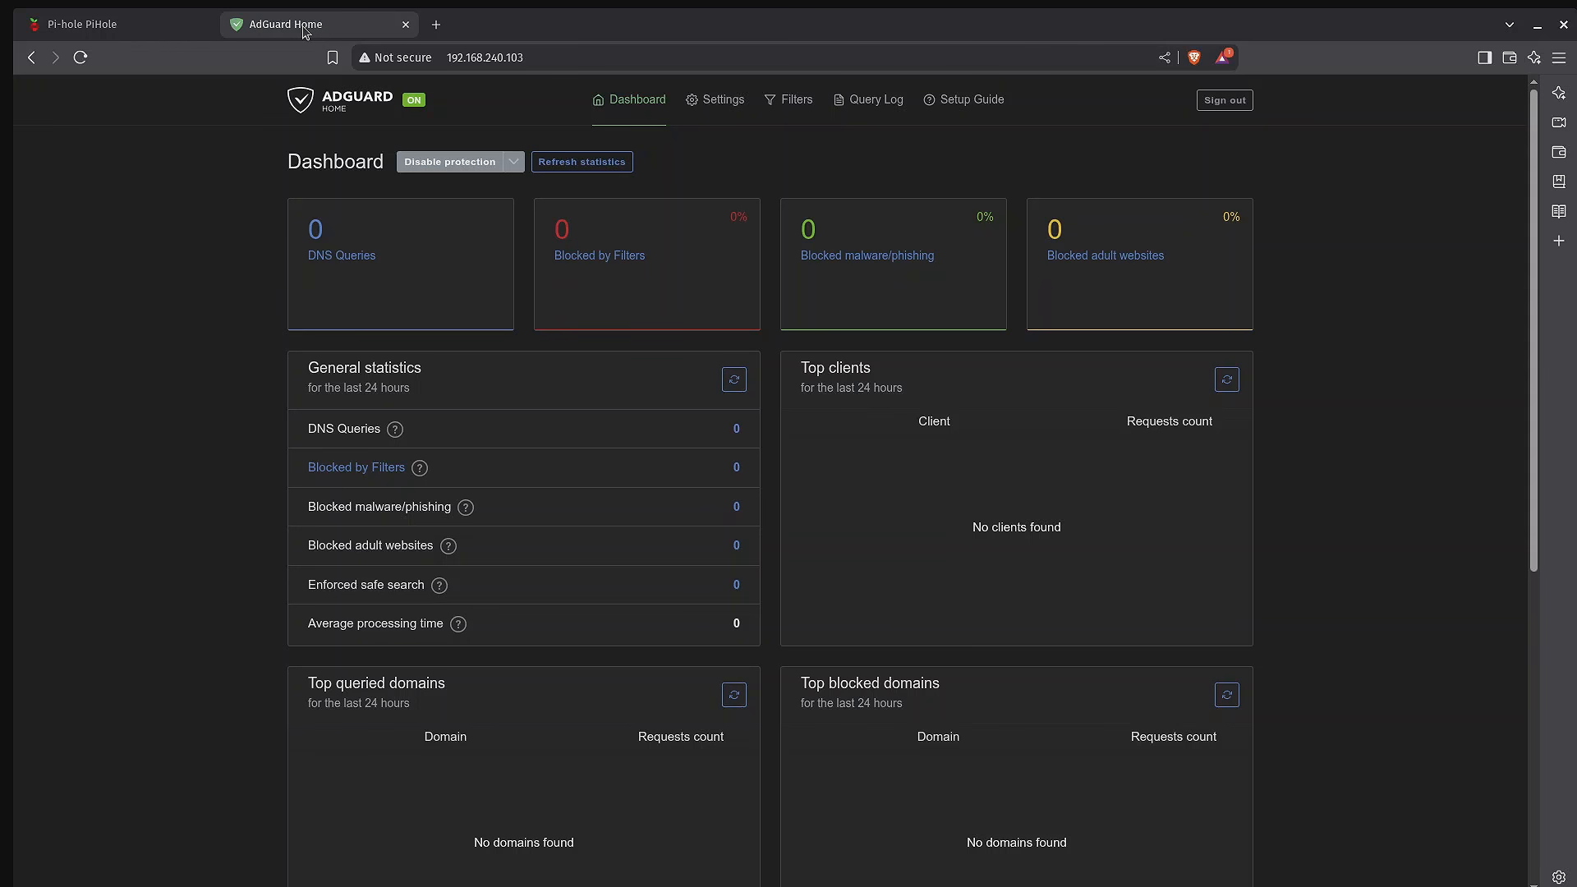
pyautogui.click(716, 103)
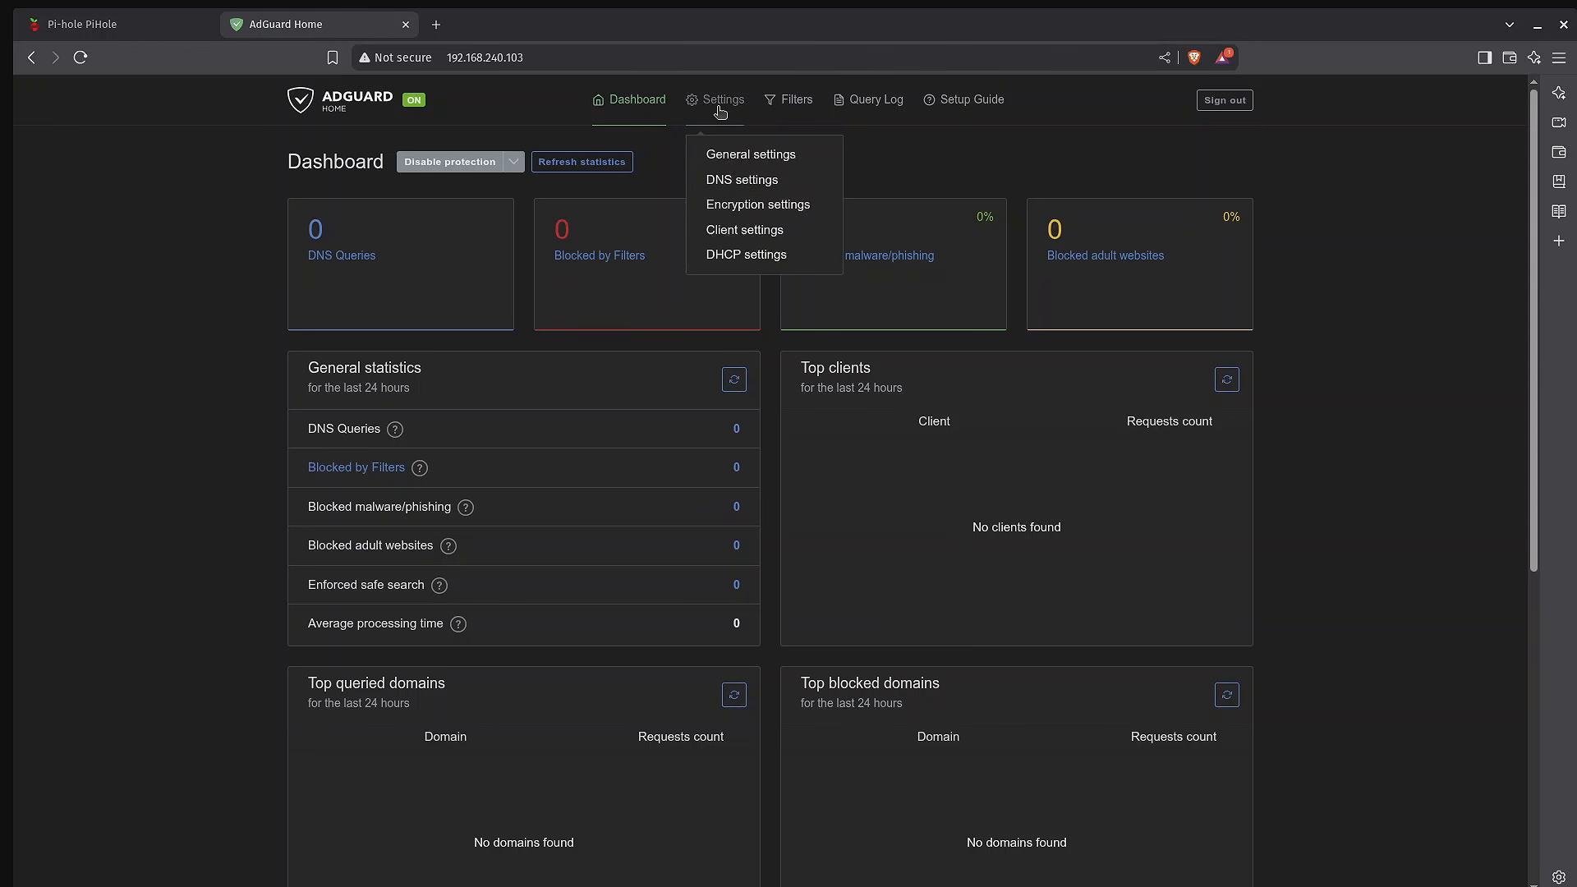
pyautogui.click(754, 154)
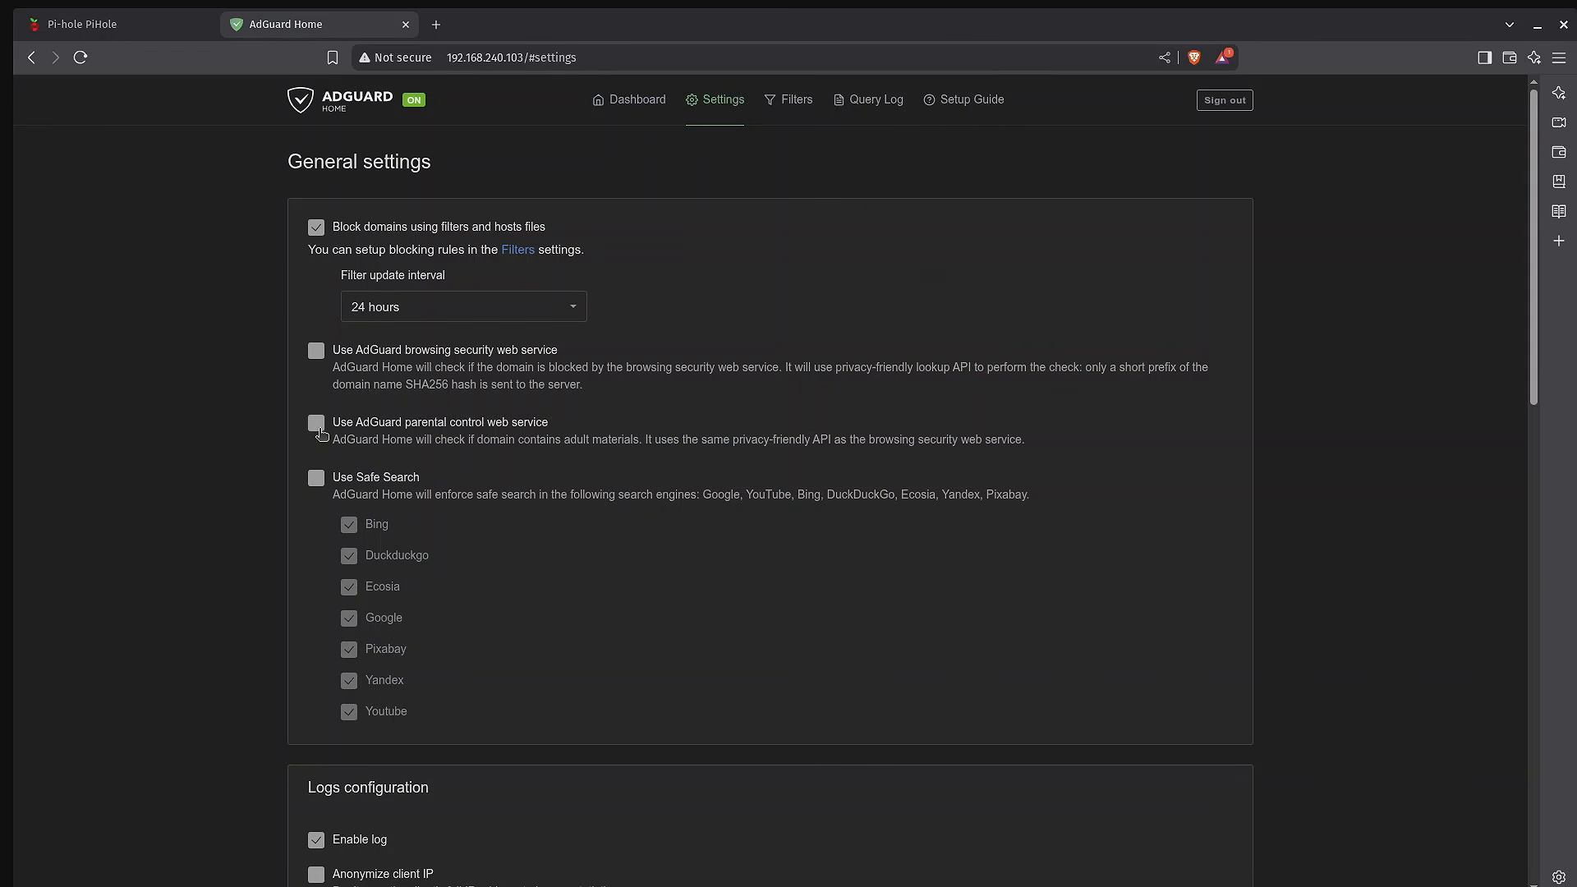
pyautogui.click(318, 427)
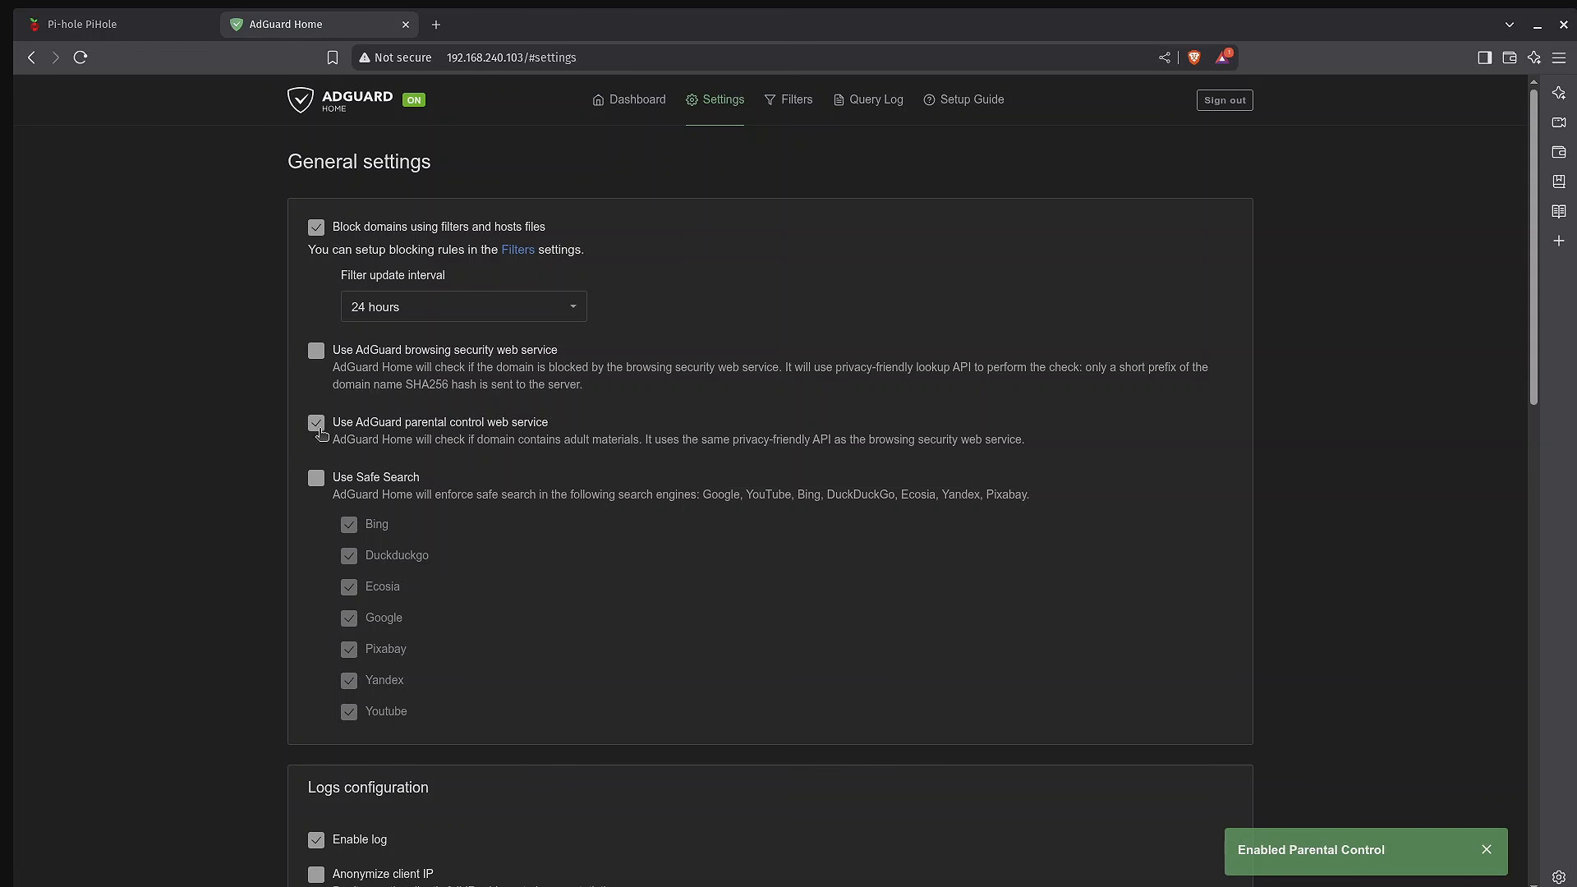
pyautogui.click(316, 478)
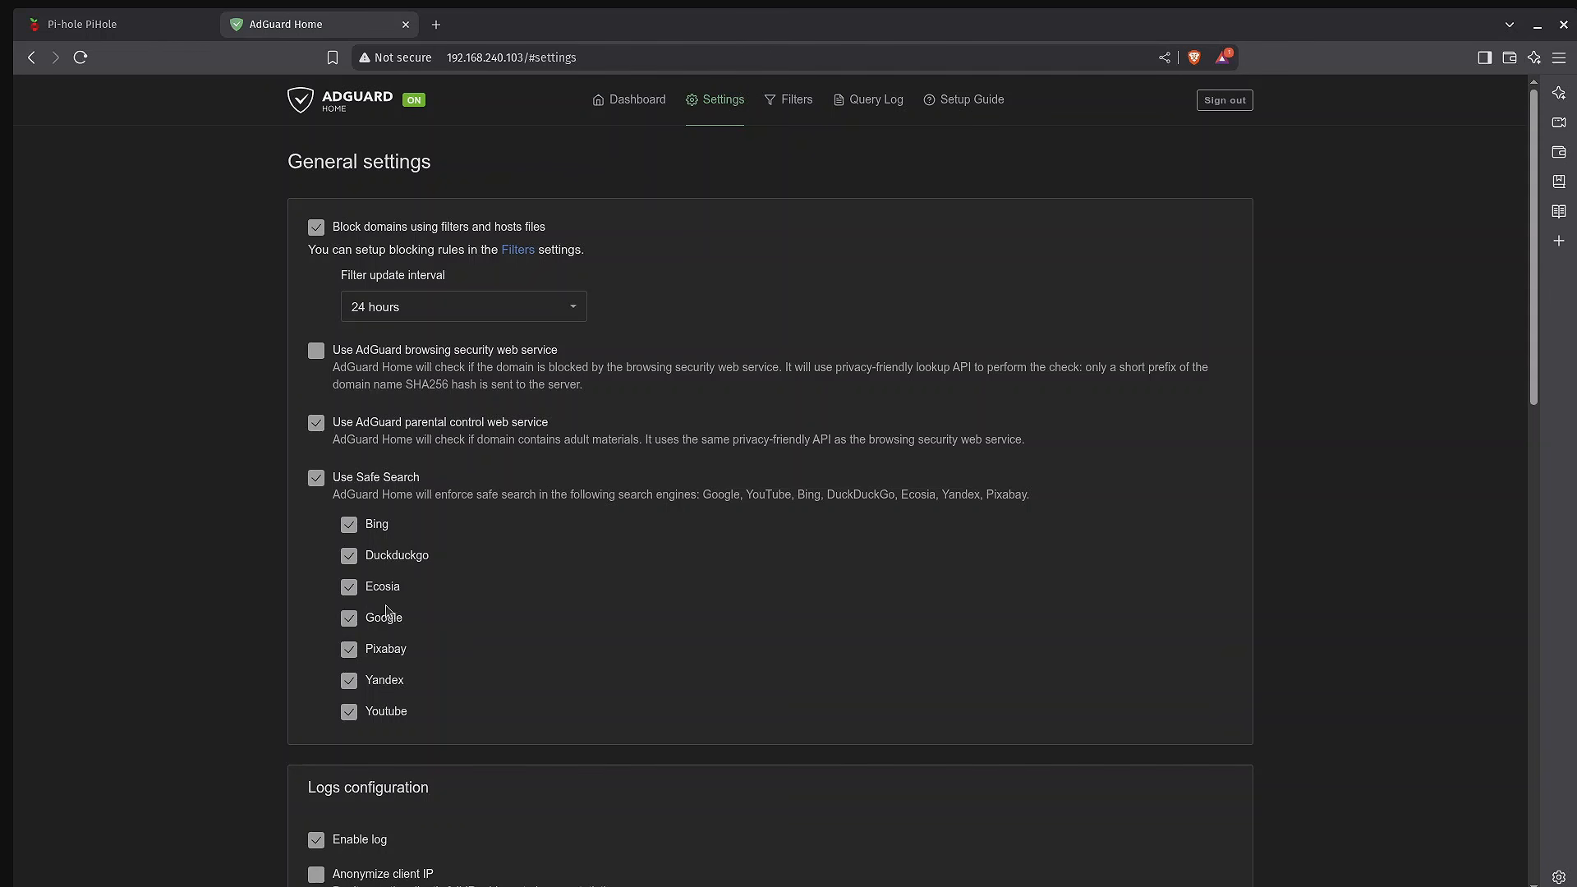
# - Review Pi-hole's subscribed blocklists page, then return to AdGuard Home's general settings
pyautogui.click(131, 32)
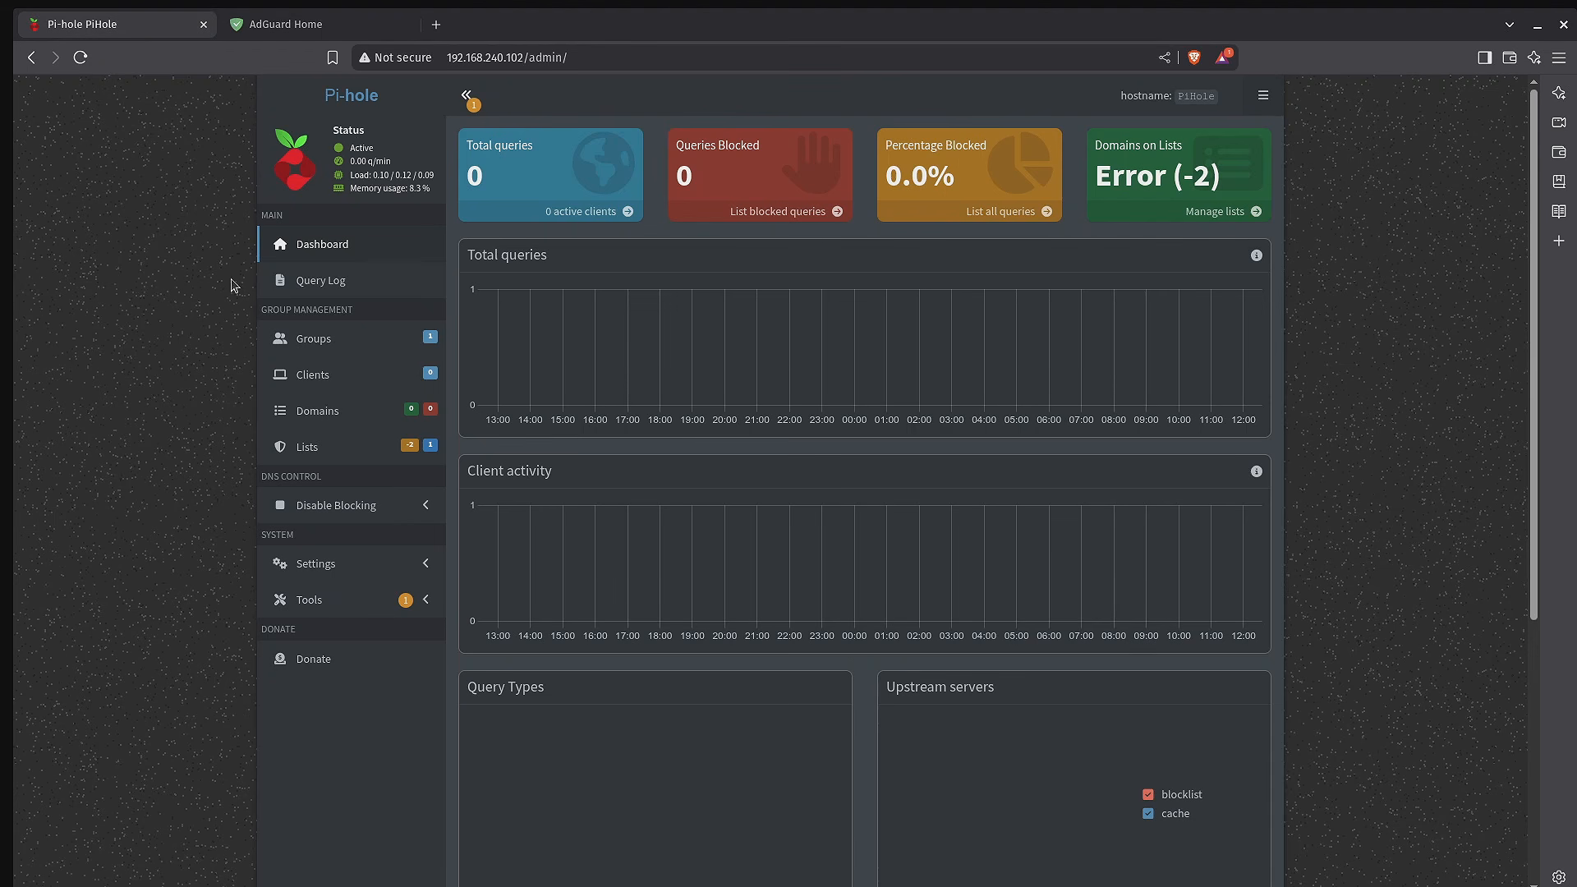
pyautogui.click(317, 457)
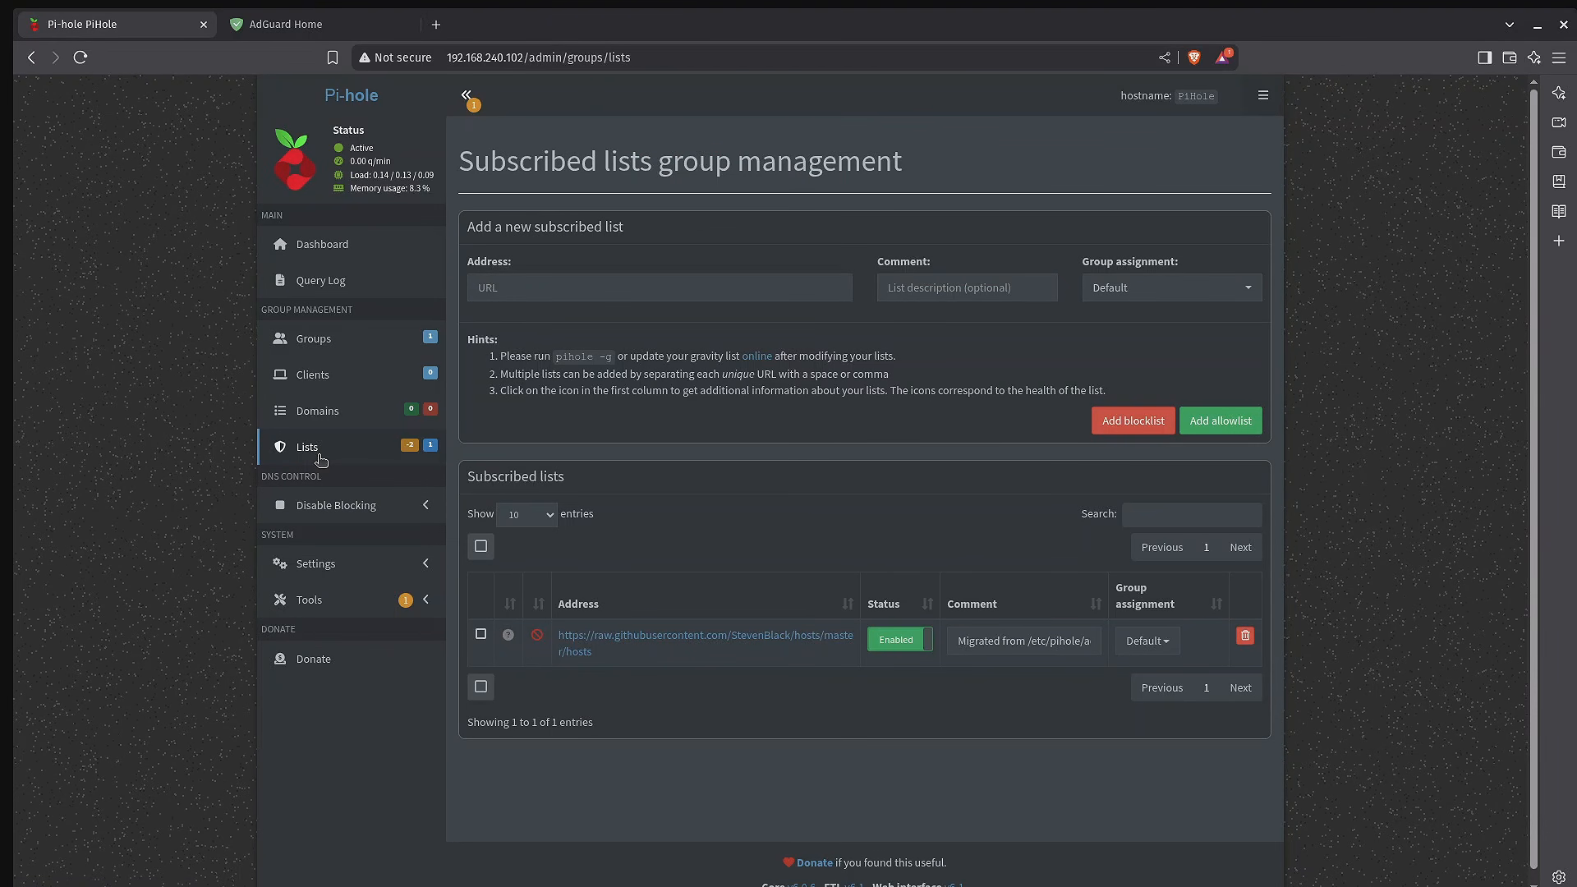
pyautogui.click(312, 24)
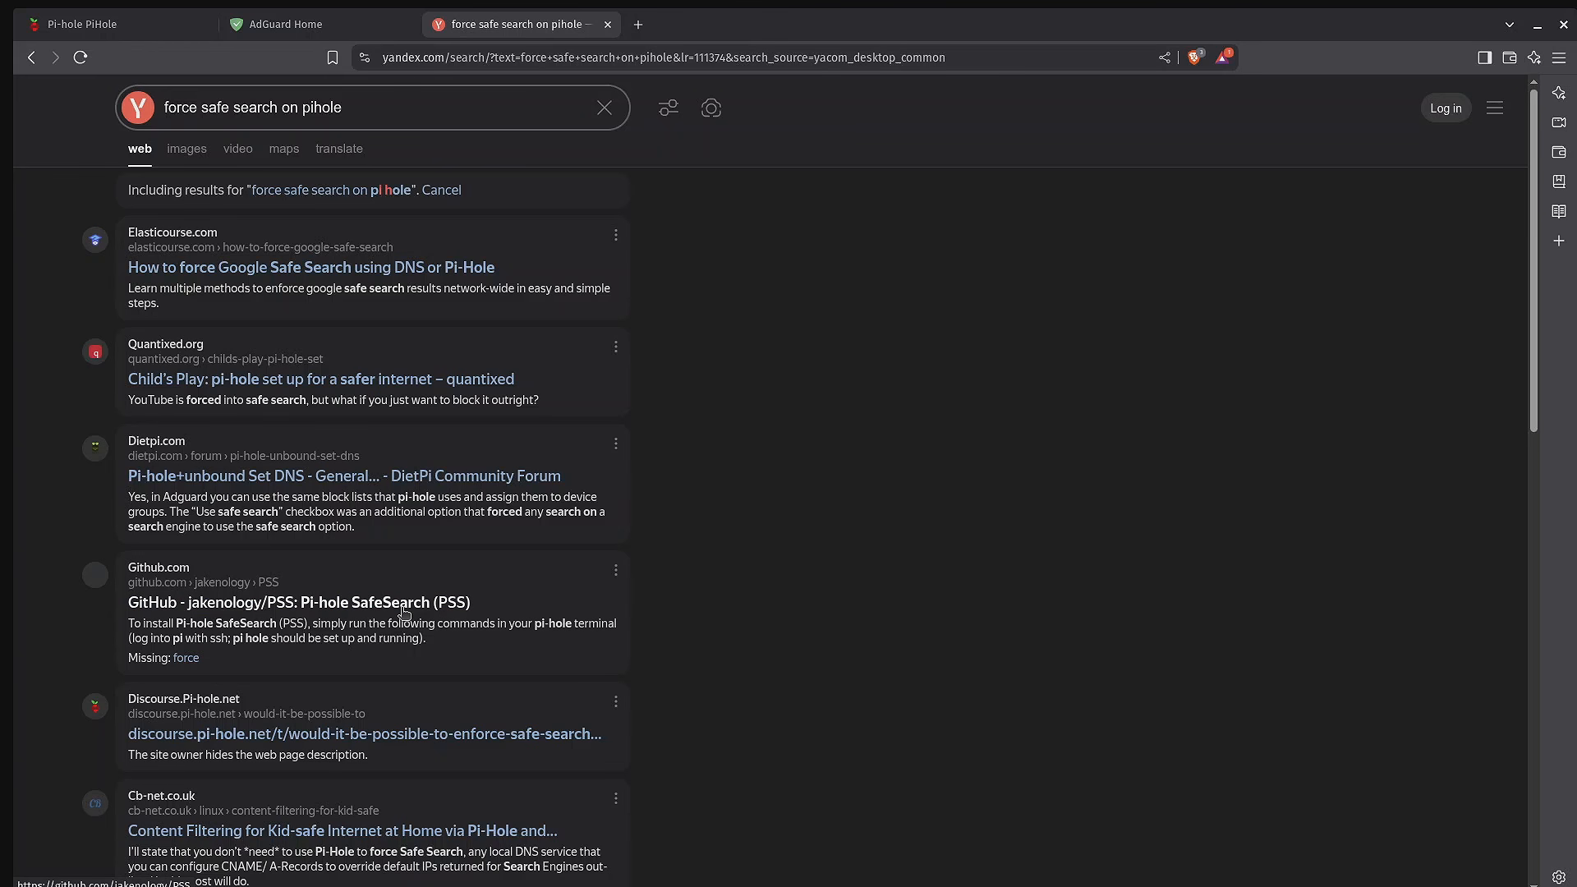
# - Close the Yandex results tab for 'force safe search on pihole'
pyautogui.hotkey('ctrl', 'w')
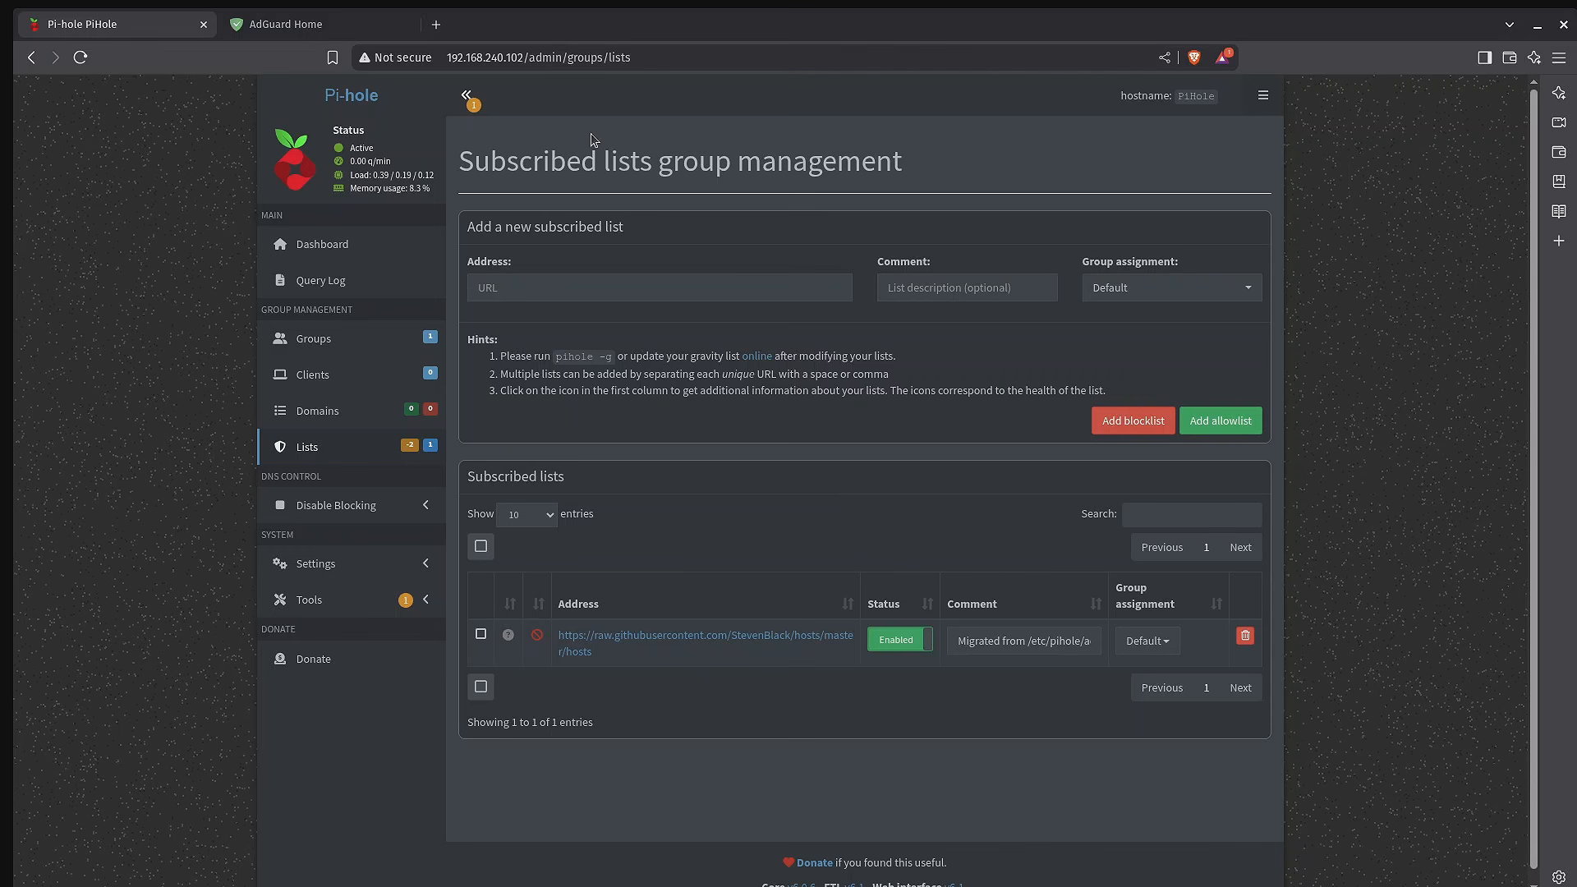
# - Add HaGeZi's Encrypted DNS/VPN/TOR/Proxy Bypass list to AdGuard Home's DNS blocklists
pyautogui.click(317, 29)
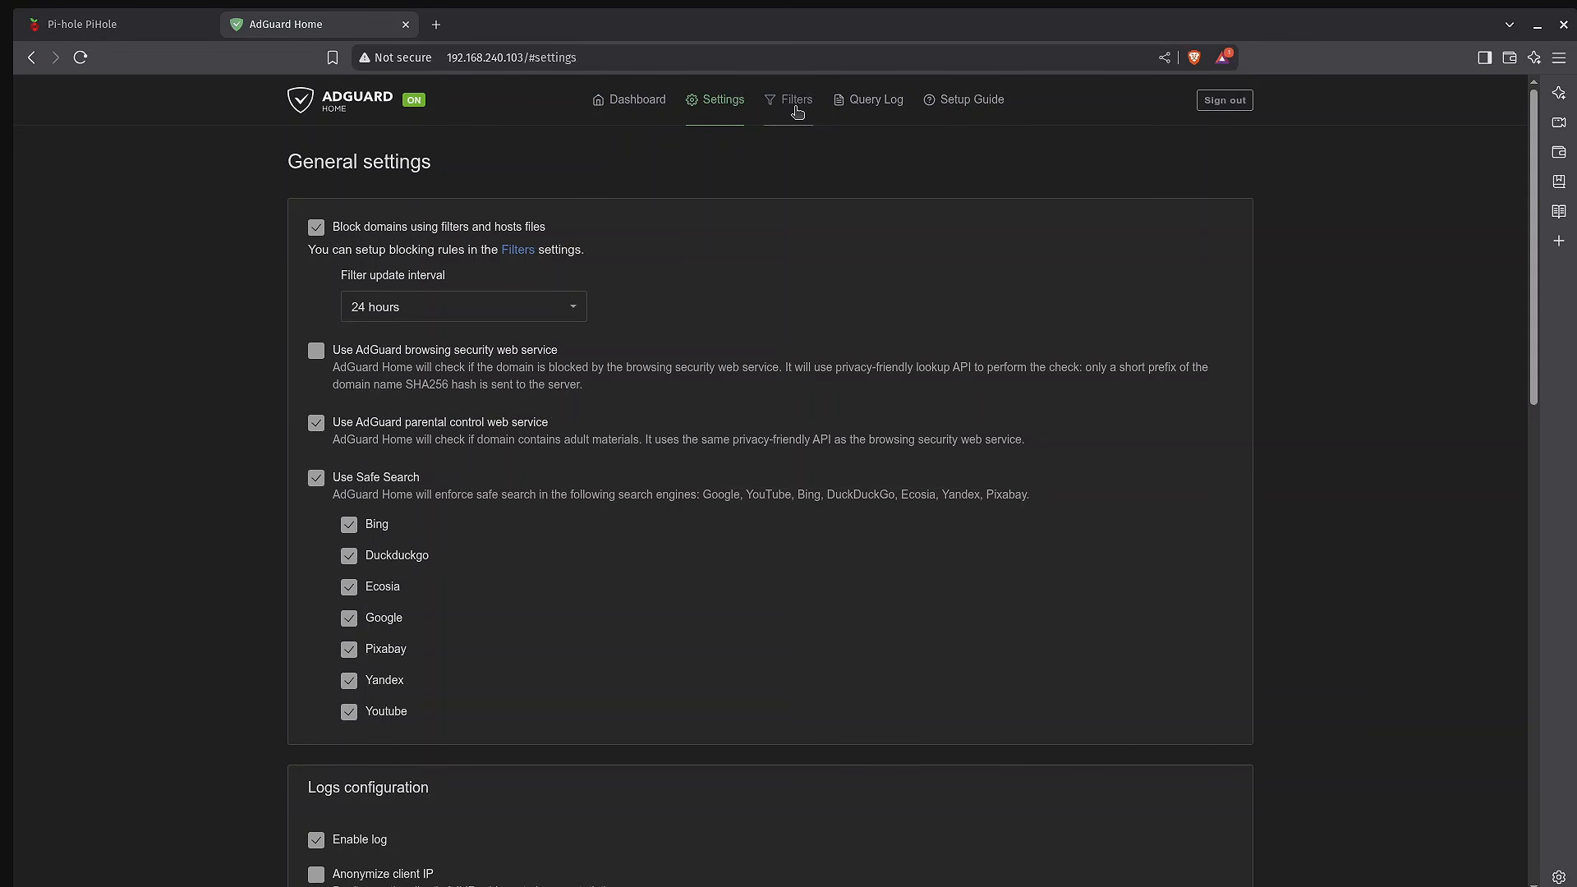
pyautogui.moveTo(797, 112)
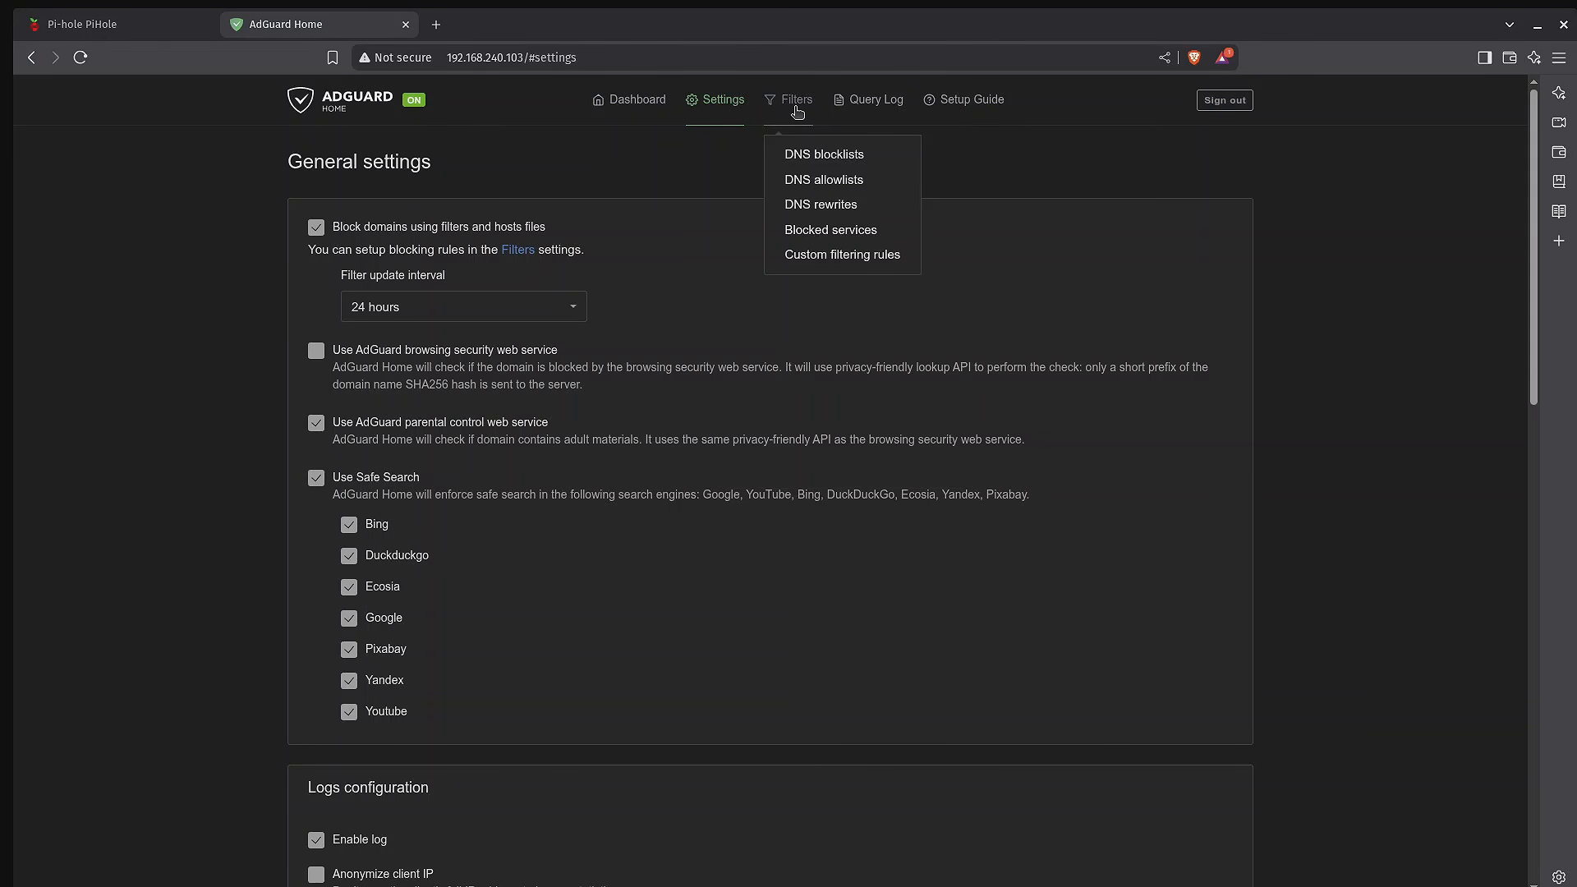
pyautogui.click(851, 165)
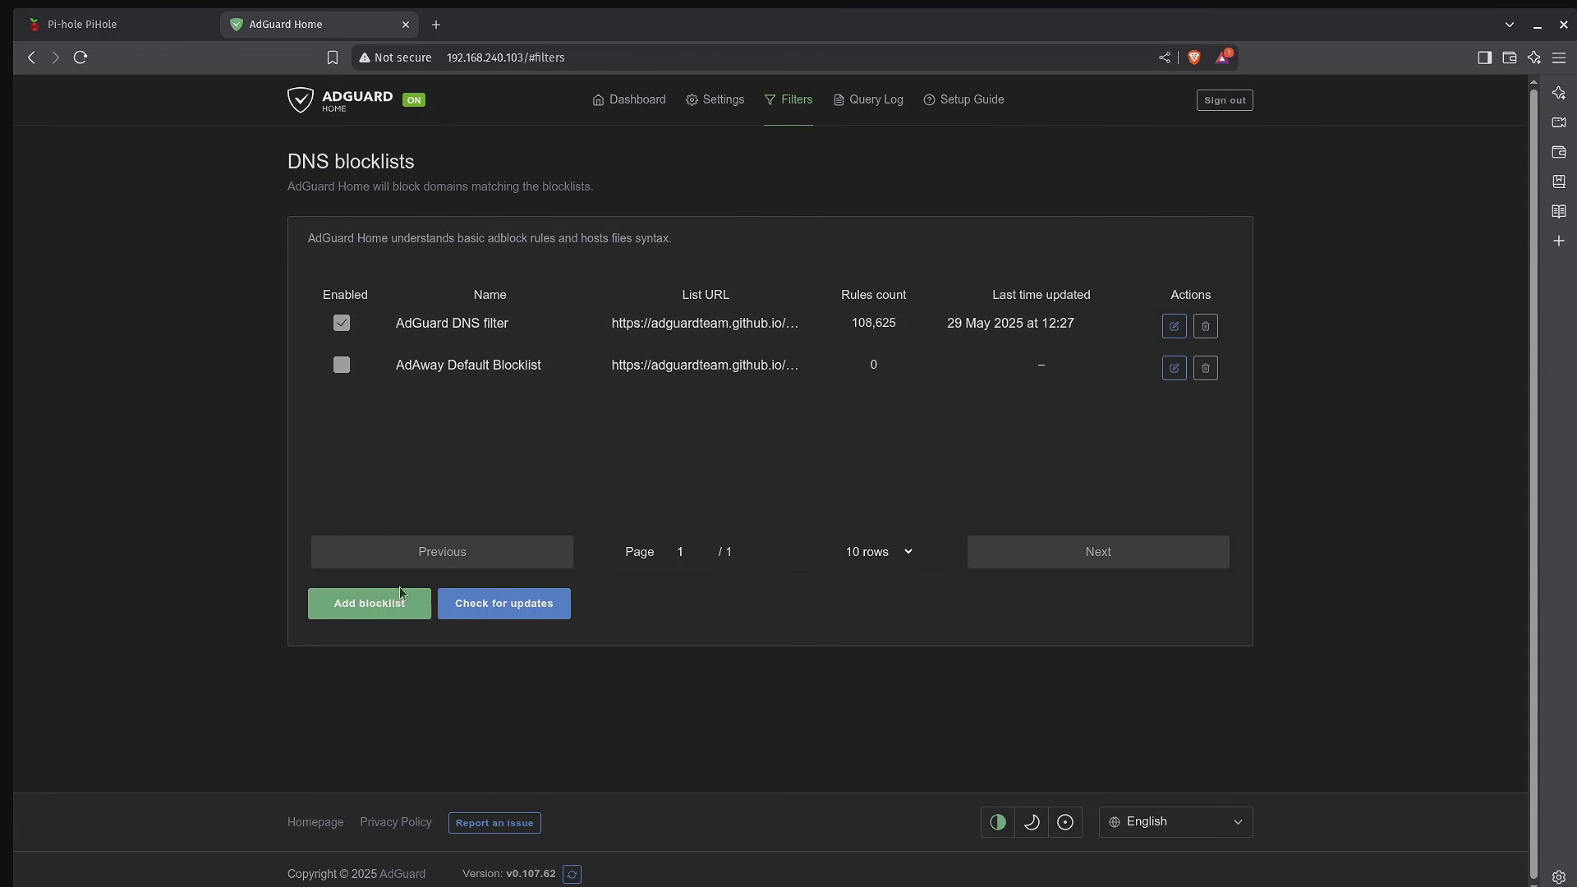
pyautogui.click(386, 605)
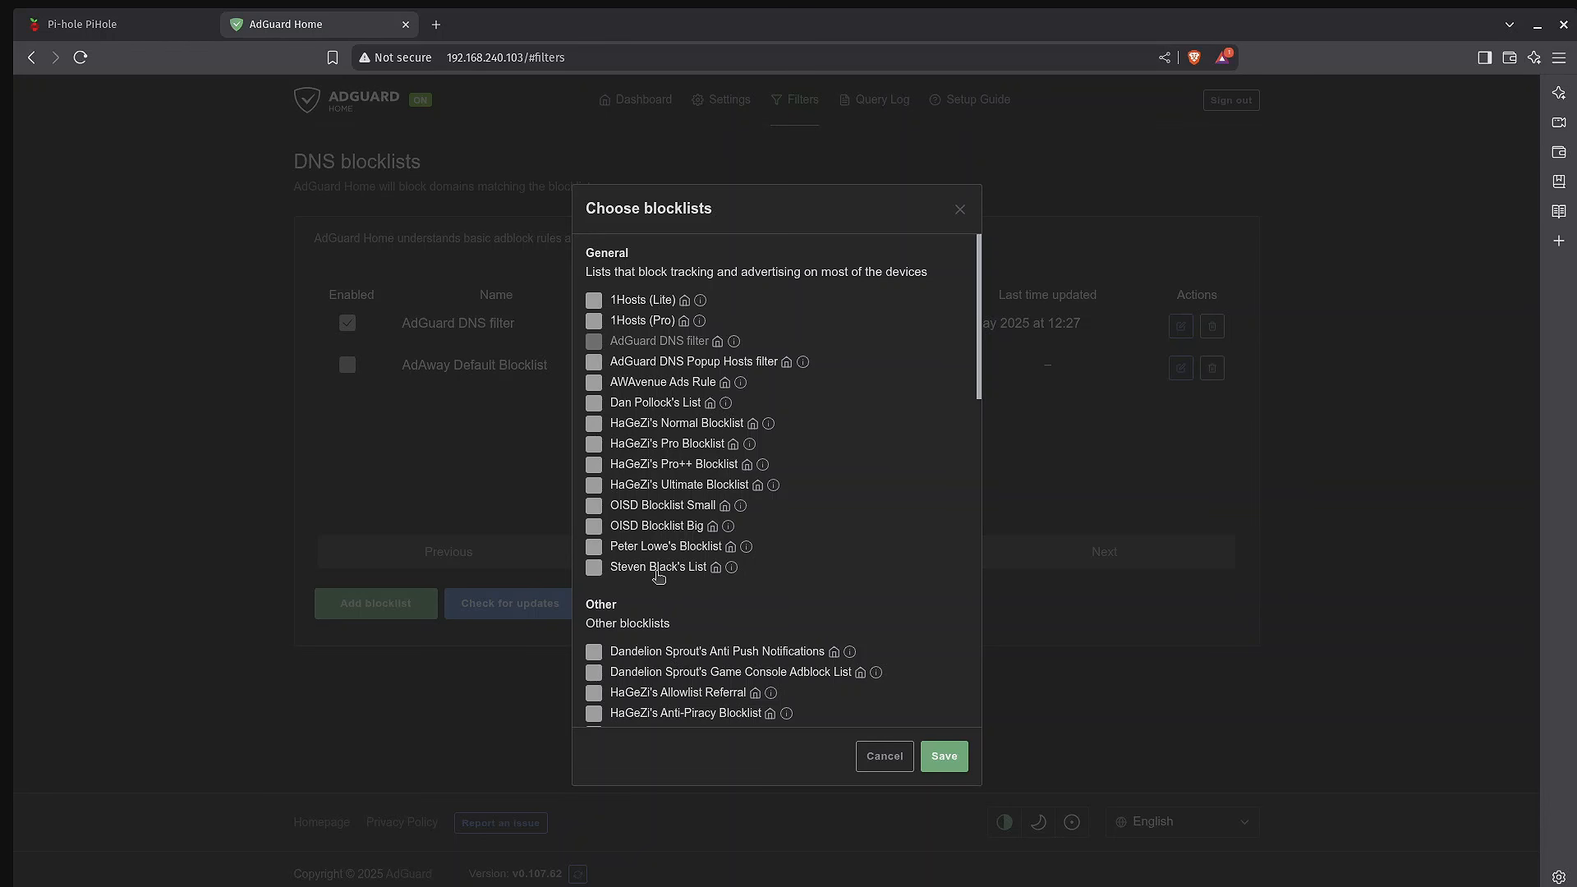
pyautogui.click(105, 25)
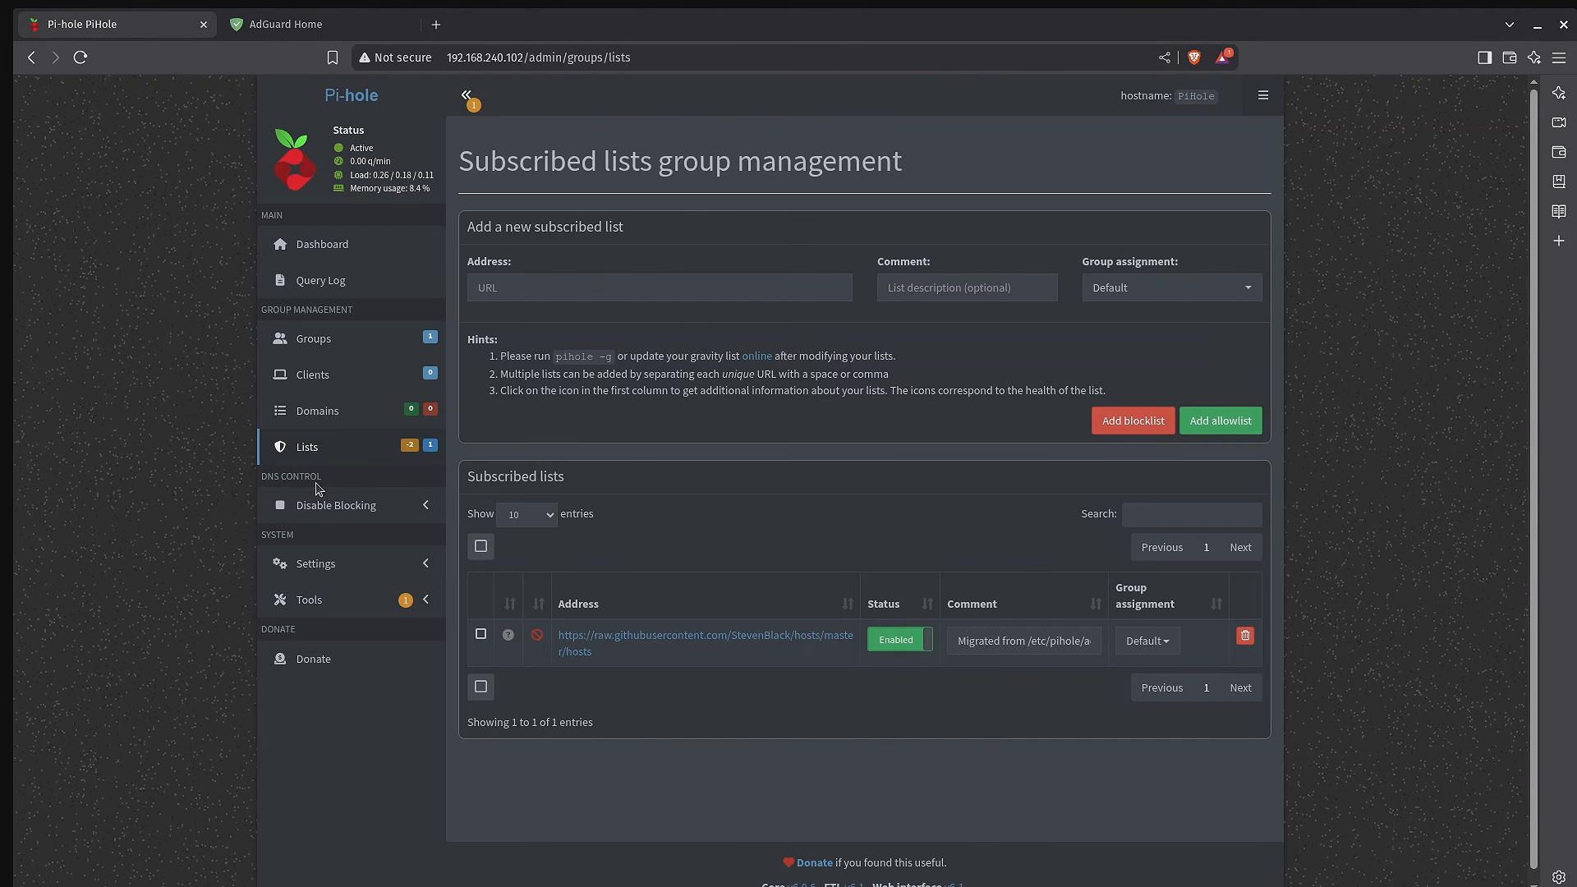
pyautogui.click(295, 25)
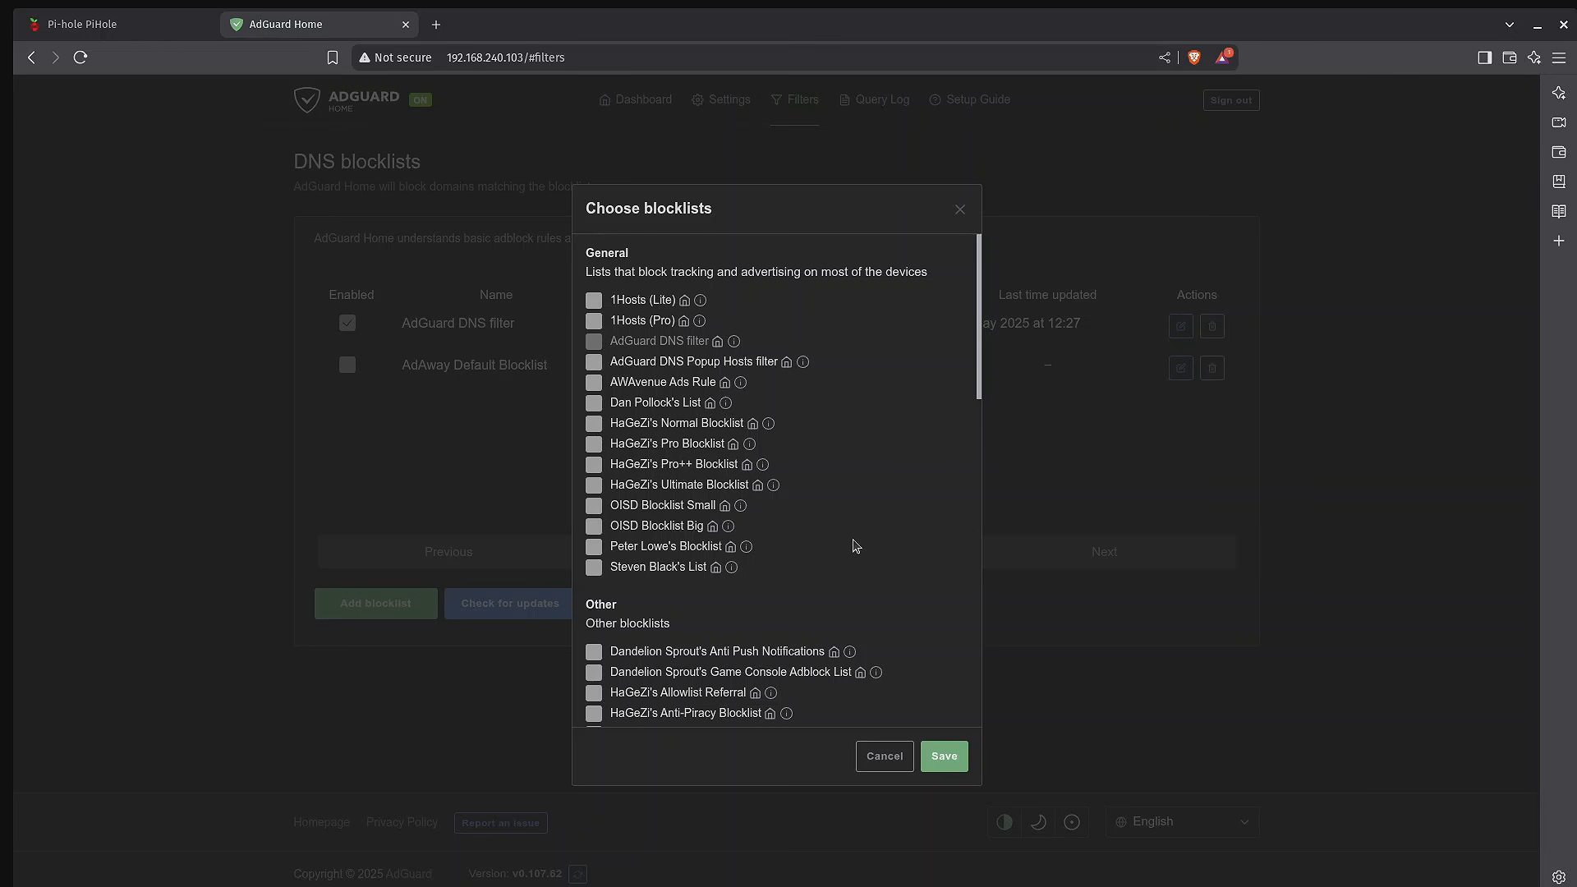
pyautogui.scroll(-5, 854, 546)
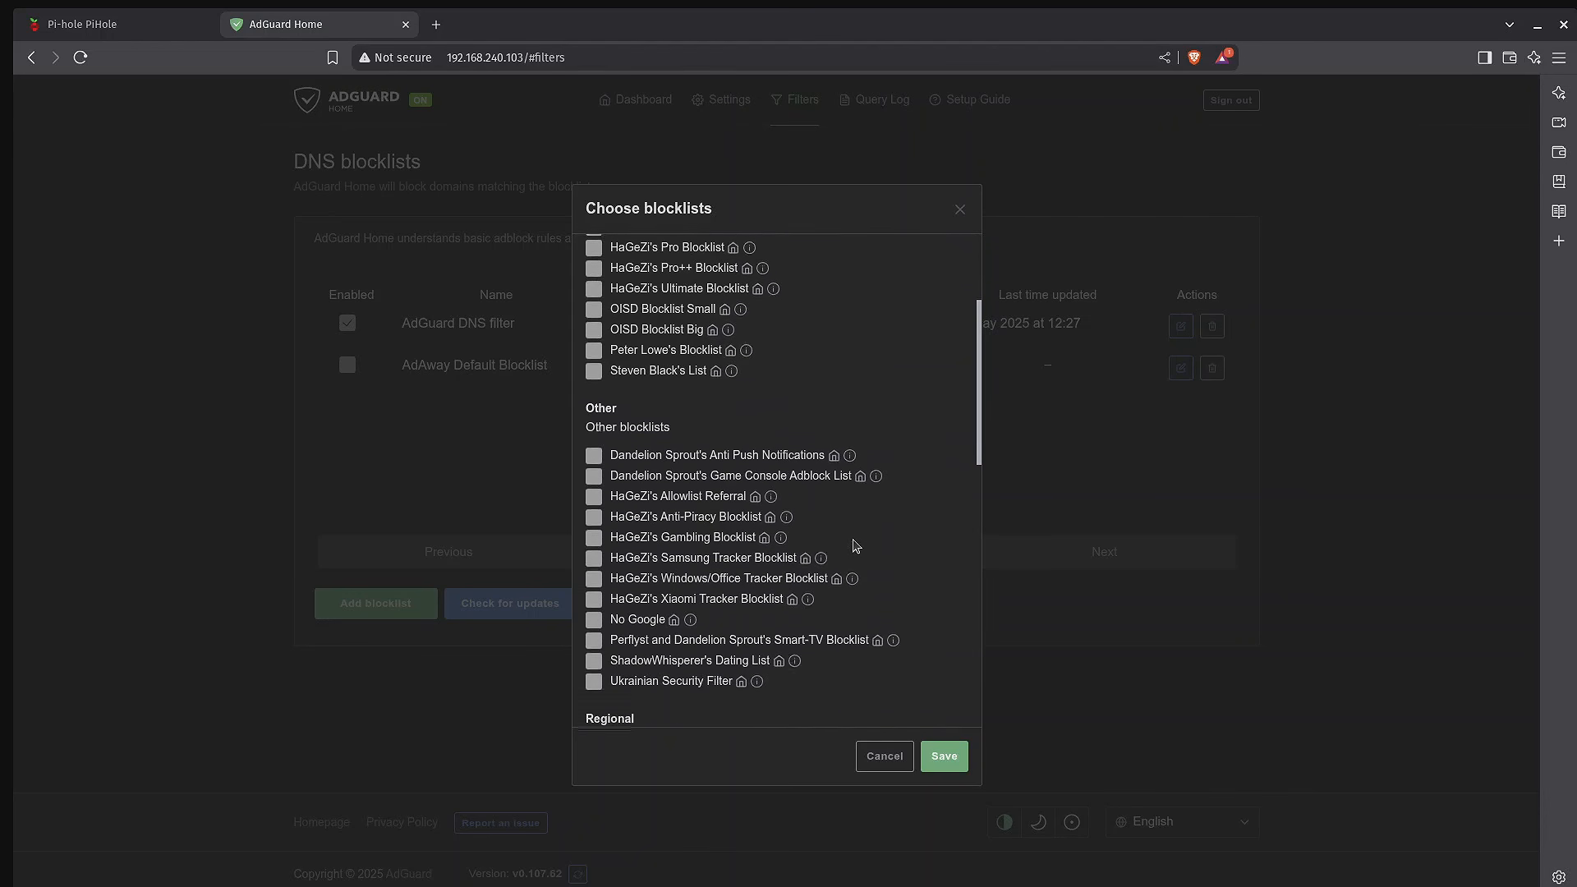
pyautogui.scroll(-4, 854, 546)
pyautogui.scroll(-5, 725, 458)
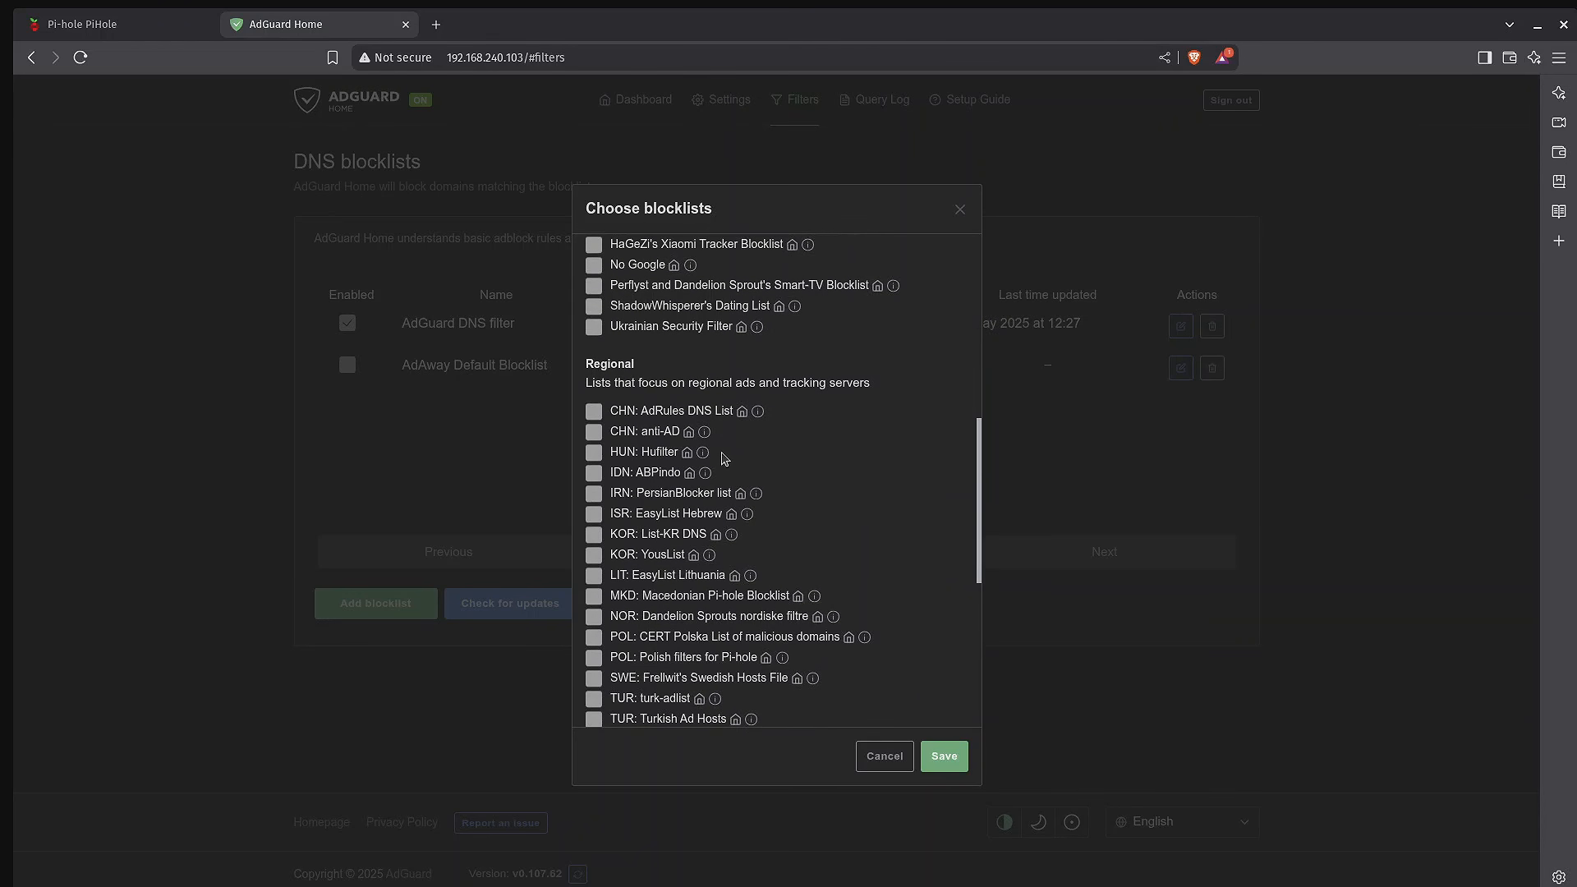
pyautogui.scroll(-5, 862, 581)
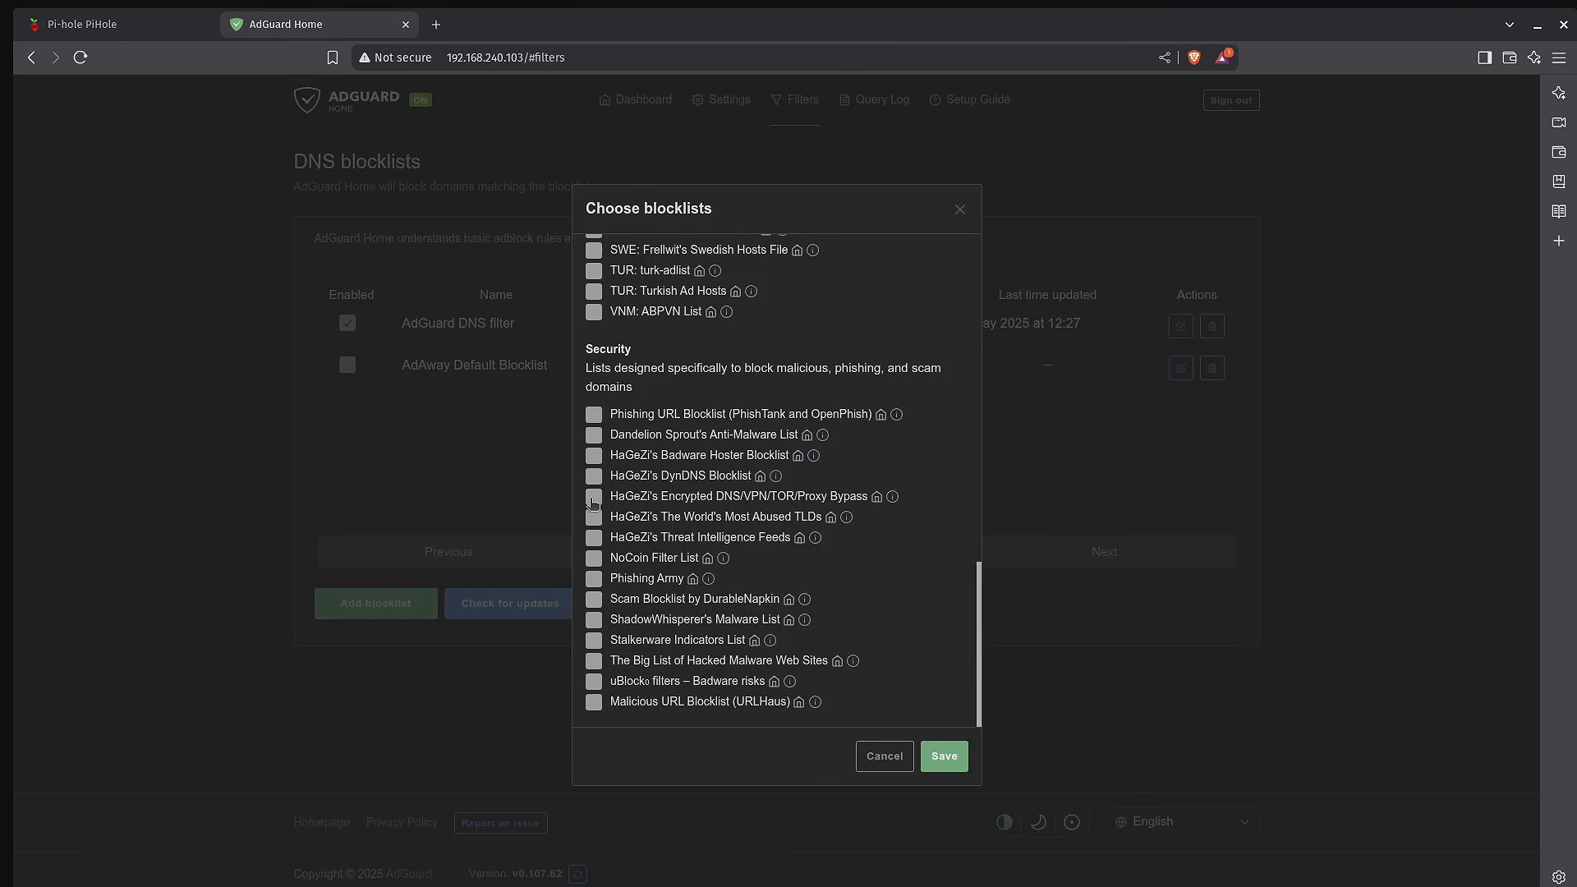
pyautogui.click(949, 756)
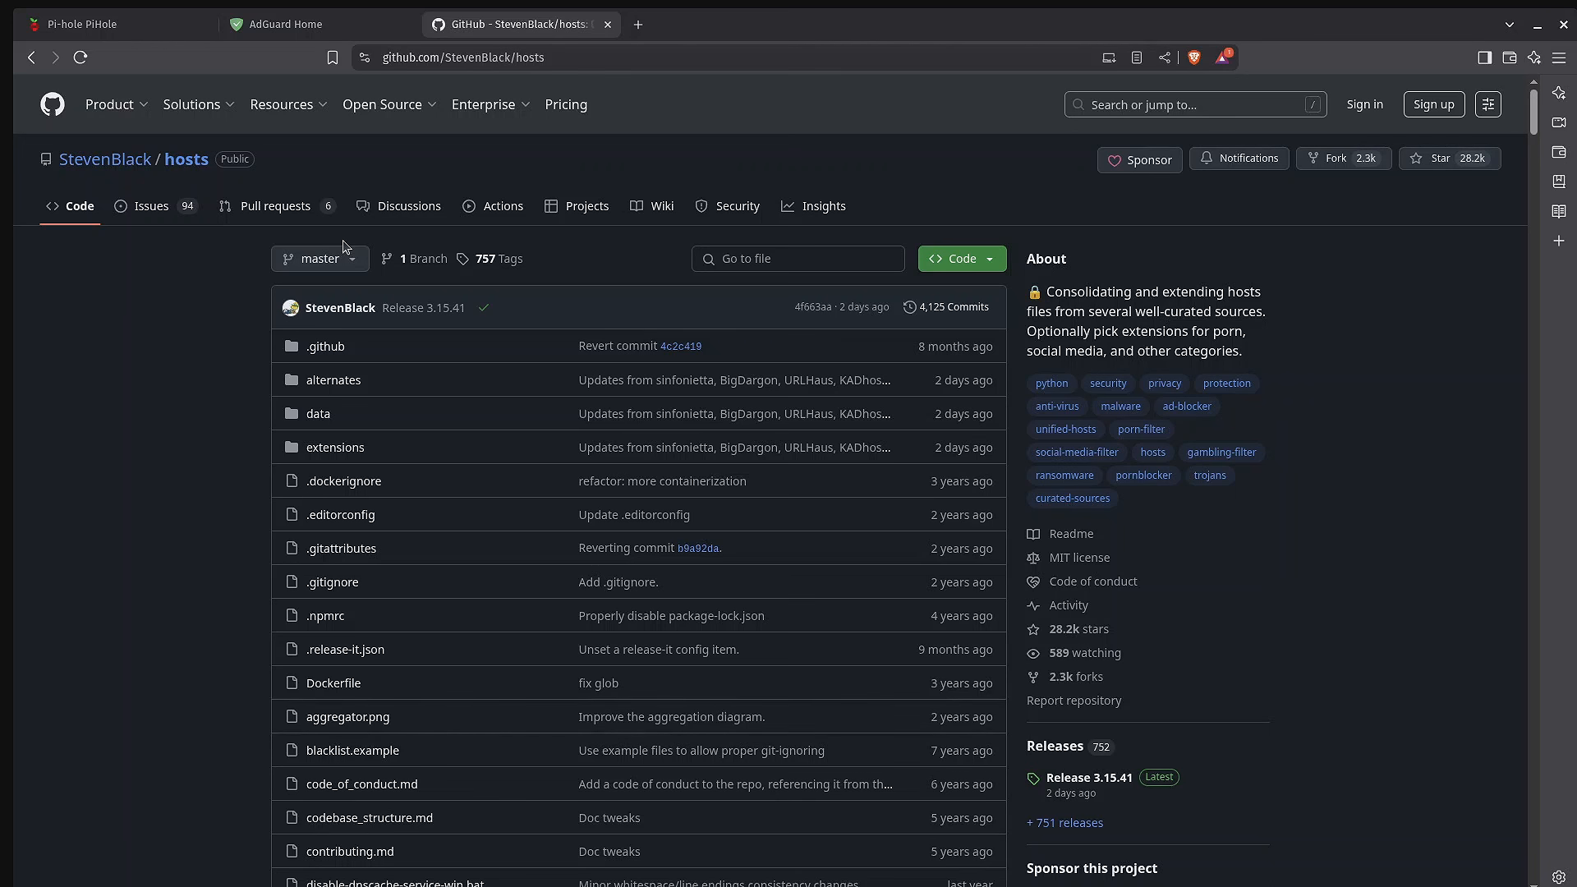
# - Open StevenBlack's raw social-only hosts file and select its URL in the address bar
pyautogui.scroll(-20, 370, 509)
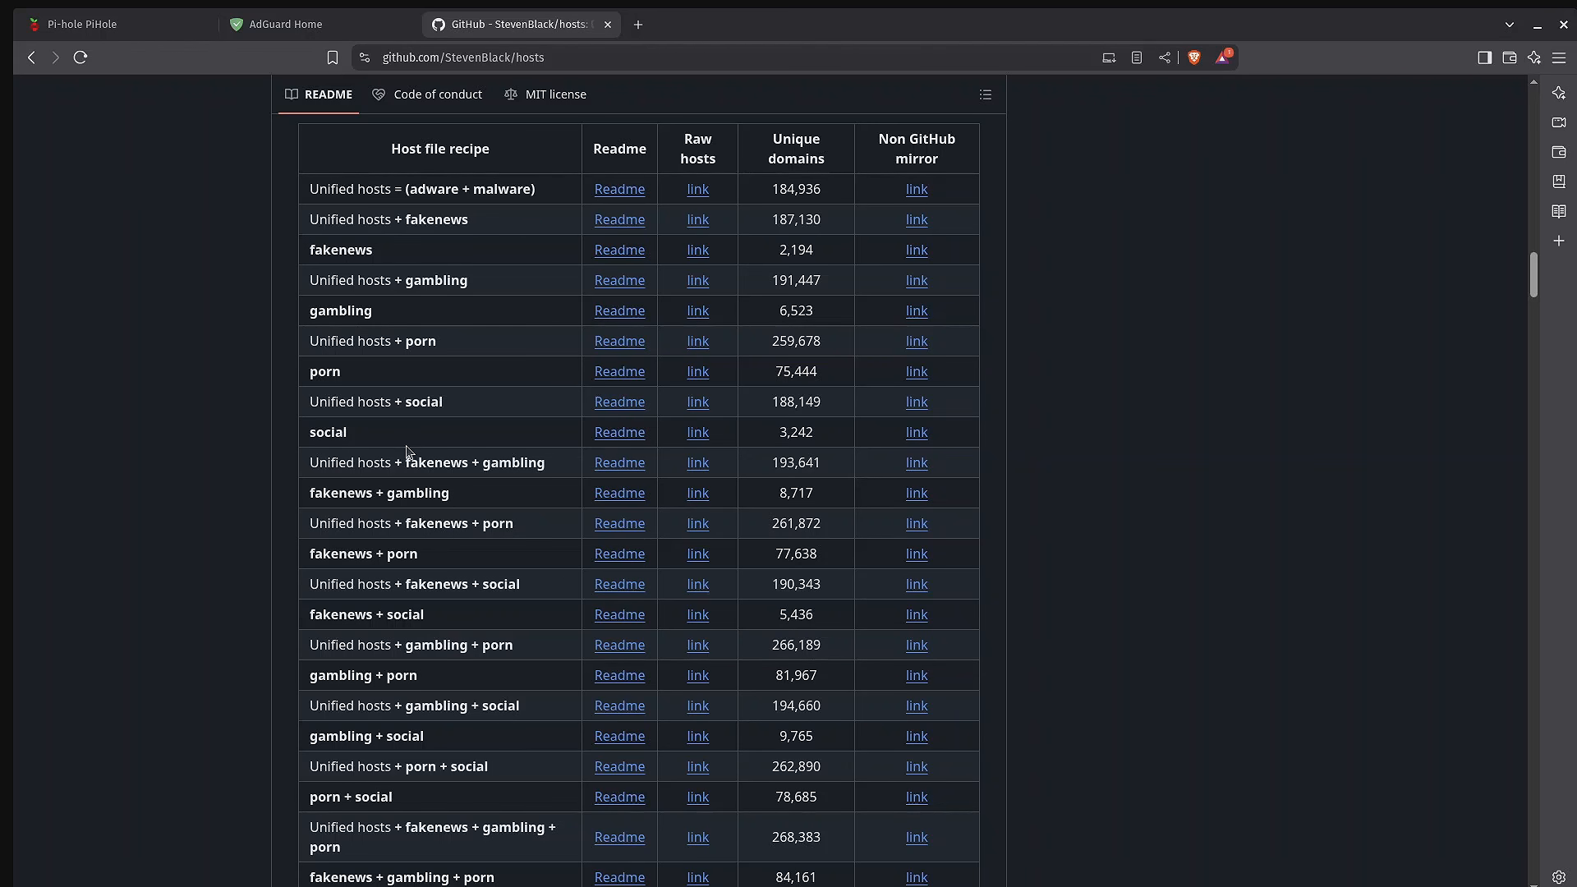
pyautogui.click(697, 435)
pyautogui.click(727, 49)
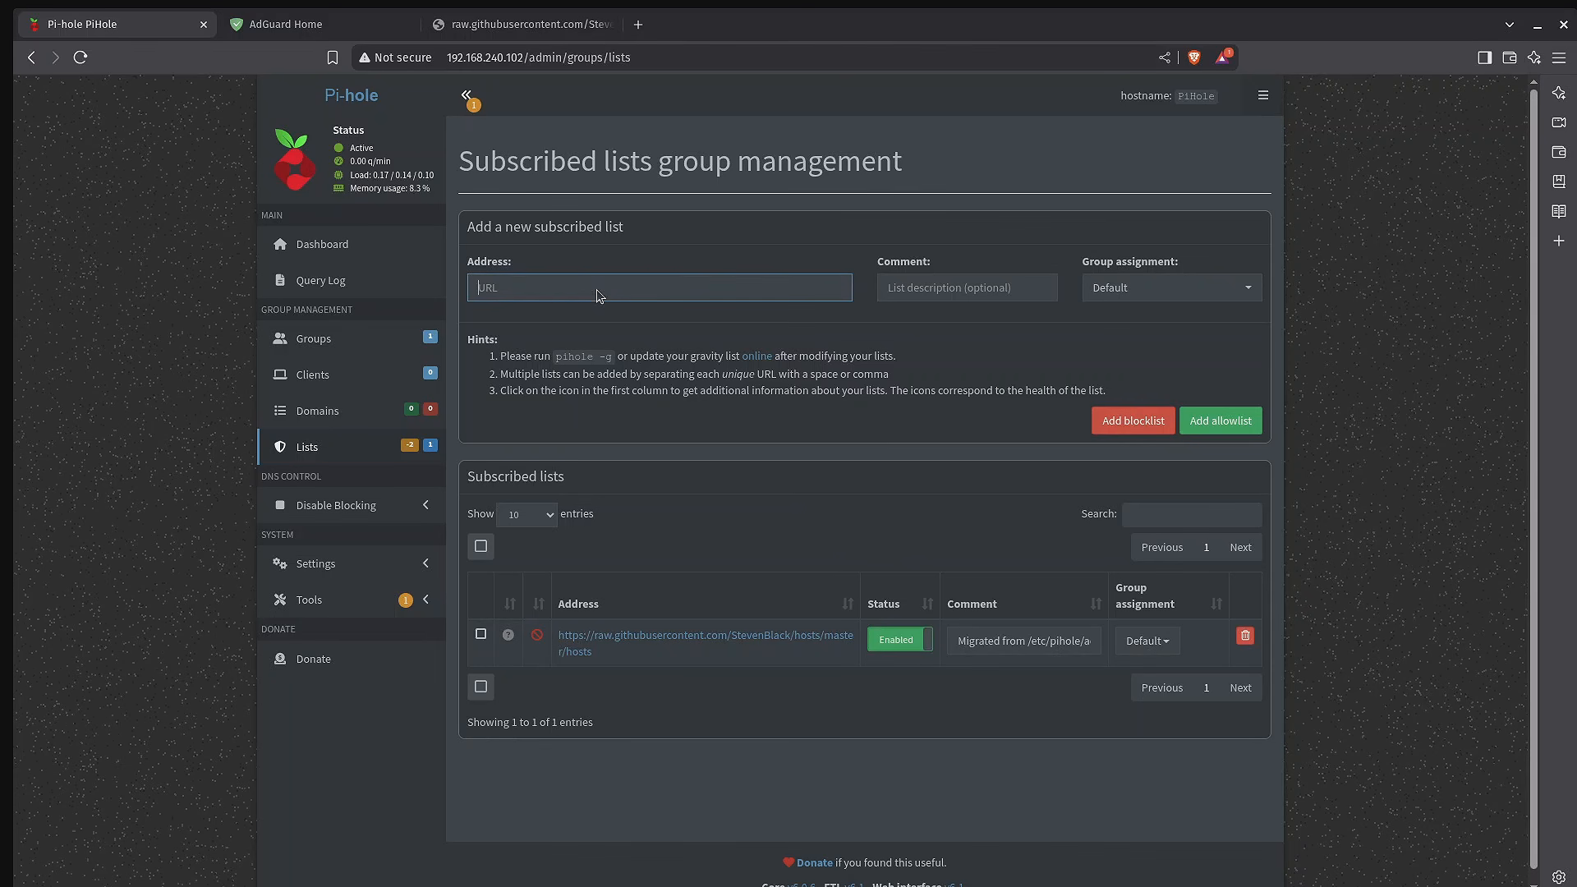
# - Subscribe Pi-hole to the social-only hosts list with comment 'Social Media', then close GitHub
pyautogui.write('https://raw.githubusercontent.com/StevenBlack/hosts/master/alternates/social-only/hosts')
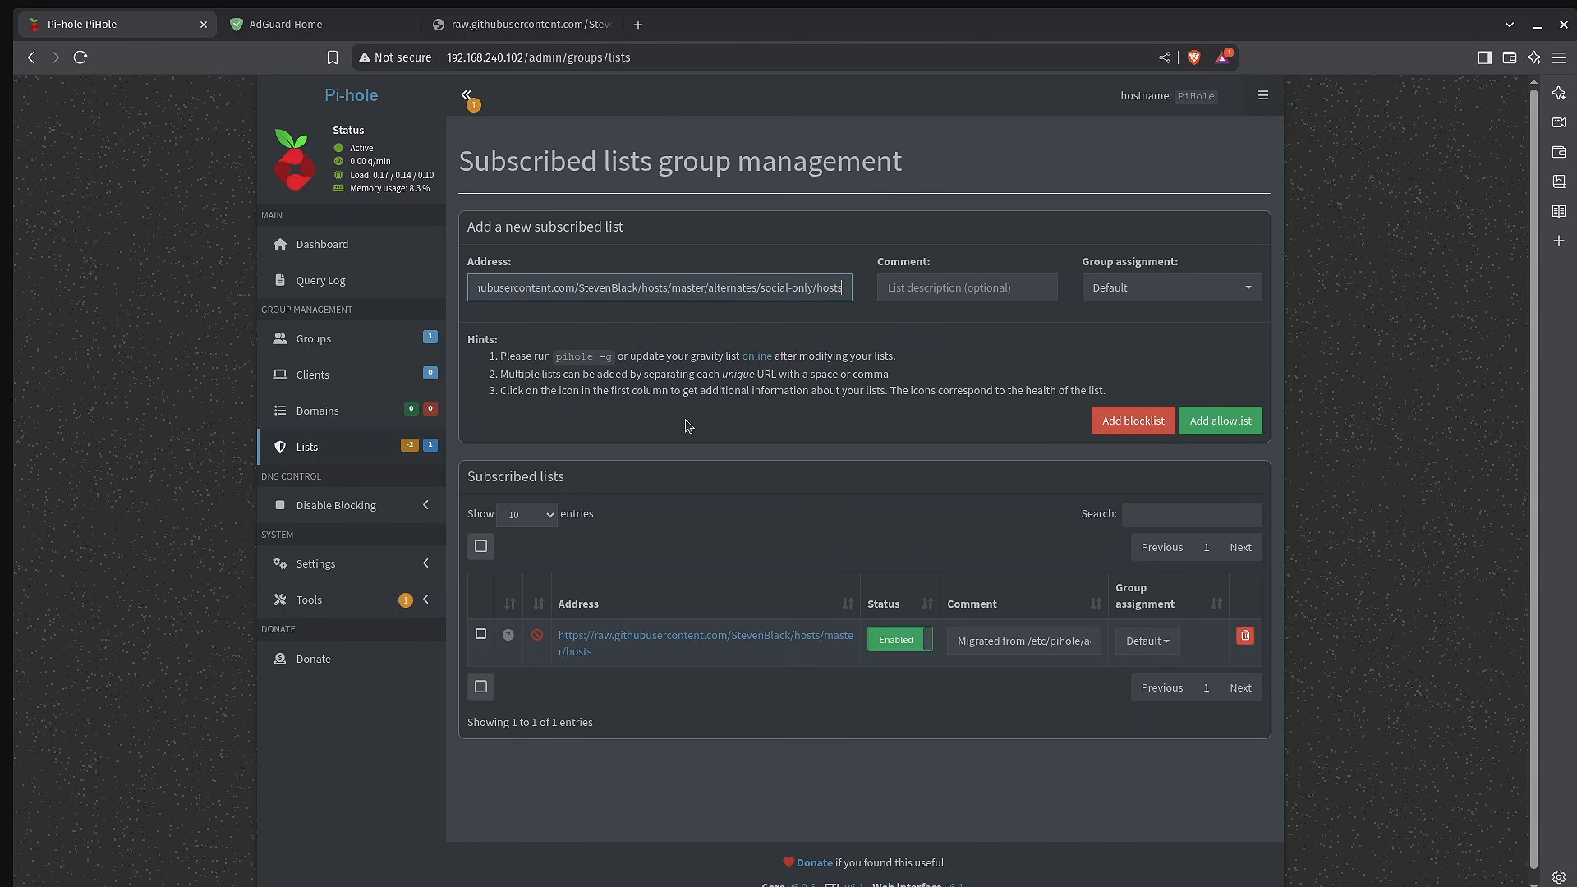
pyautogui.click(982, 295)
pyautogui.write('Social Med')
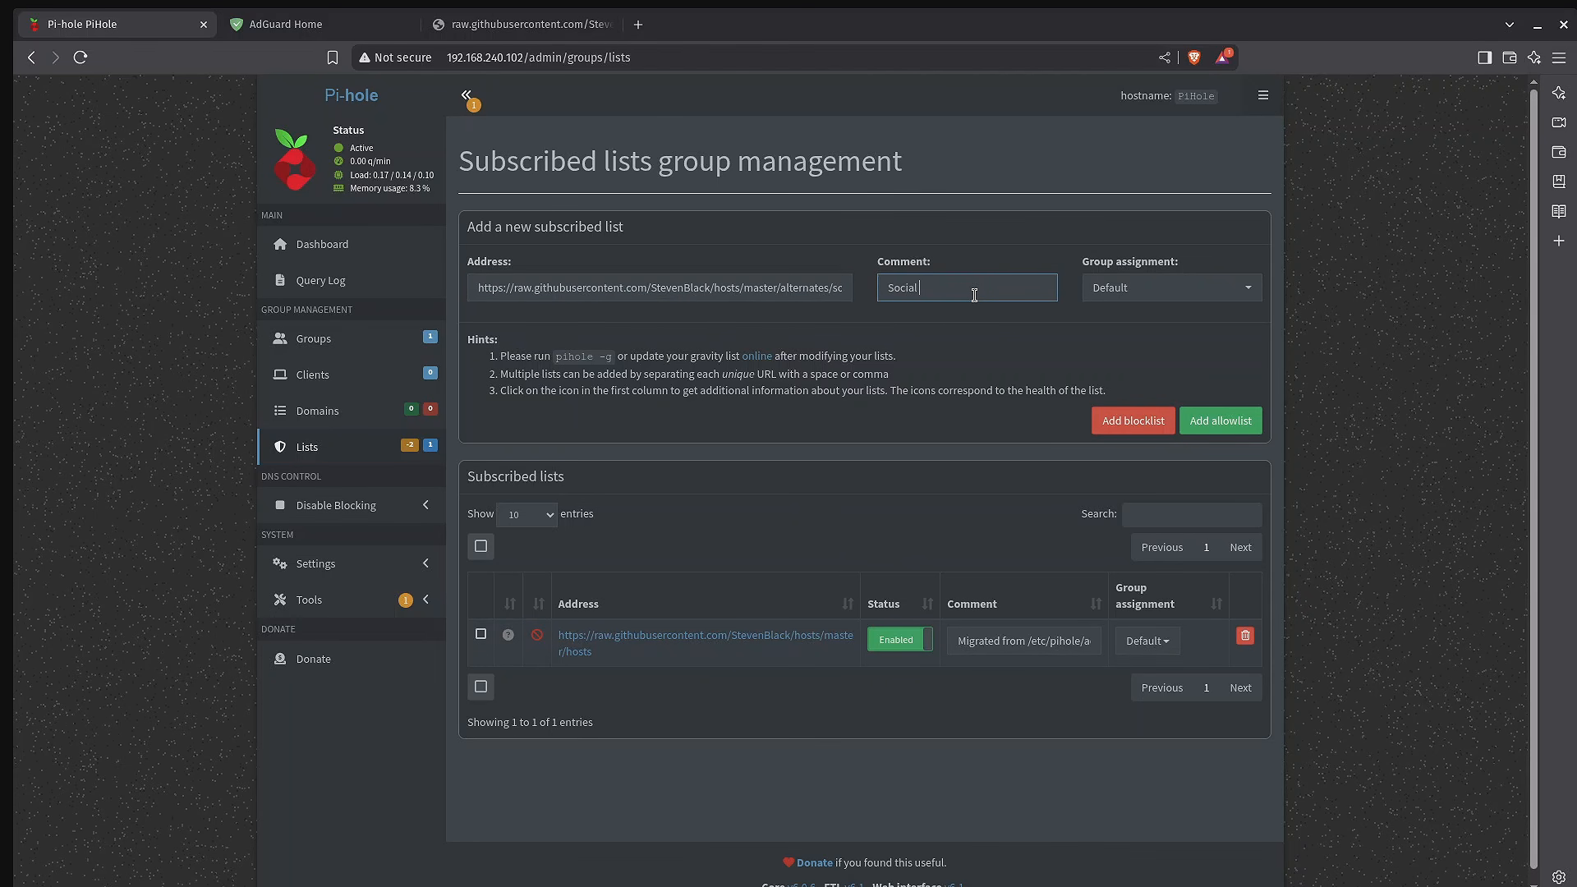
pyautogui.write('ia')
pyautogui.click(1134, 421)
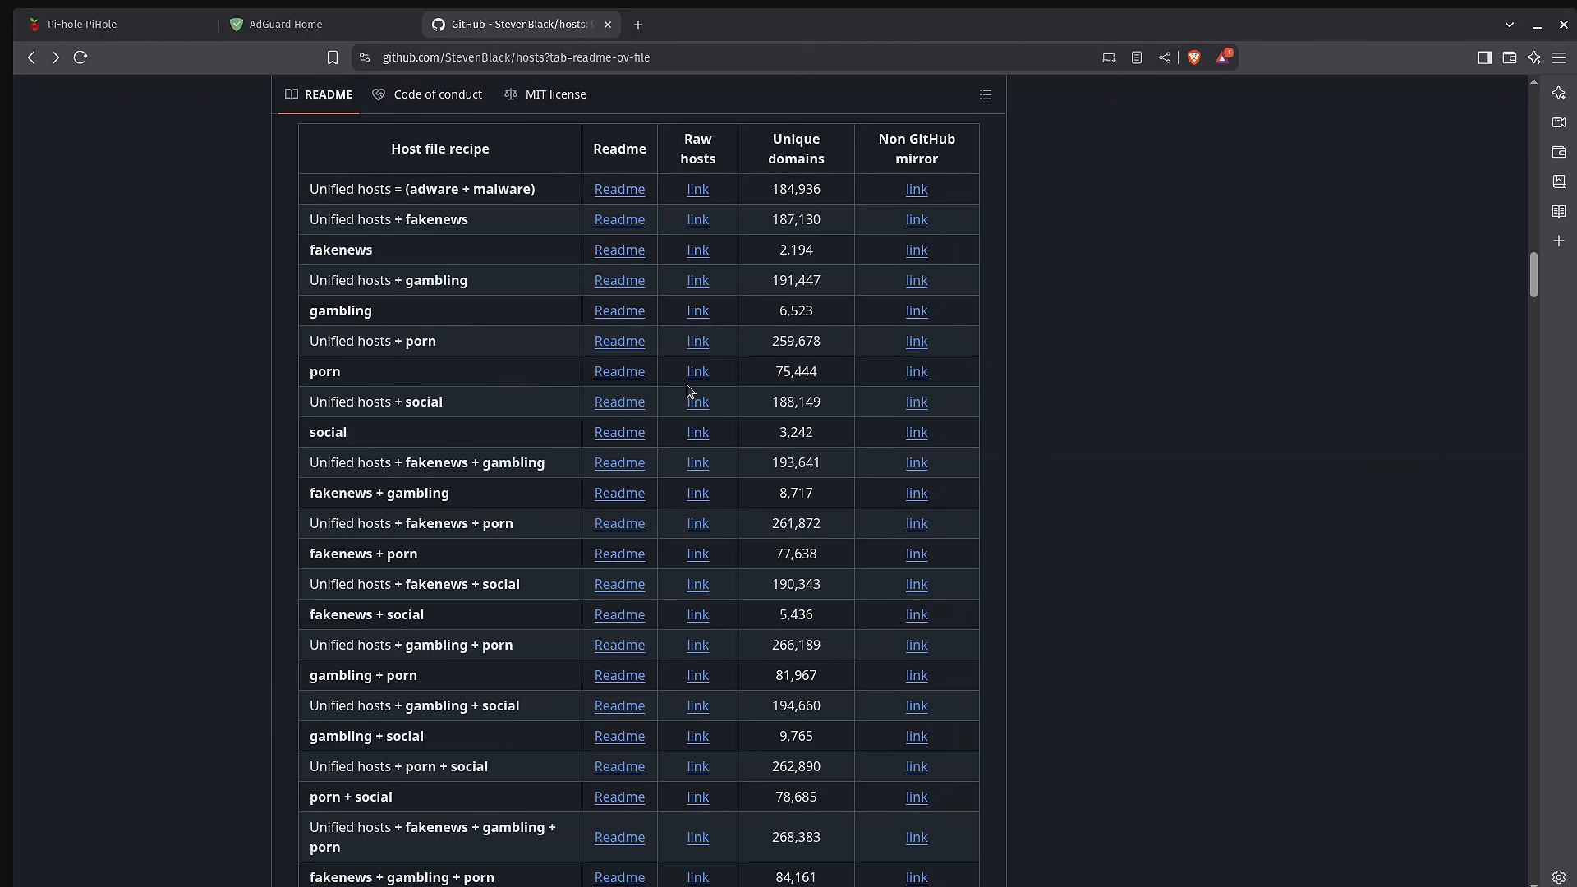
pyautogui.hotkey('ctrl', 'w')
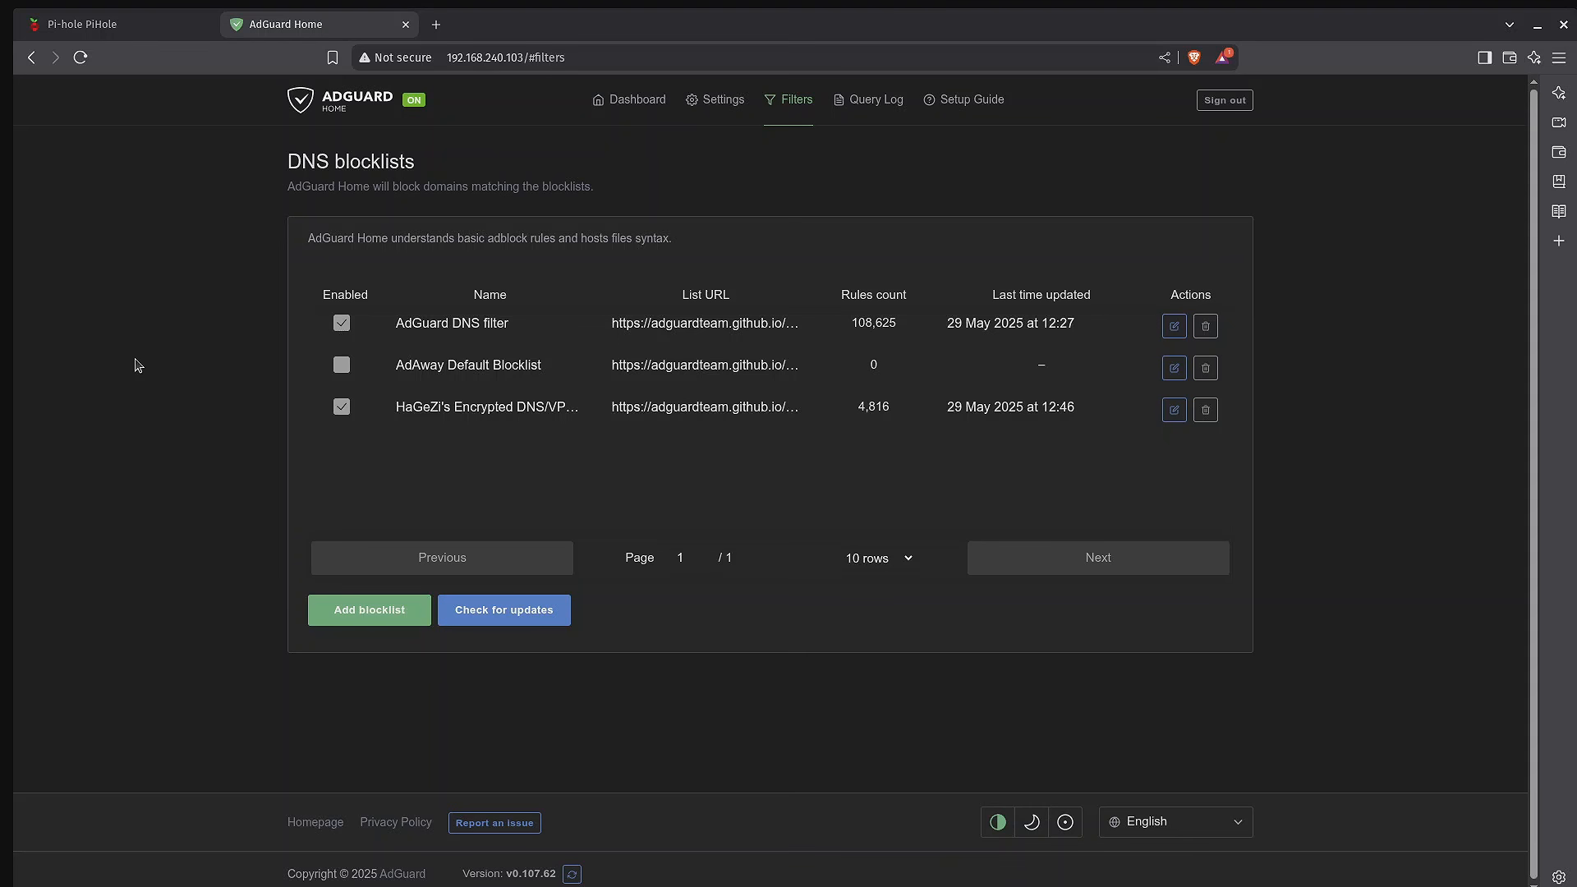
# - On AdGuard Home's Blocked services, clear all blocks and block only Cloudflare
pyautogui.click(791, 101)
pyautogui.click(828, 231)
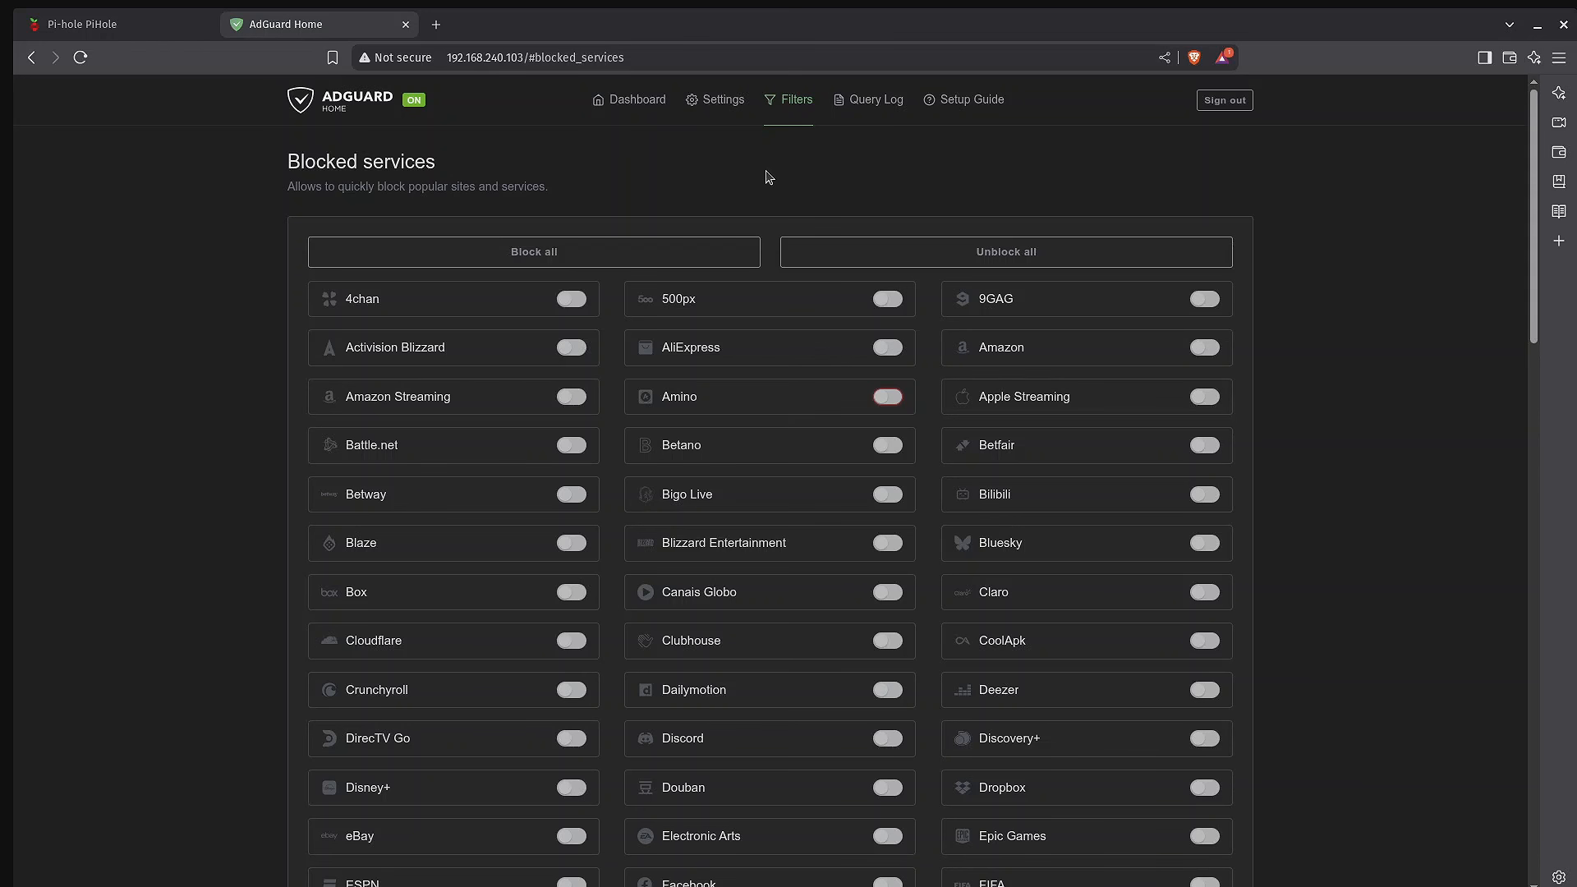
pyautogui.click(595, 252)
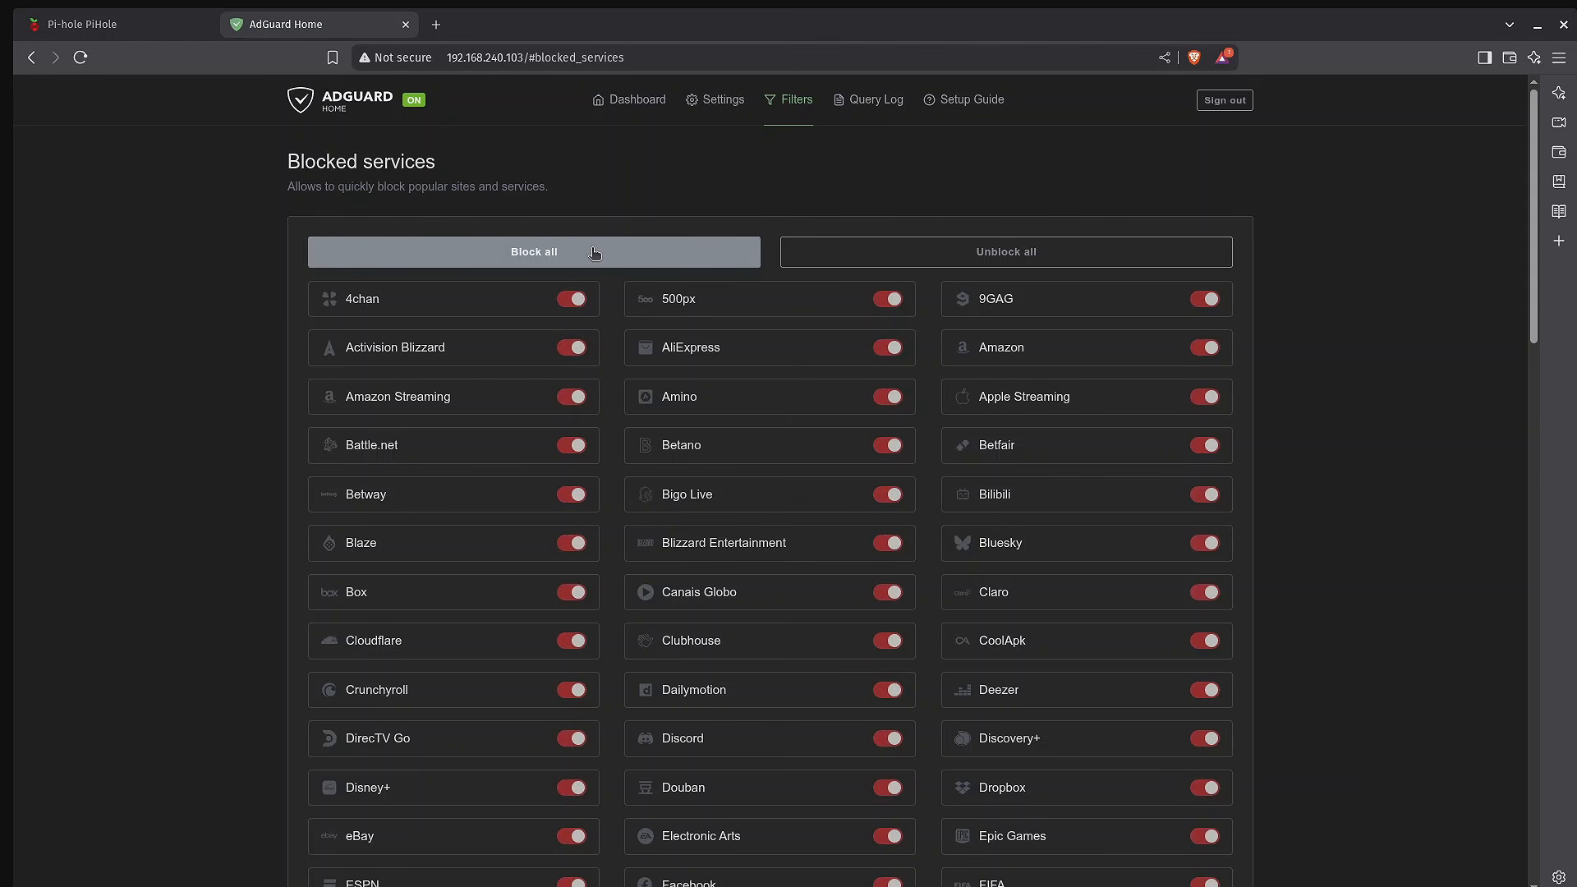
pyautogui.click(1017, 257)
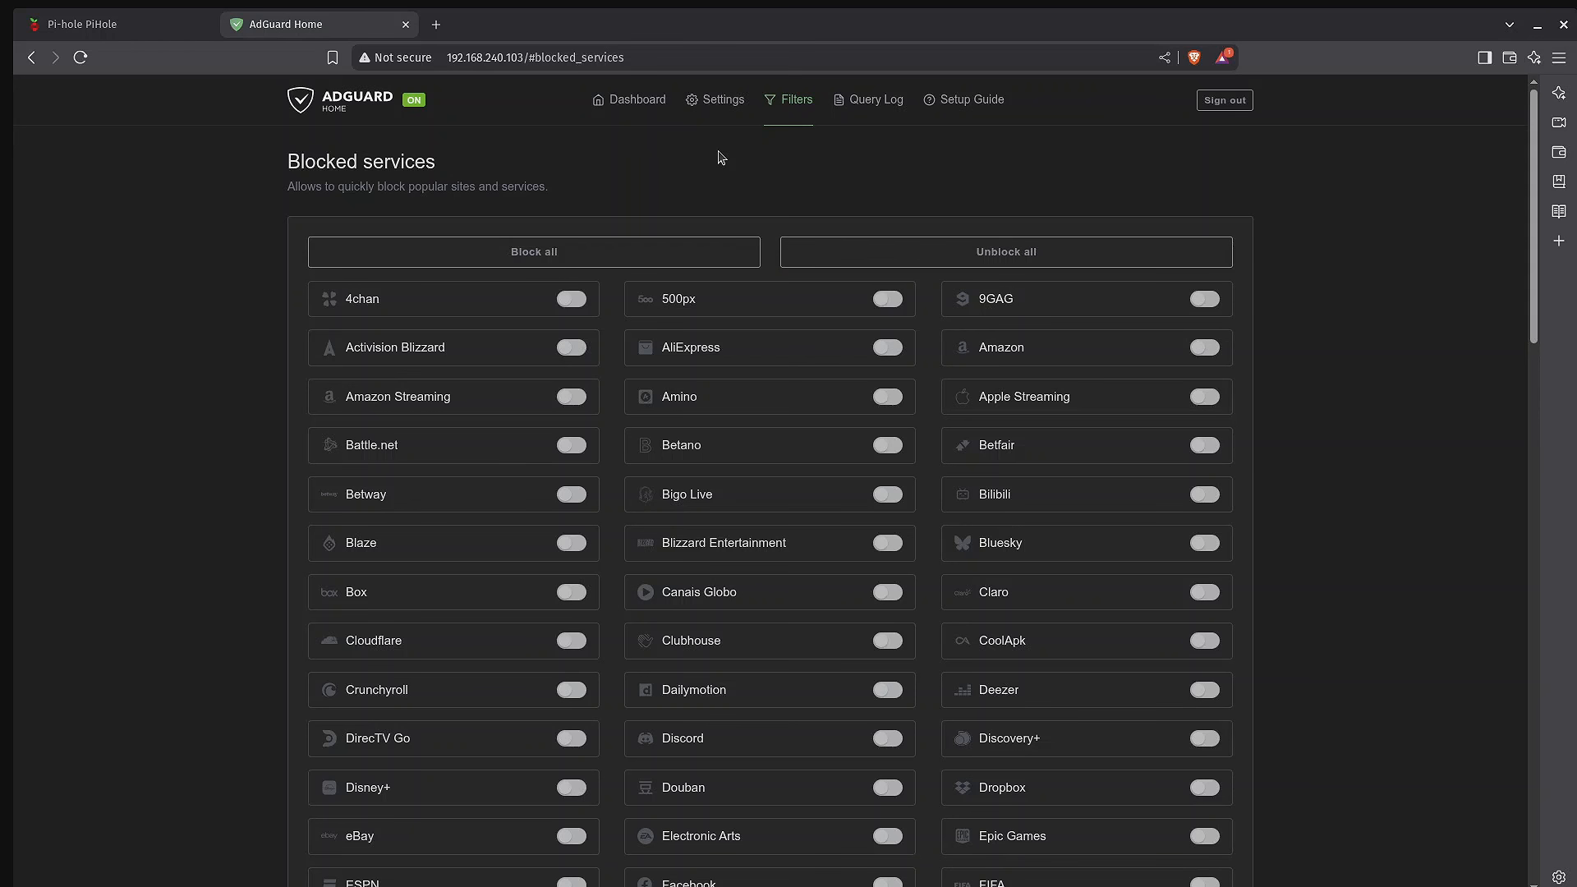
pyautogui.click(575, 646)
# - Add cloudflare.com as a wildcard entry to Pi-hole's denied domains
pyautogui.click(107, 23)
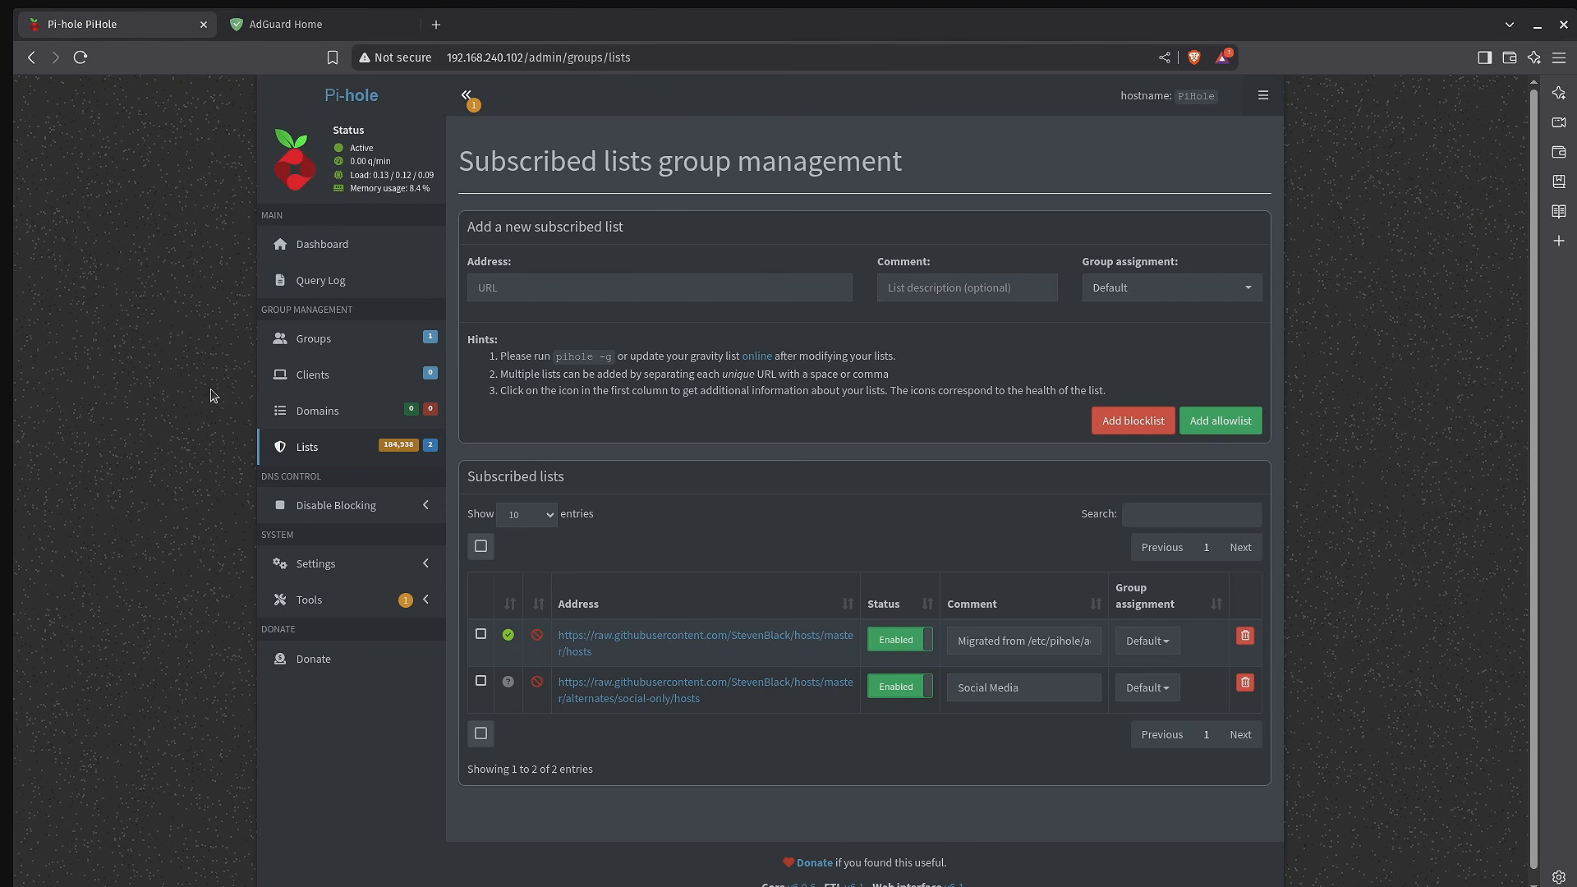
pyautogui.click(340, 424)
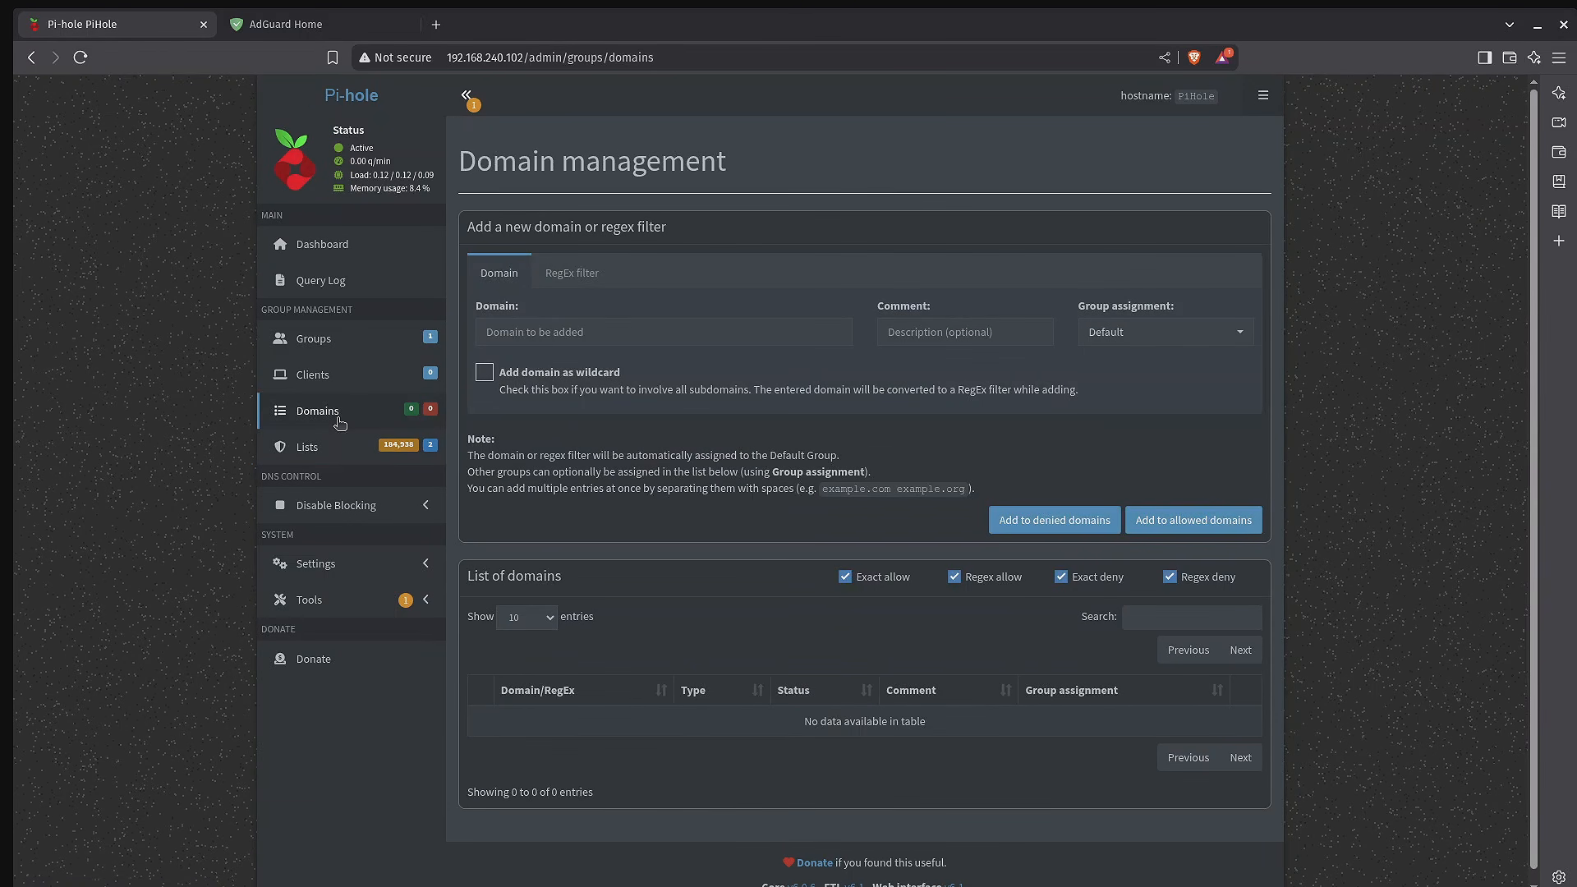
pyautogui.click(610, 330)
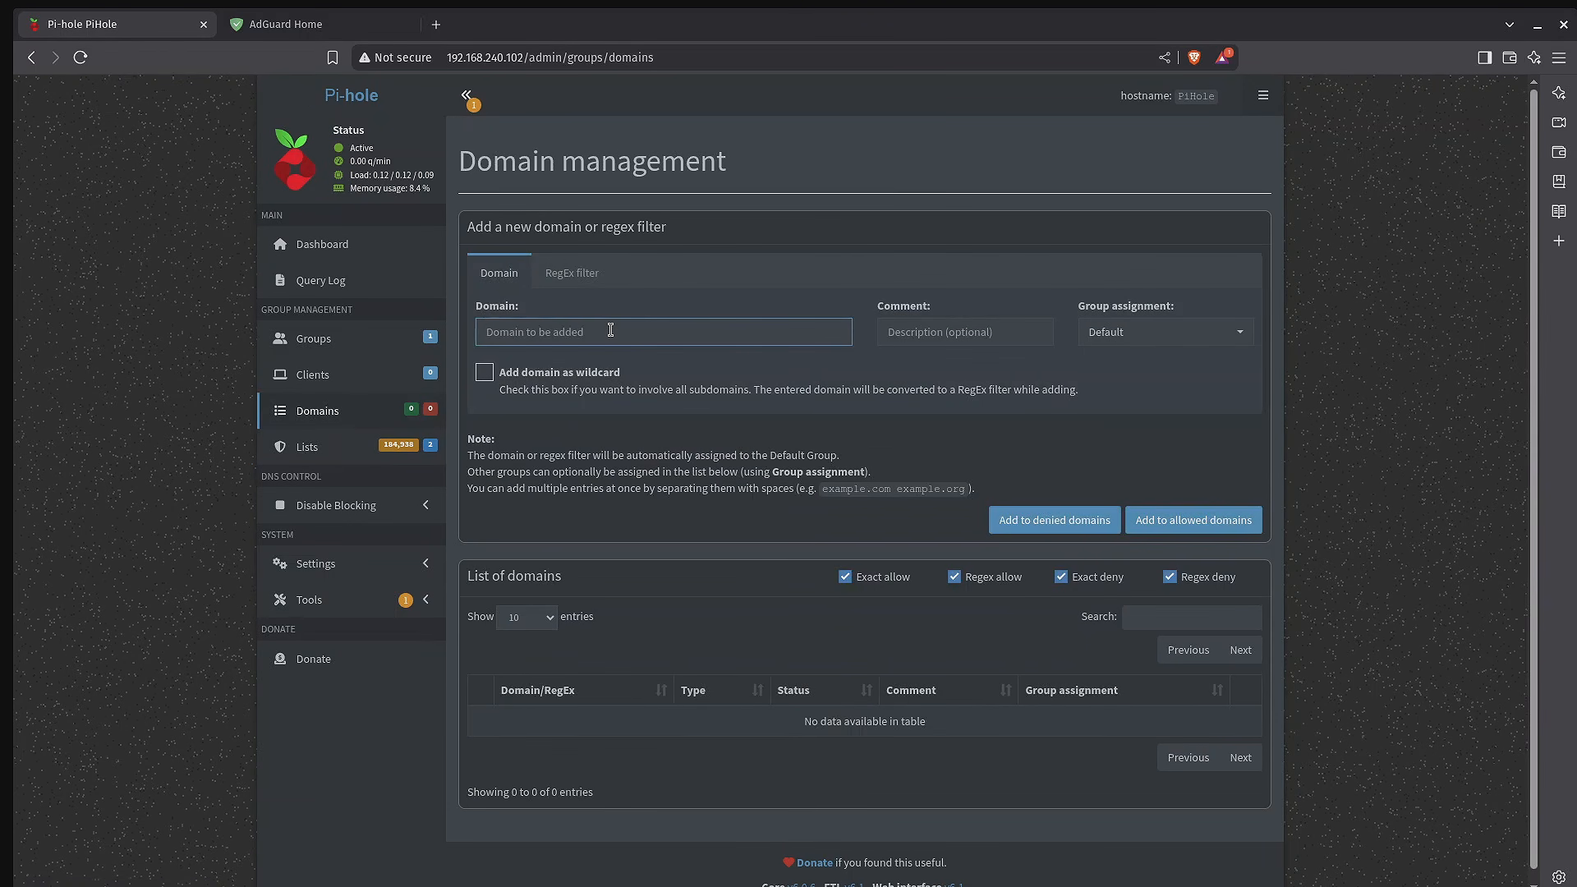
pyautogui.write('cloudflare.com')
pyautogui.press('Tab')
pyautogui.press('Tab')
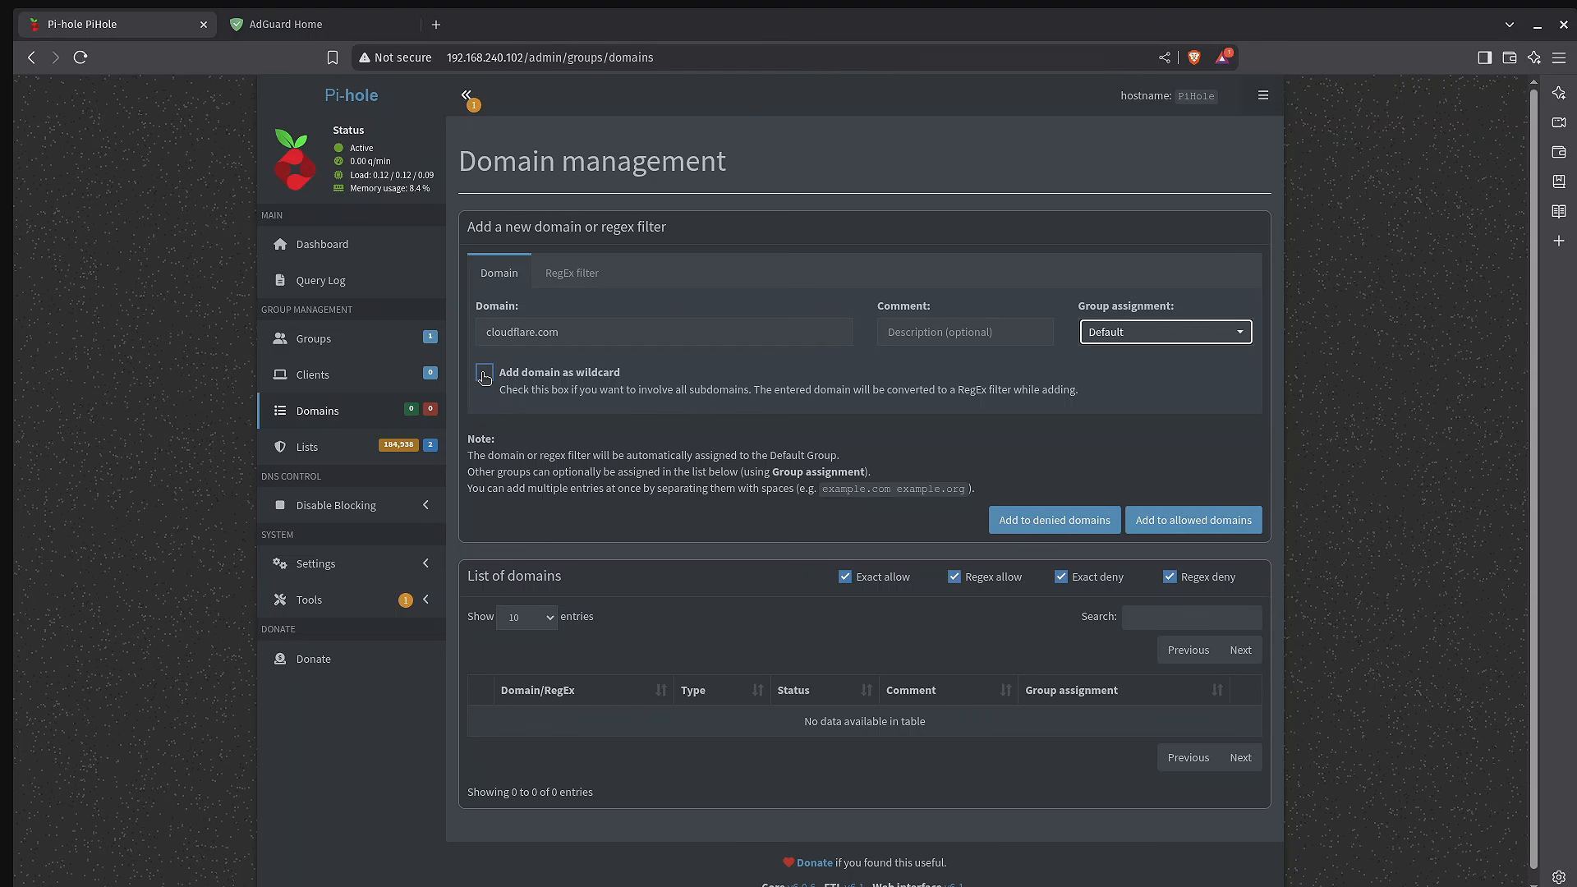
pyautogui.click(483, 374)
pyautogui.click(484, 376)
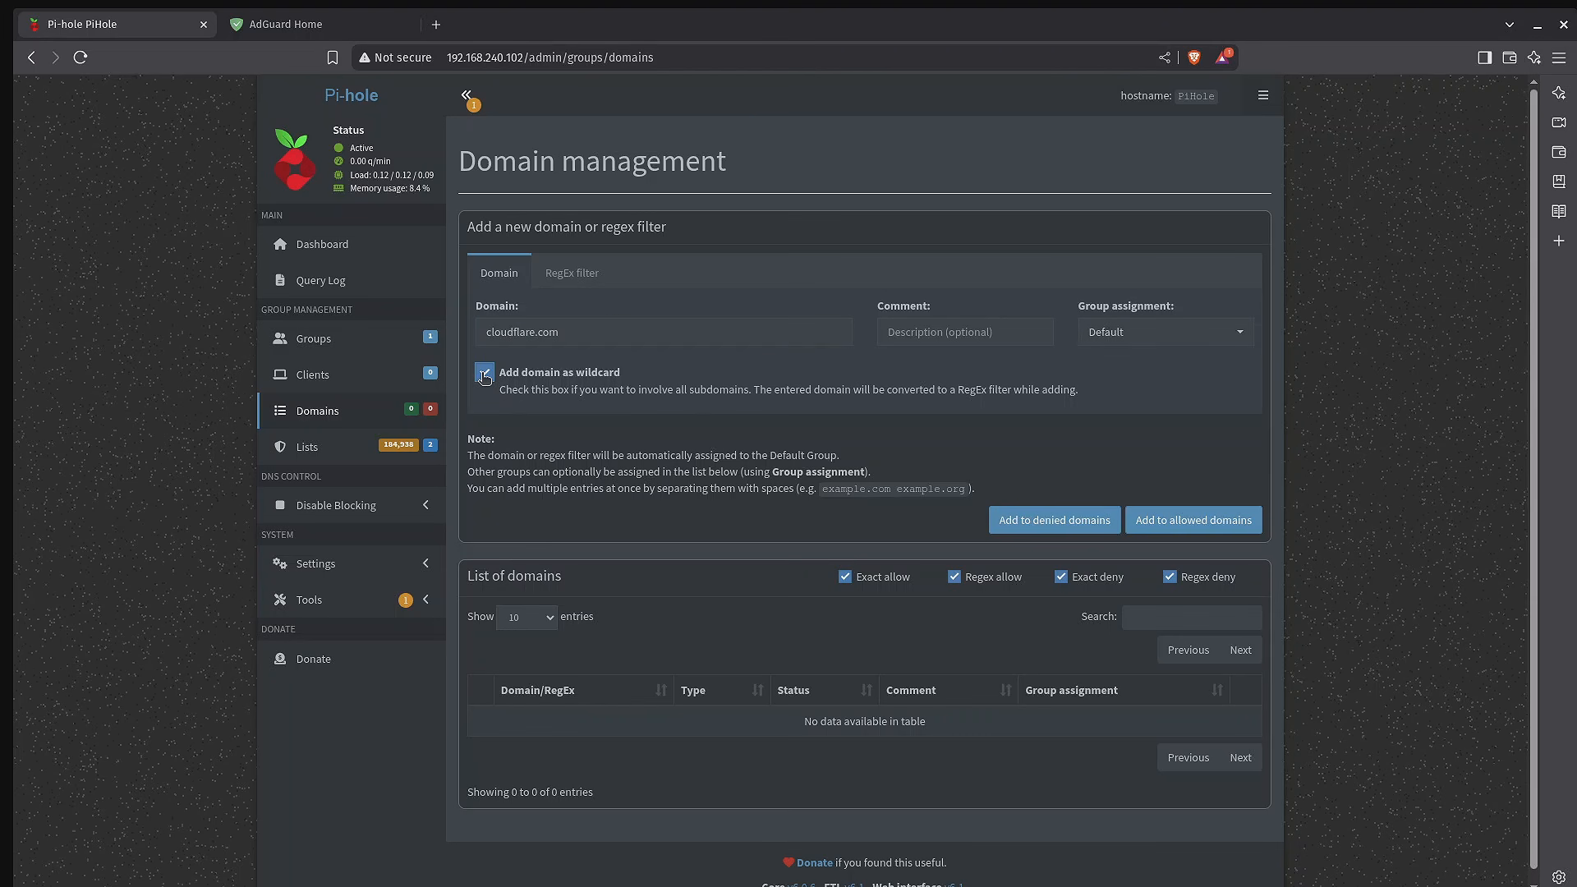
pyautogui.click(1055, 523)
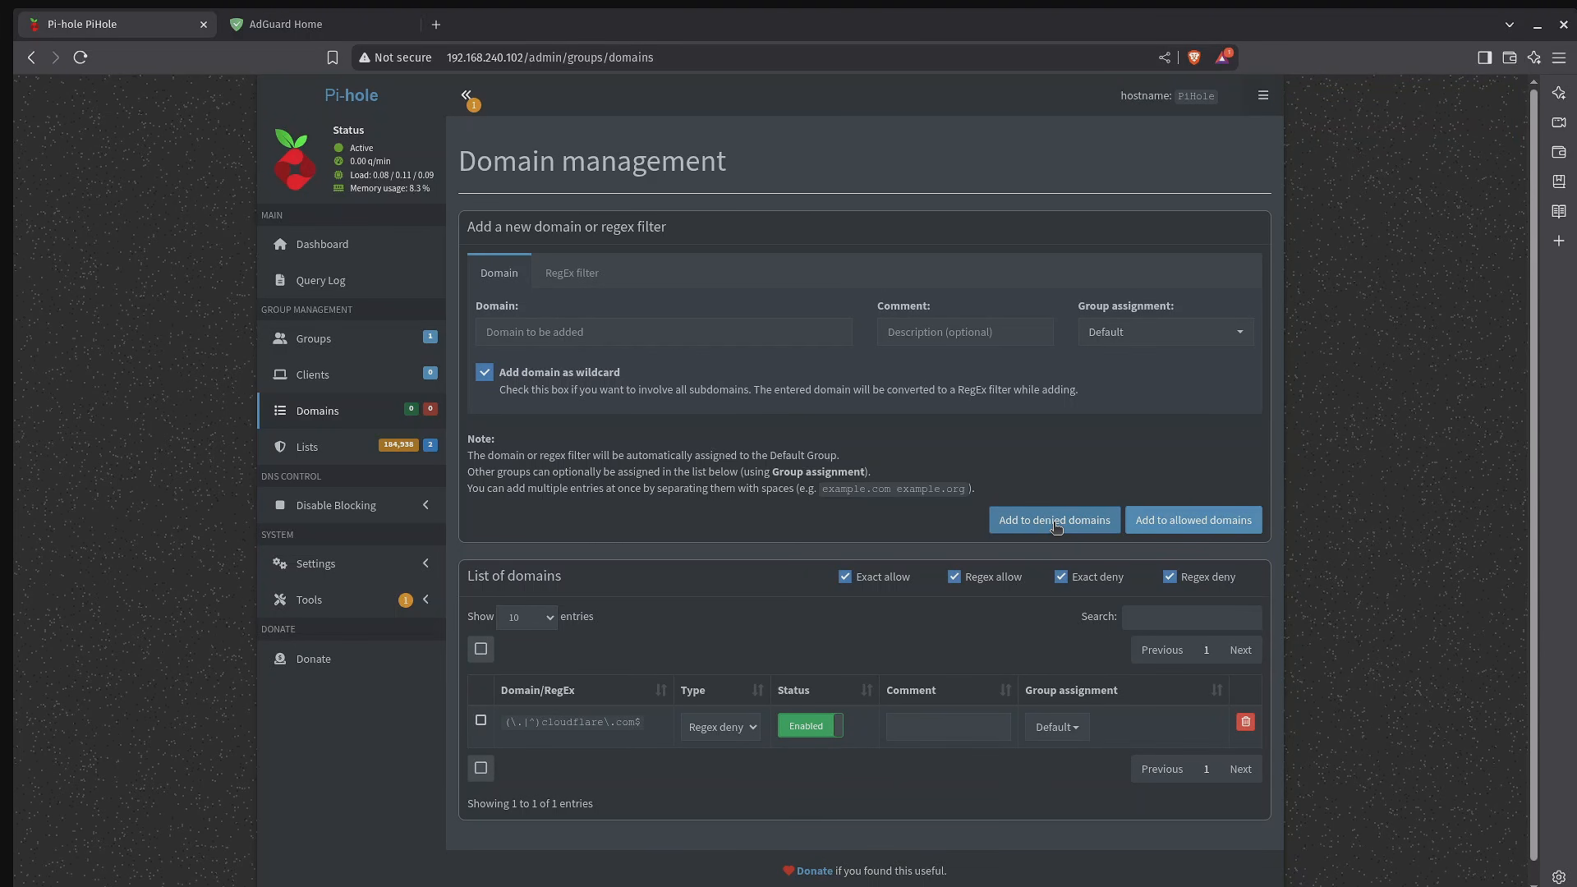
# - Add a Monday–Friday 09:00–17:00 schedule pausing service blocking in AdGuard Home
pyautogui.click(286, 24)
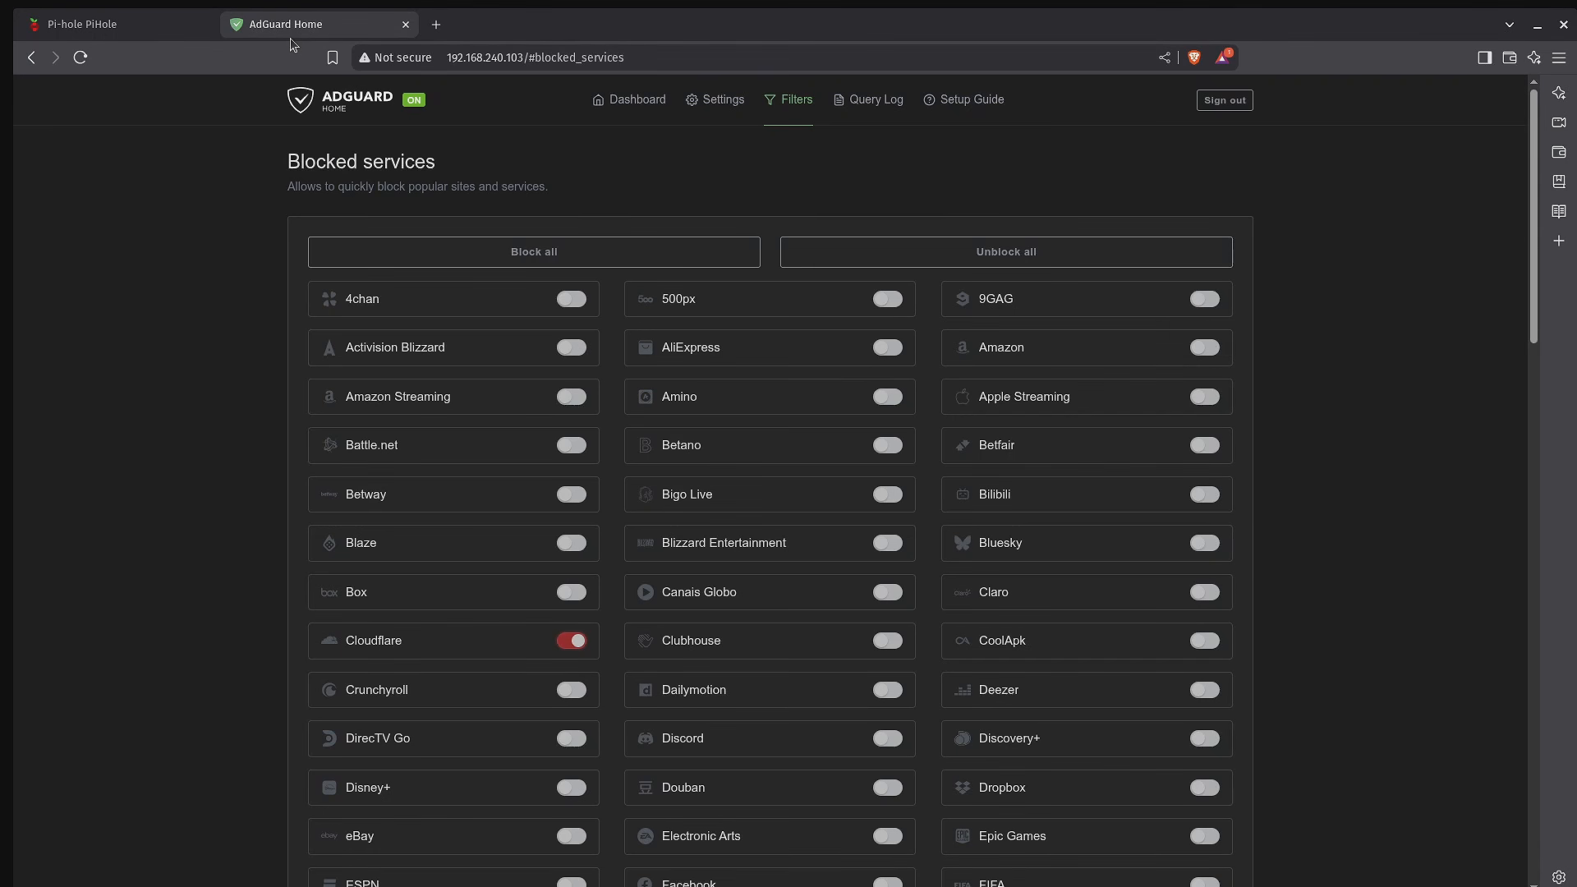
pyautogui.scroll(-20, 231, 429)
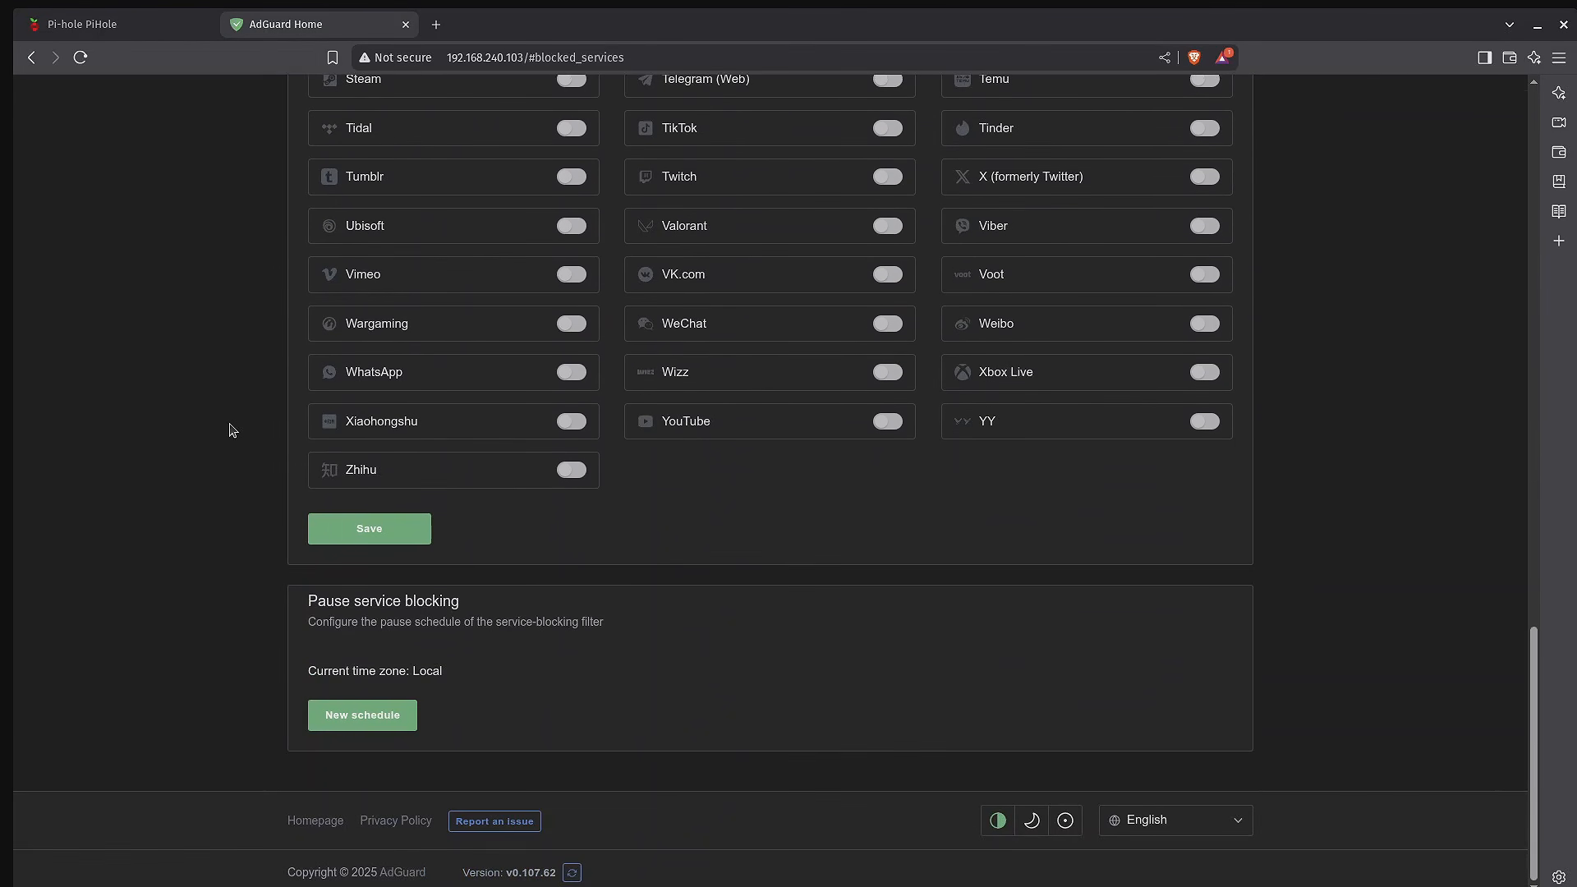
pyautogui.click(380, 725)
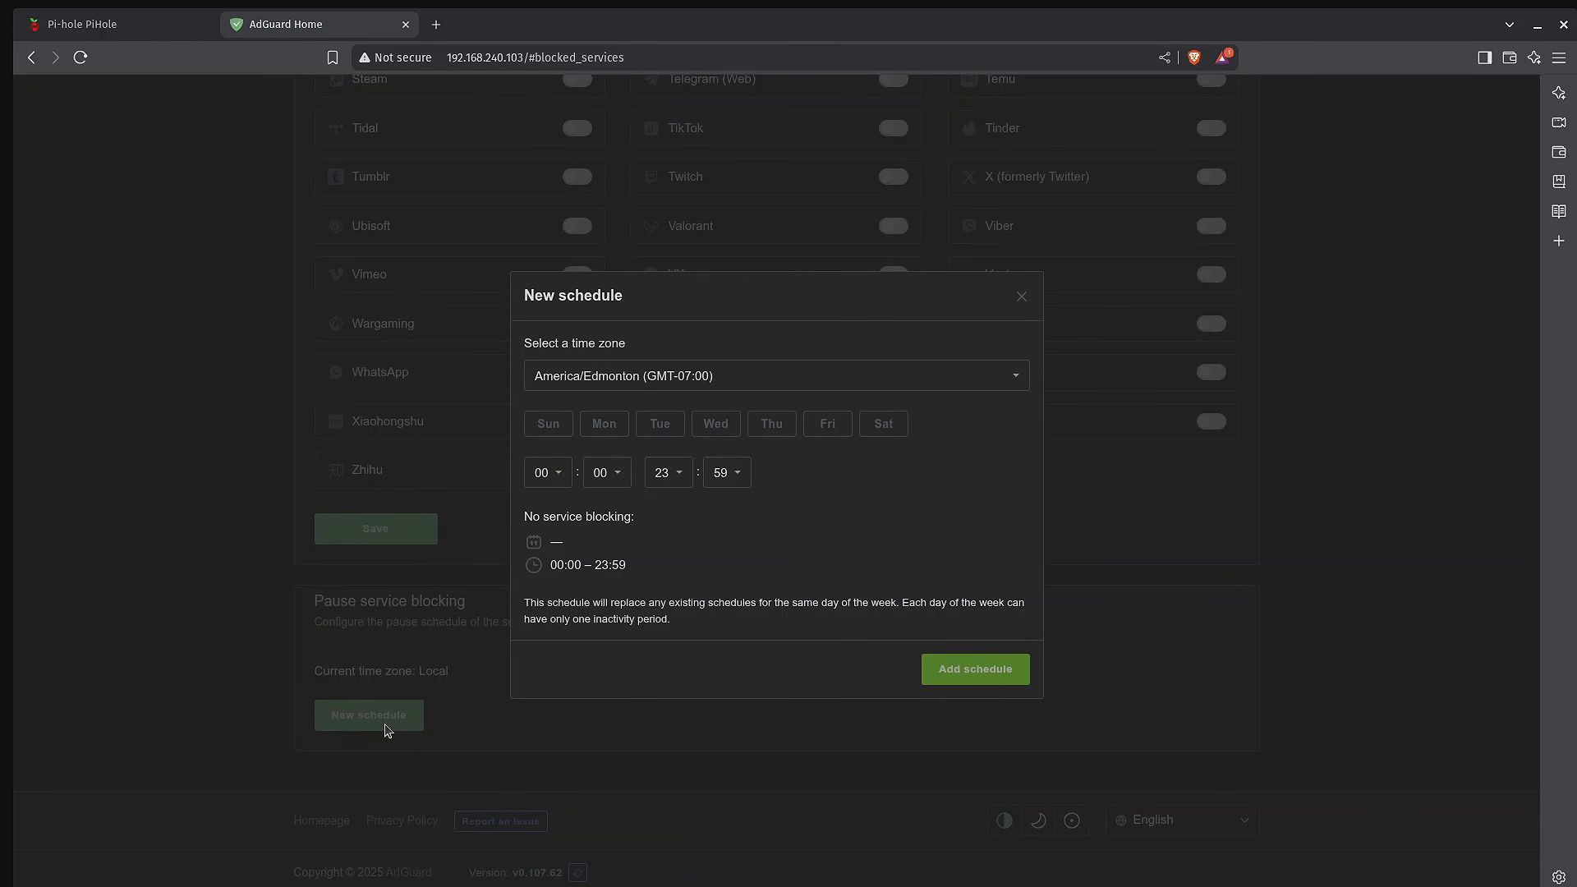
pyautogui.click(555, 480)
pyautogui.click(616, 433)
pyautogui.click(656, 433)
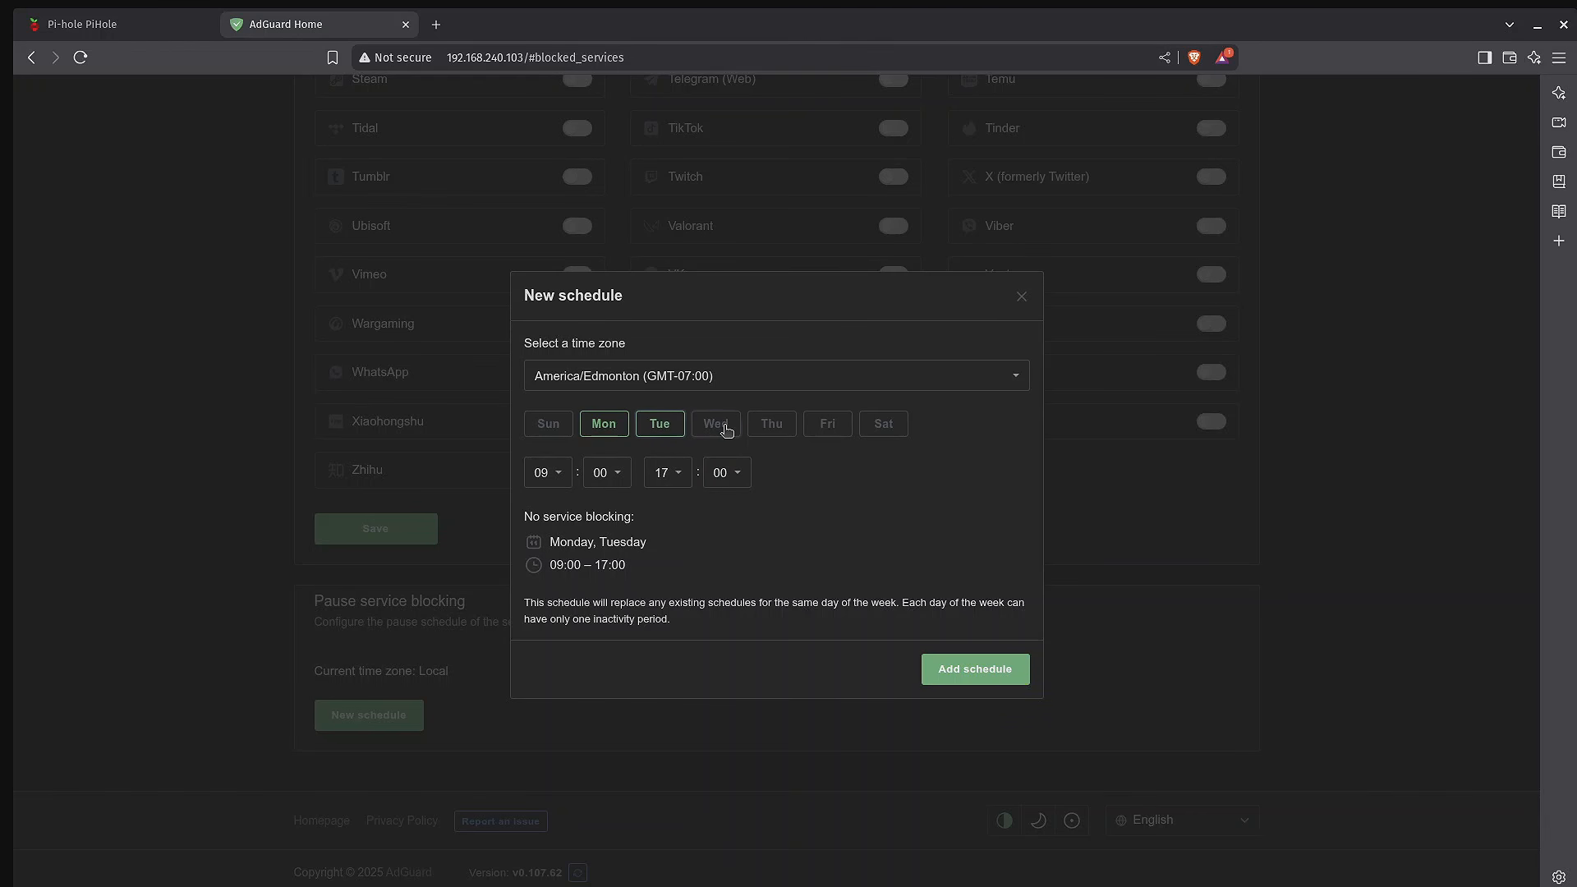
pyautogui.click(726, 428)
pyautogui.click(765, 436)
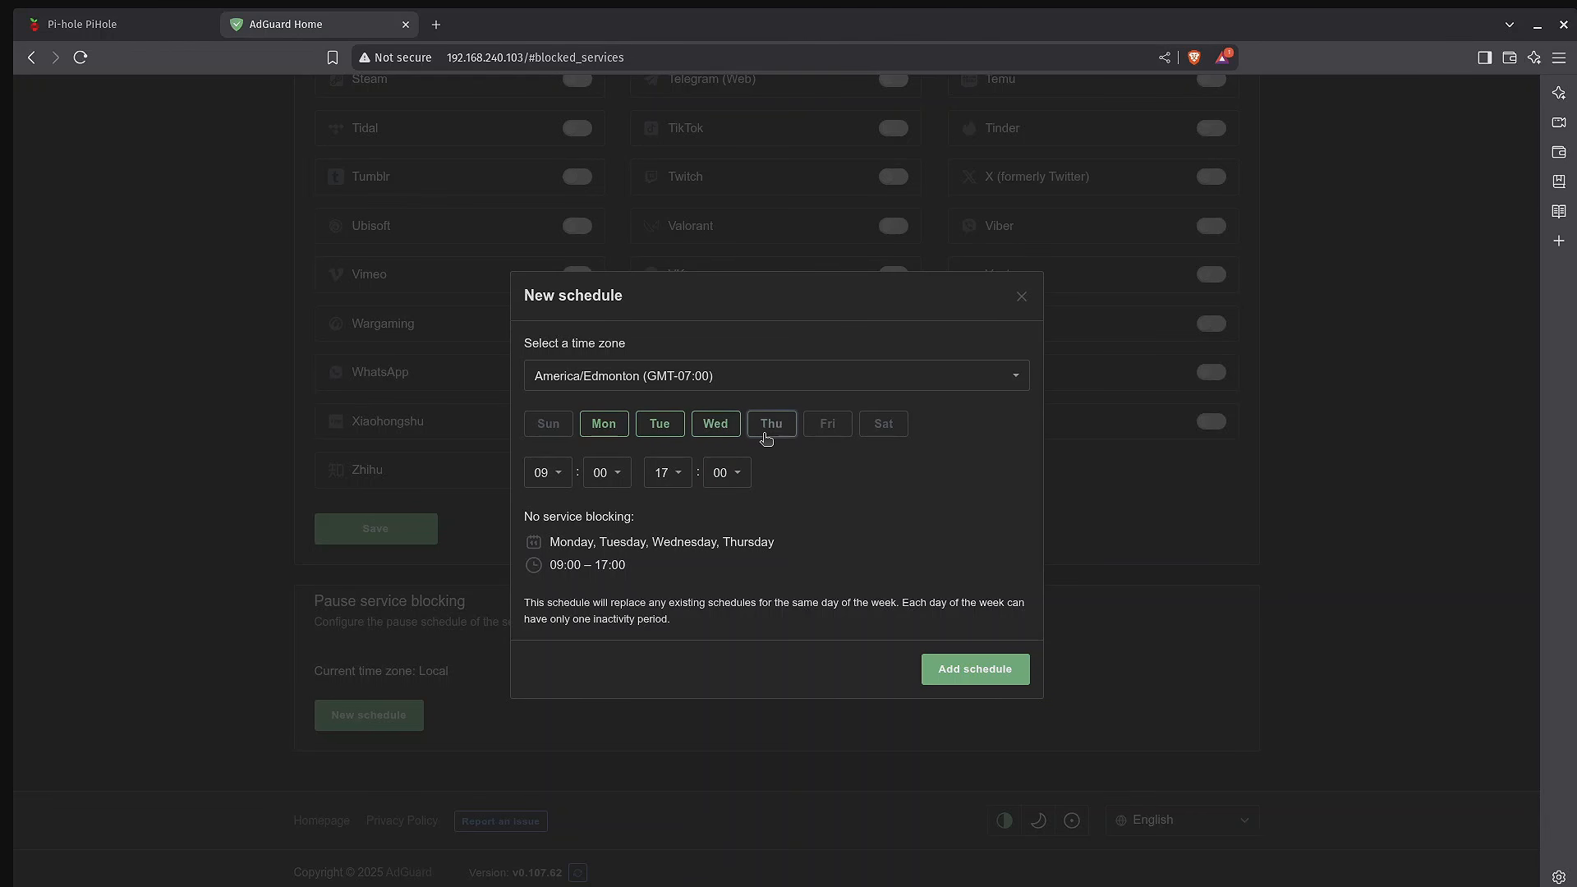
pyautogui.click(831, 426)
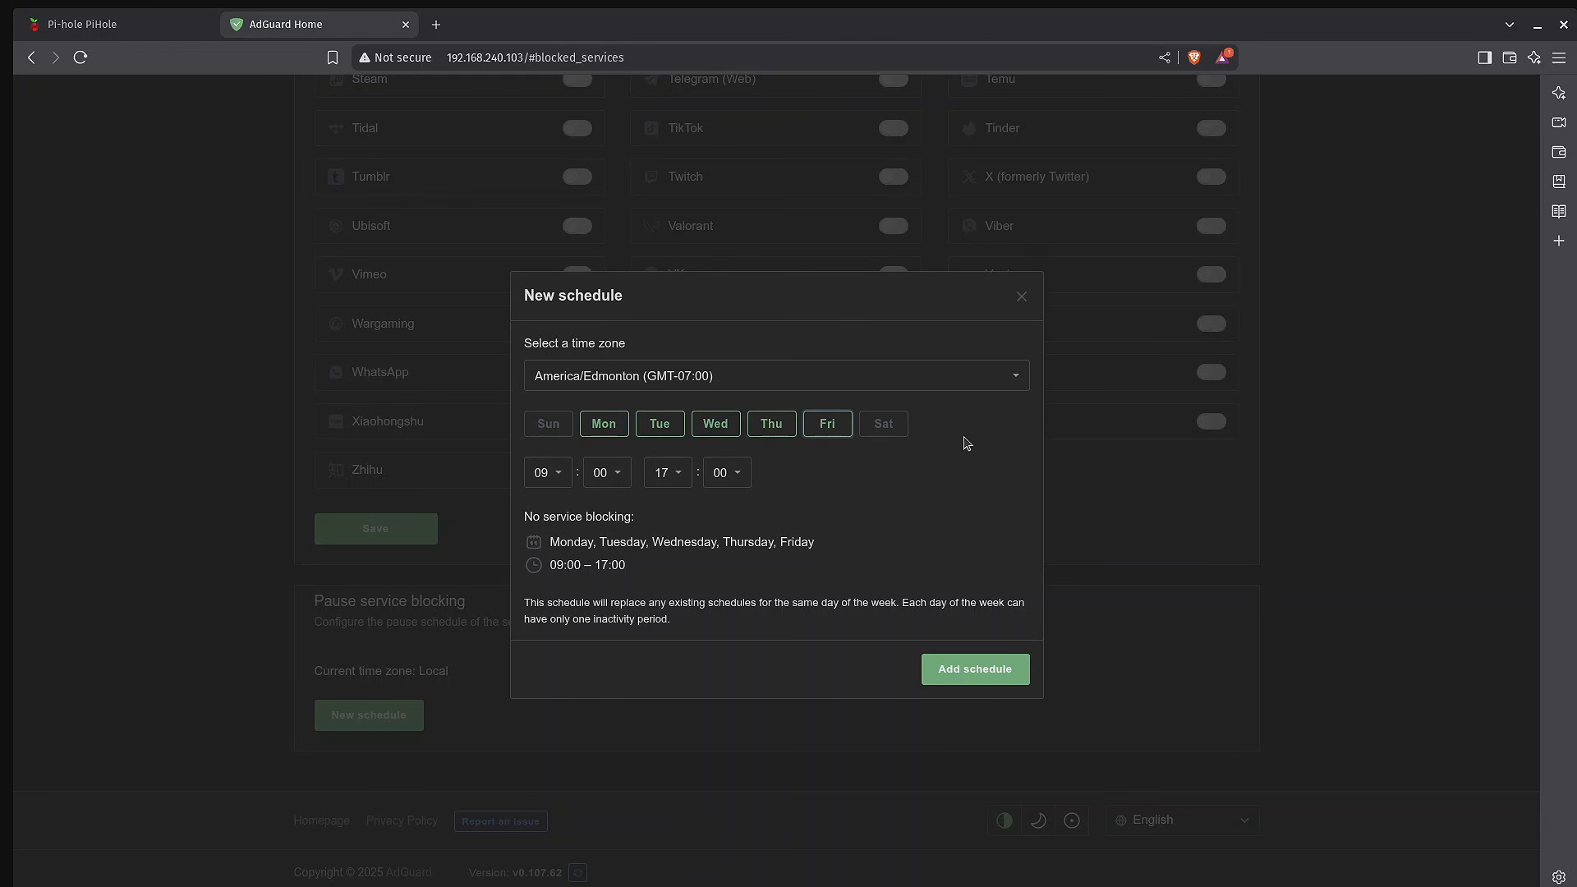
pyautogui.click(977, 669)
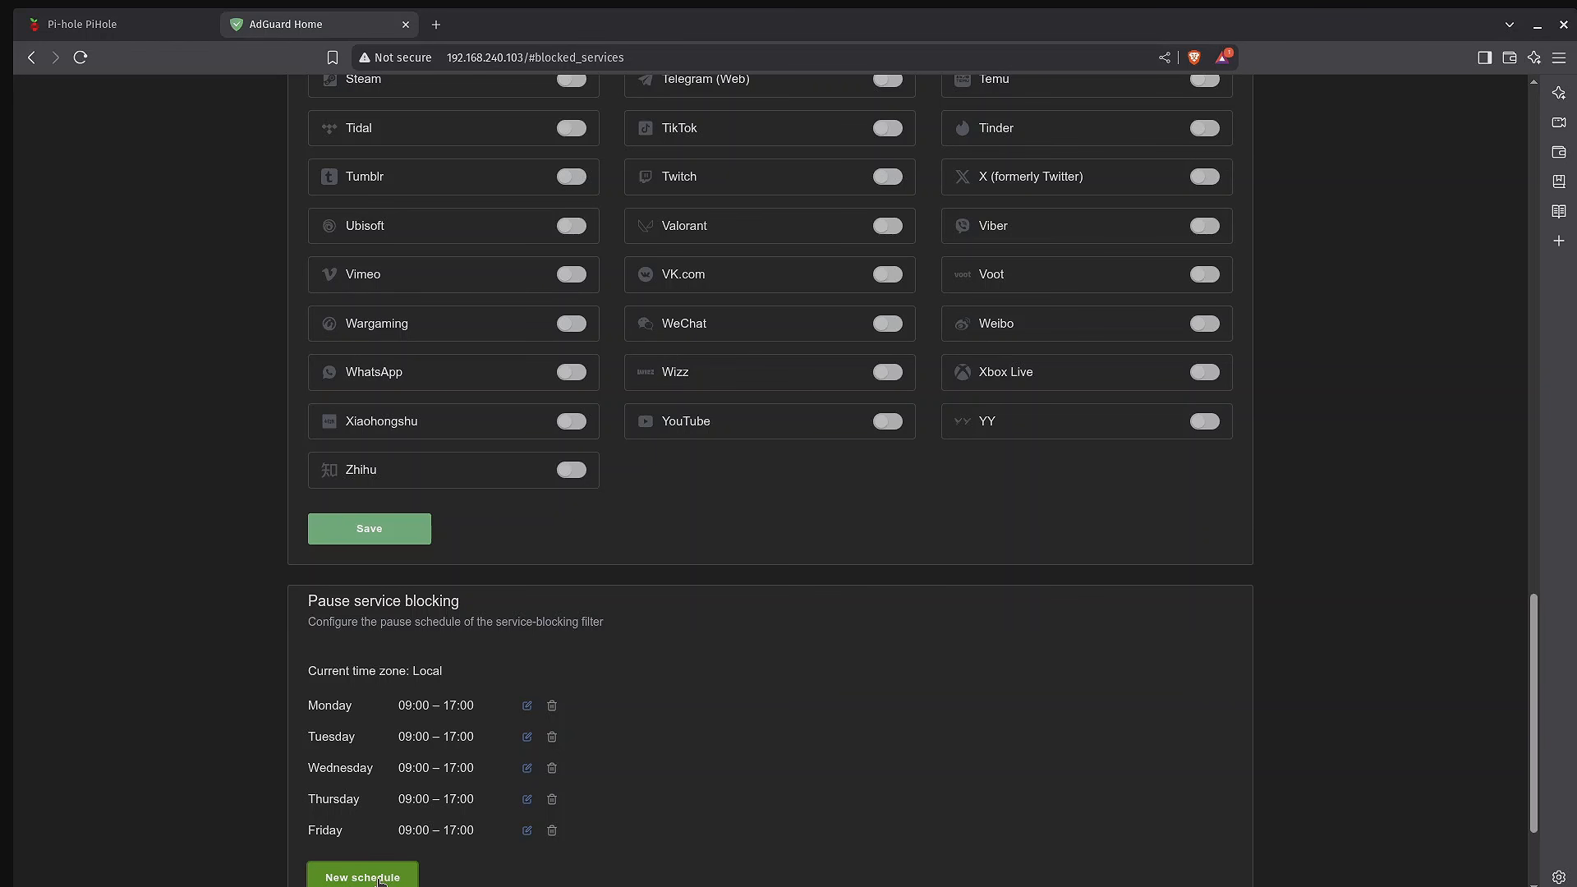
pyautogui.scroll(-2, 953, 513)
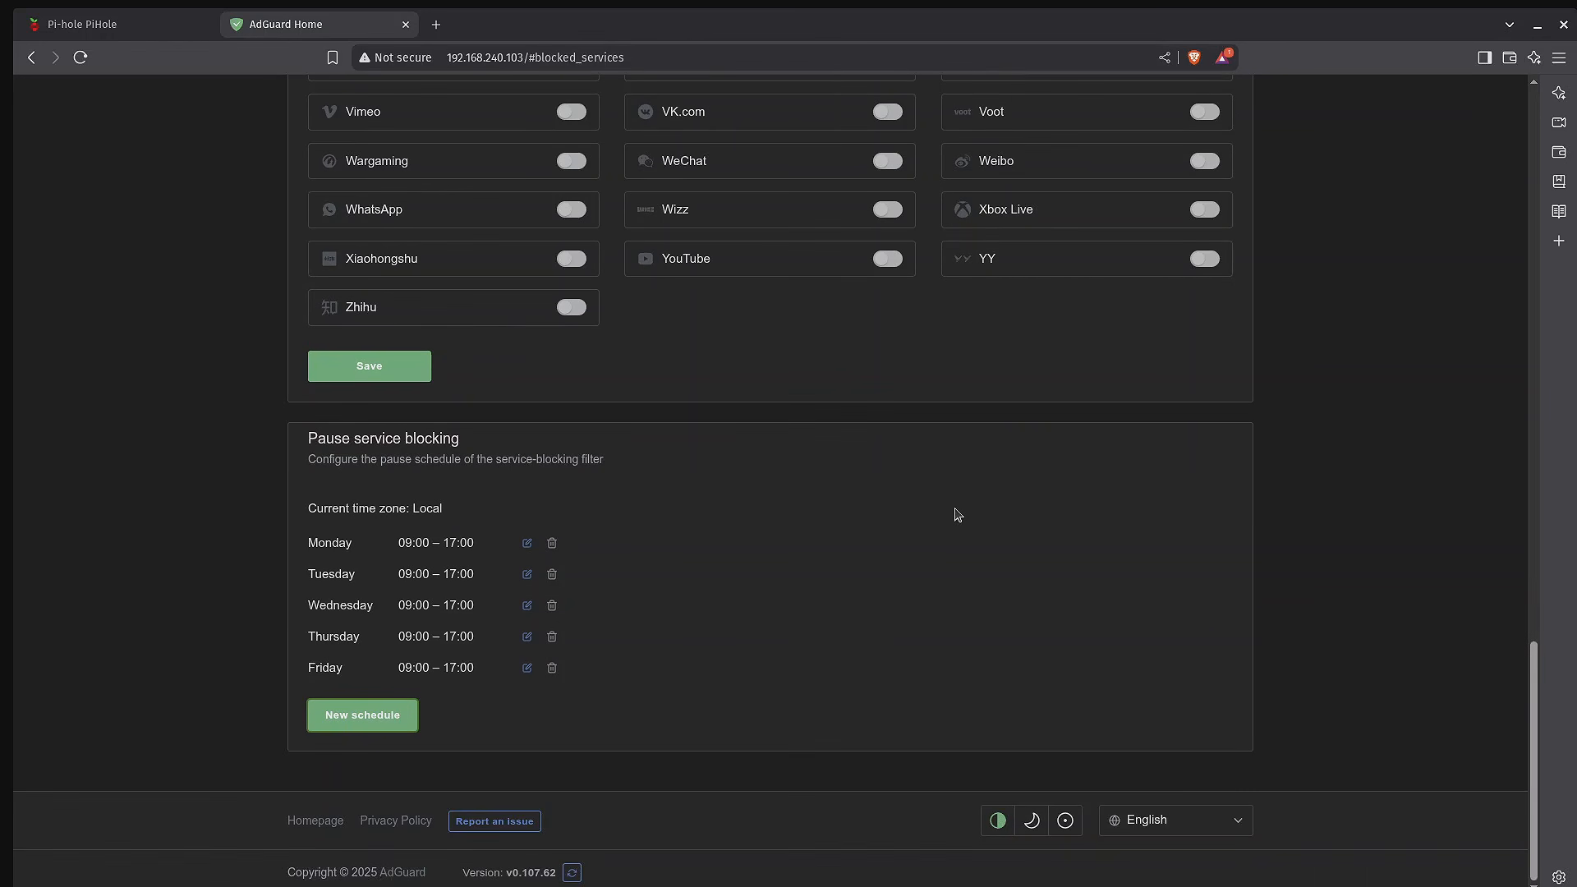
pyautogui.scroll(15, 954, 513)
pyautogui.scroll(8, 955, 513)
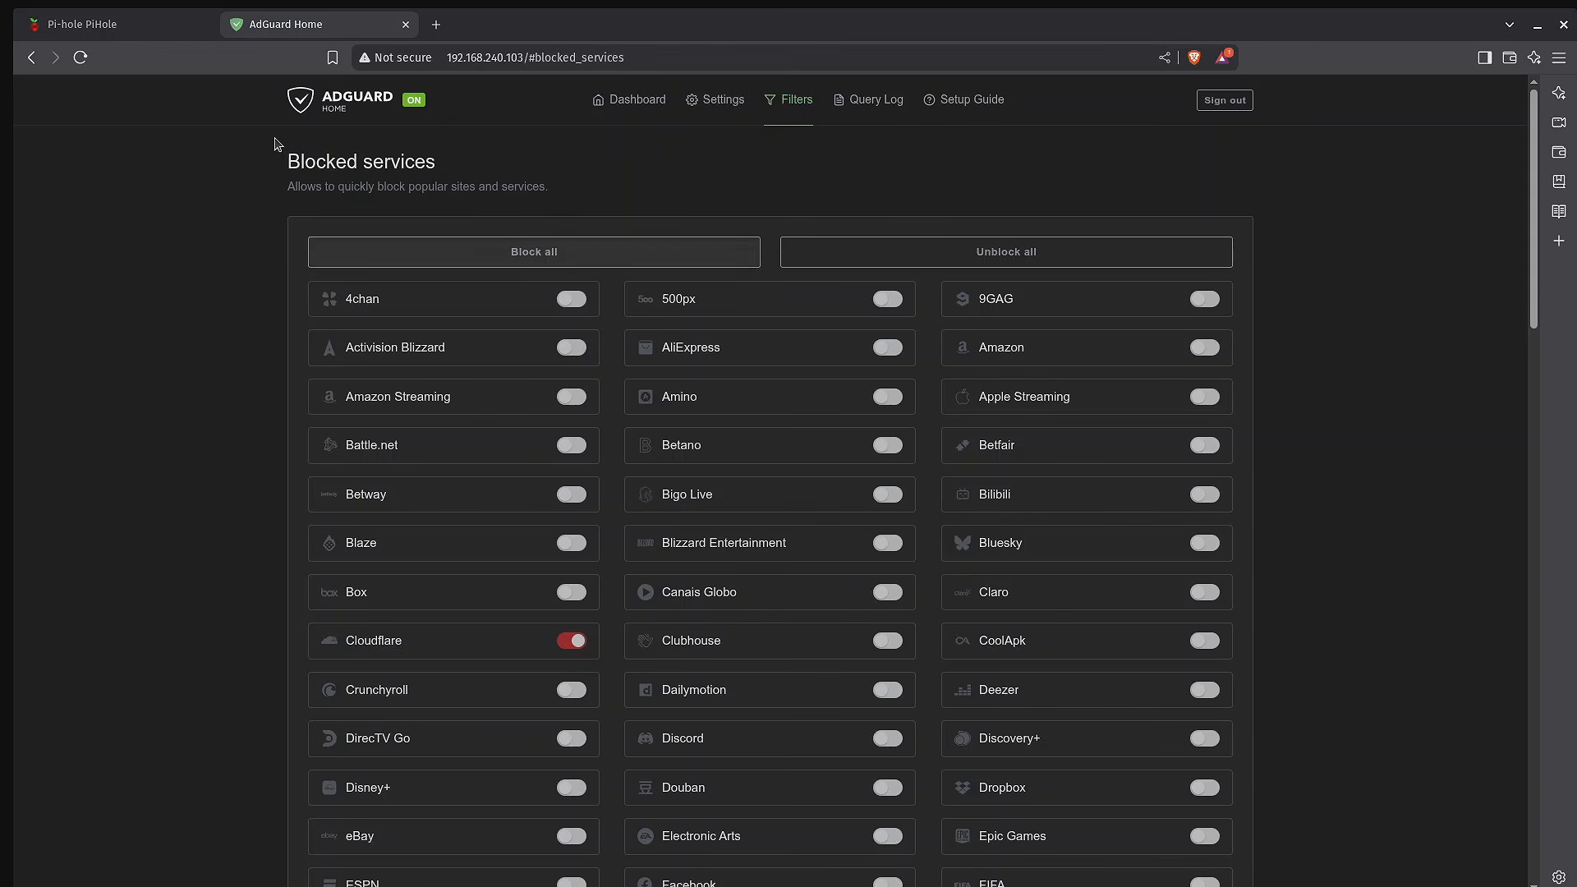
# - Add Pi-hole local DNS record proxy.hwhl-demo.xyz → 192.168.240.162 and dismiss the confirmation
pyautogui.click(136, 28)
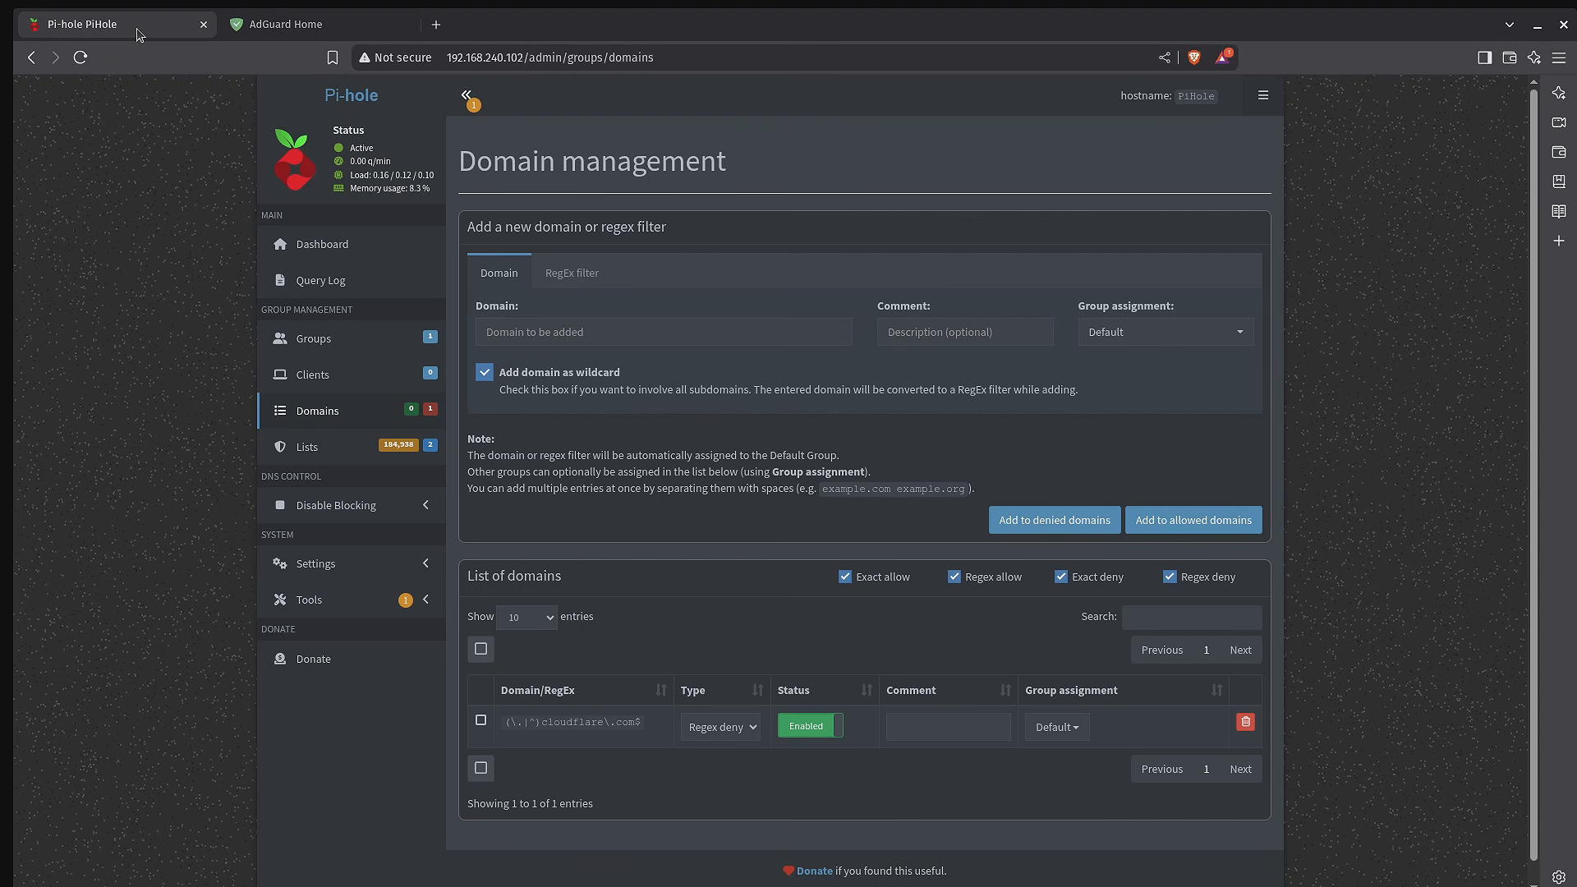
pyautogui.click(356, 564)
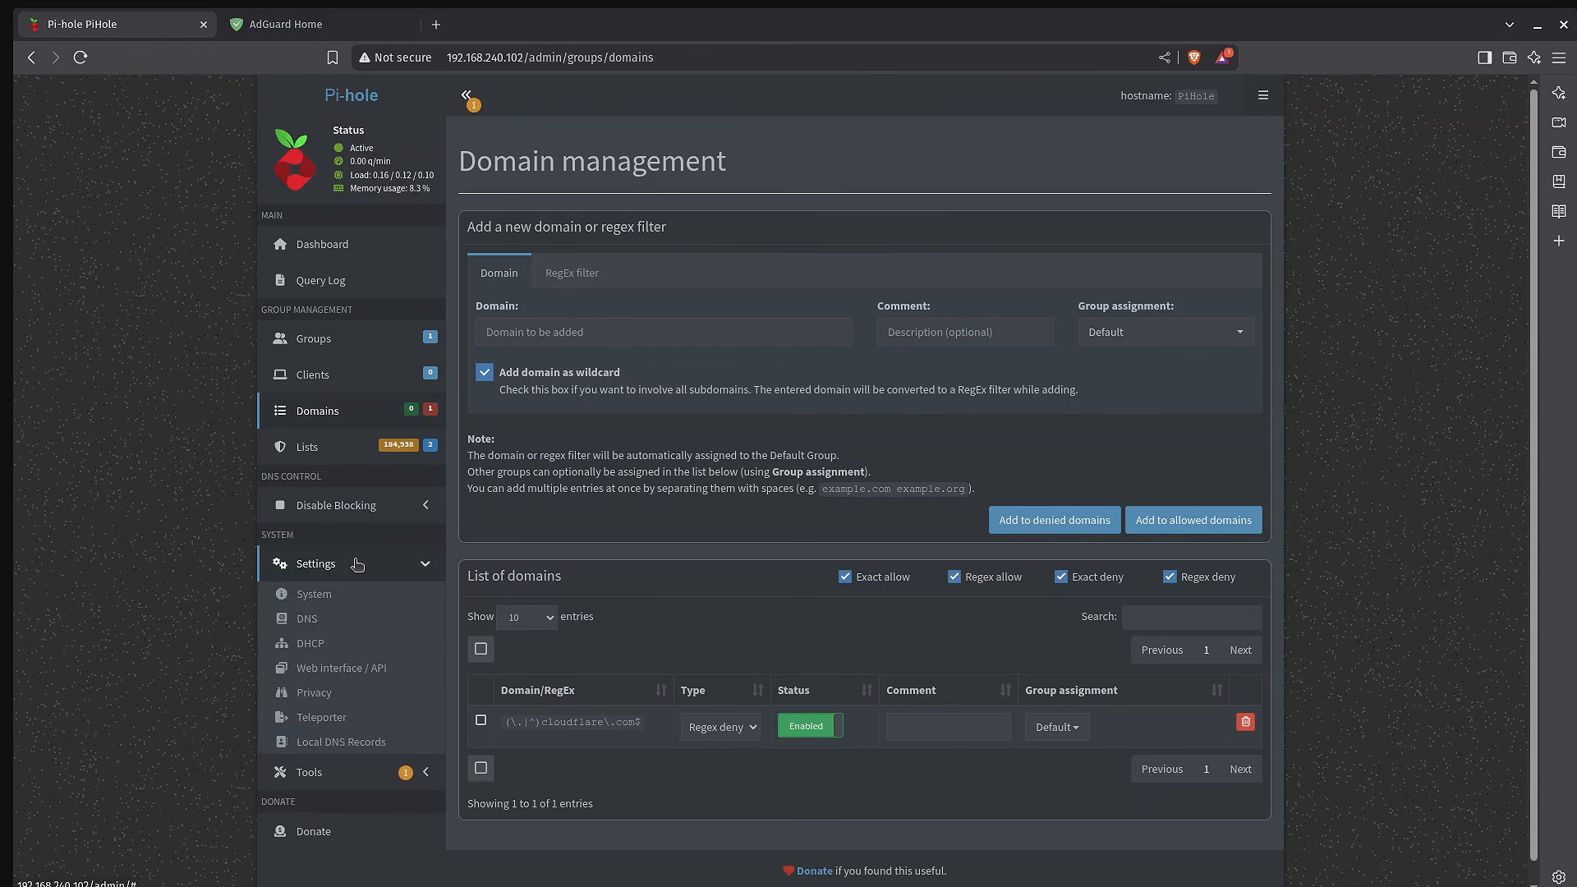
pyautogui.click(375, 748)
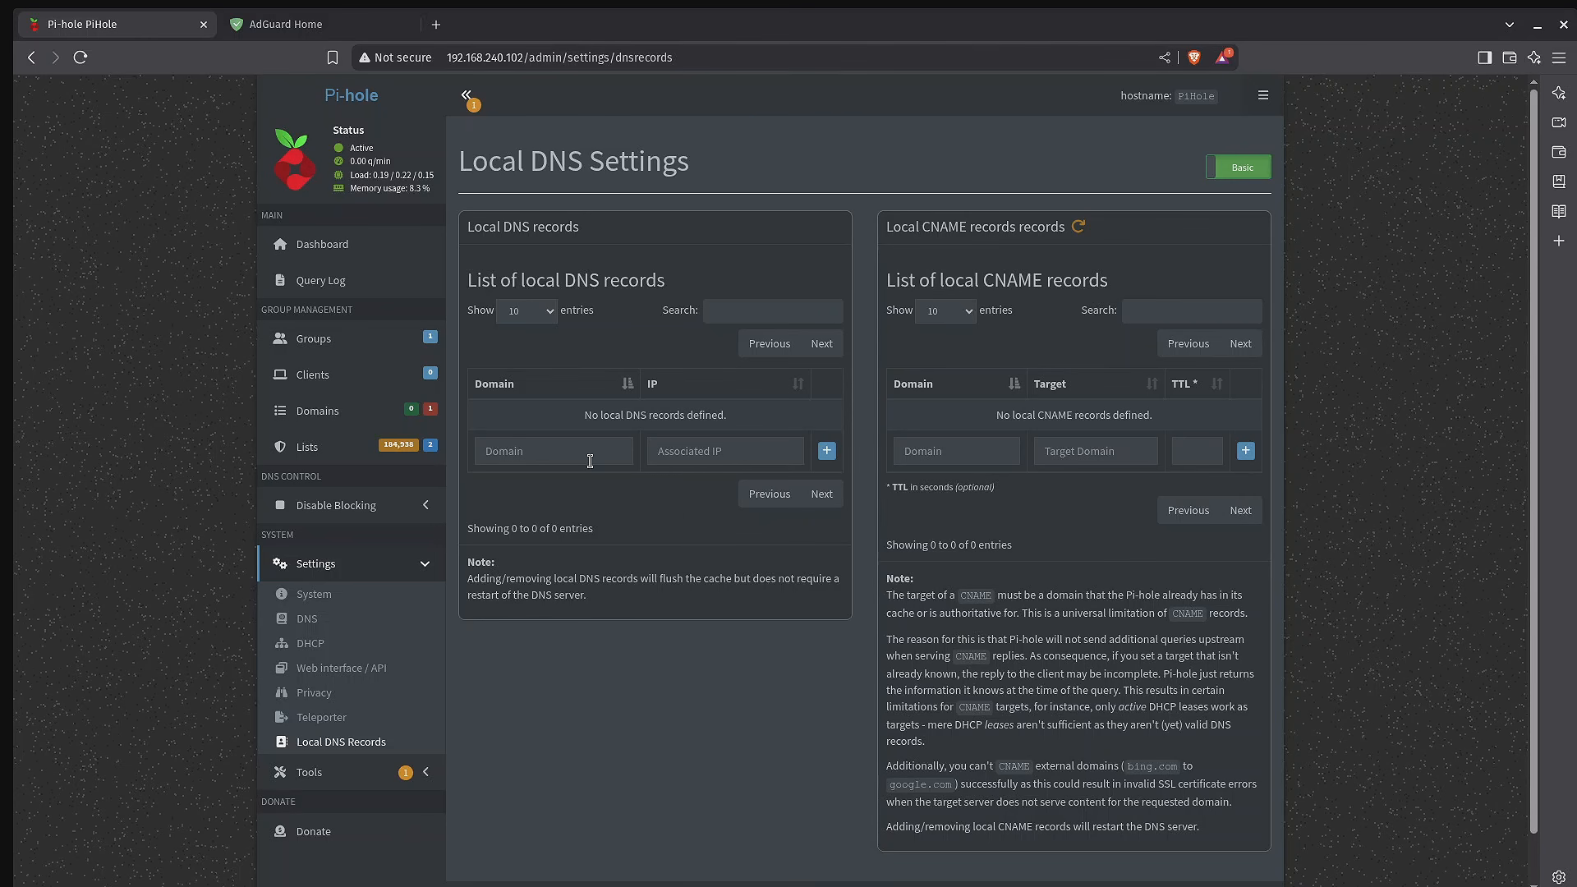
pyautogui.click(565, 444)
pyautogui.write('proxy.hwhl-demo')
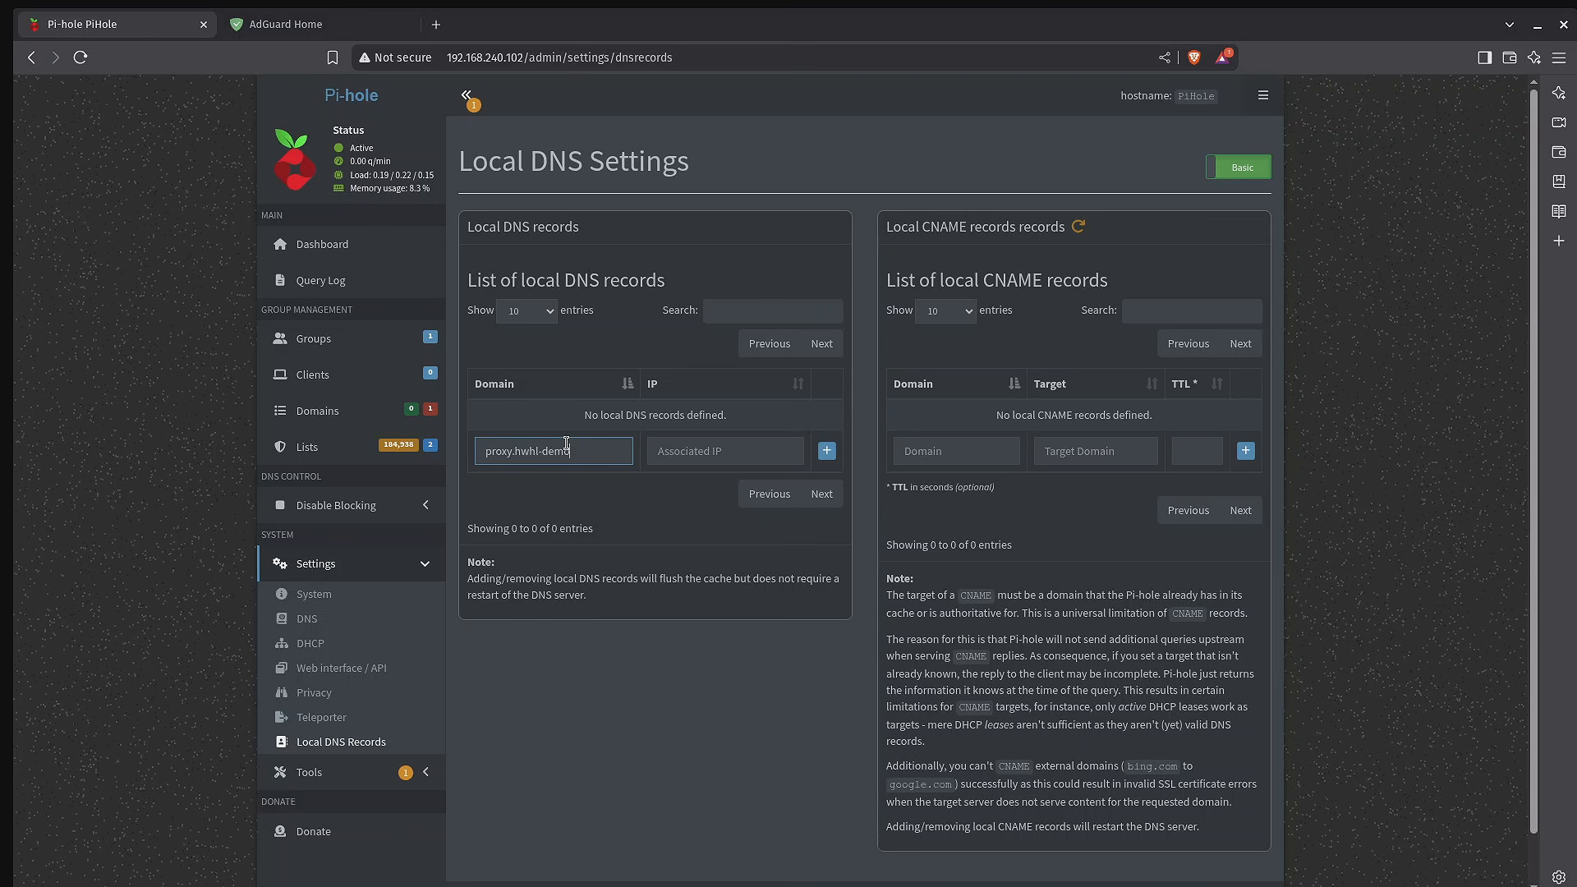
pyautogui.write('.xyz')
pyautogui.click(717, 461)
pyautogui.write('192.16')
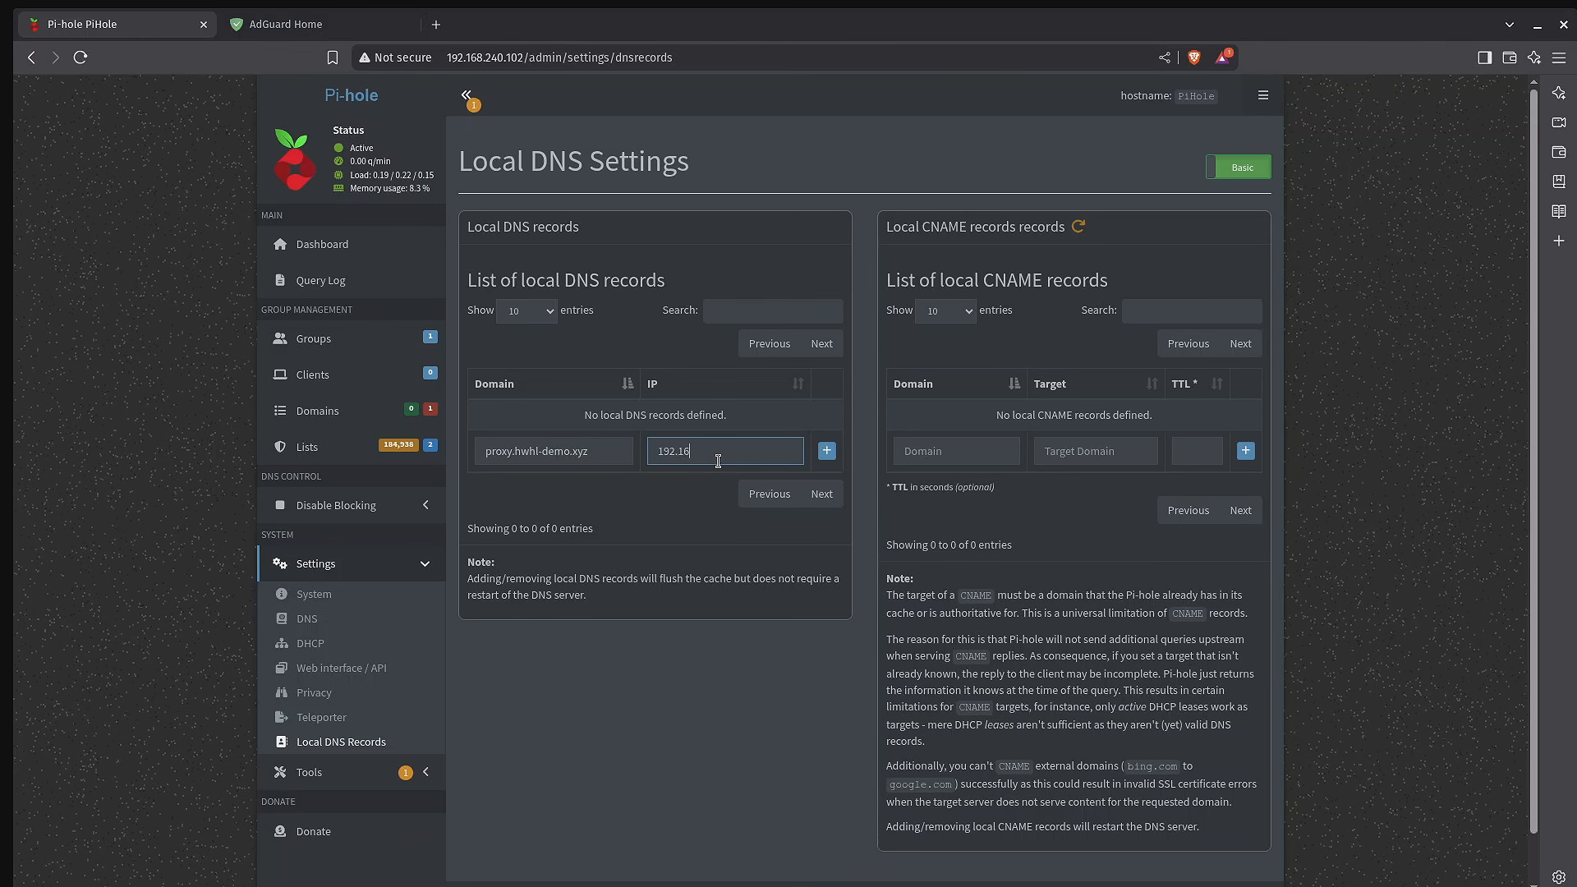
pyautogui.write('8.240.162')
pyautogui.click(827, 453)
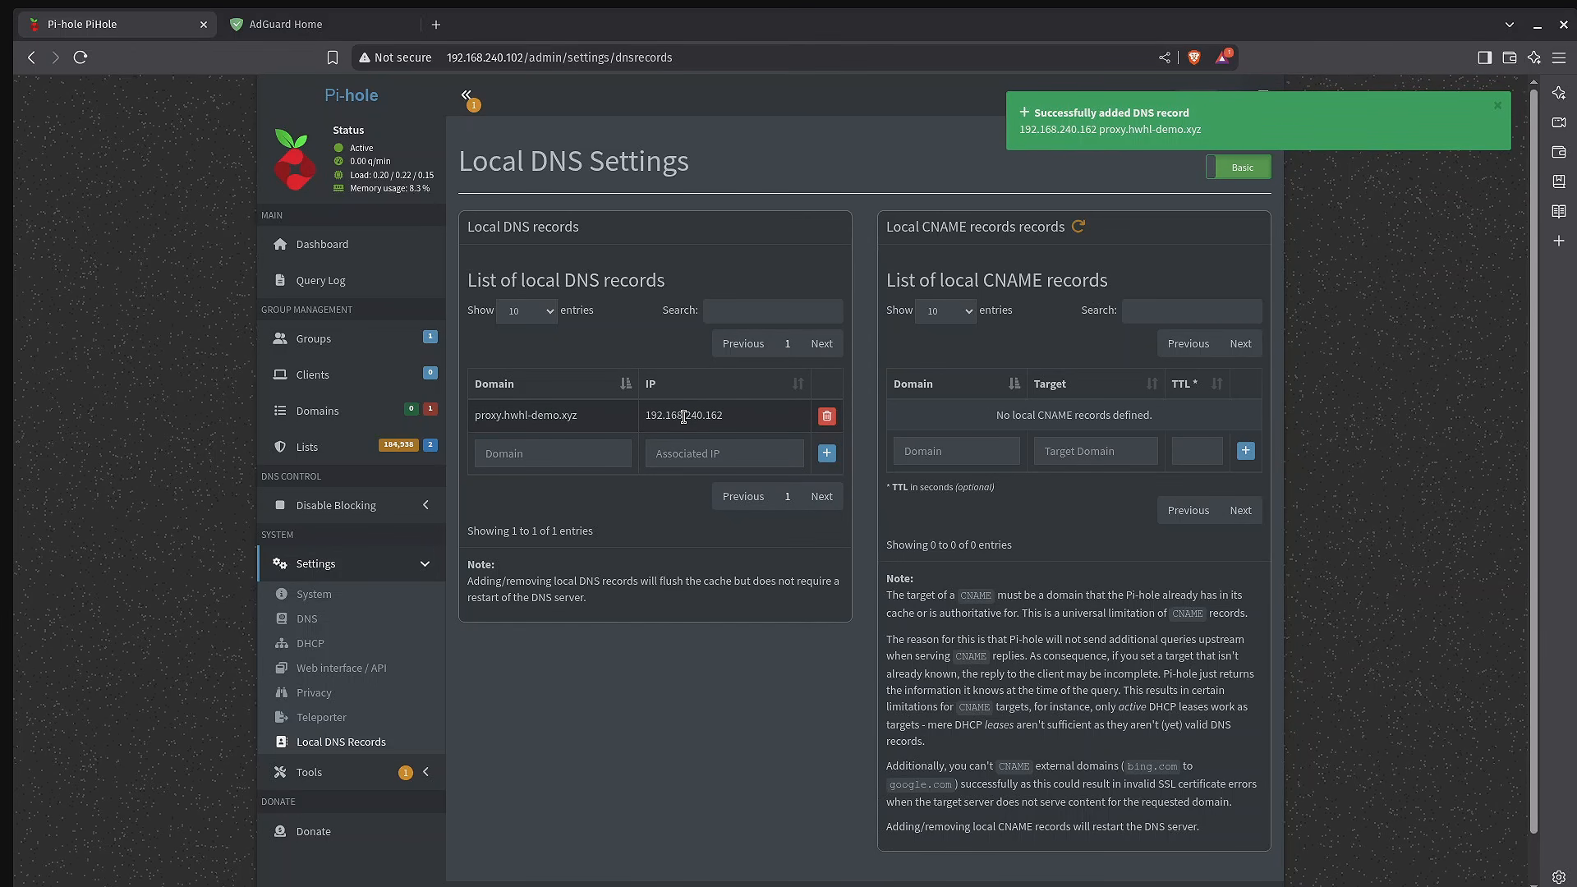
pyautogui.click(1499, 109)
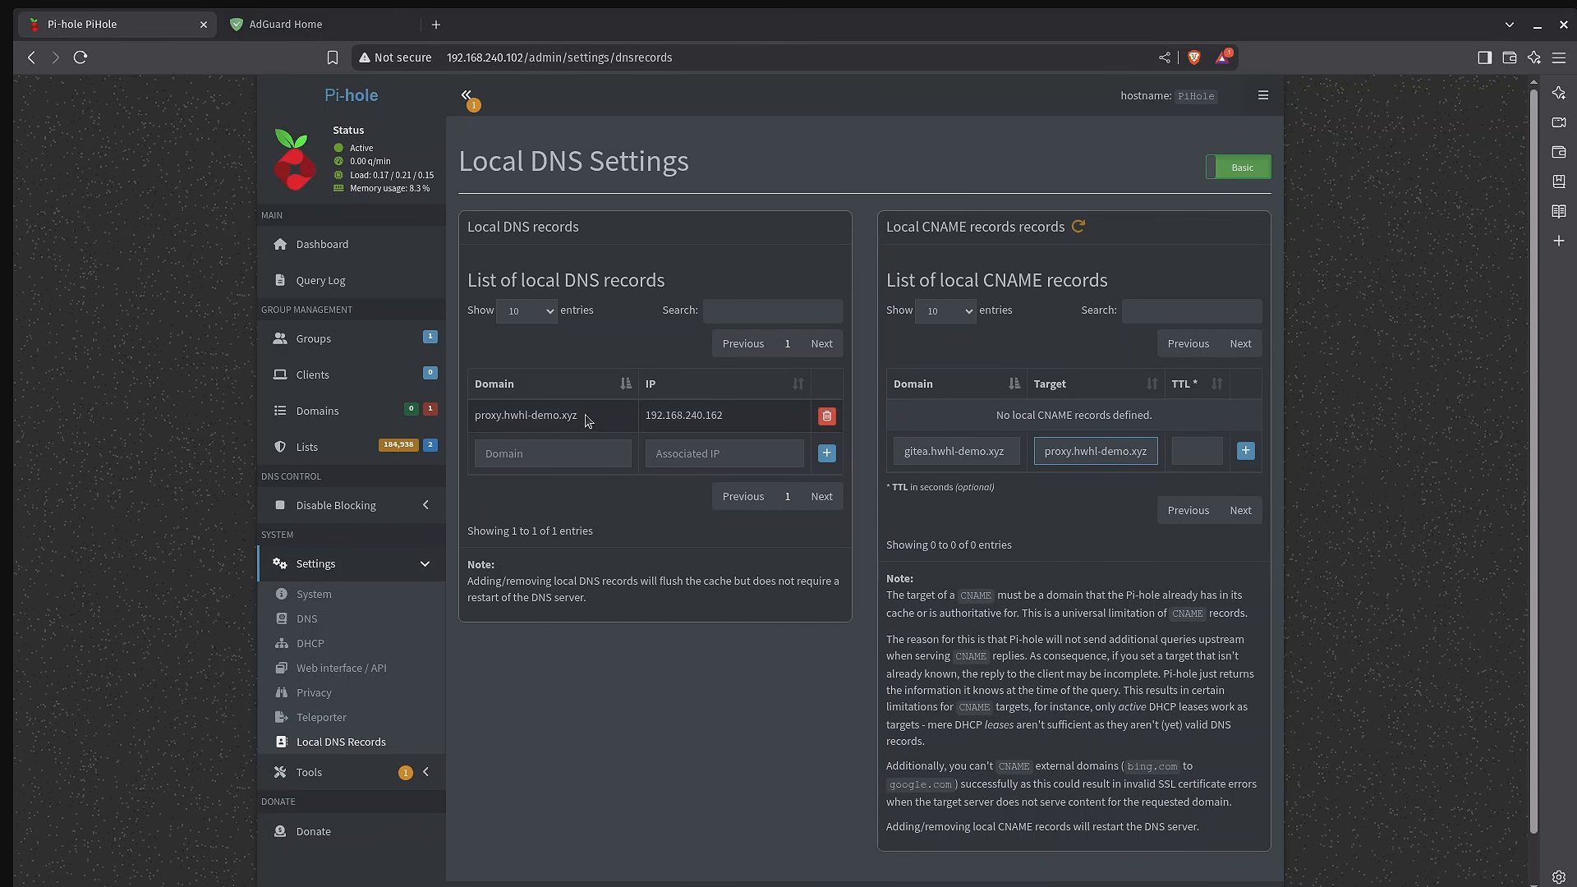
# - Add the Pi-hole CNAME gitea.hwhl-demo.xyz → proxy.hwhl-demo.xyz, then return to AdGuard Home
pyautogui.click(1246, 451)
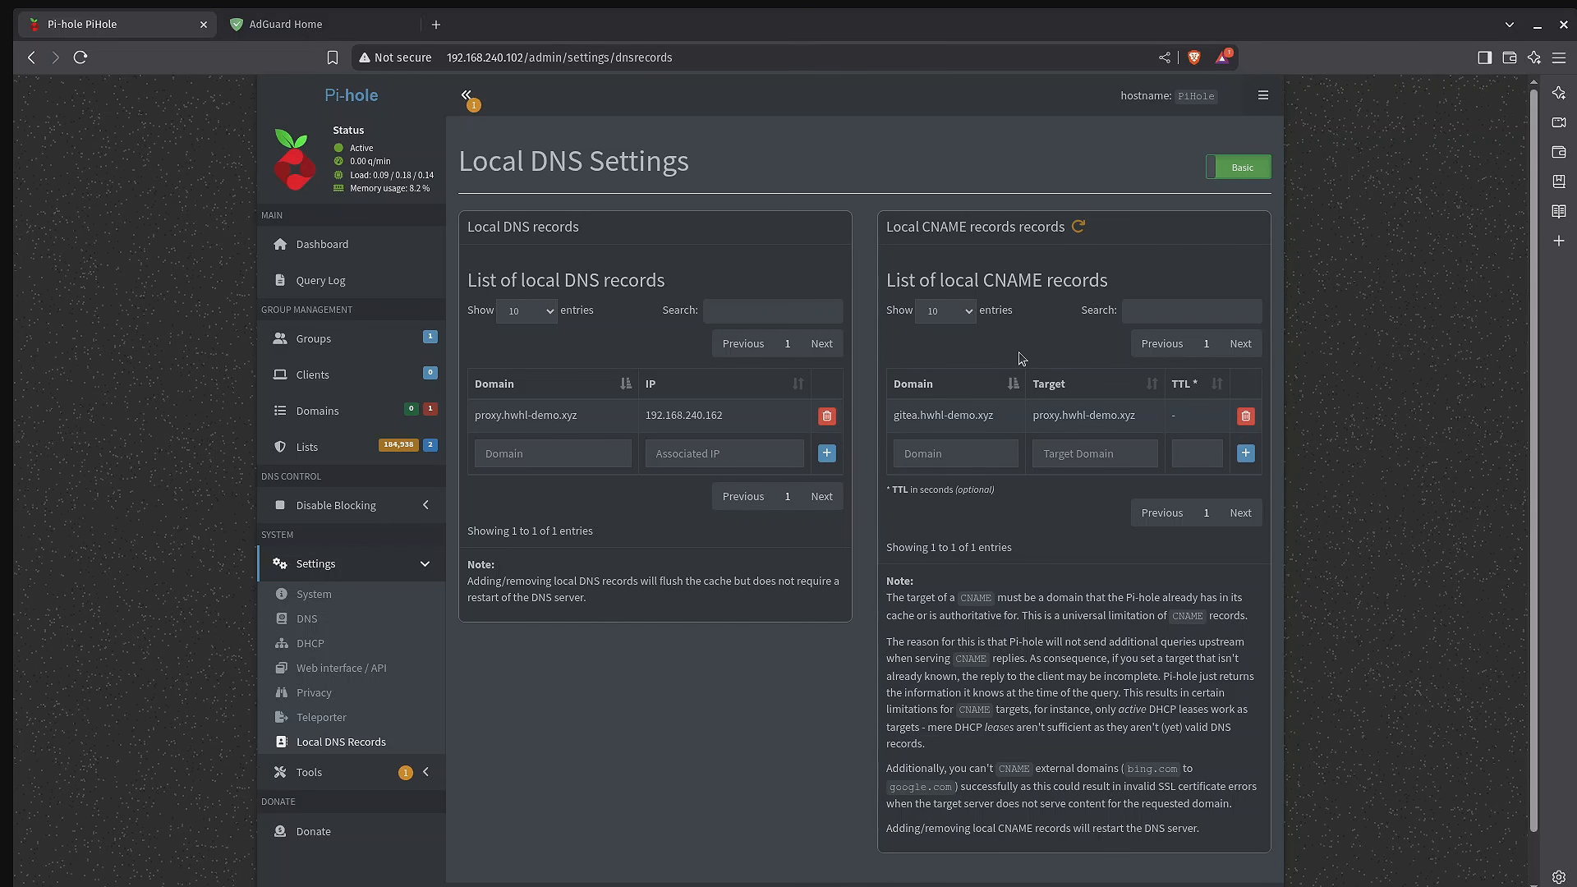
pyautogui.click(345, 26)
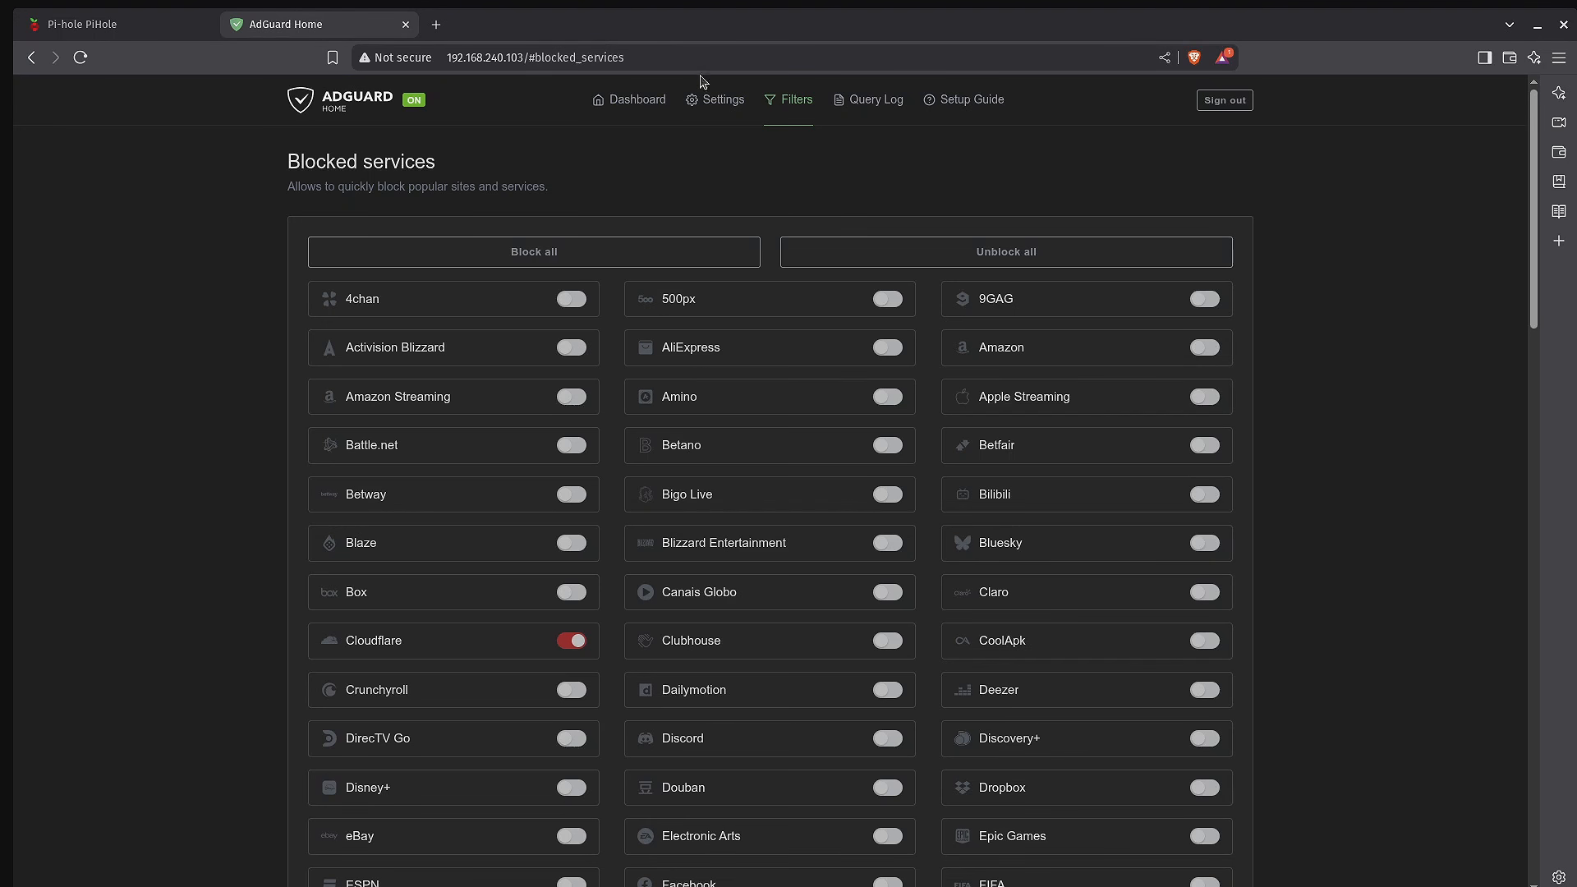
# - On the DNS rewrites page, save proxy.hwhl-demo.xyz → 192.168.240.162 and gitea.hwhl-demo.xyz → proxy.hwhl-demo.xyz
pyautogui.moveTo(792, 103)
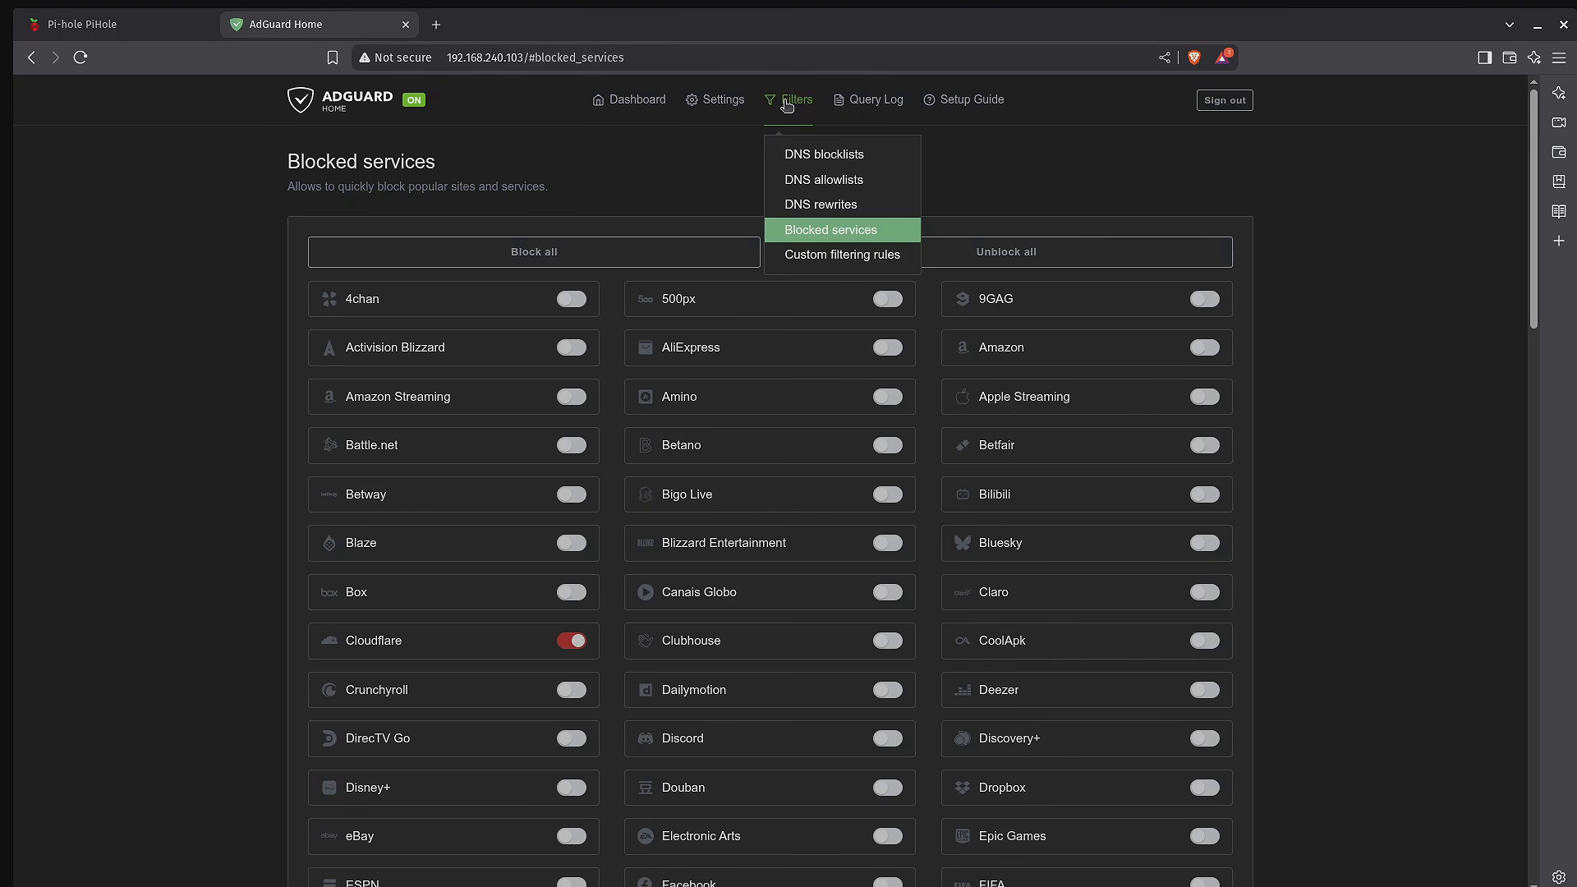
pyautogui.click(854, 213)
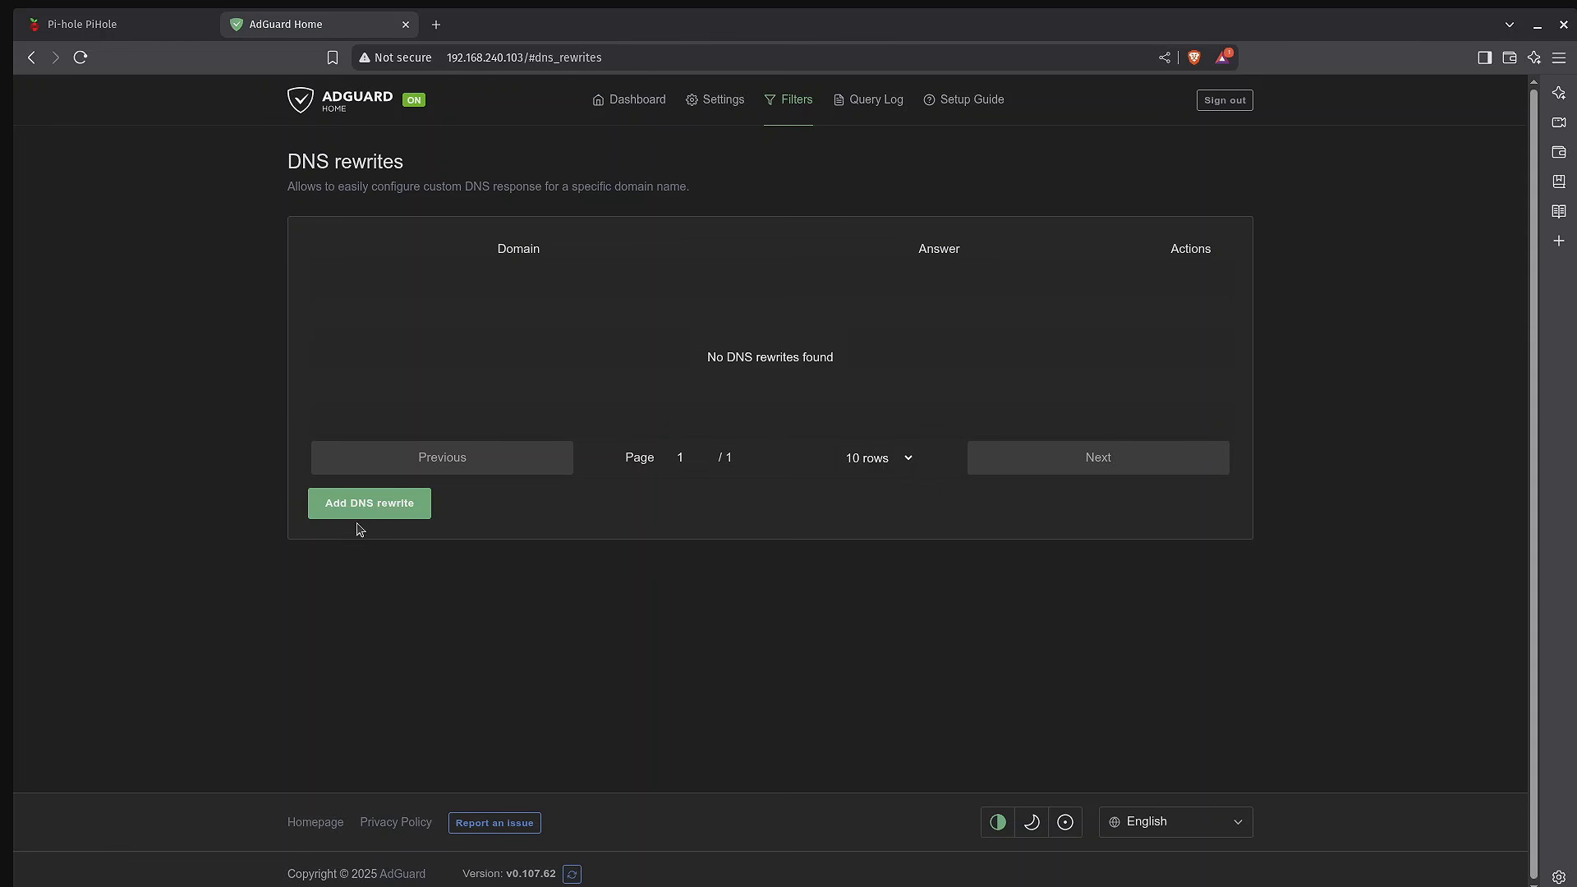
pyautogui.click(366, 503)
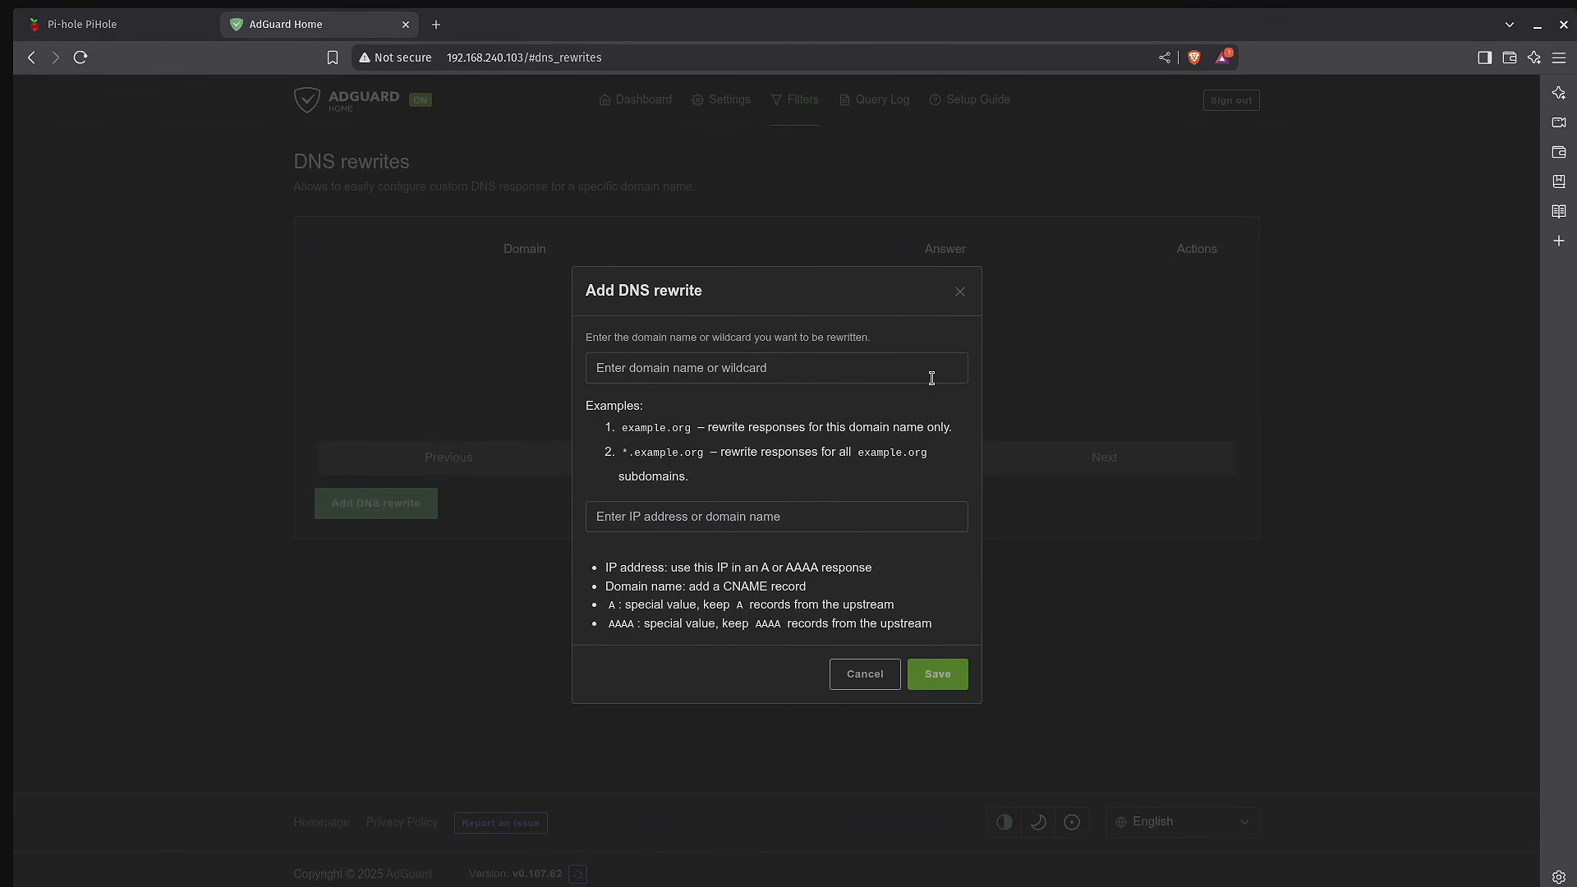
pyautogui.click(771, 378)
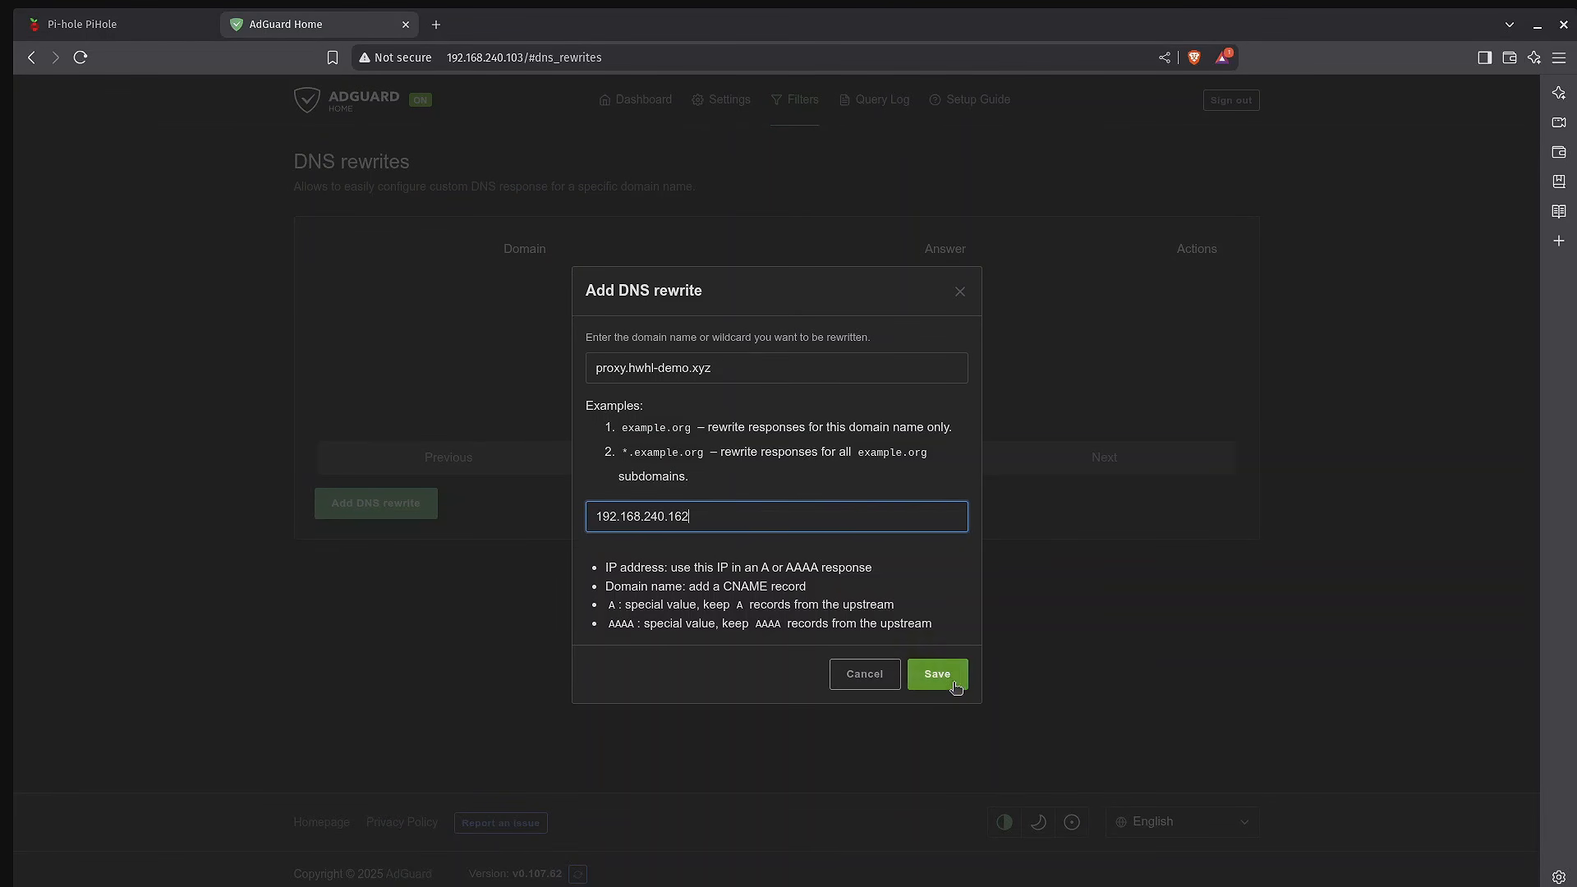
pyautogui.click(937, 674)
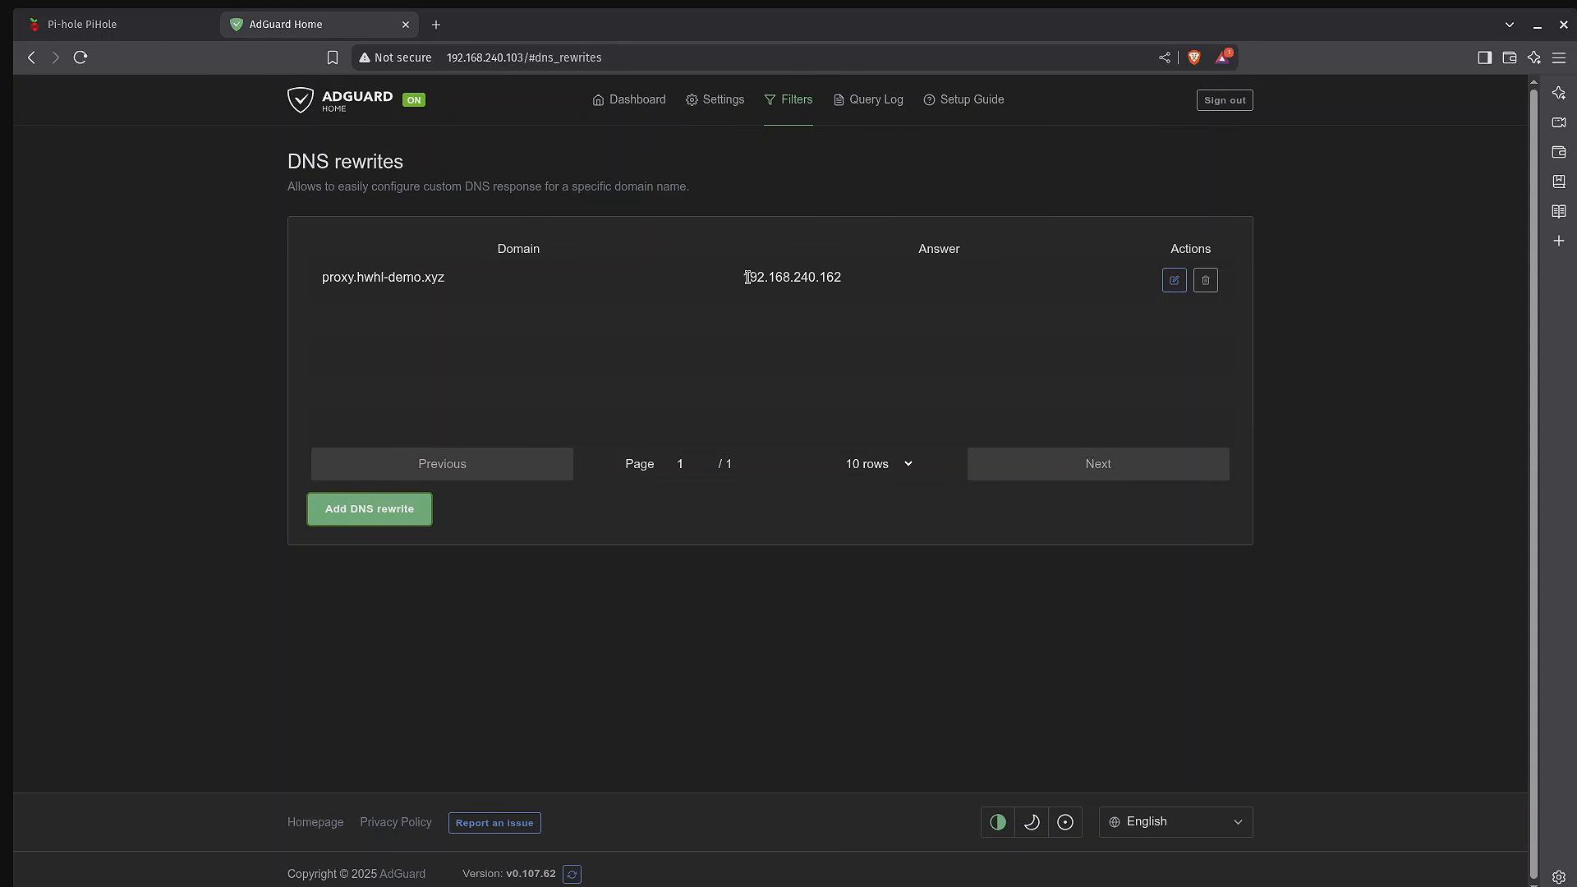
pyautogui.click(380, 510)
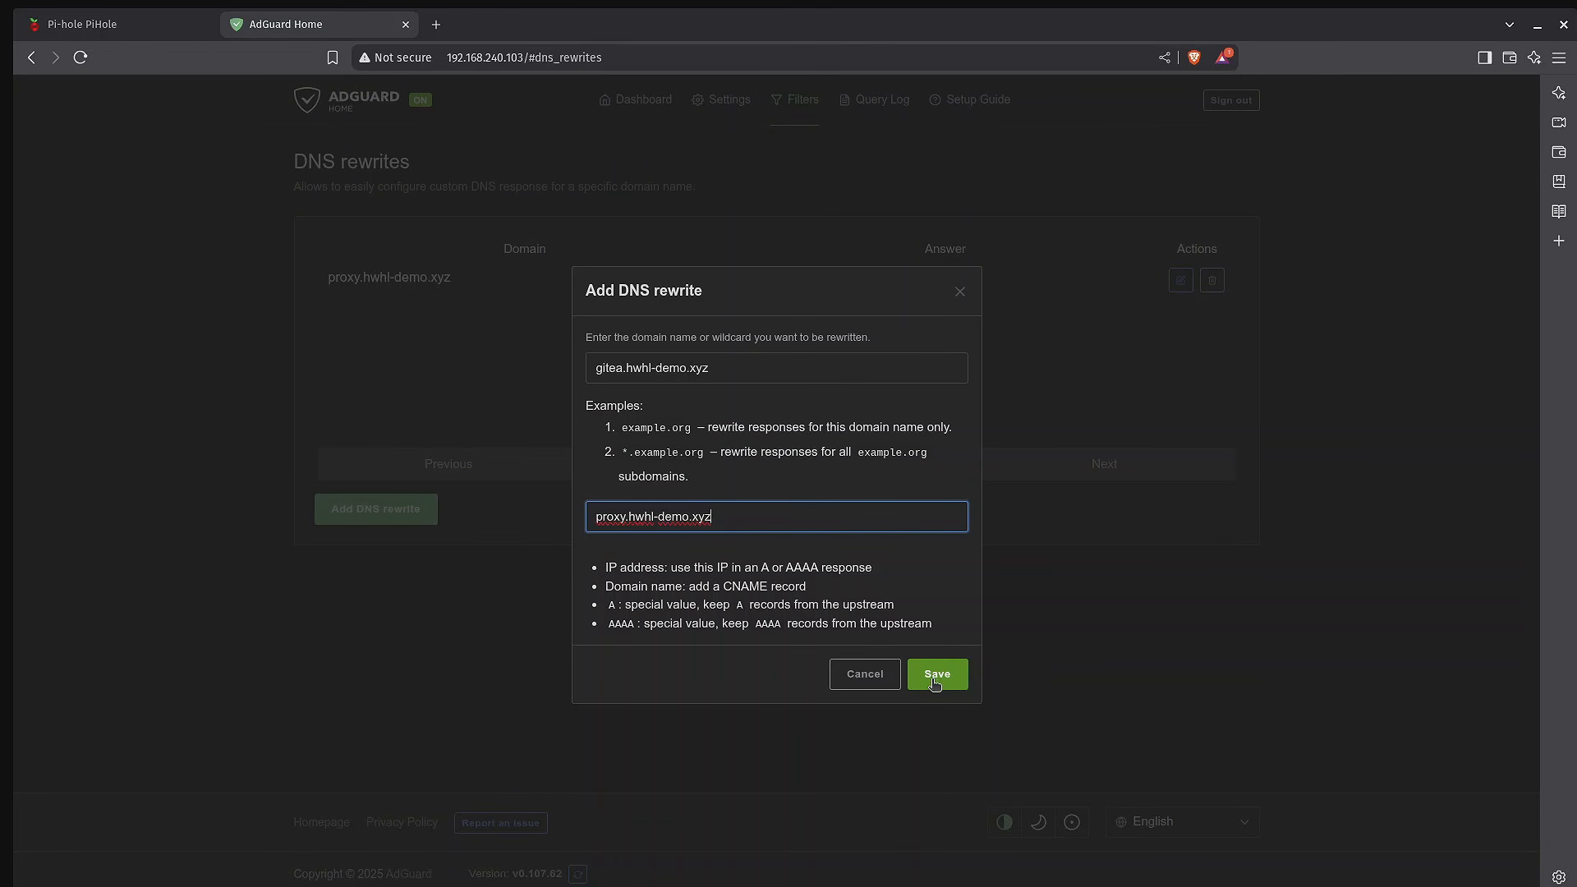
pyautogui.click(936, 680)
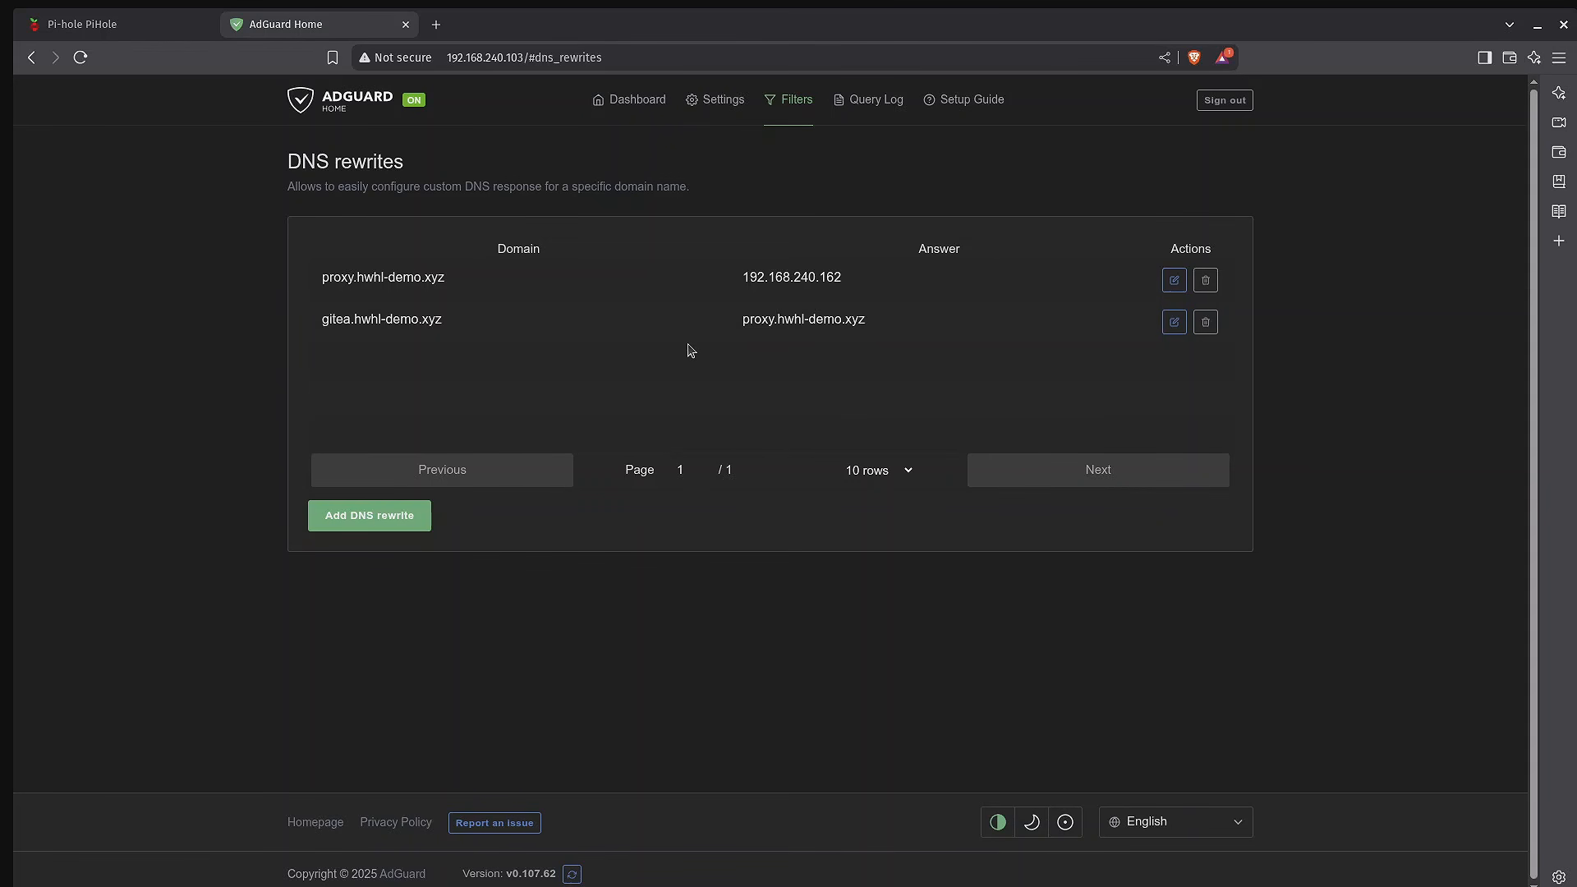
# - Save a wildcard DNS rewrite *.local.hwhl-demo.xyz answering 192.168.240.162
pyautogui.click(382, 524)
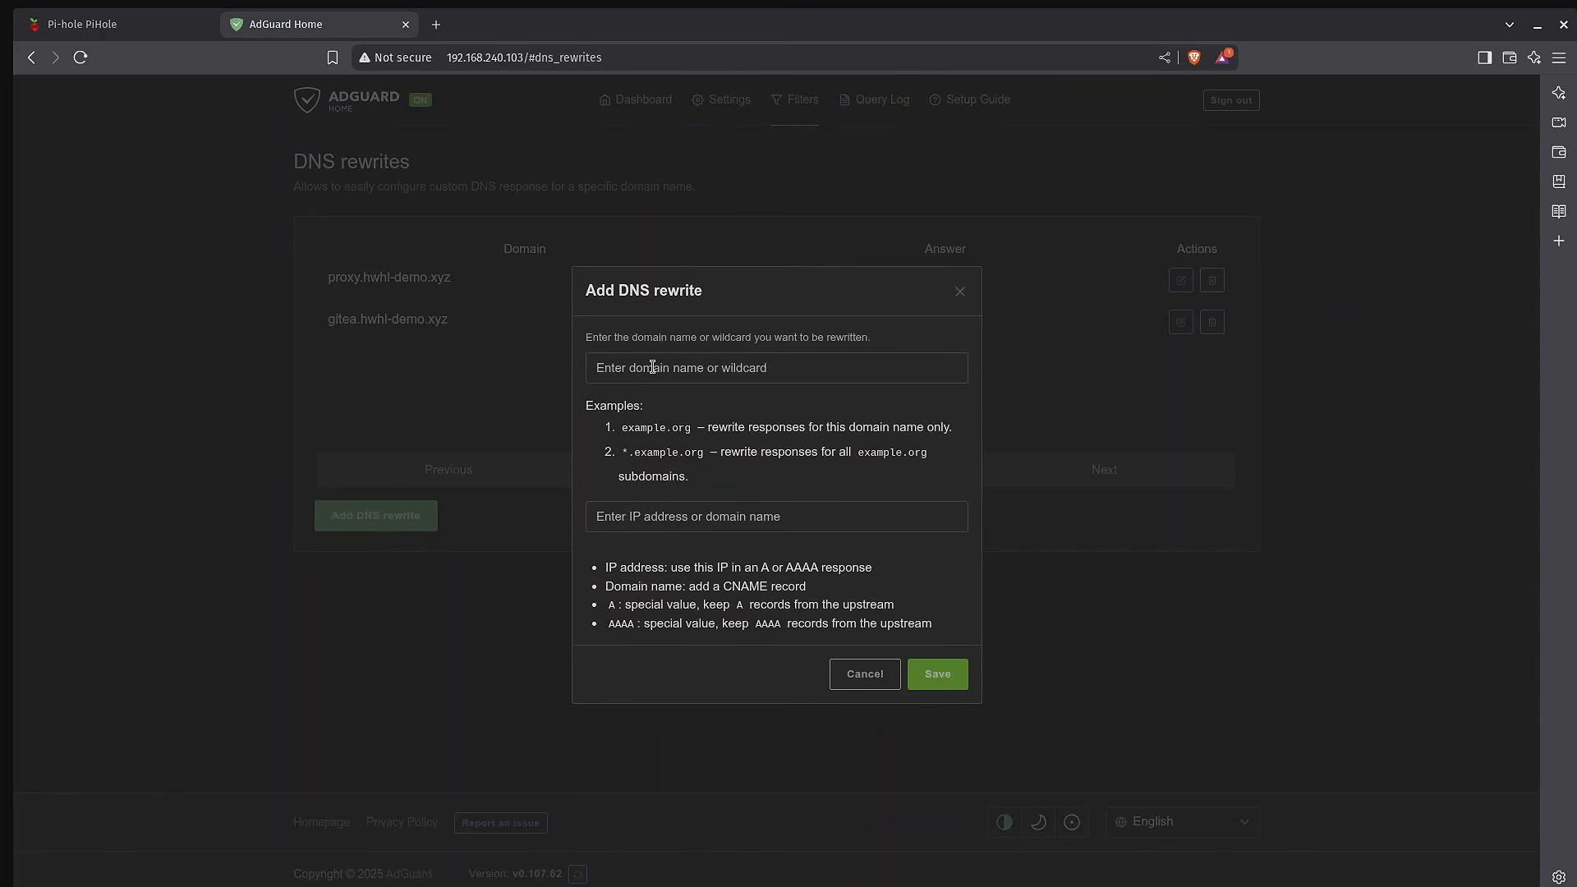
pyautogui.write('*.local.hwhl-demo.xyz')
pyautogui.press('Tab')
pyautogui.write('192.168.240.162')
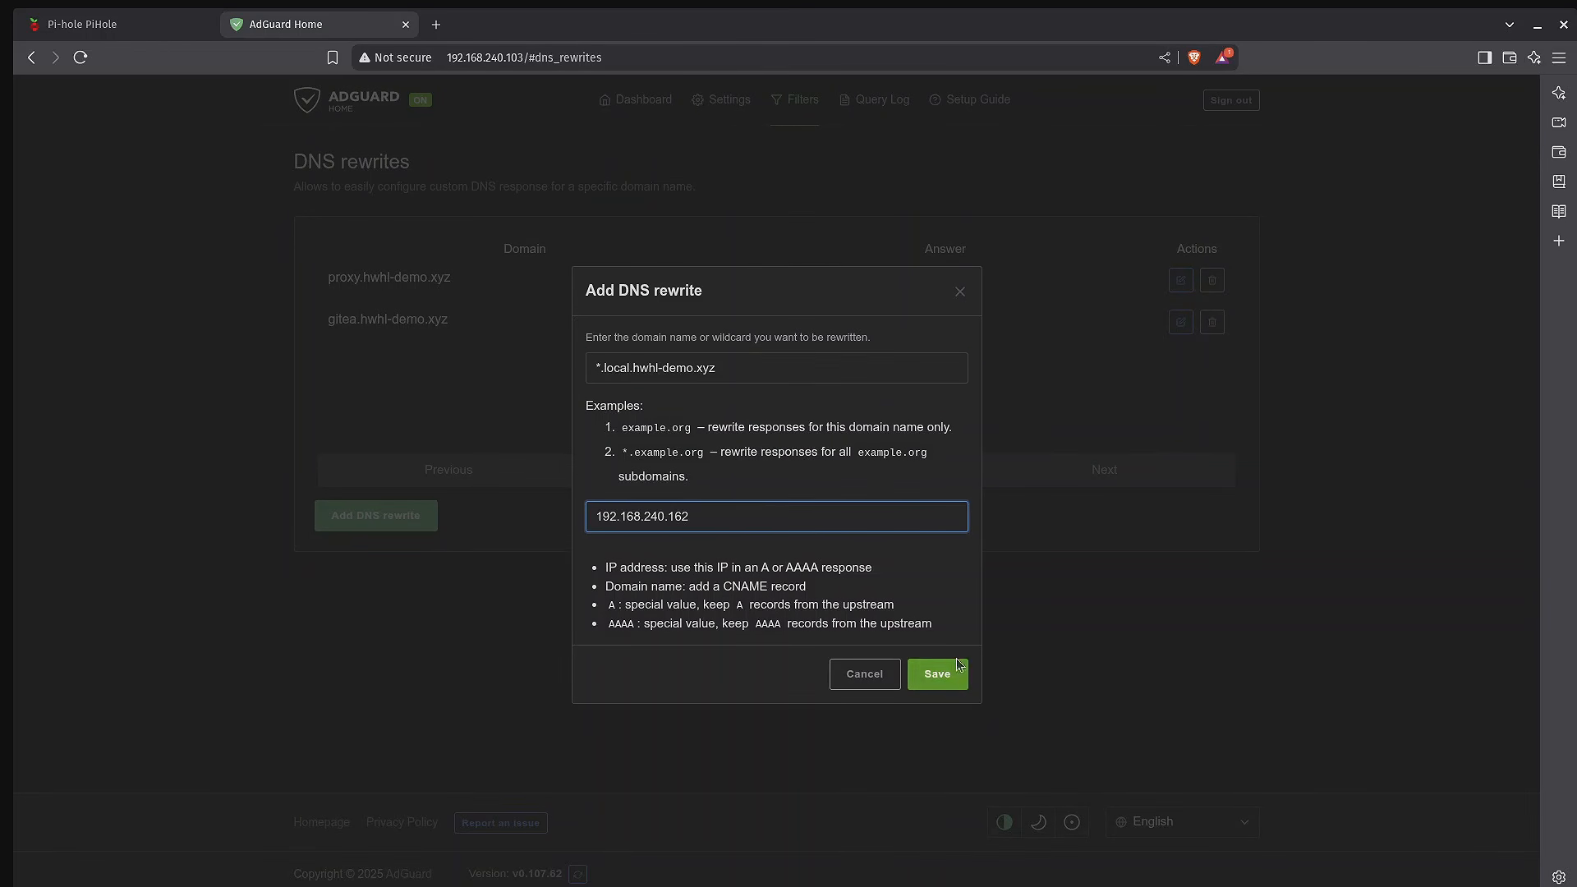
pyautogui.click(953, 662)
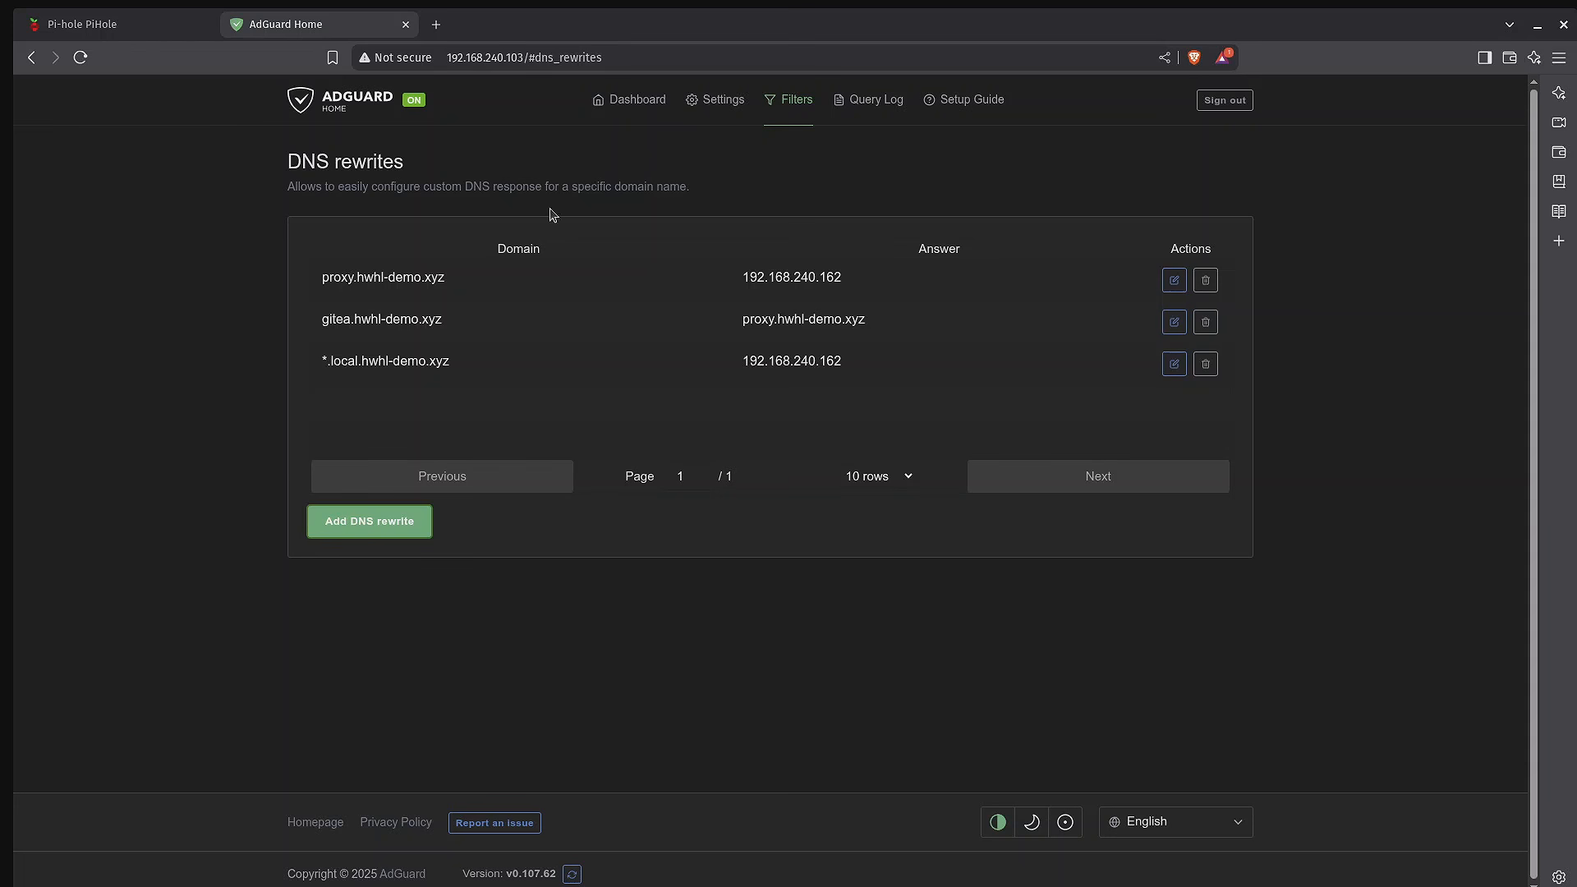
pyautogui.click(721, 101)
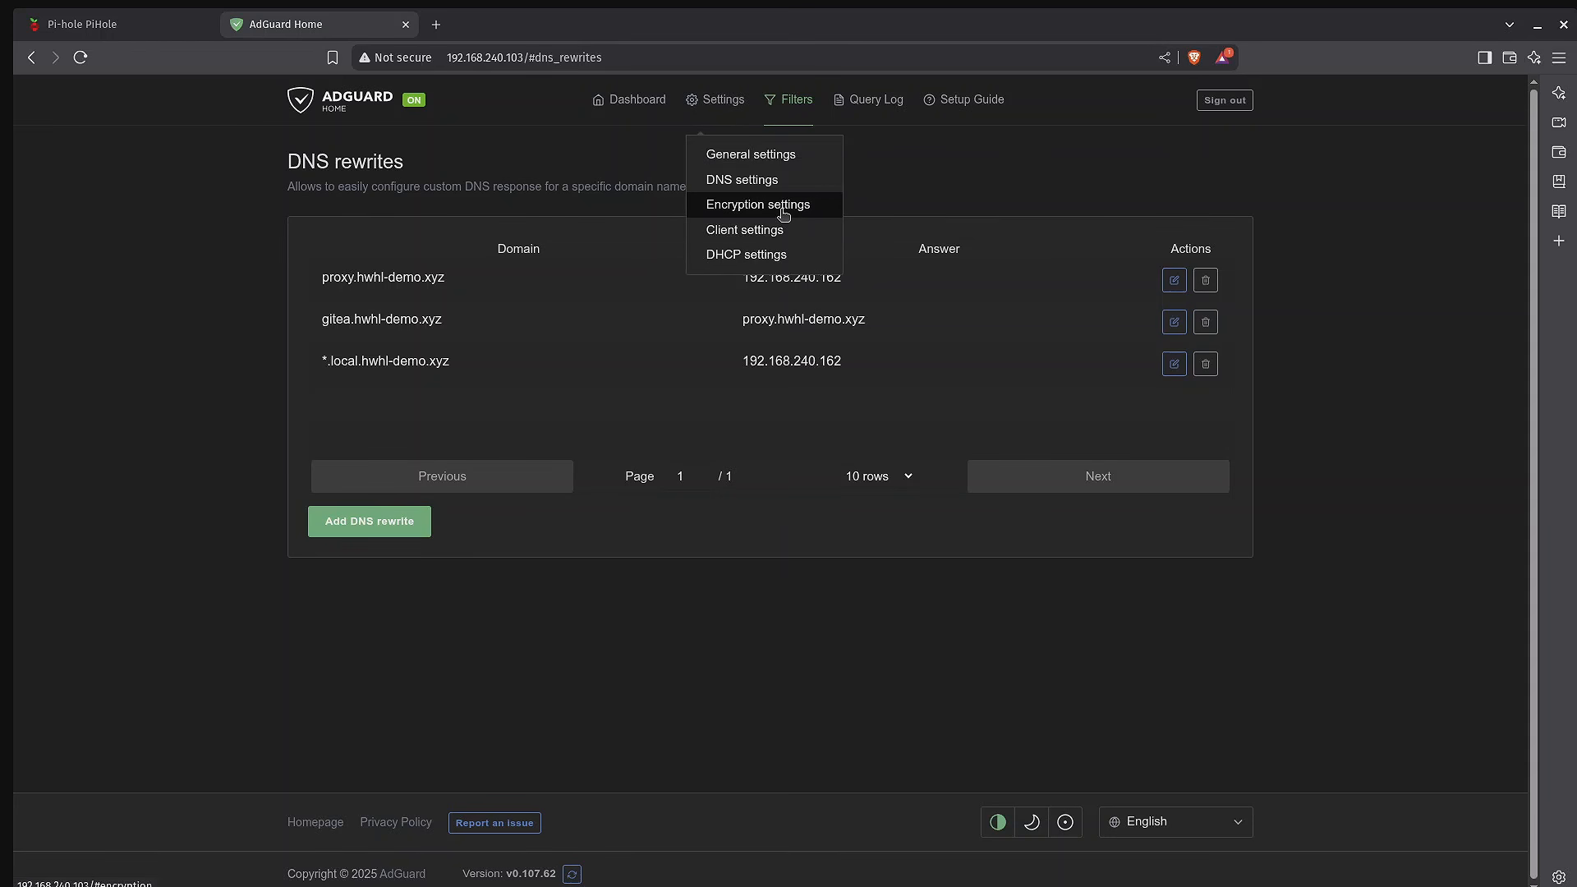
# - Enable encryption with server name dns.hwhl-demo.xyz and save the encryption configuration
pyautogui.click(783, 205)
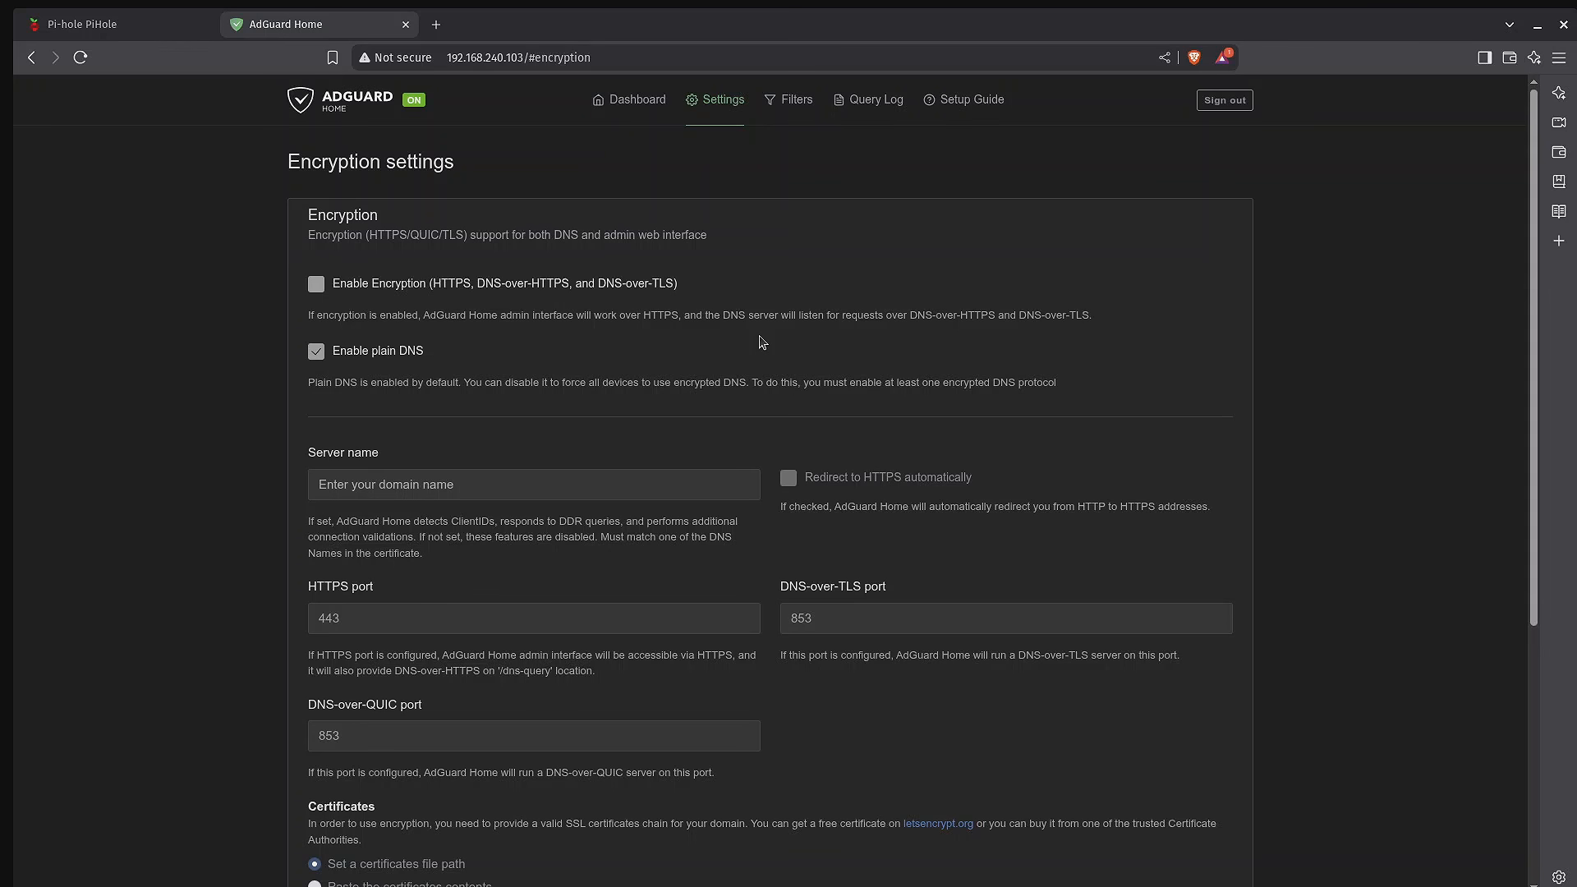
pyautogui.click(317, 289)
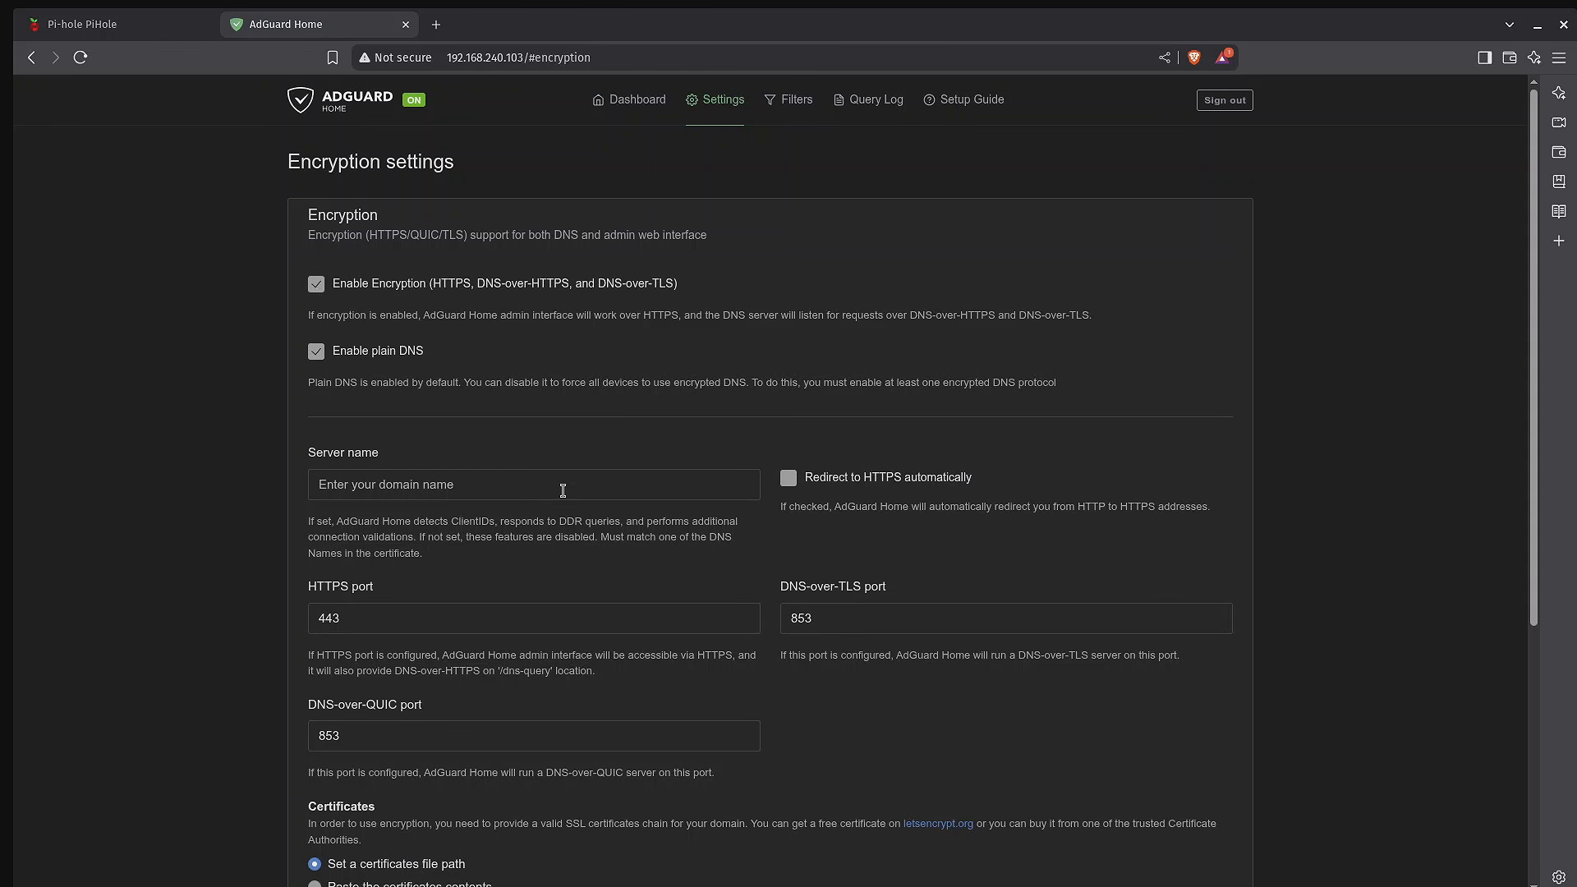
pyautogui.click(510, 480)
pyautogui.write('d')
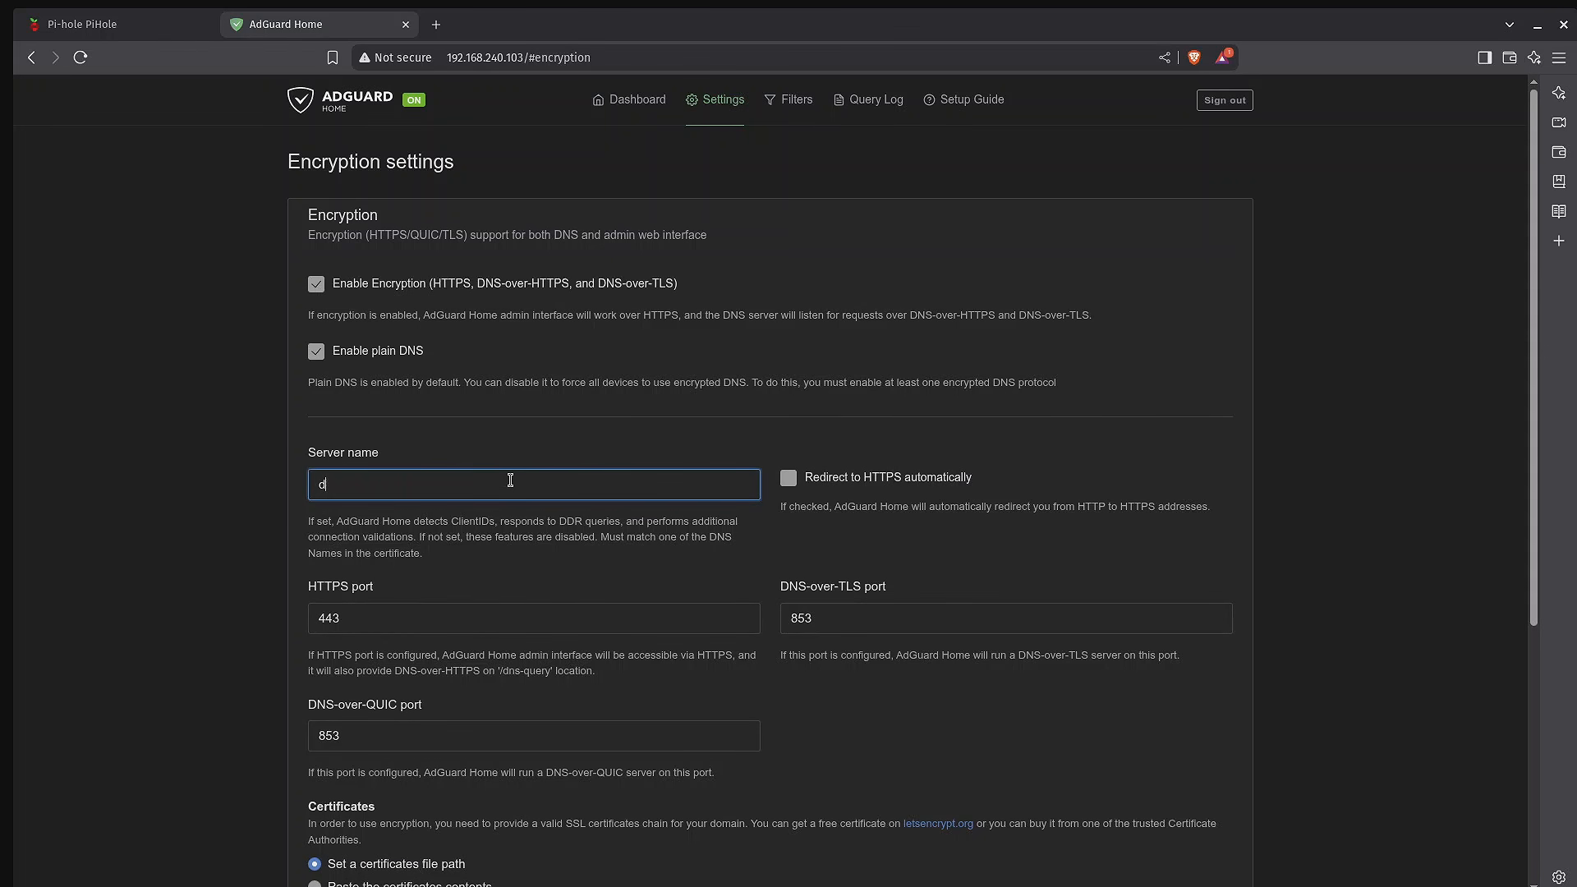
pyautogui.write('ns.hwhl-demo.xyz')
pyautogui.scroll(-5, 838, 588)
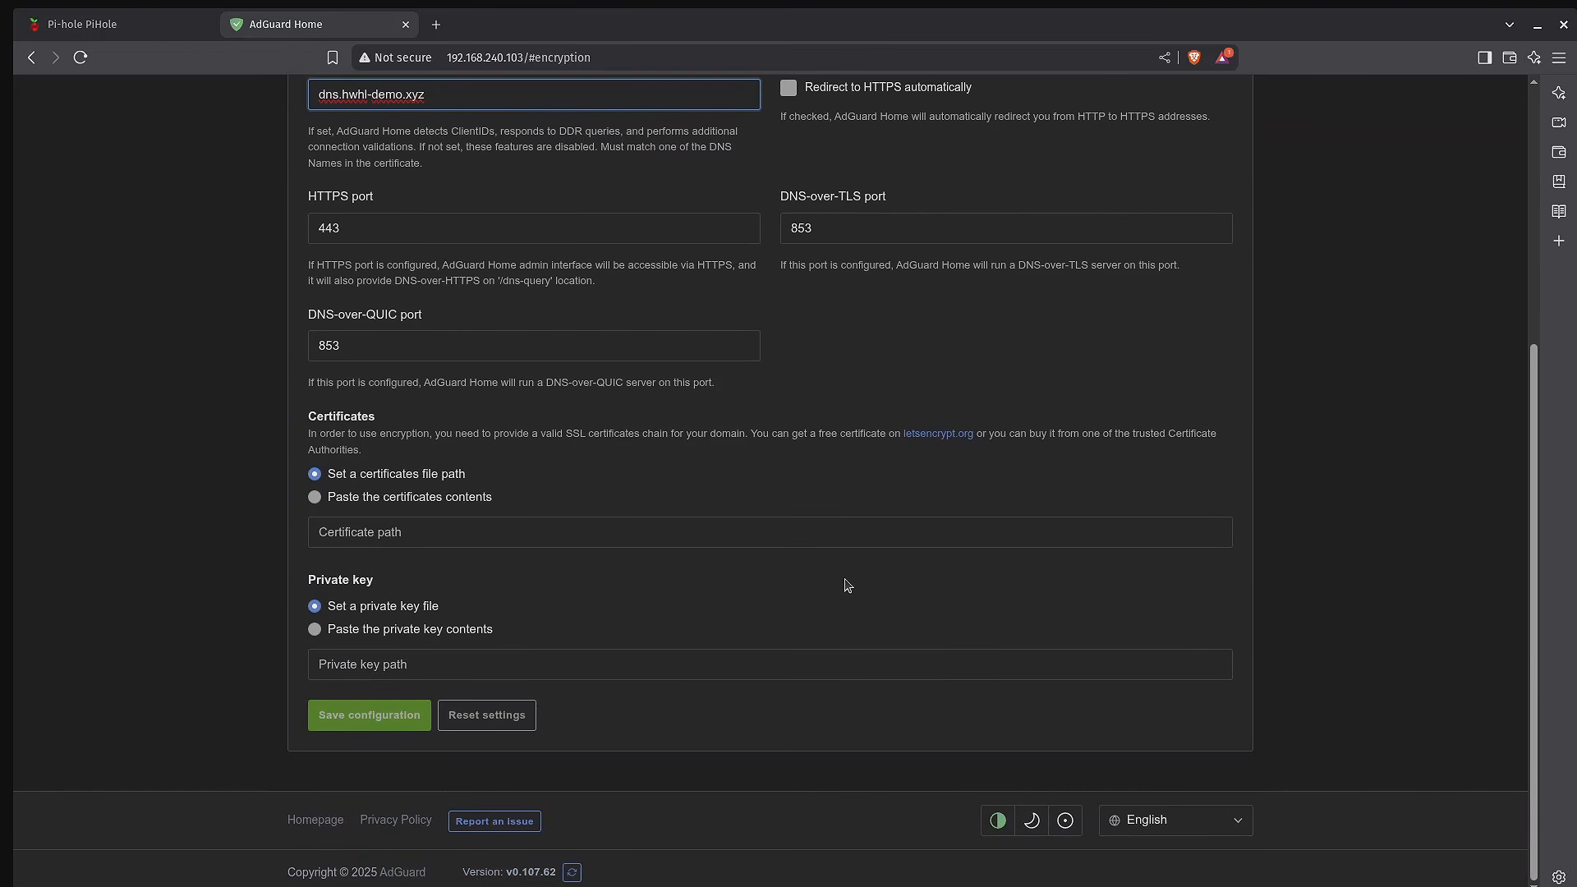
pyautogui.click(405, 718)
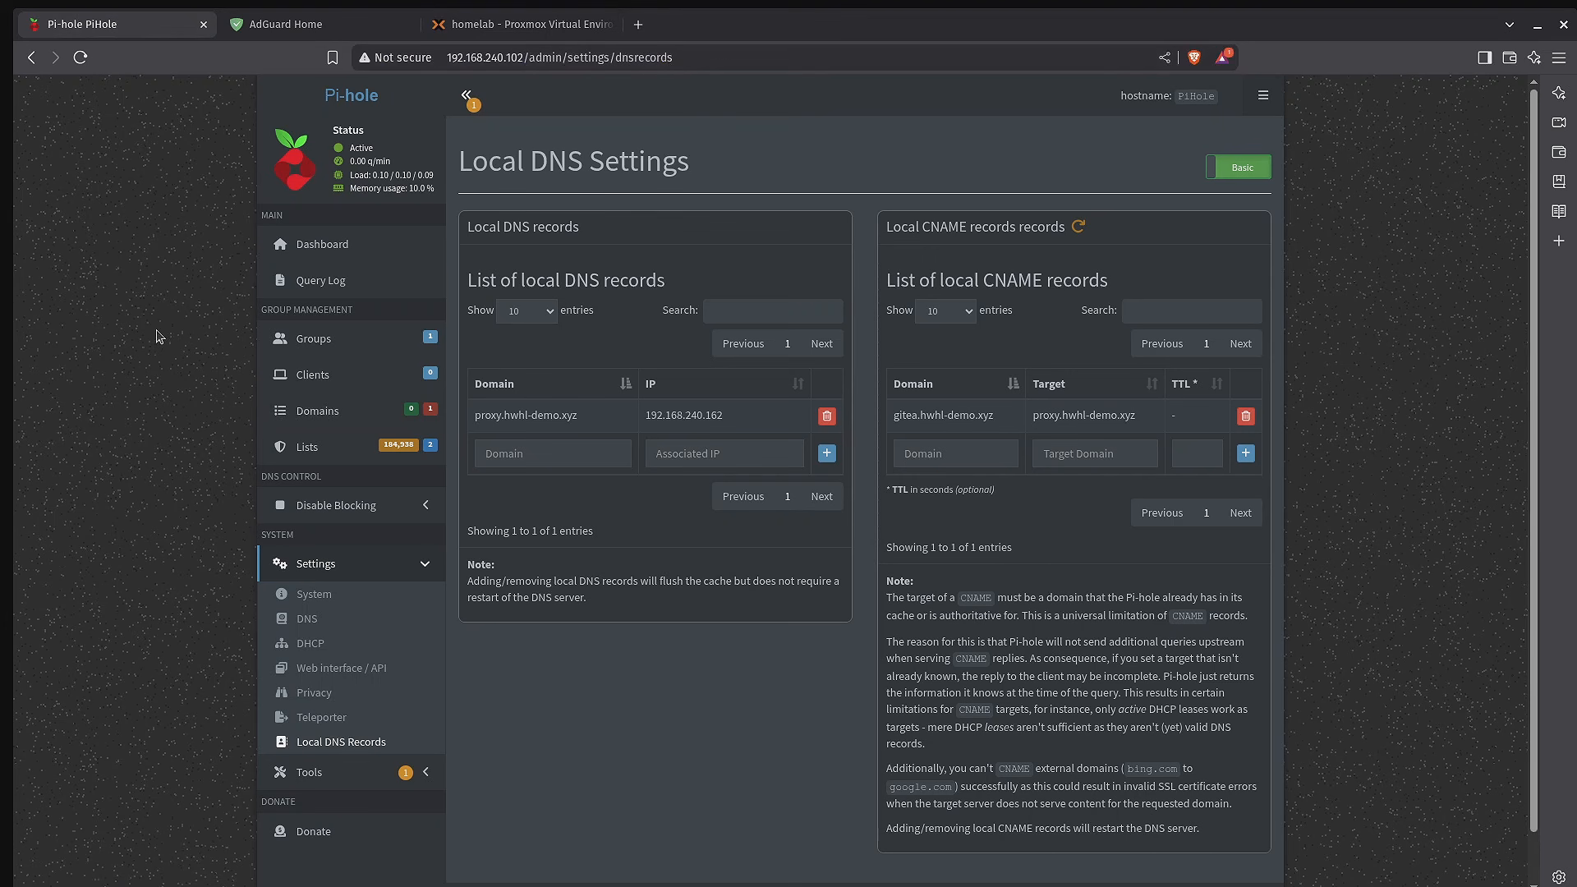
pyautogui.click(715, 47)
pyautogui.hotkey('ctrl', 'a')
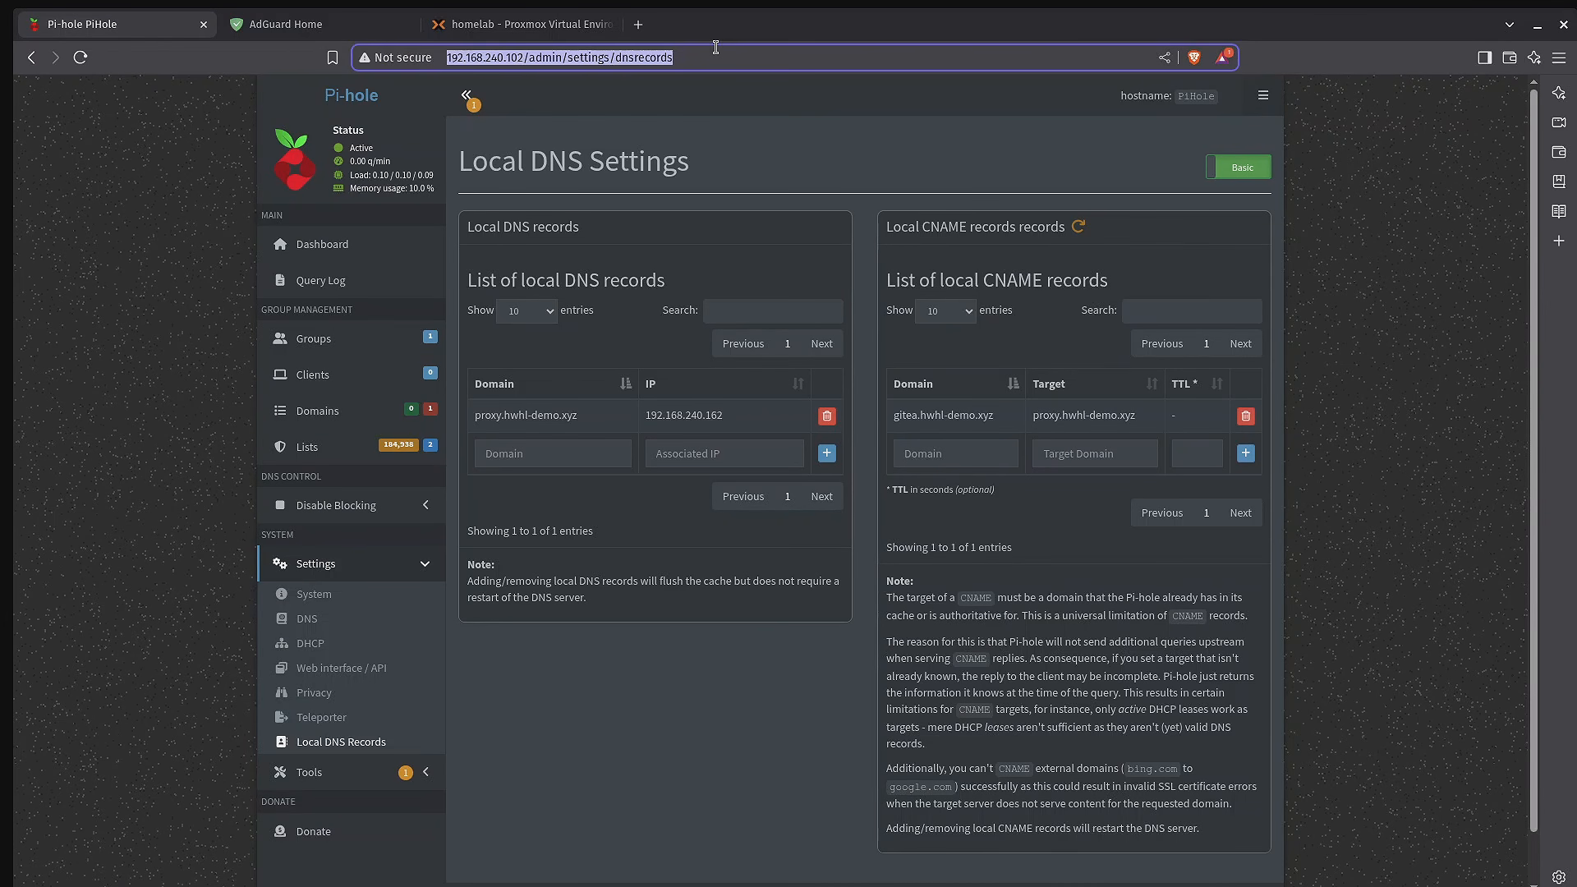
pyautogui.press('Home')
pyautogui.write('https:/')
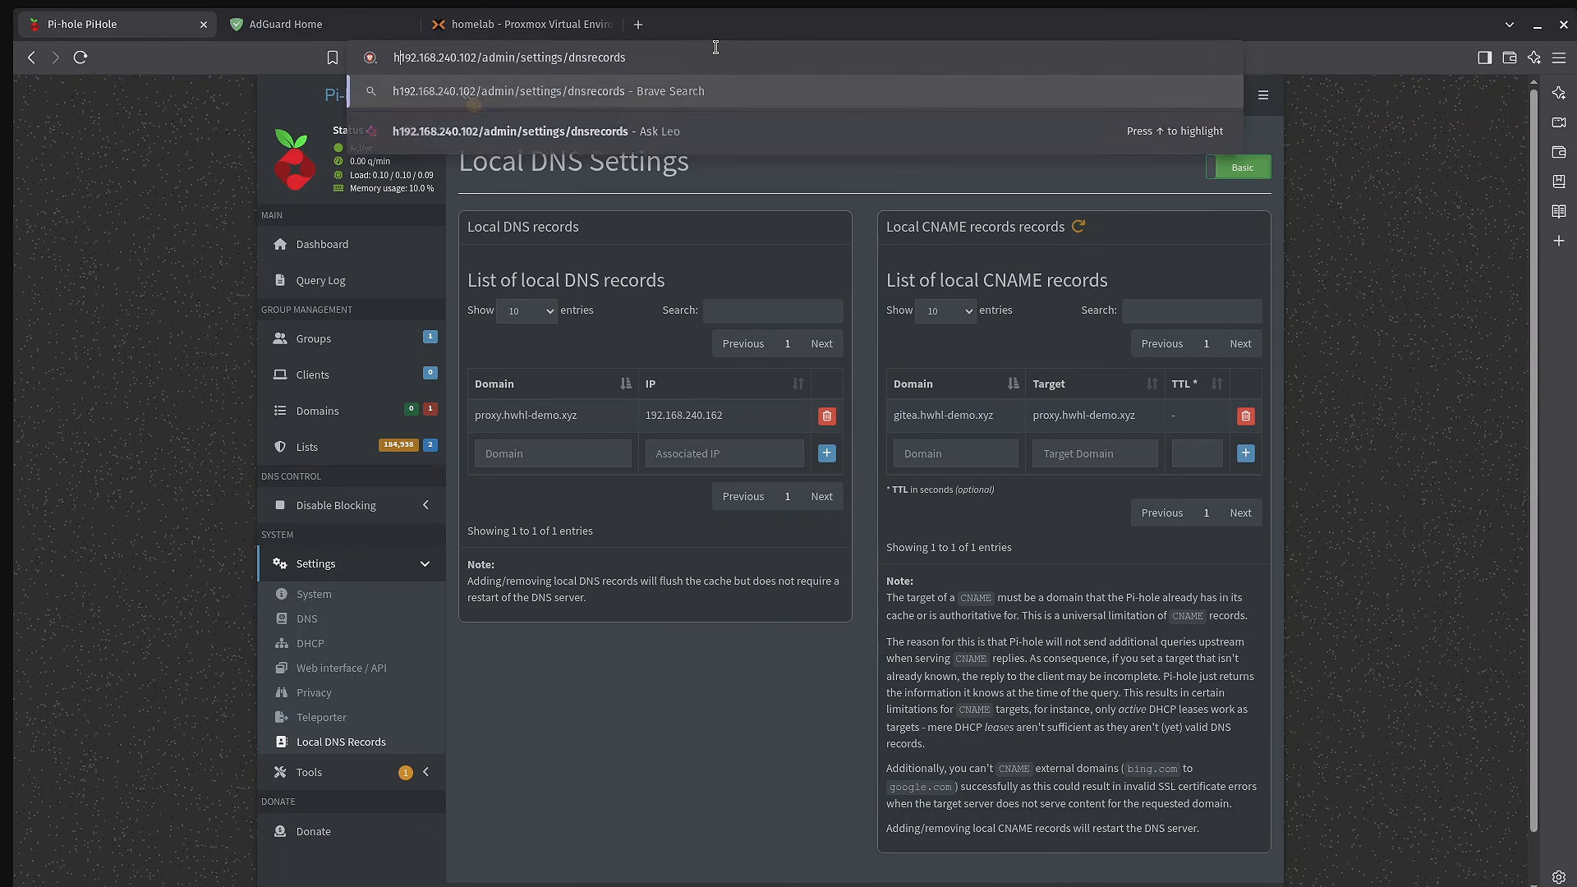
pyautogui.write('/')
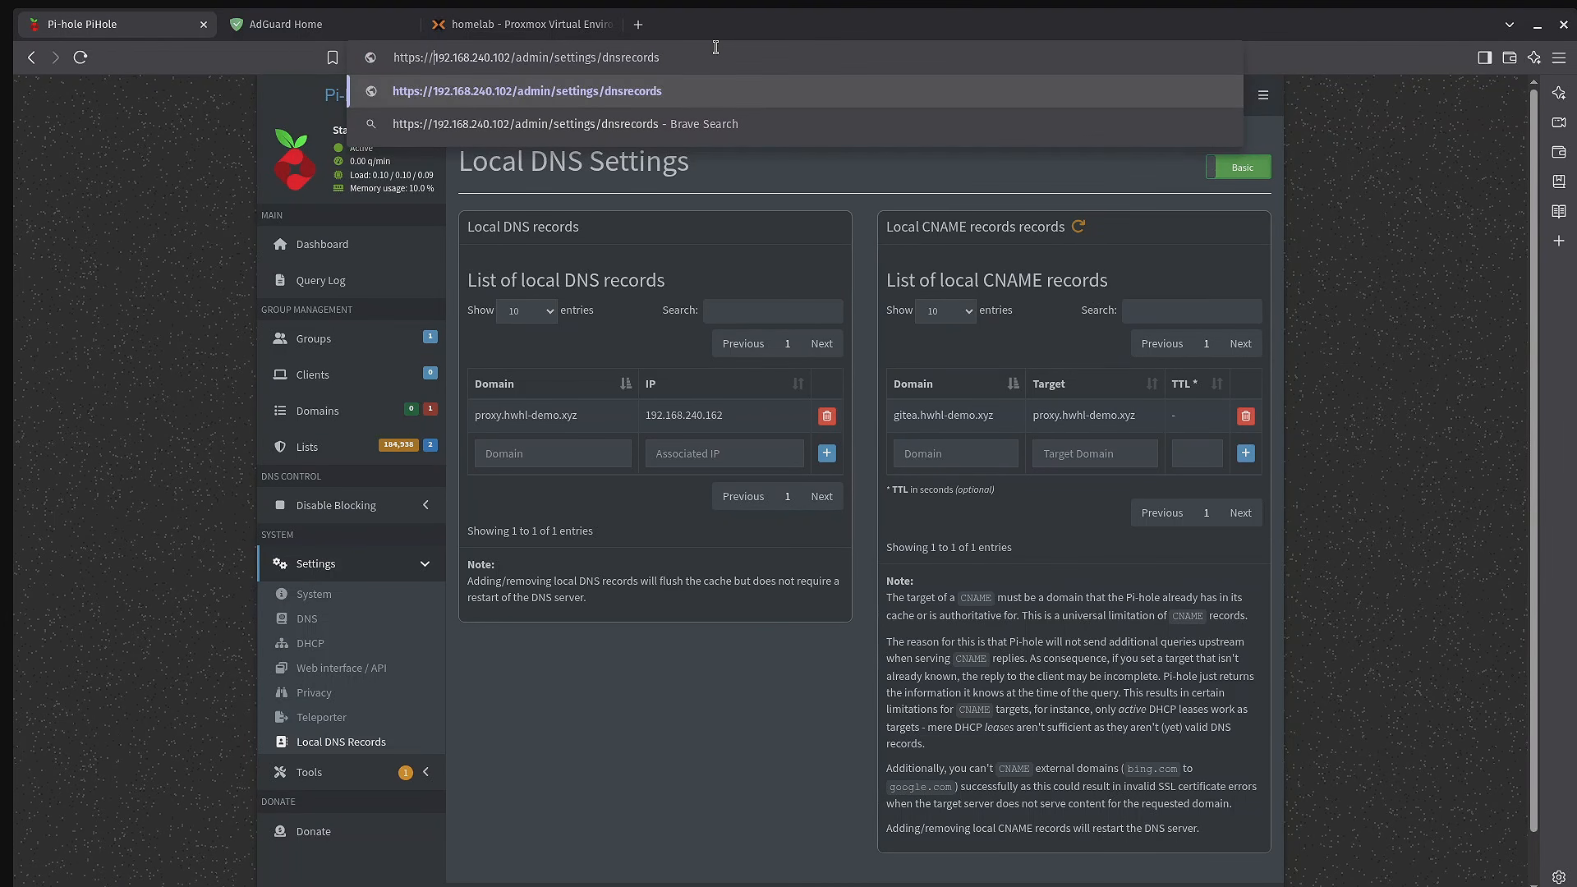
pyautogui.press('Return')
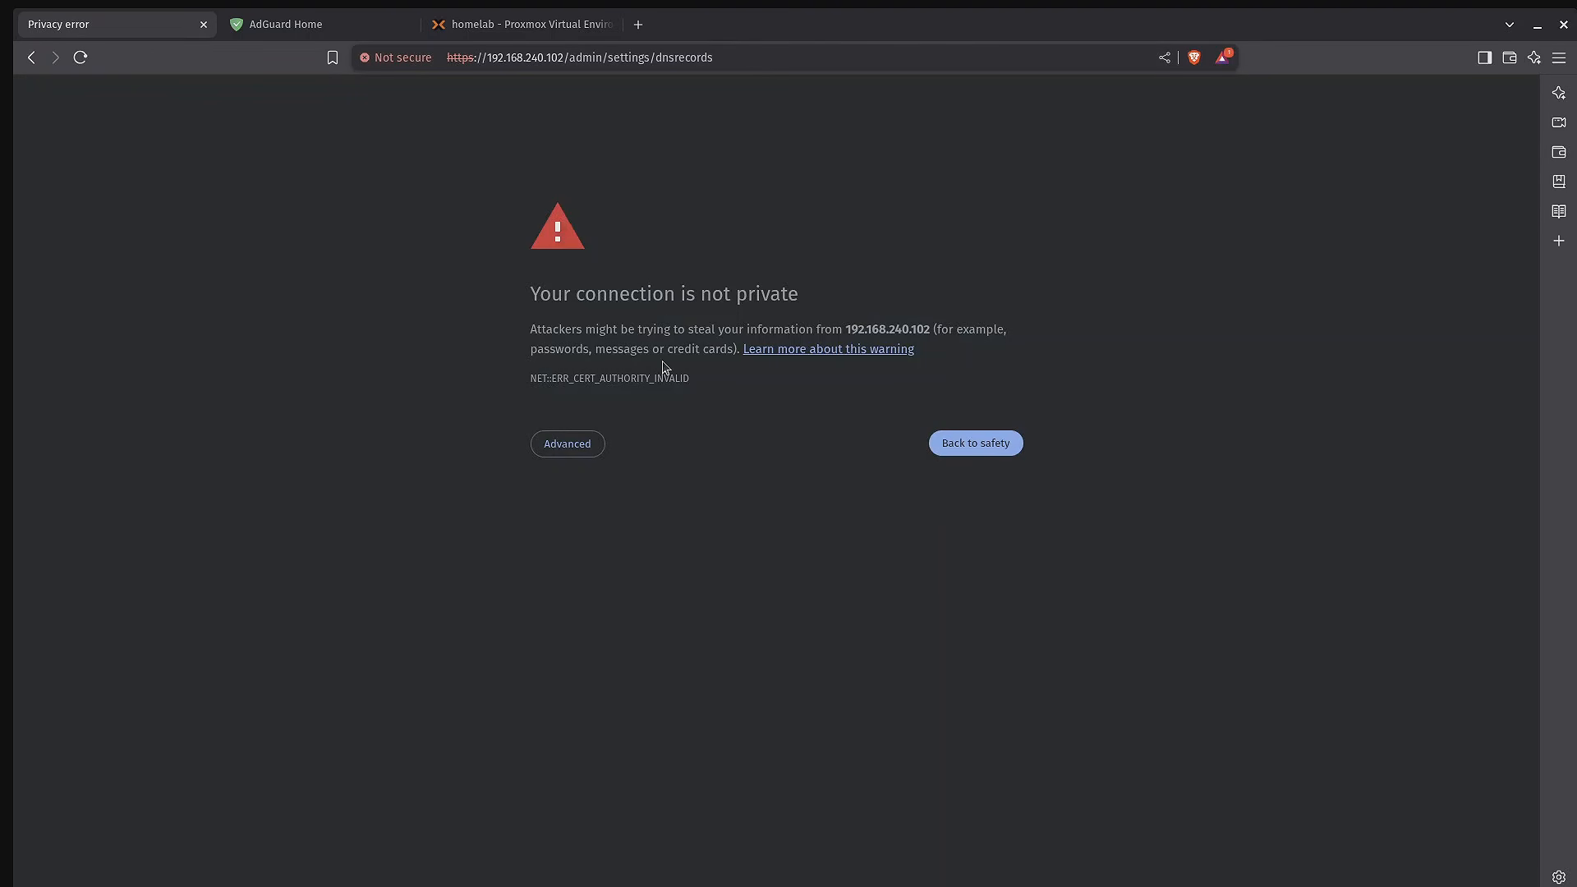
pyautogui.click(600, 444)
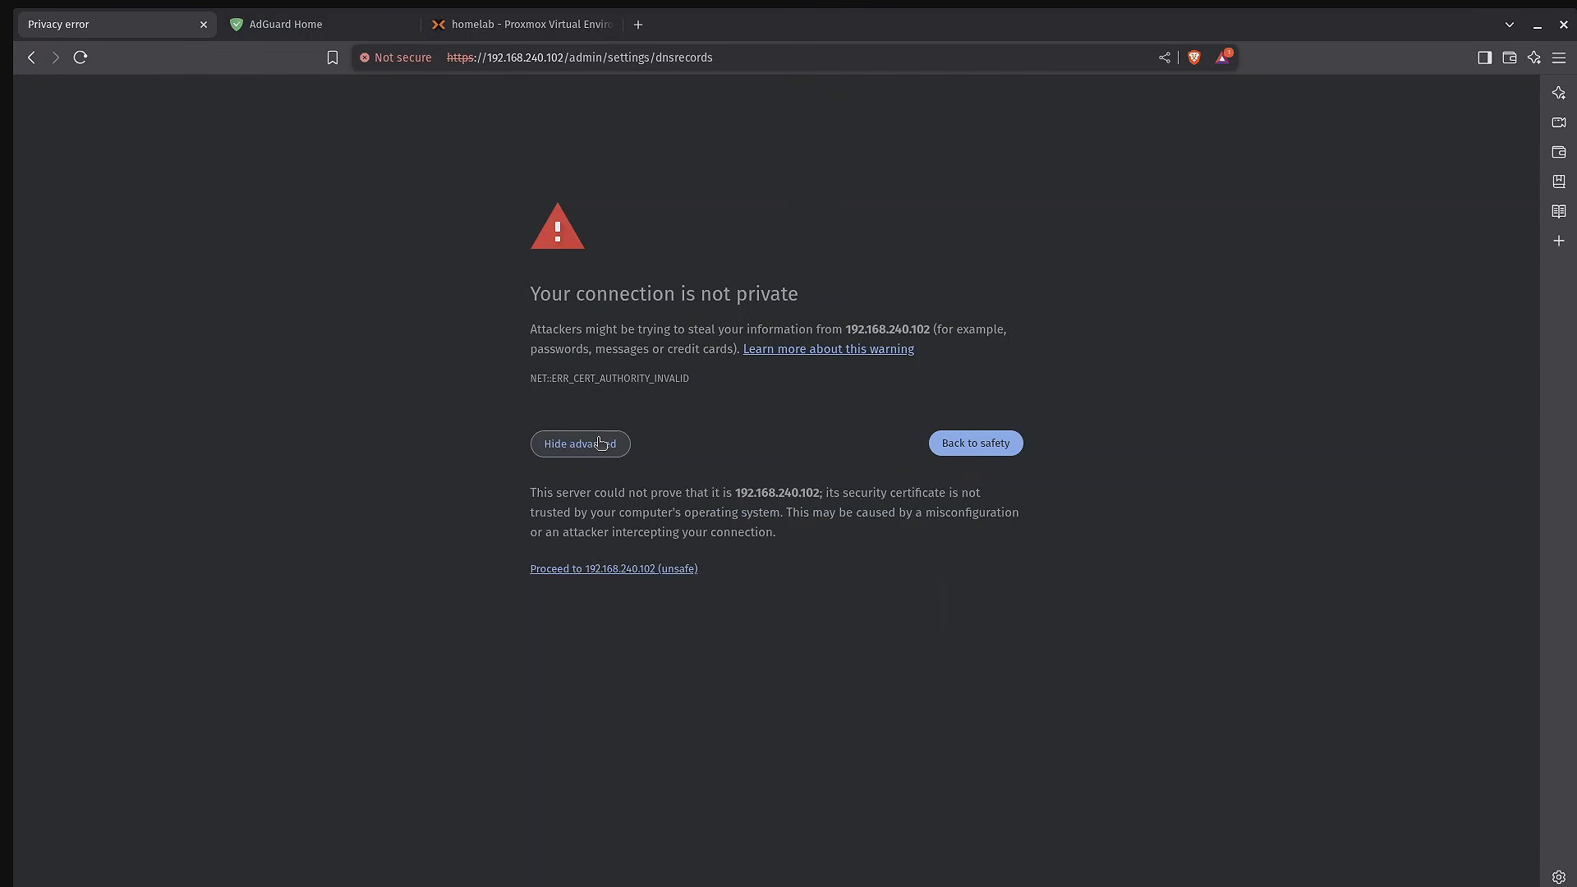
pyautogui.click(601, 569)
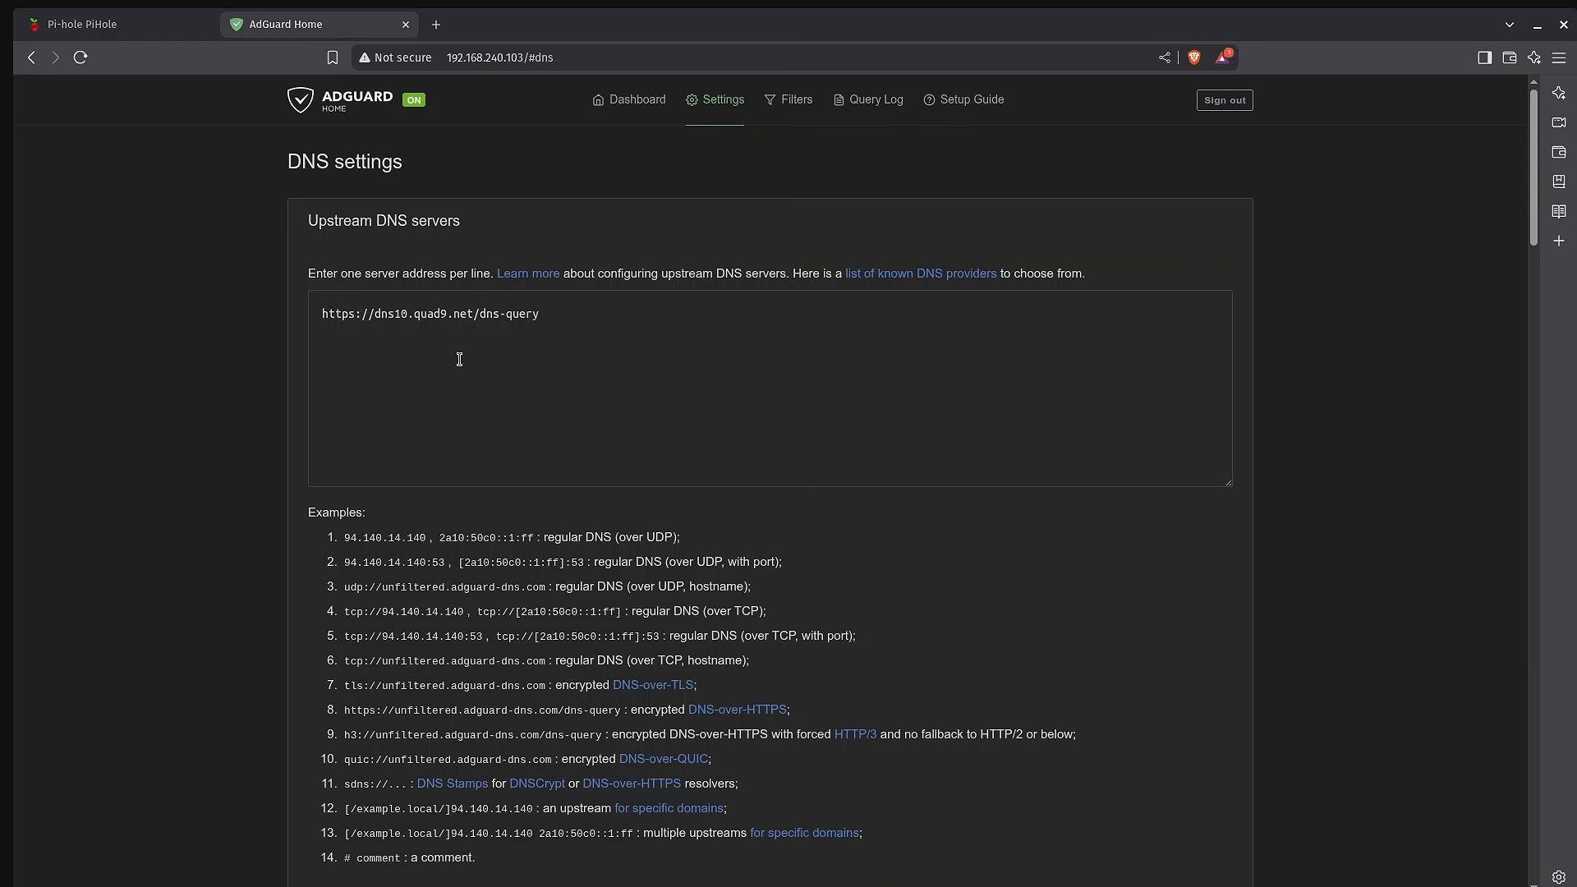
# - Switch over to the Pi-hole browser tab
pyautogui.click(115, 27)
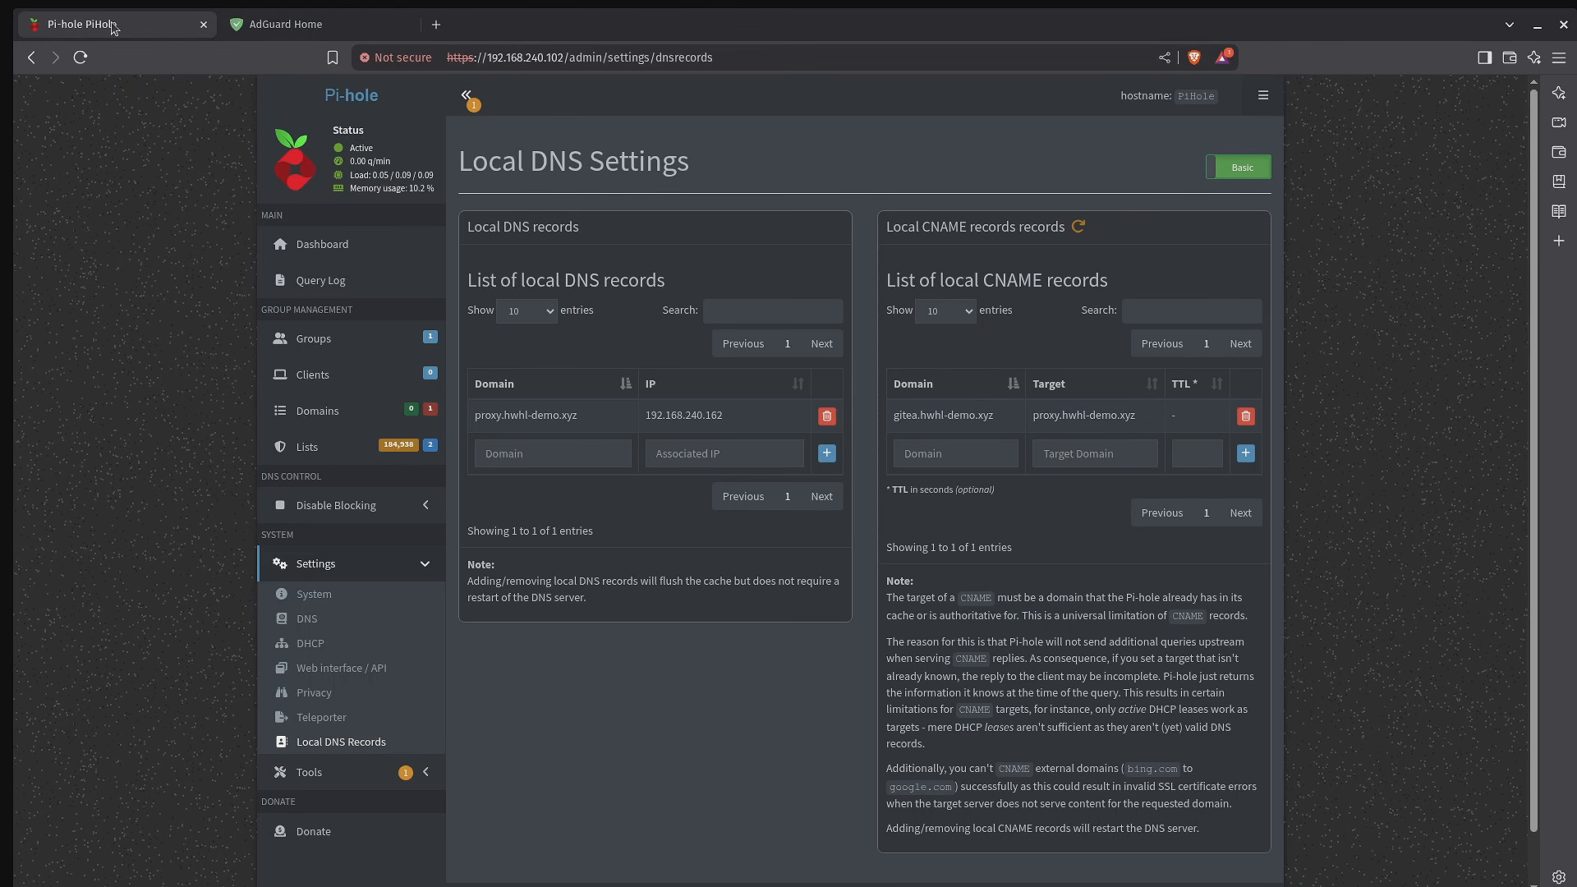
# - Open Pi-hole's Settings > DNS page
pyautogui.click(306, 618)
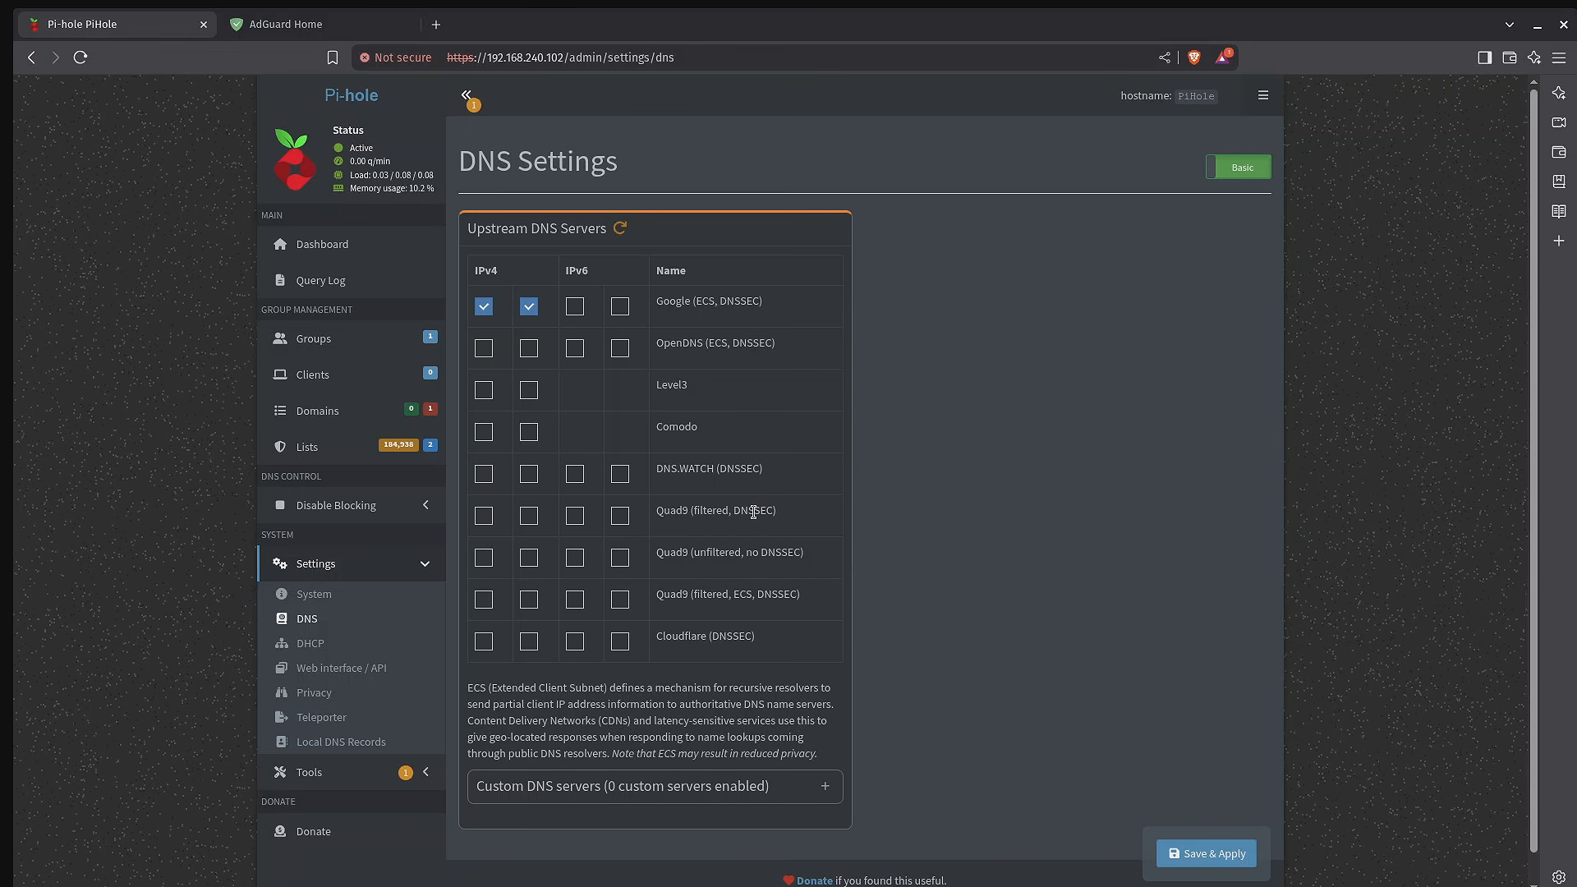
# - Replace both Google IPv4 upstreams with Quad9 (filtered, DNSSEC) in Pi-hole
pyautogui.click(485, 517)
pyautogui.click(530, 517)
pyautogui.click(484, 307)
pyautogui.click(529, 305)
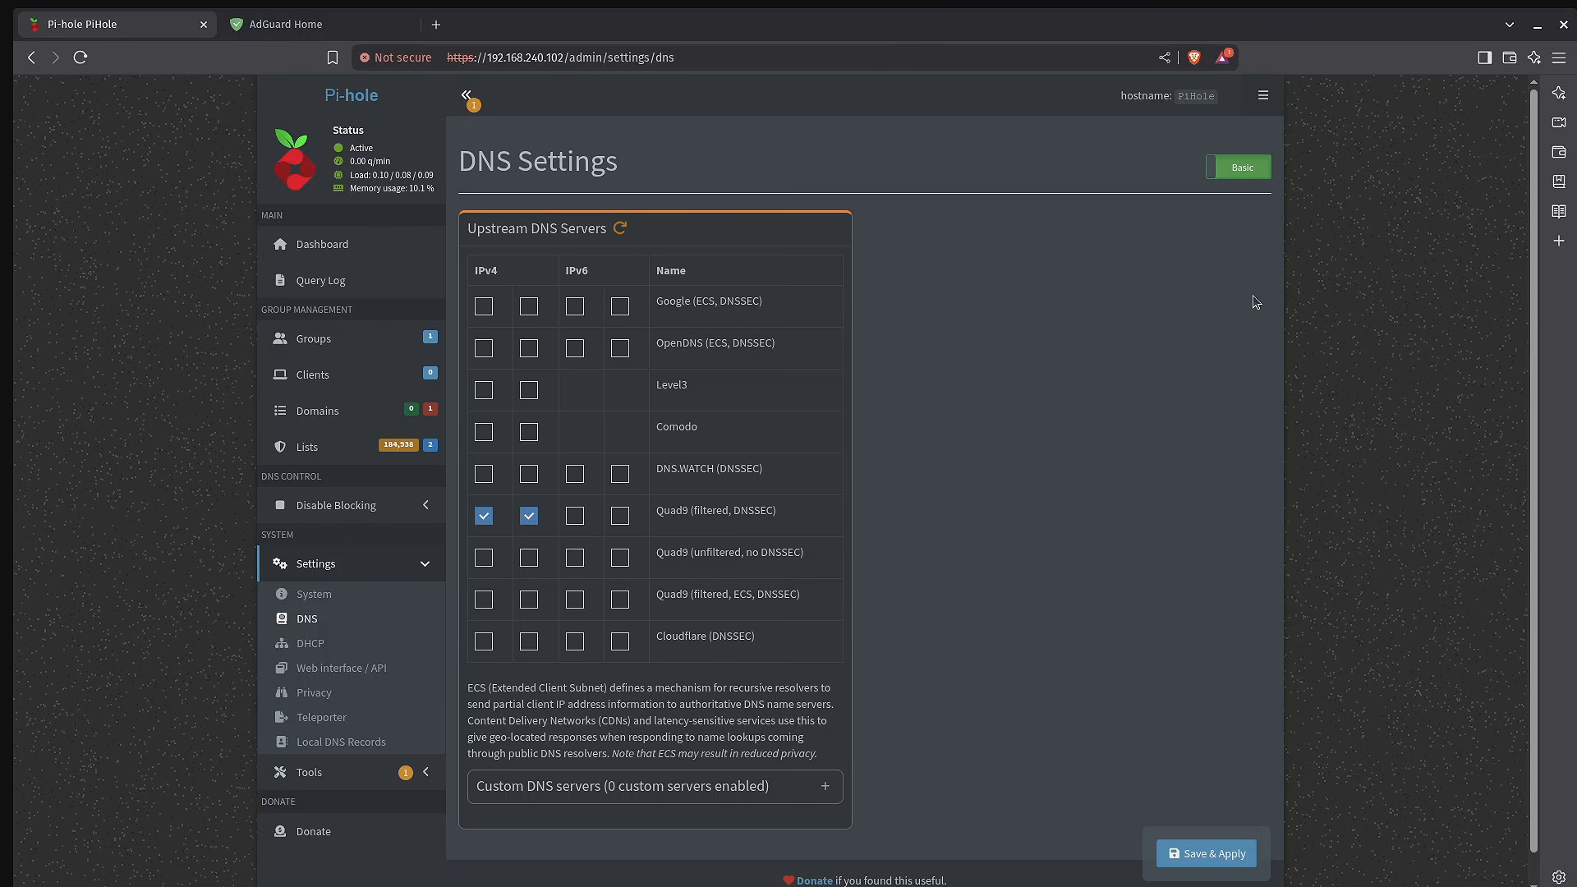
pyautogui.click(359, 25)
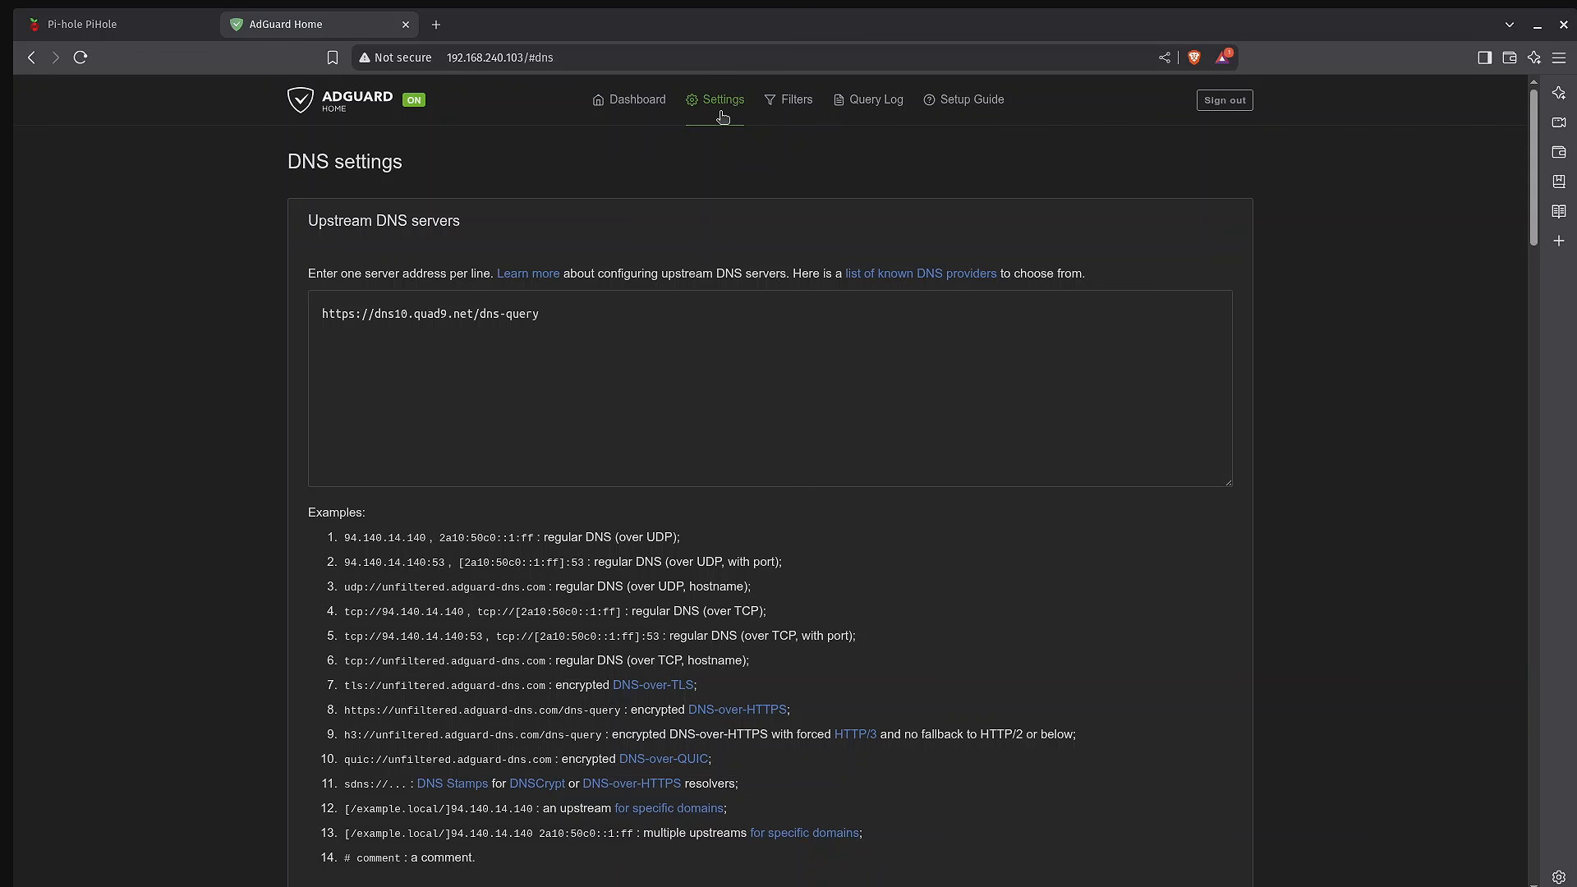
# - Open AdGuard Home's Client settings from the Settings menu
pyautogui.moveTo(723, 116)
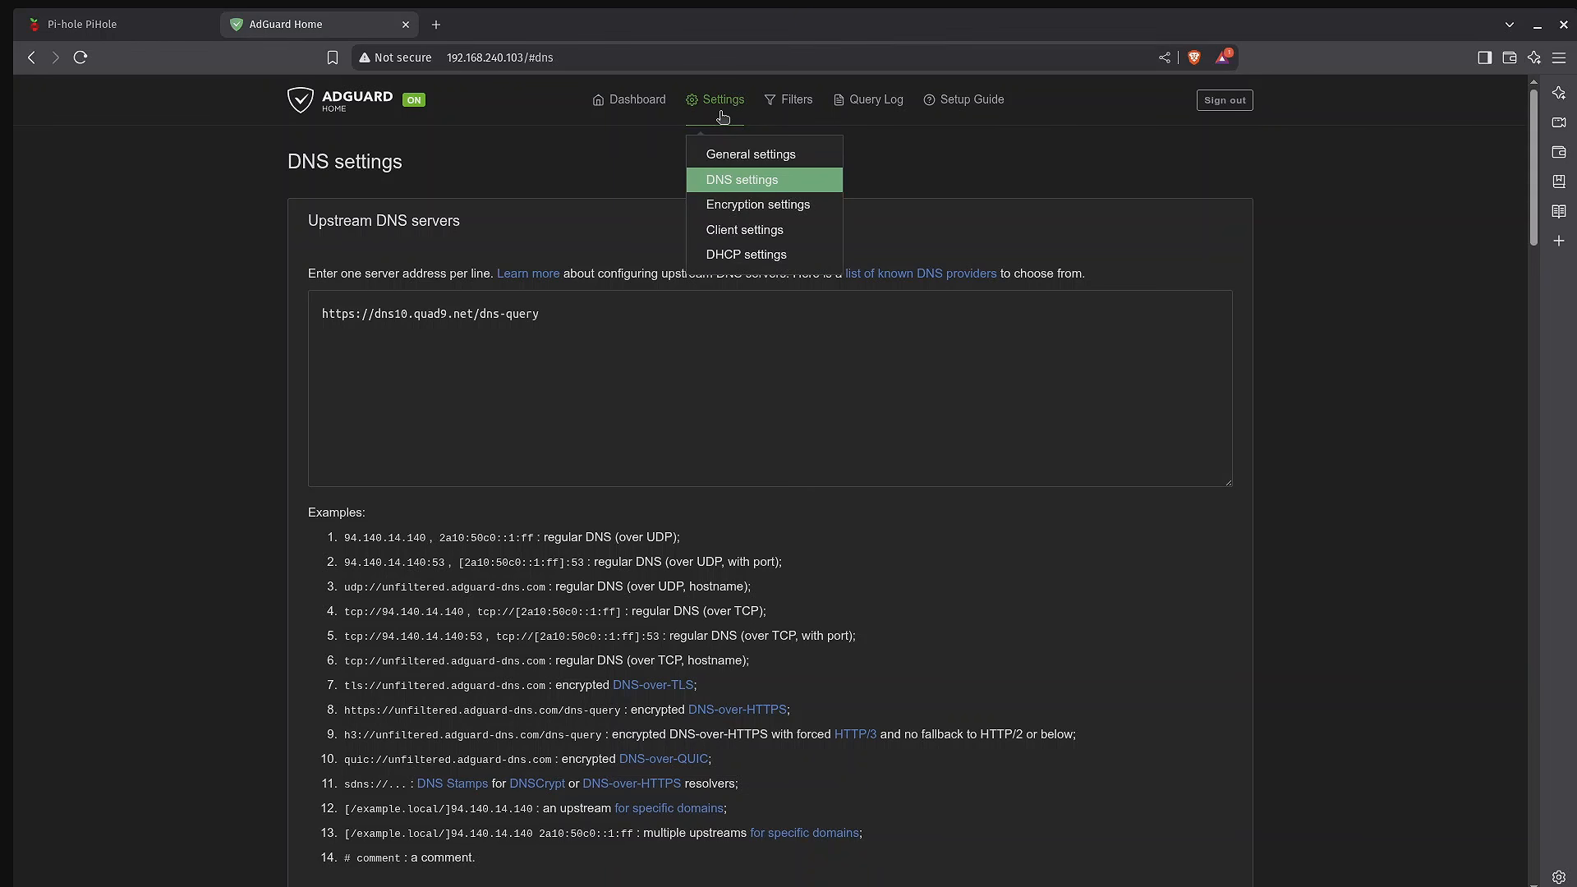
pyautogui.click(767, 234)
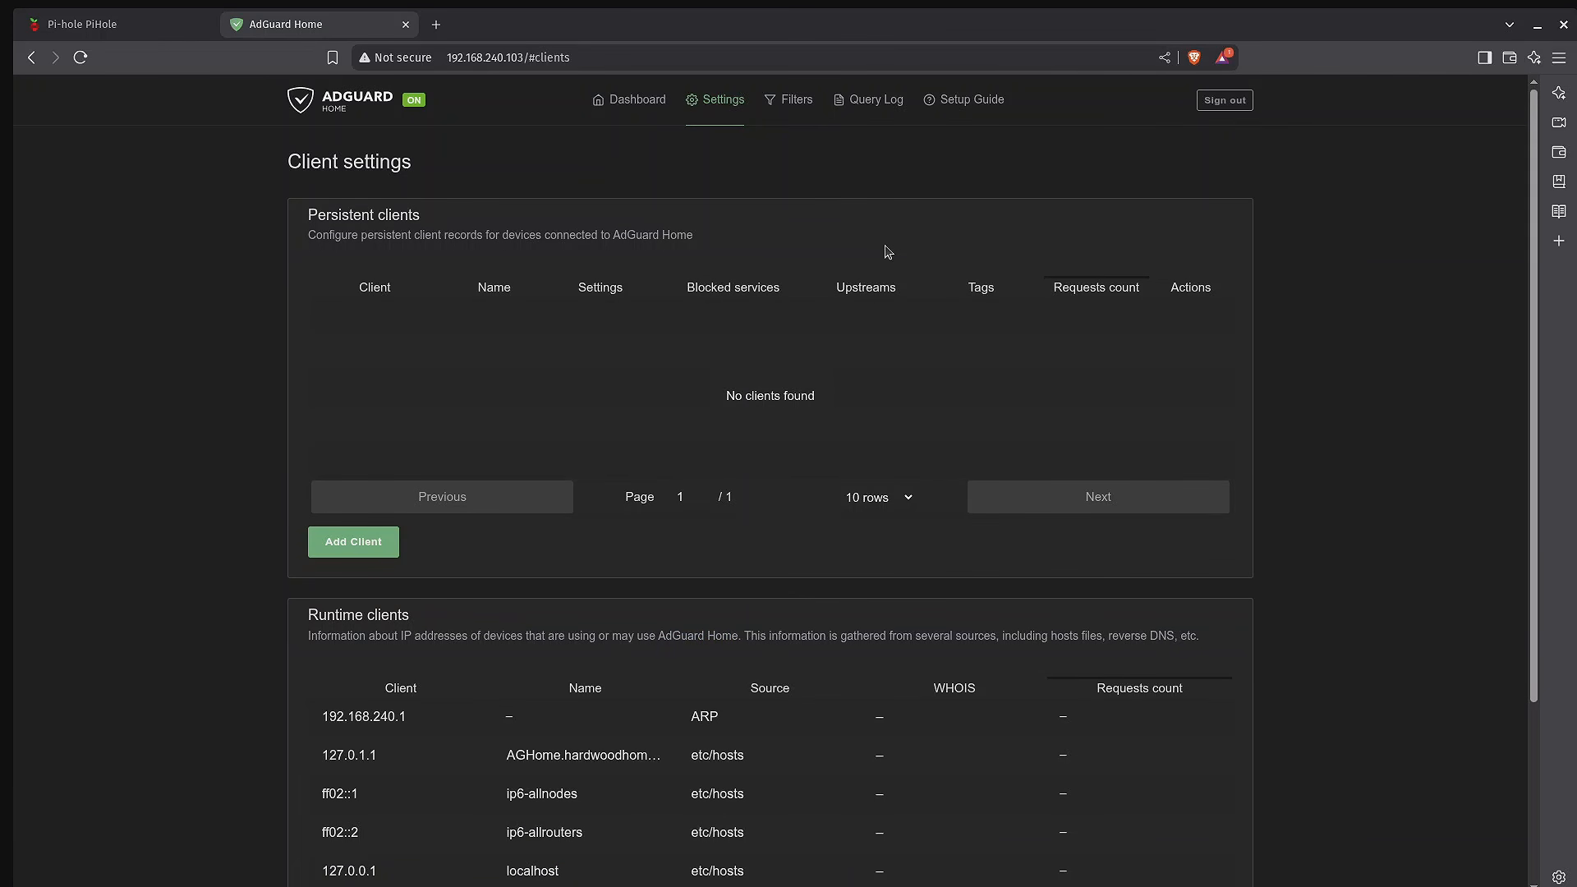
# - Start a new persistent client named Son's Laptop with identifier 192.168.240.3
pyautogui.click(345, 548)
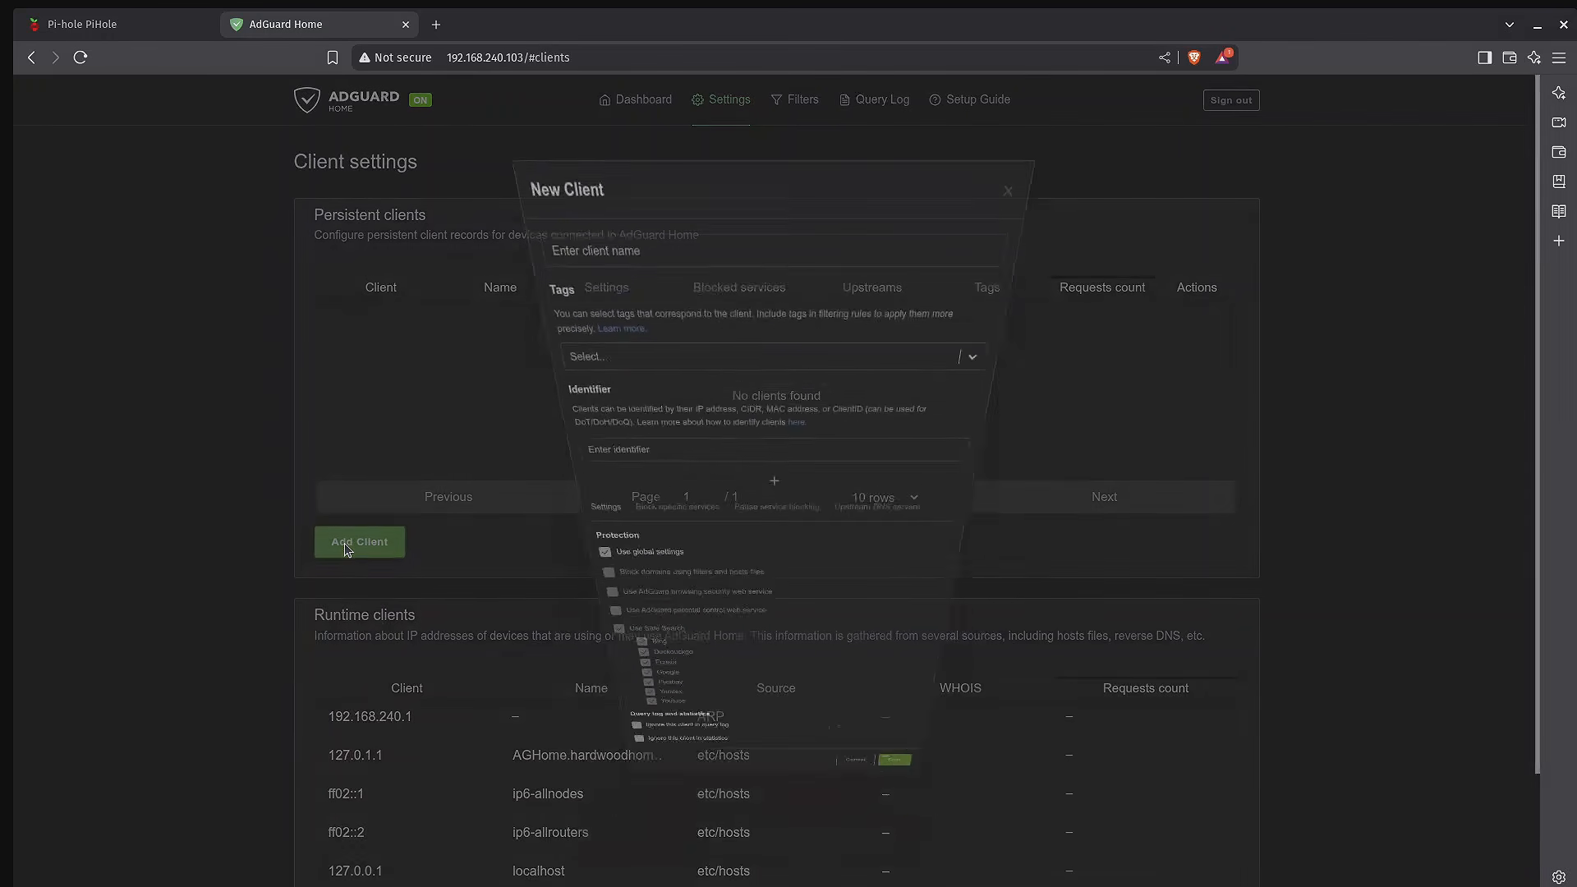
pyautogui.click(705, 182)
pyautogui.write('Son')
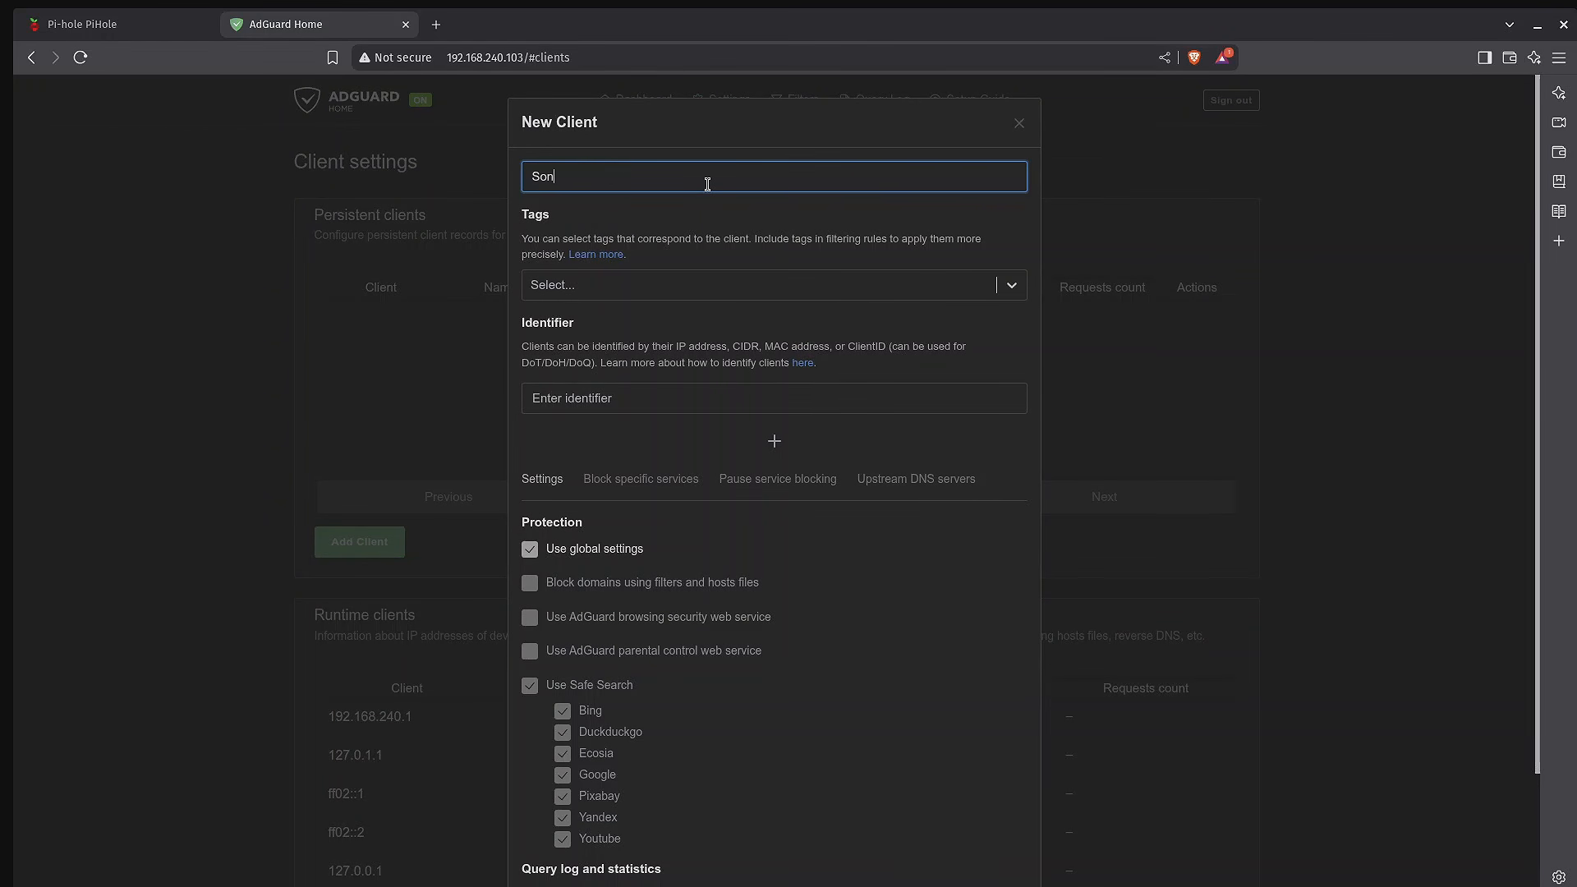
pyautogui.write("'s Laptop")
pyautogui.click(610, 404)
pyautogui.write('192.168.240.3')
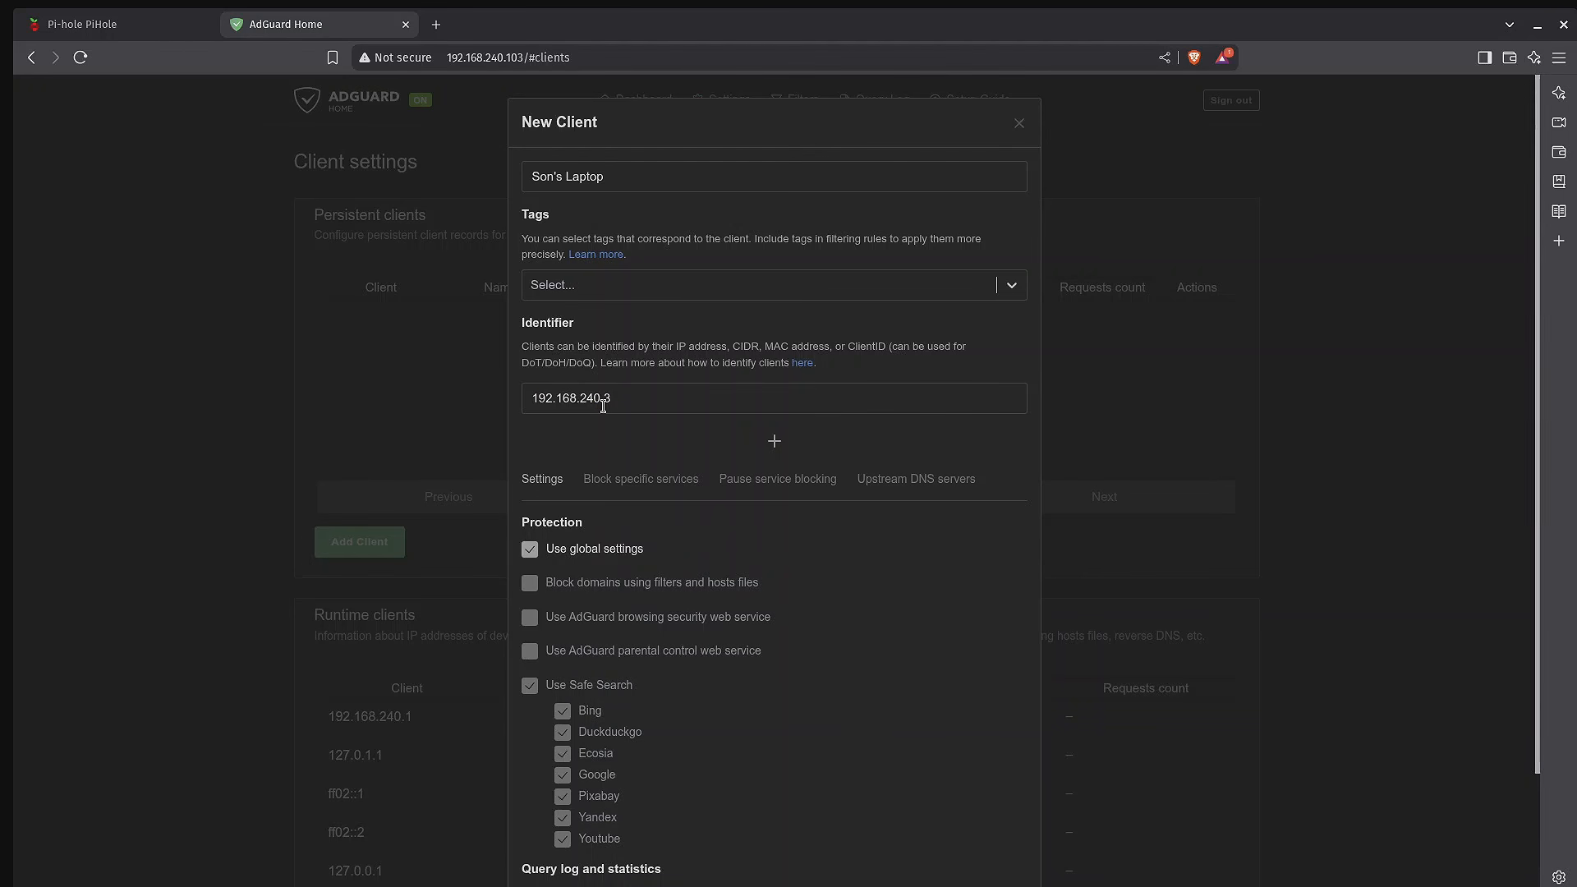
# - Drop global settings and Safe Search for this client, and block only Amazon
pyautogui.click(530, 549)
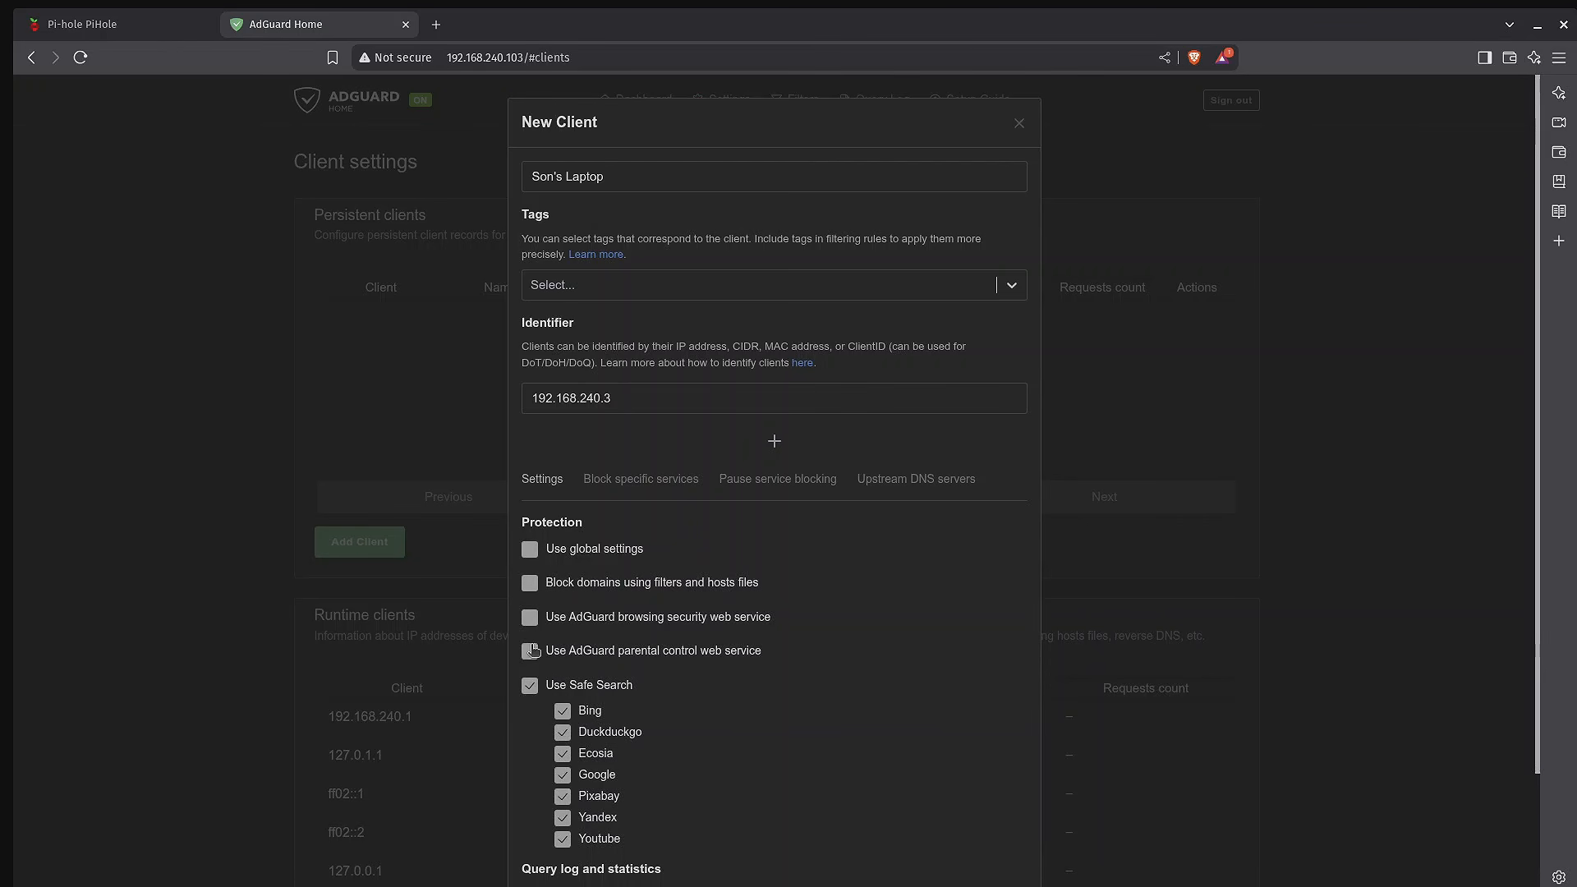
pyautogui.click(529, 686)
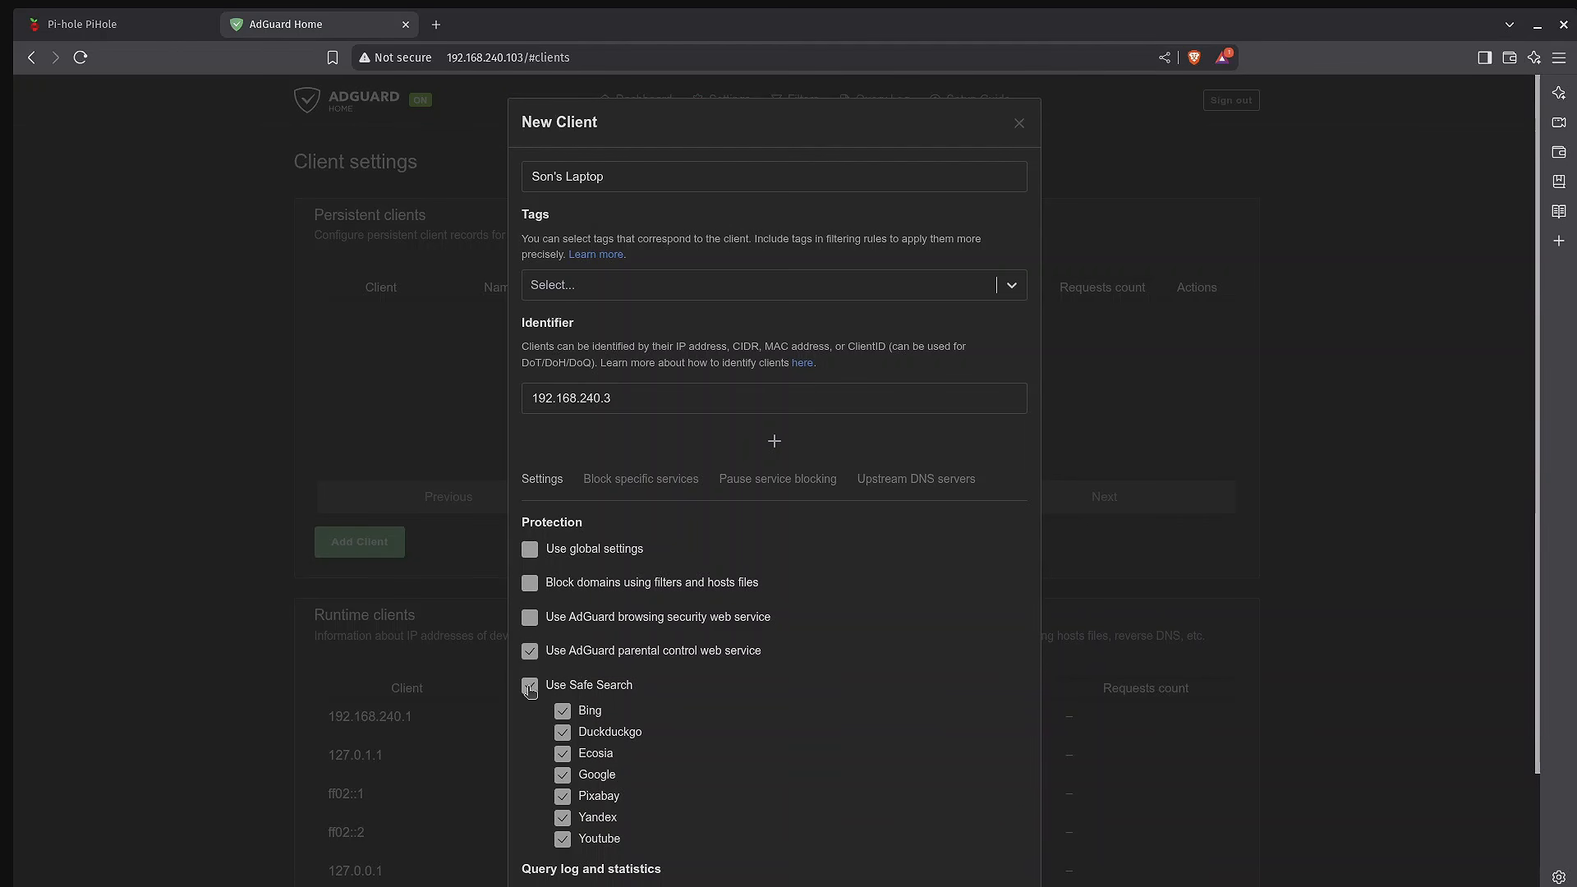
pyautogui.click(656, 483)
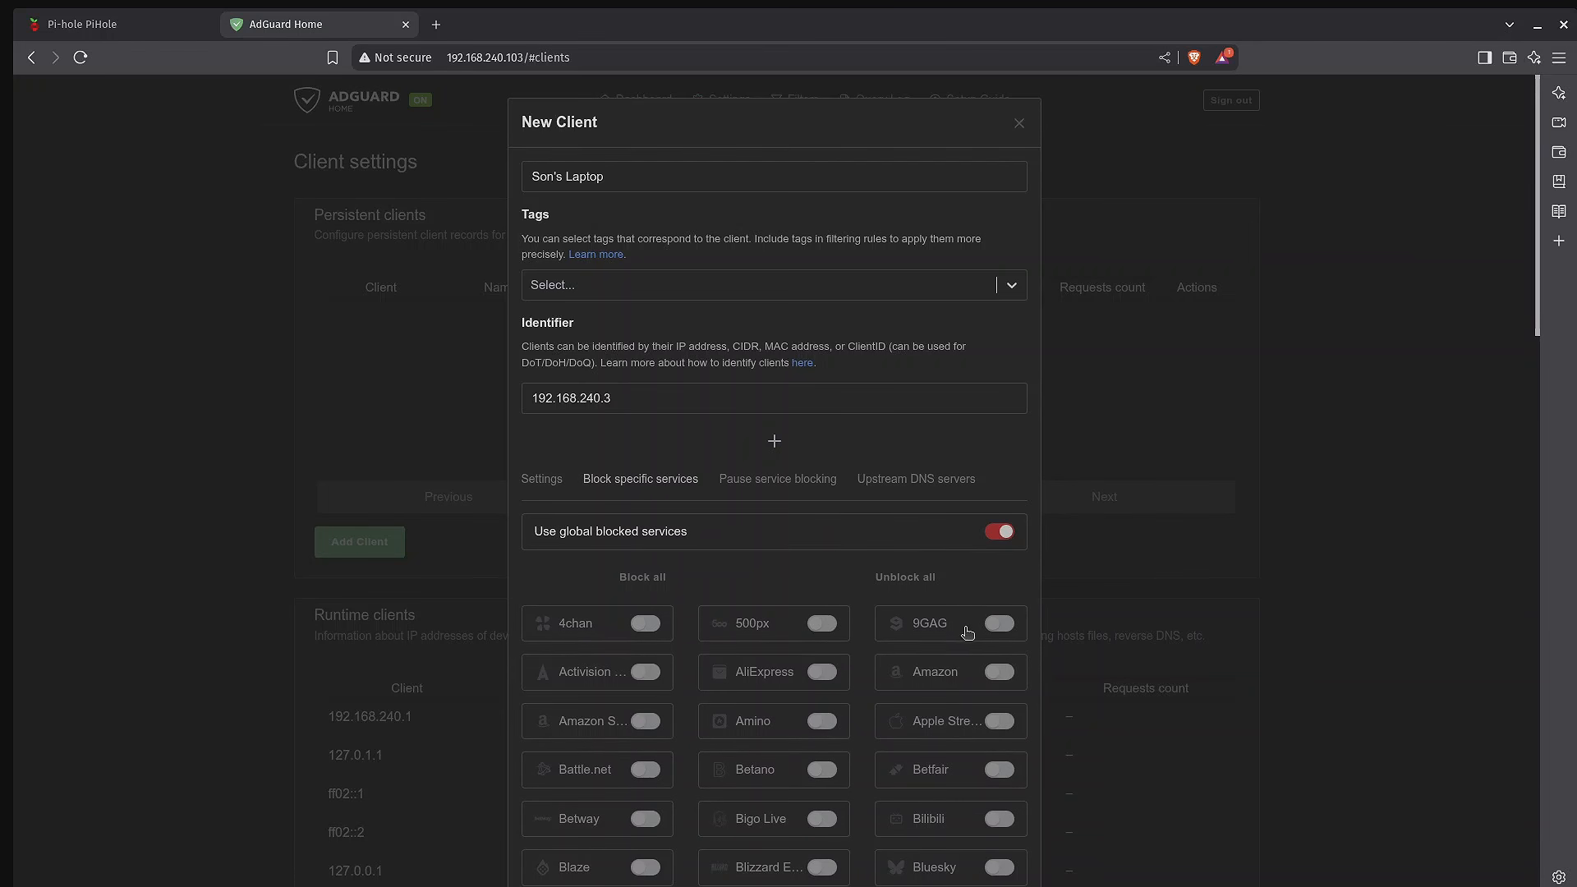
pyautogui.click(1002, 535)
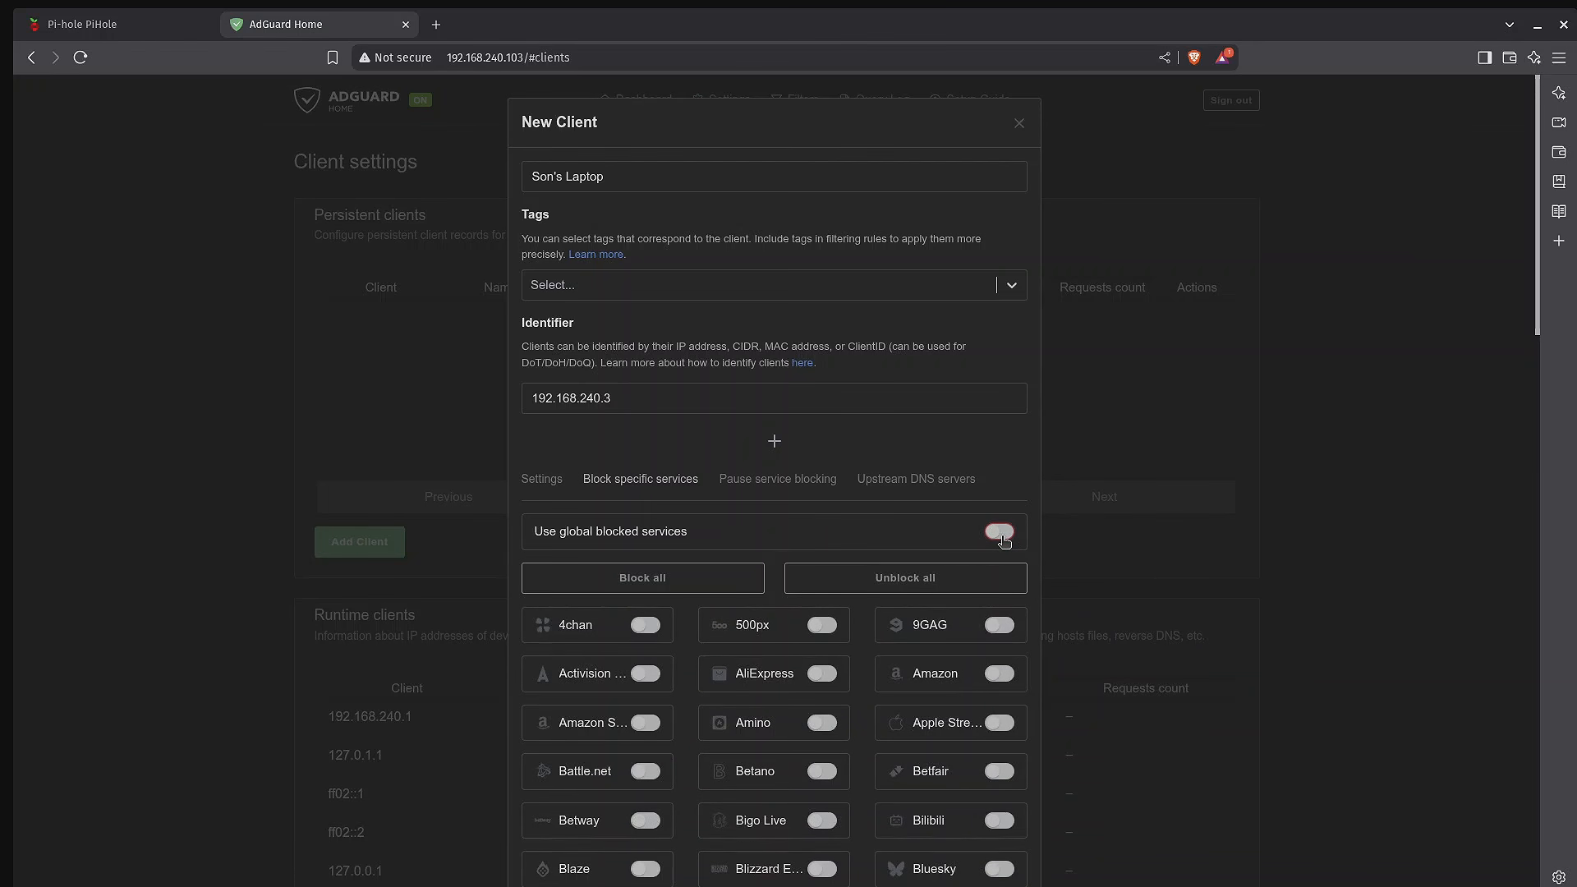
pyautogui.click(1000, 674)
# - Add a pause-service-blocking schedule covering all day Monday and Tuesday
pyautogui.click(781, 481)
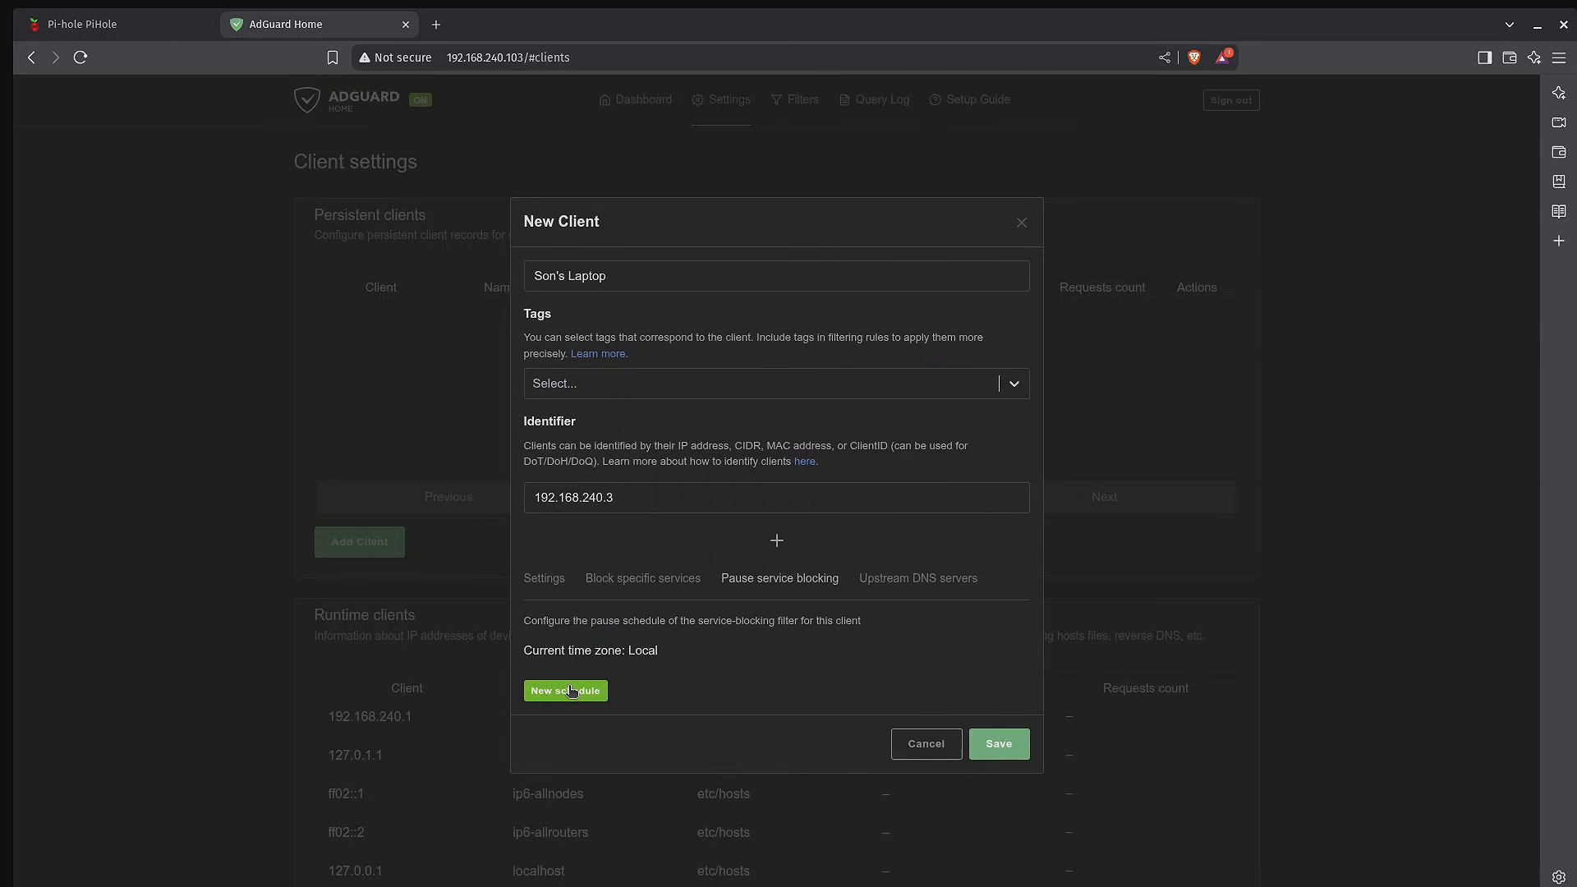
pyautogui.click(572, 691)
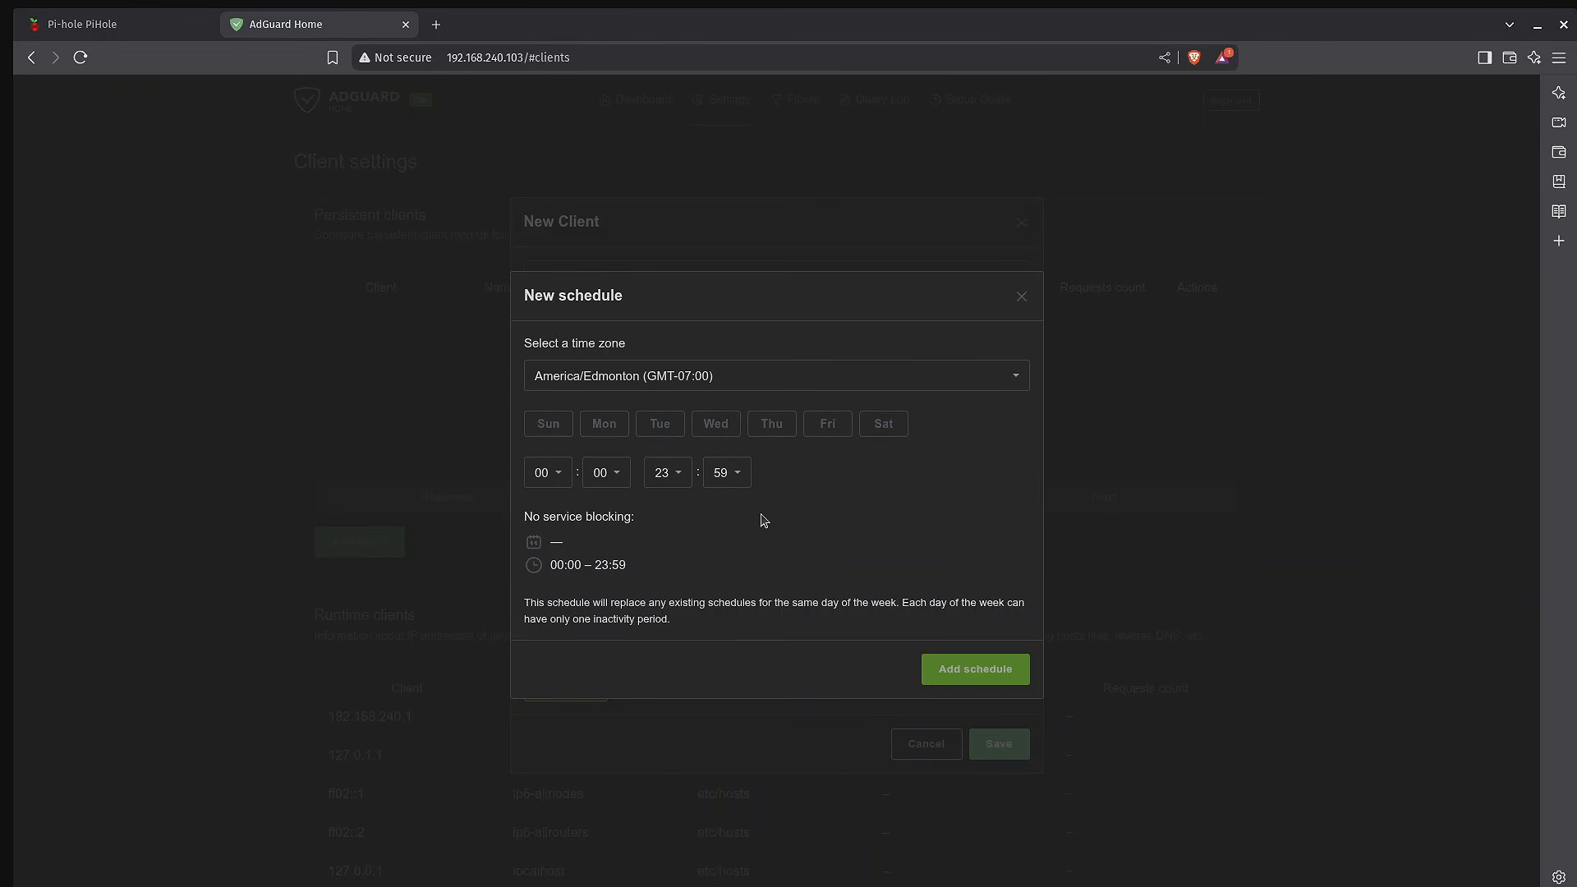
pyautogui.click(610, 437)
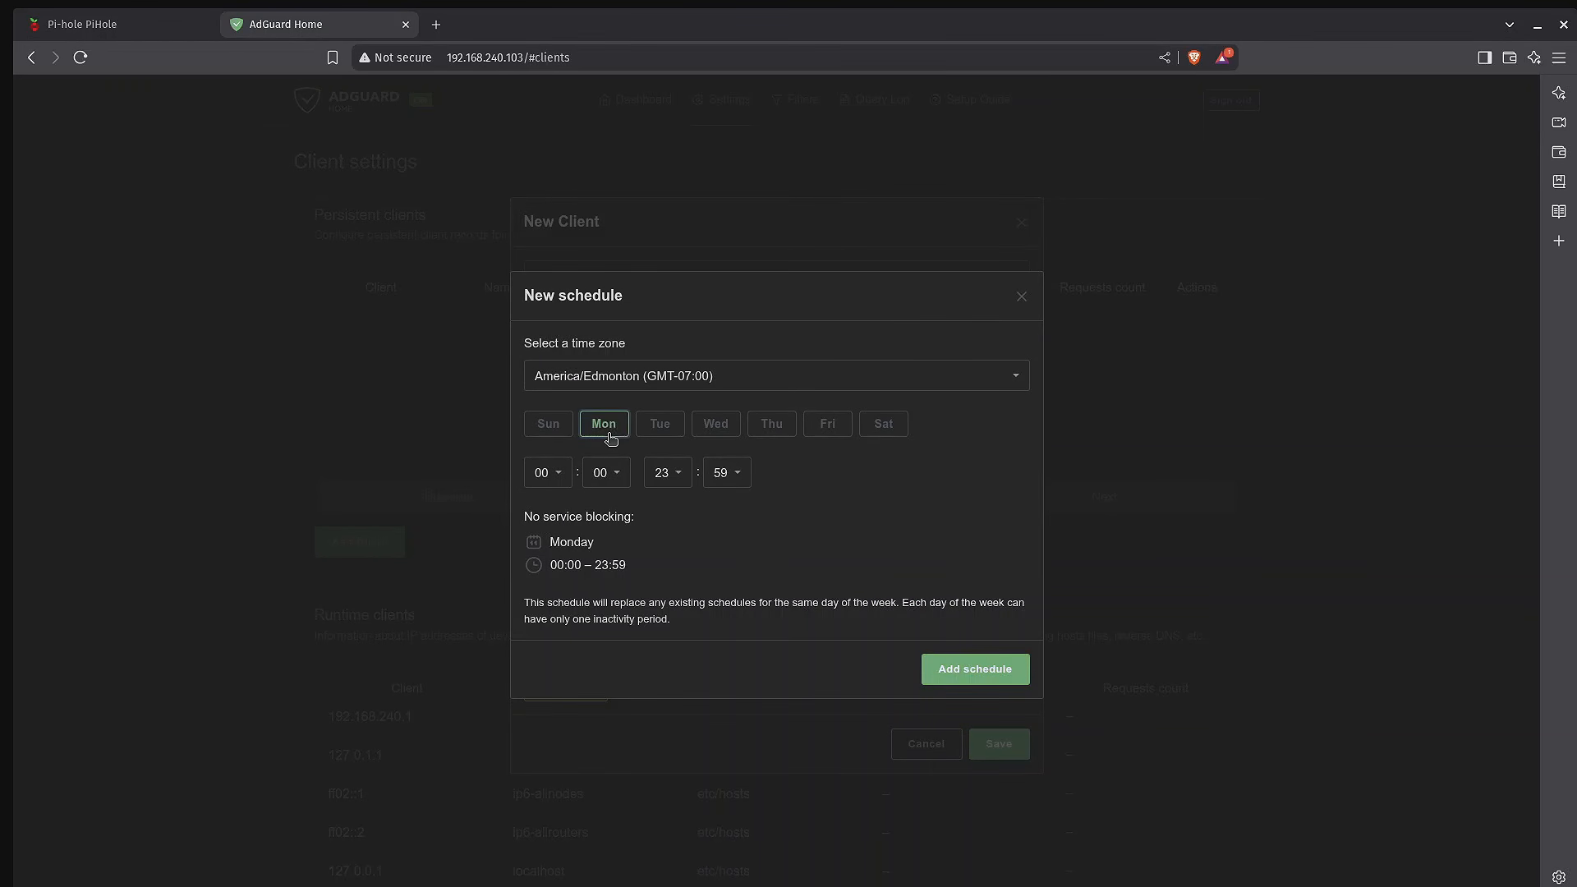
pyautogui.click(666, 426)
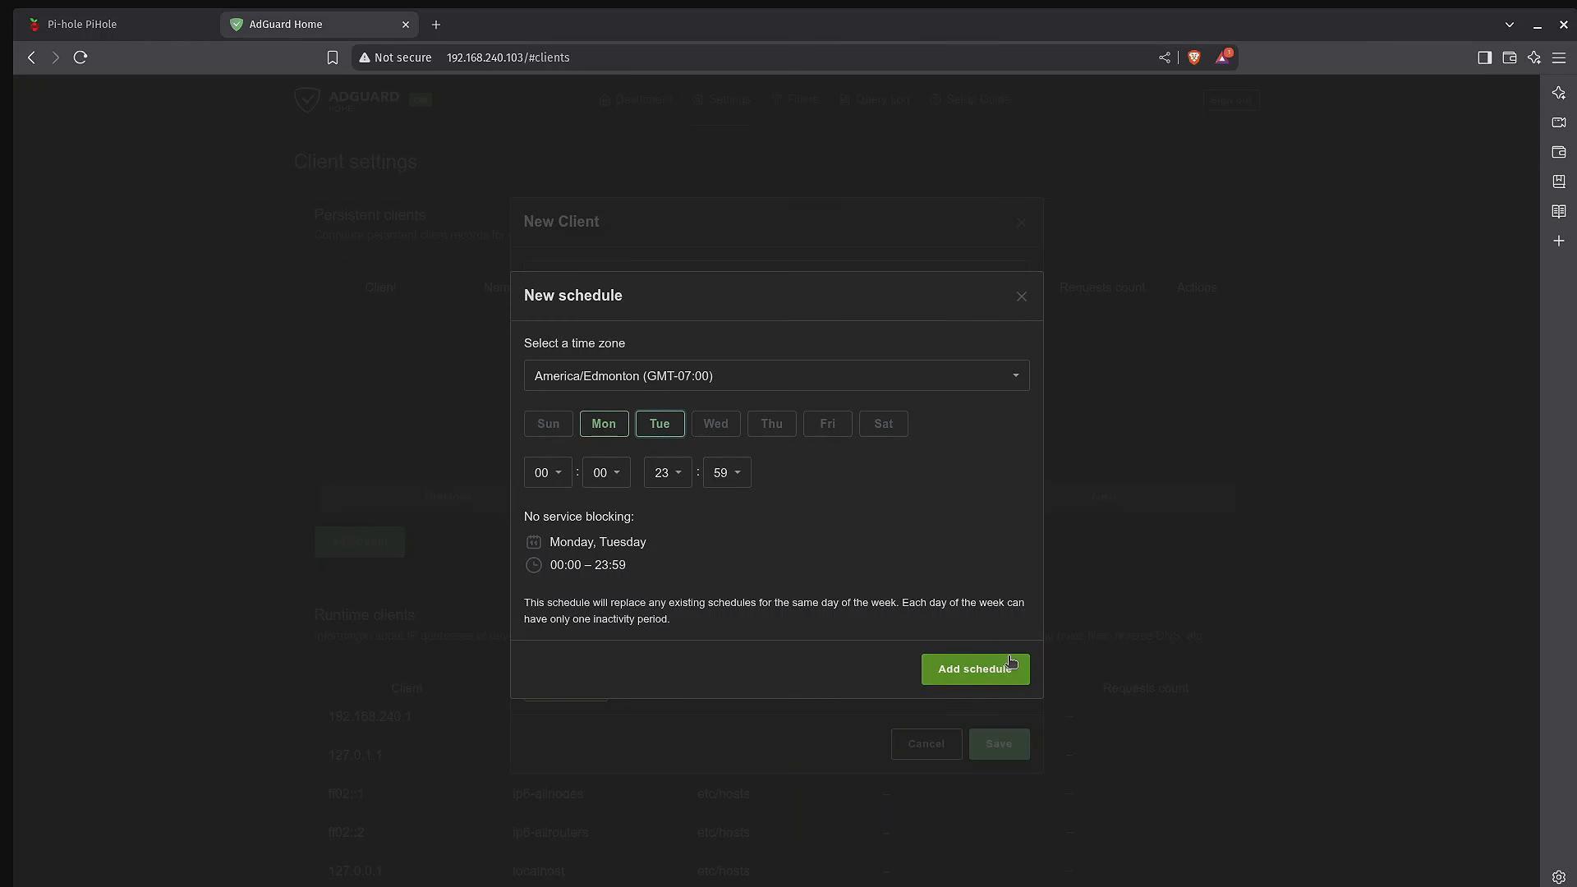
pyautogui.click(975, 668)
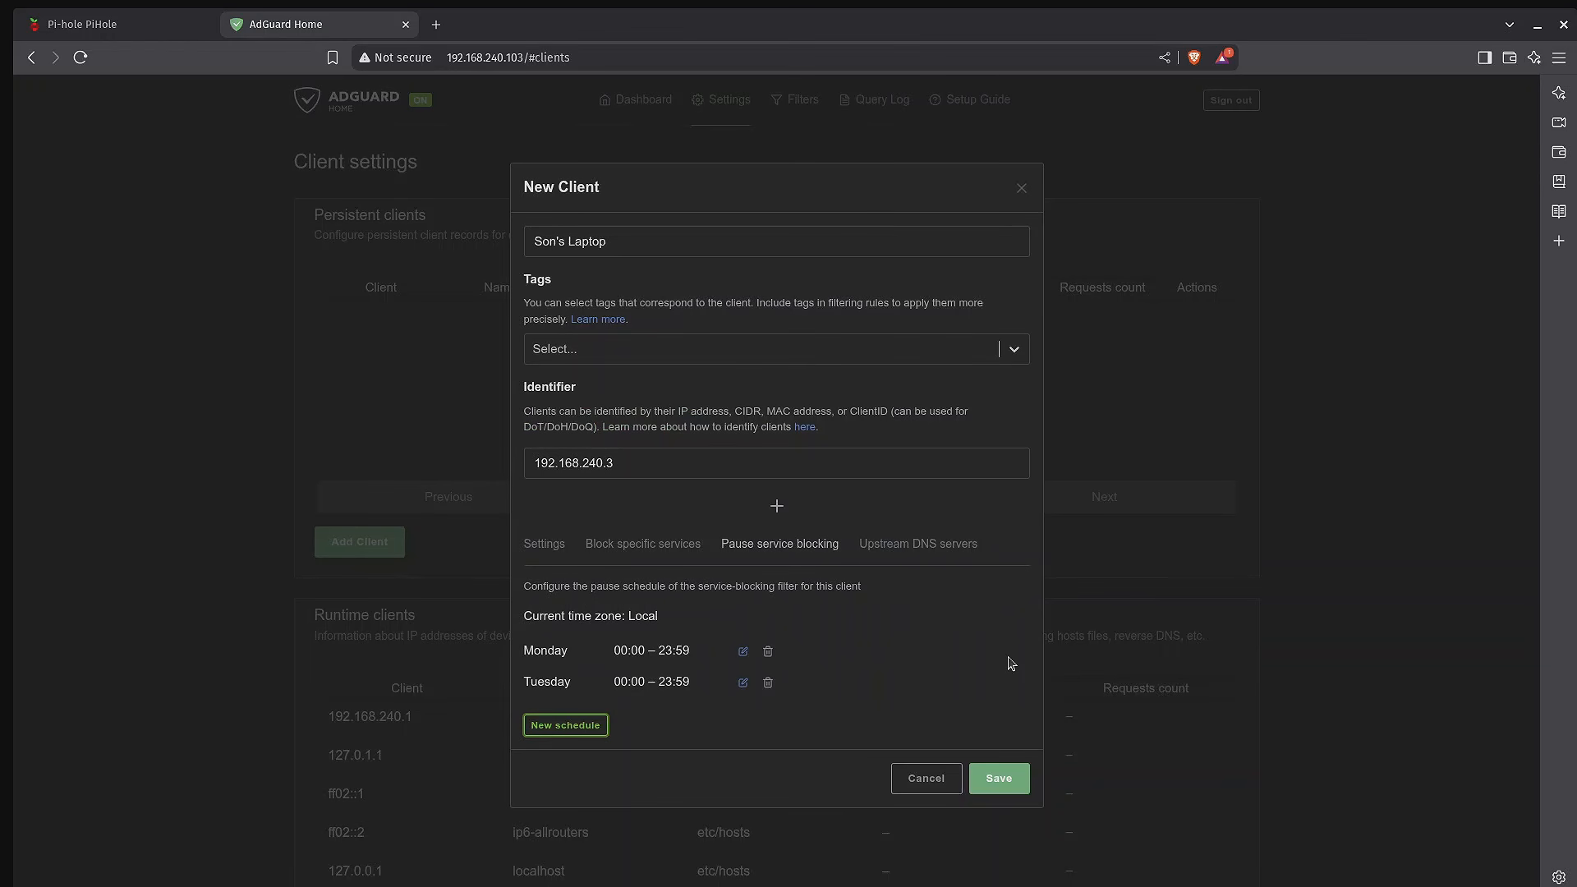
# - Check the Upstream DNS servers settings and save Son's Laptop as a new client
pyautogui.click(919, 544)
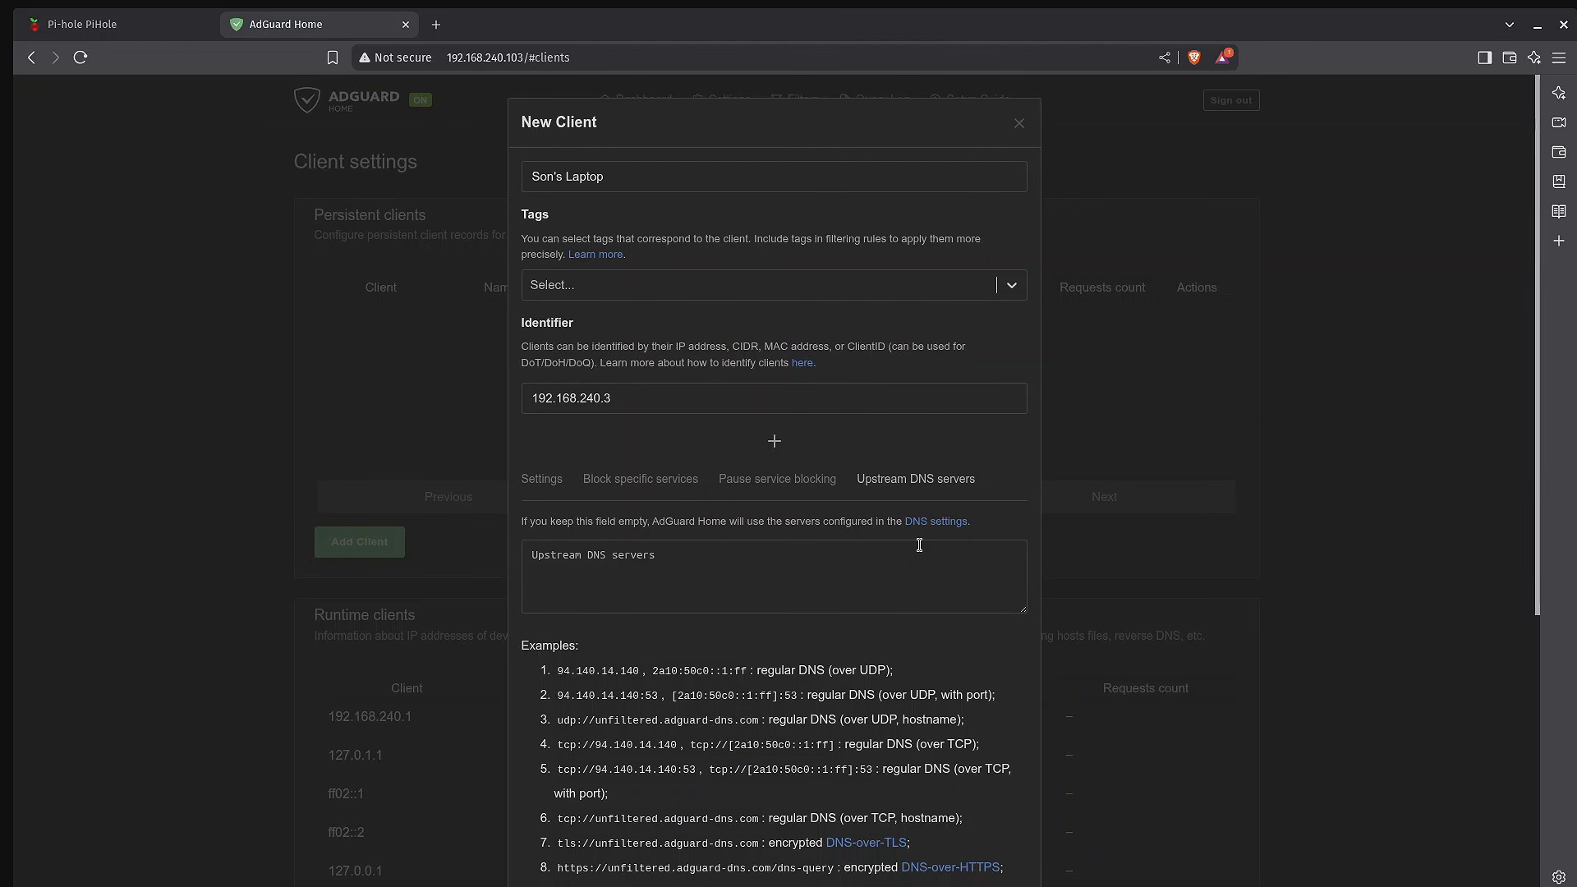
pyautogui.scroll(-5, 919, 545)
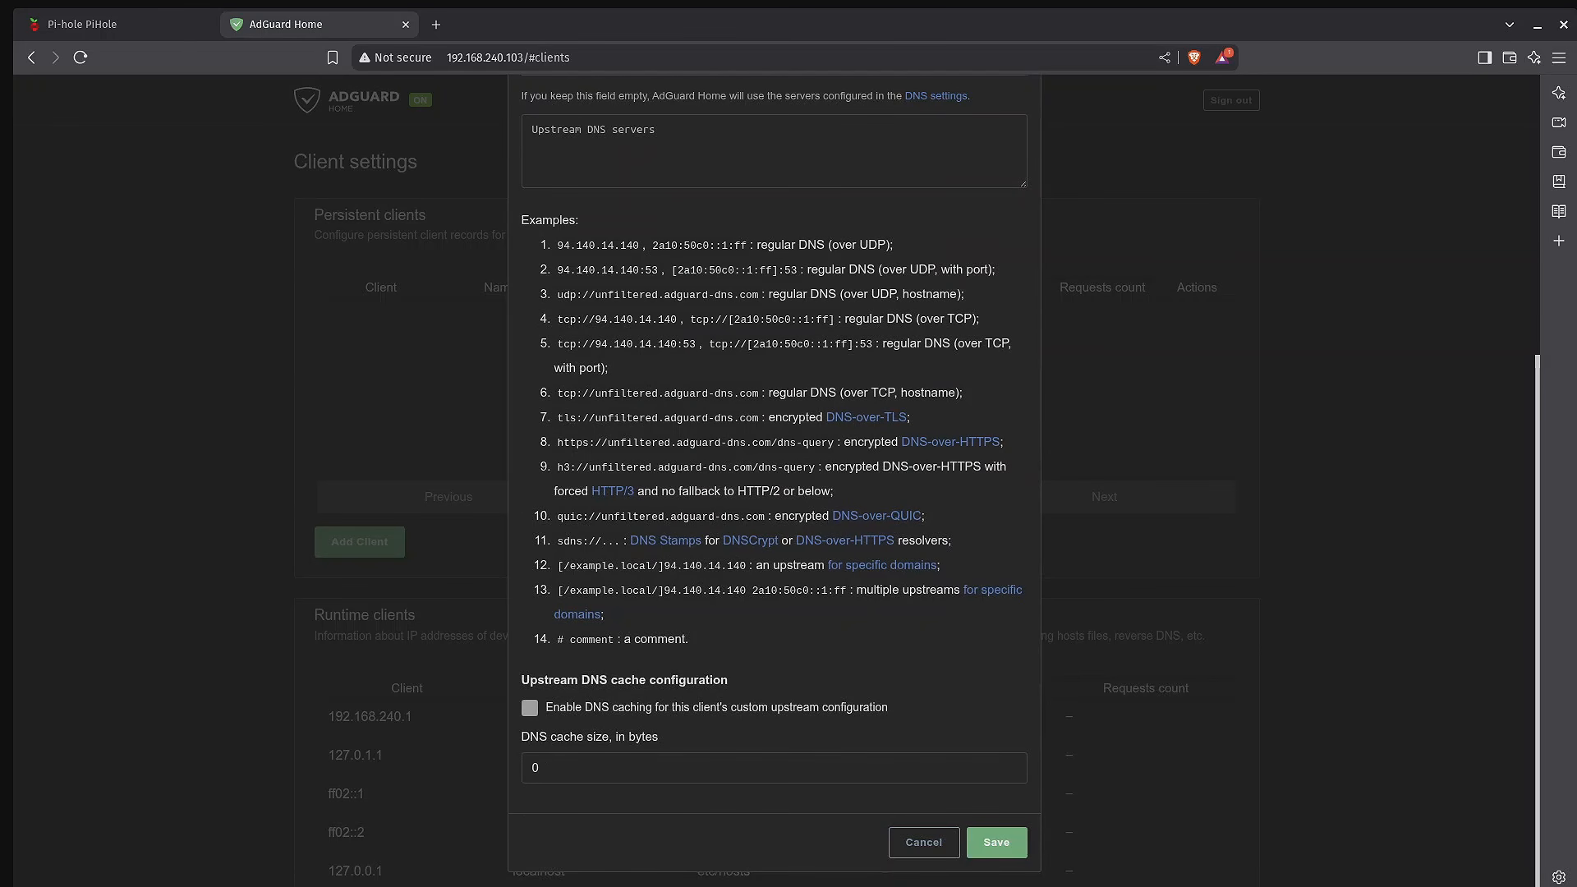
pyautogui.click(1007, 846)
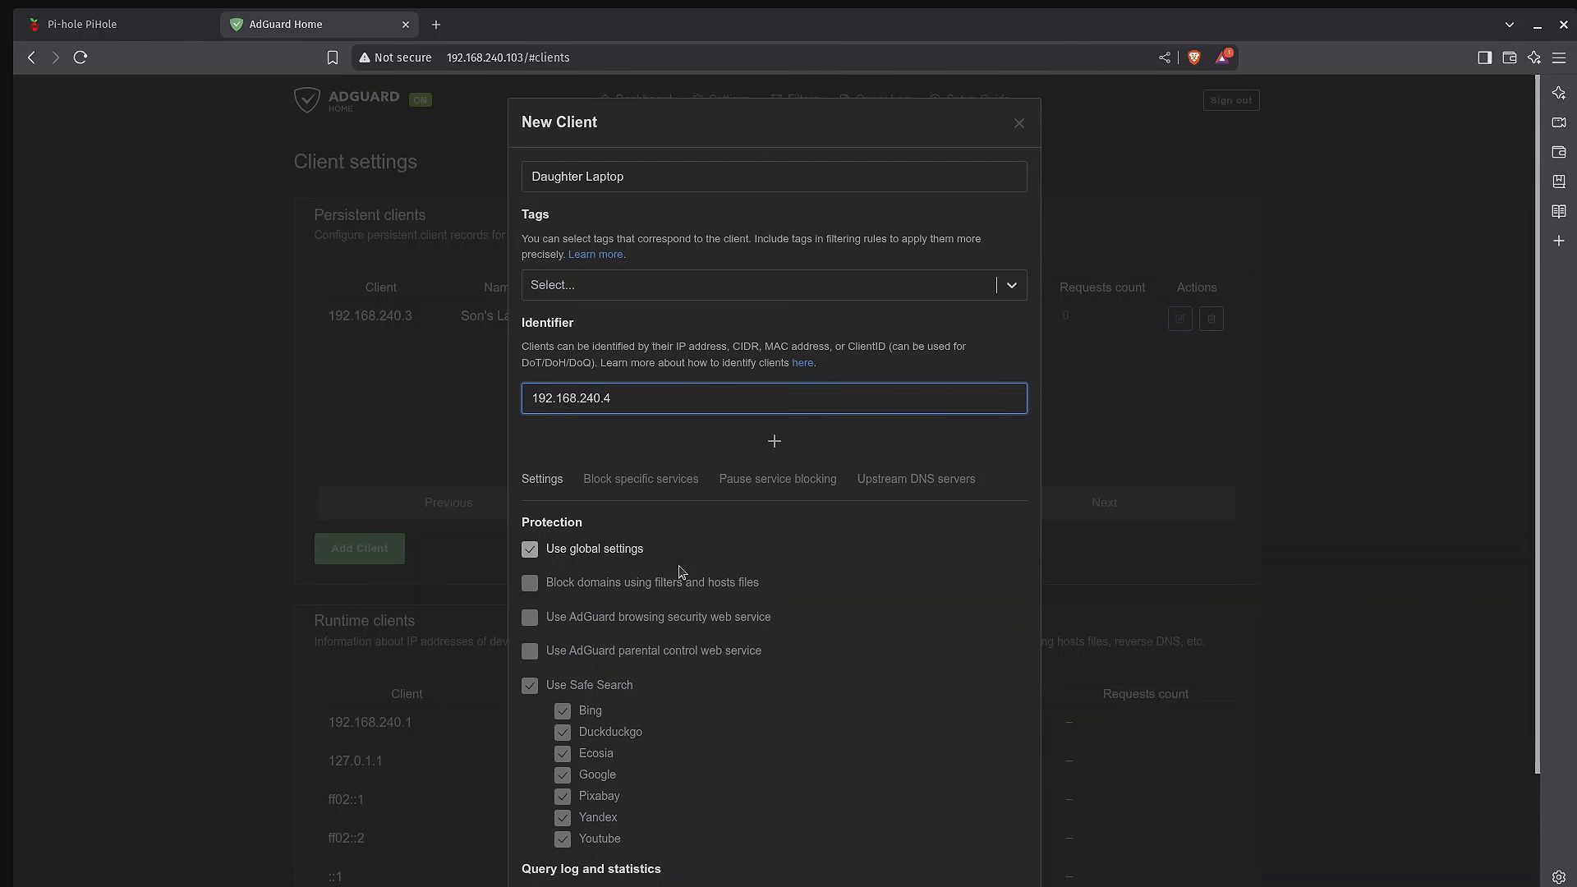
# - Turn off global settings and Safe Search for Daughter Laptop, review blocked services, and save
pyautogui.click(530, 550)
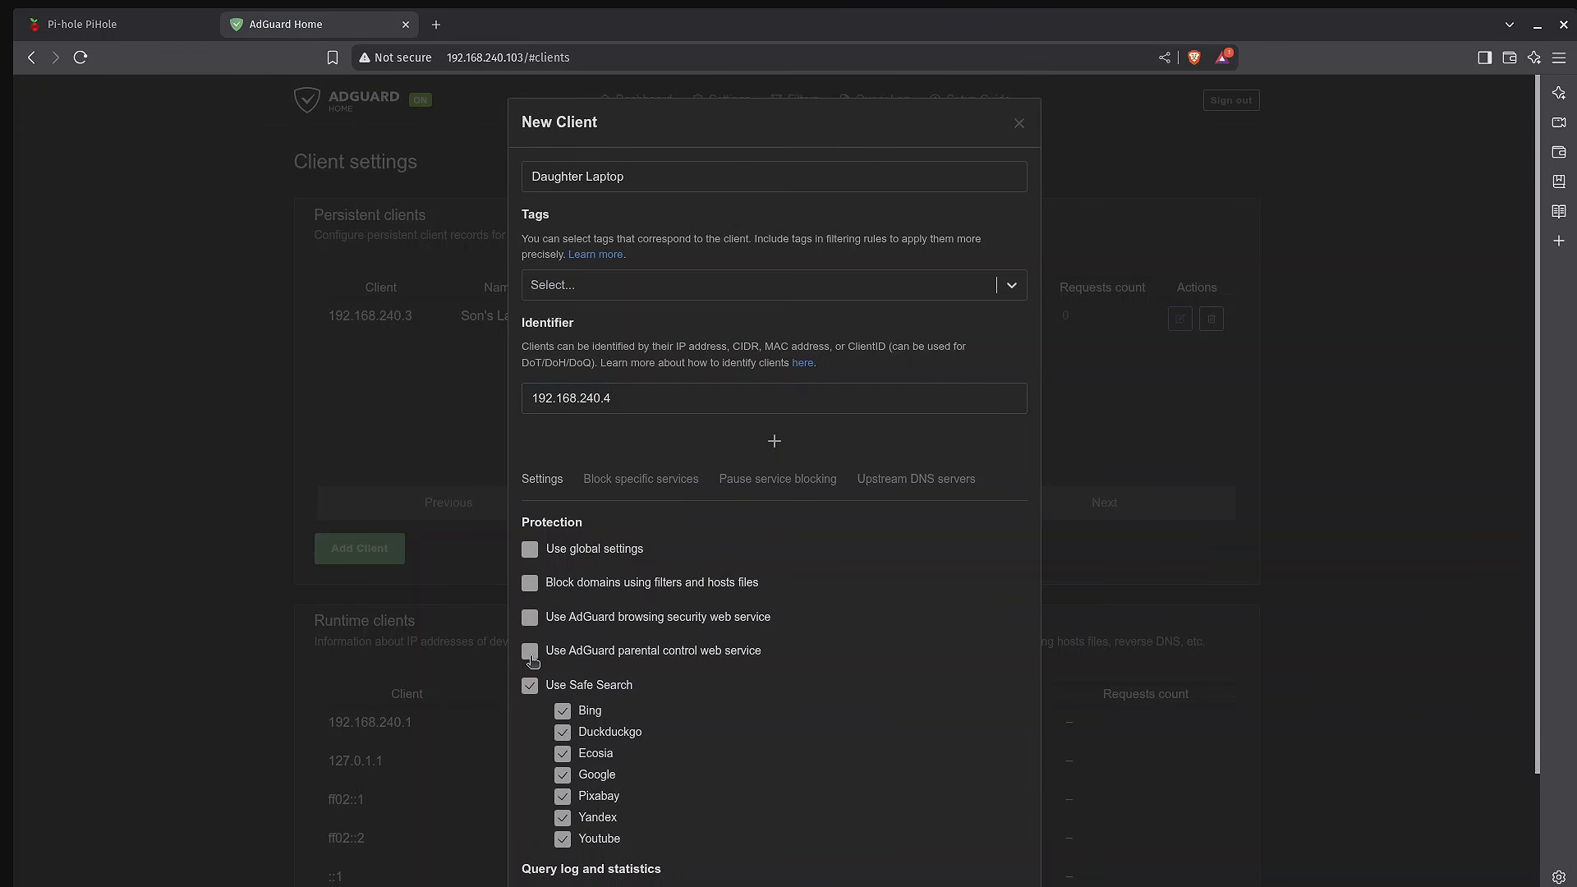
pyautogui.click(532, 688)
pyautogui.click(662, 481)
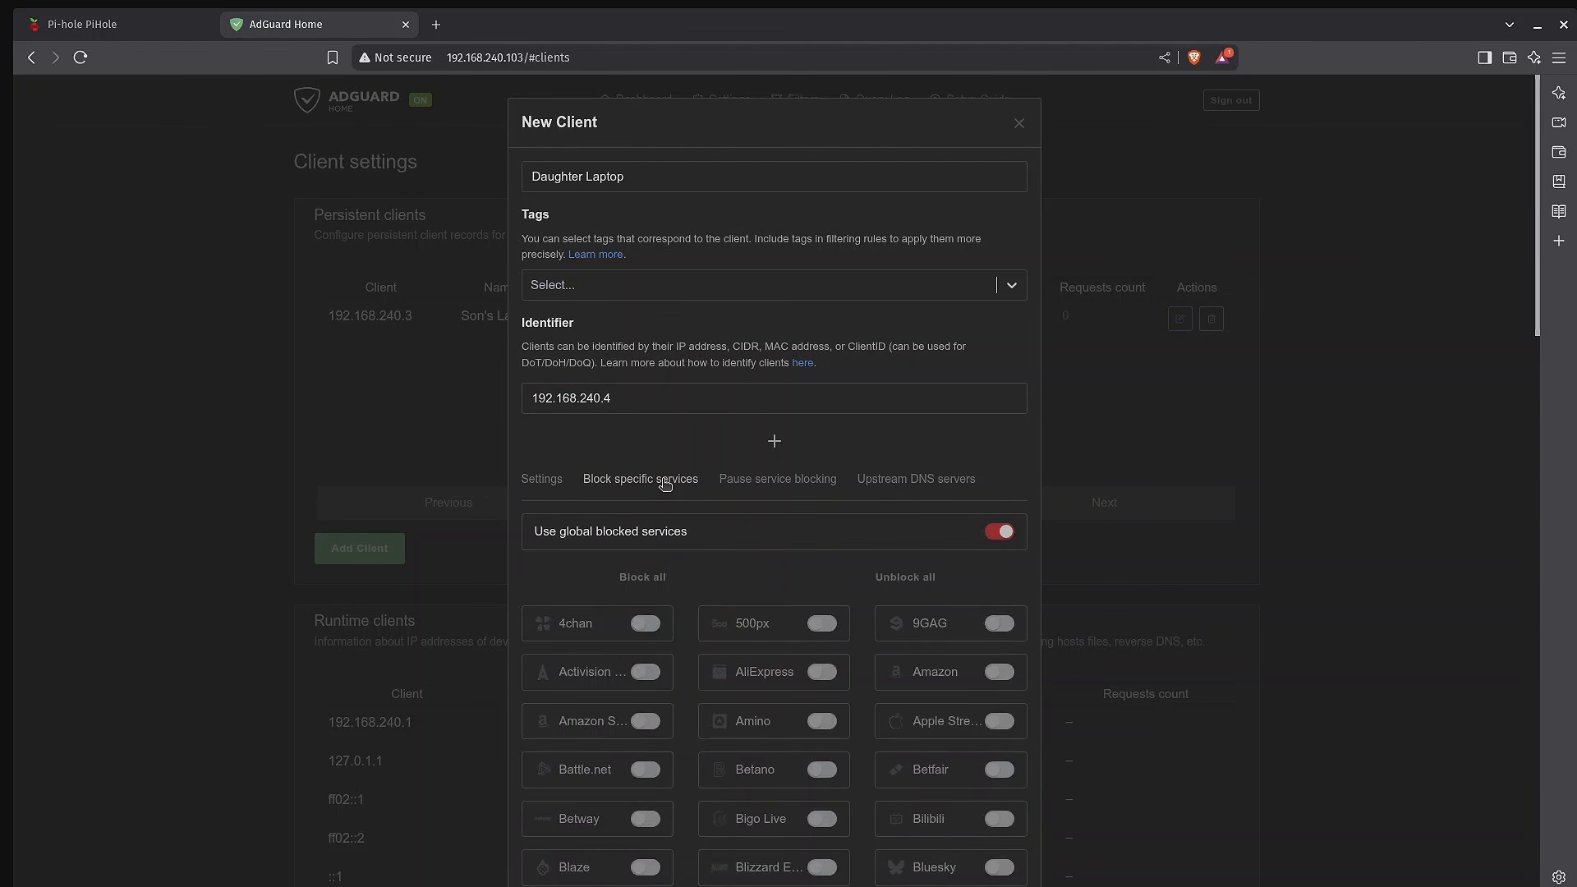
pyautogui.click(801, 487)
pyautogui.click(999, 644)
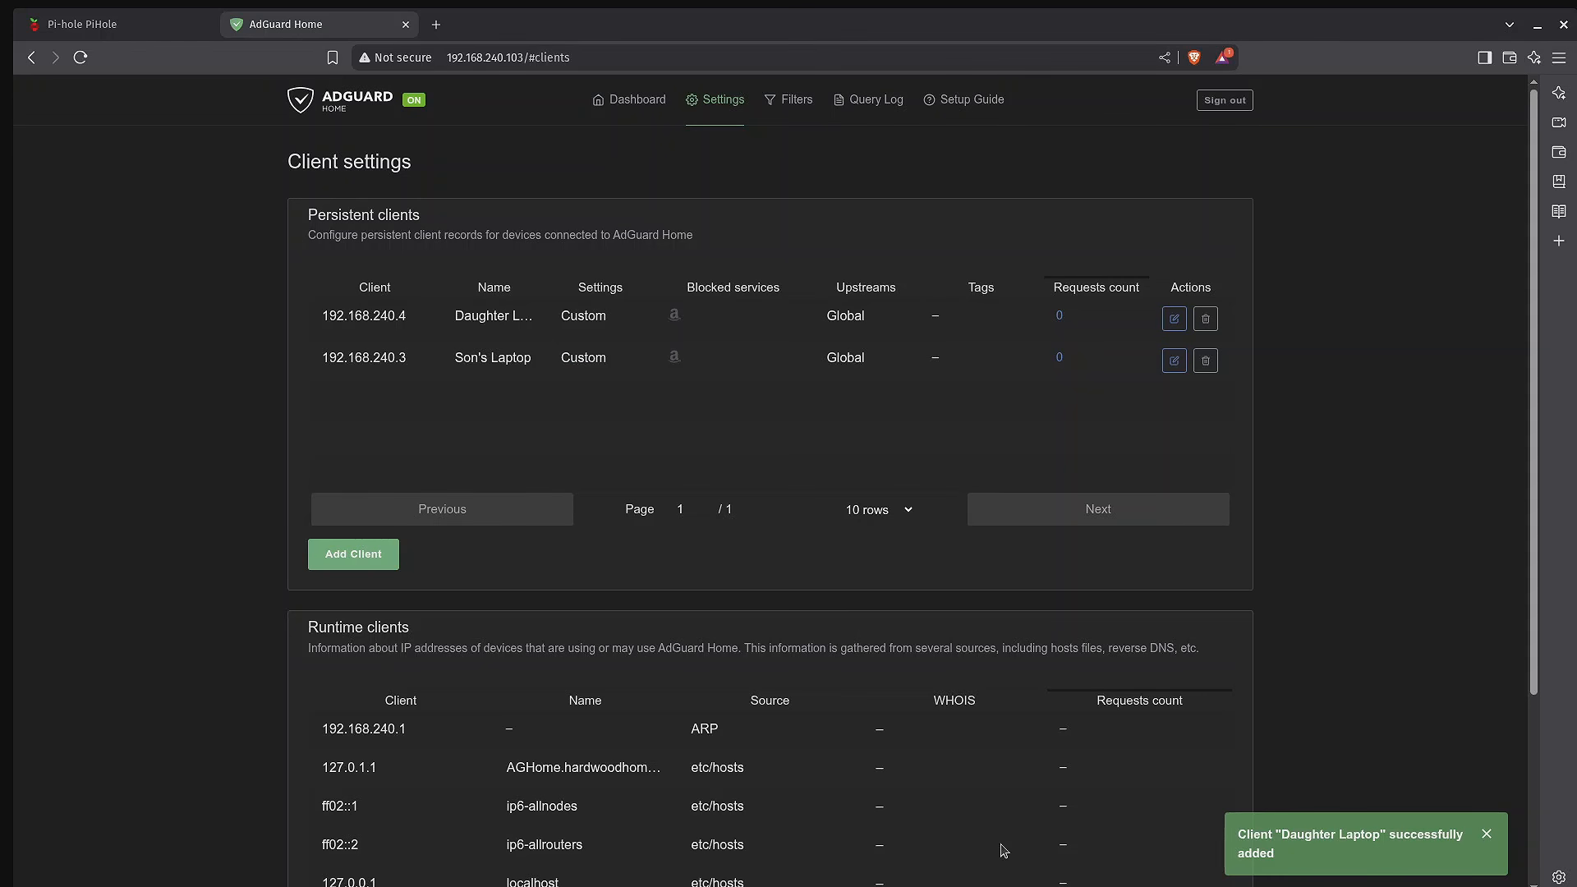
# - In Pi-hole Clients, add 192.168.240.3 with comment 'Son's Laptop' in the Default group
pyautogui.click(99, 24)
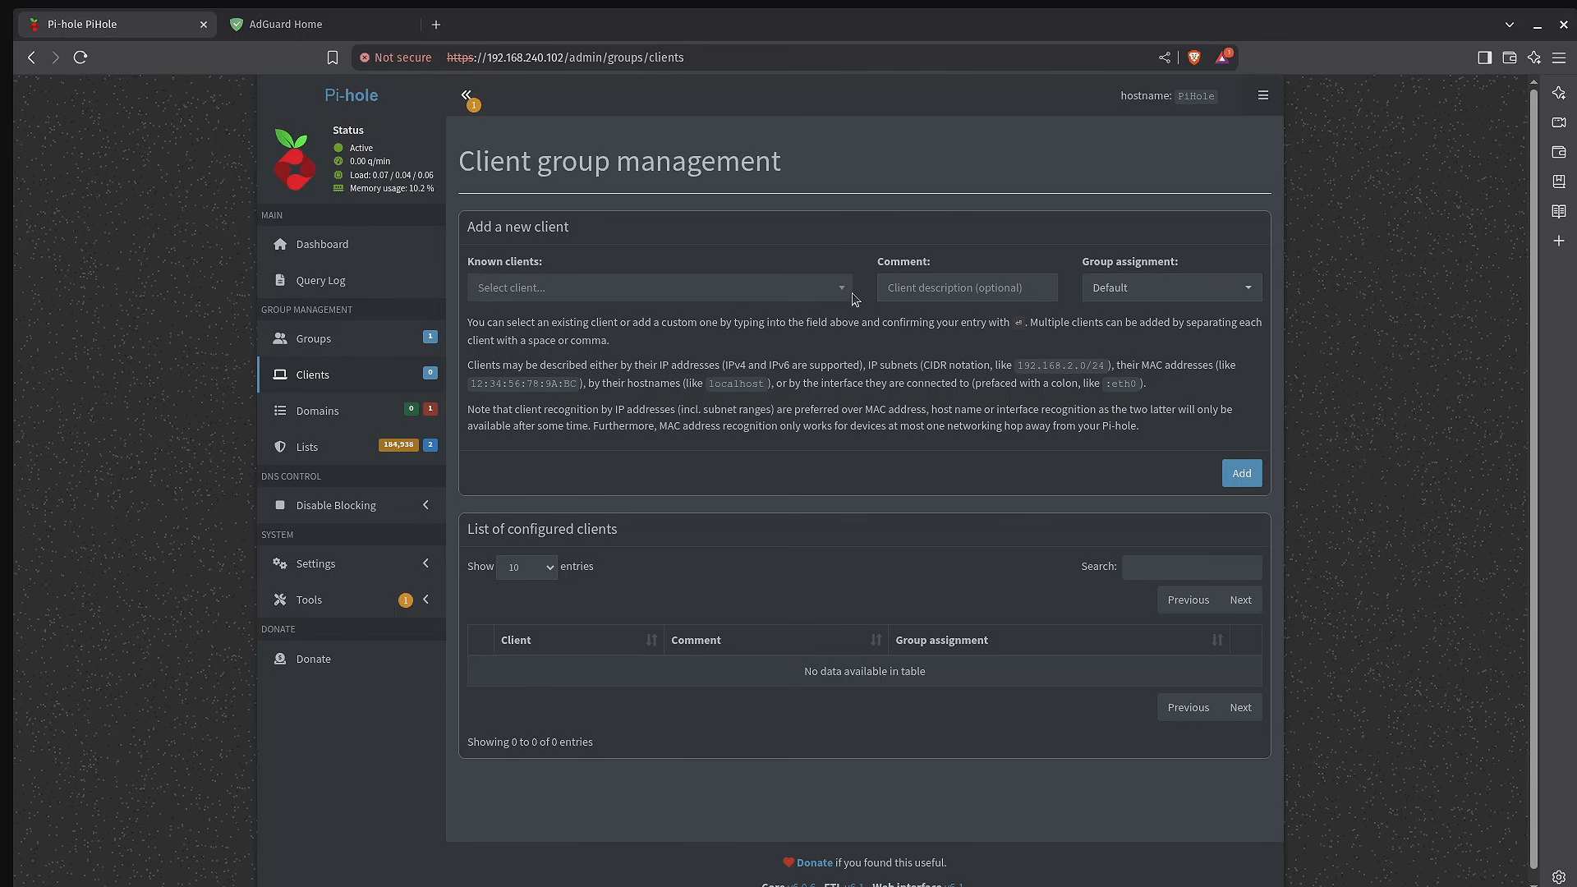
pyautogui.click(844, 294)
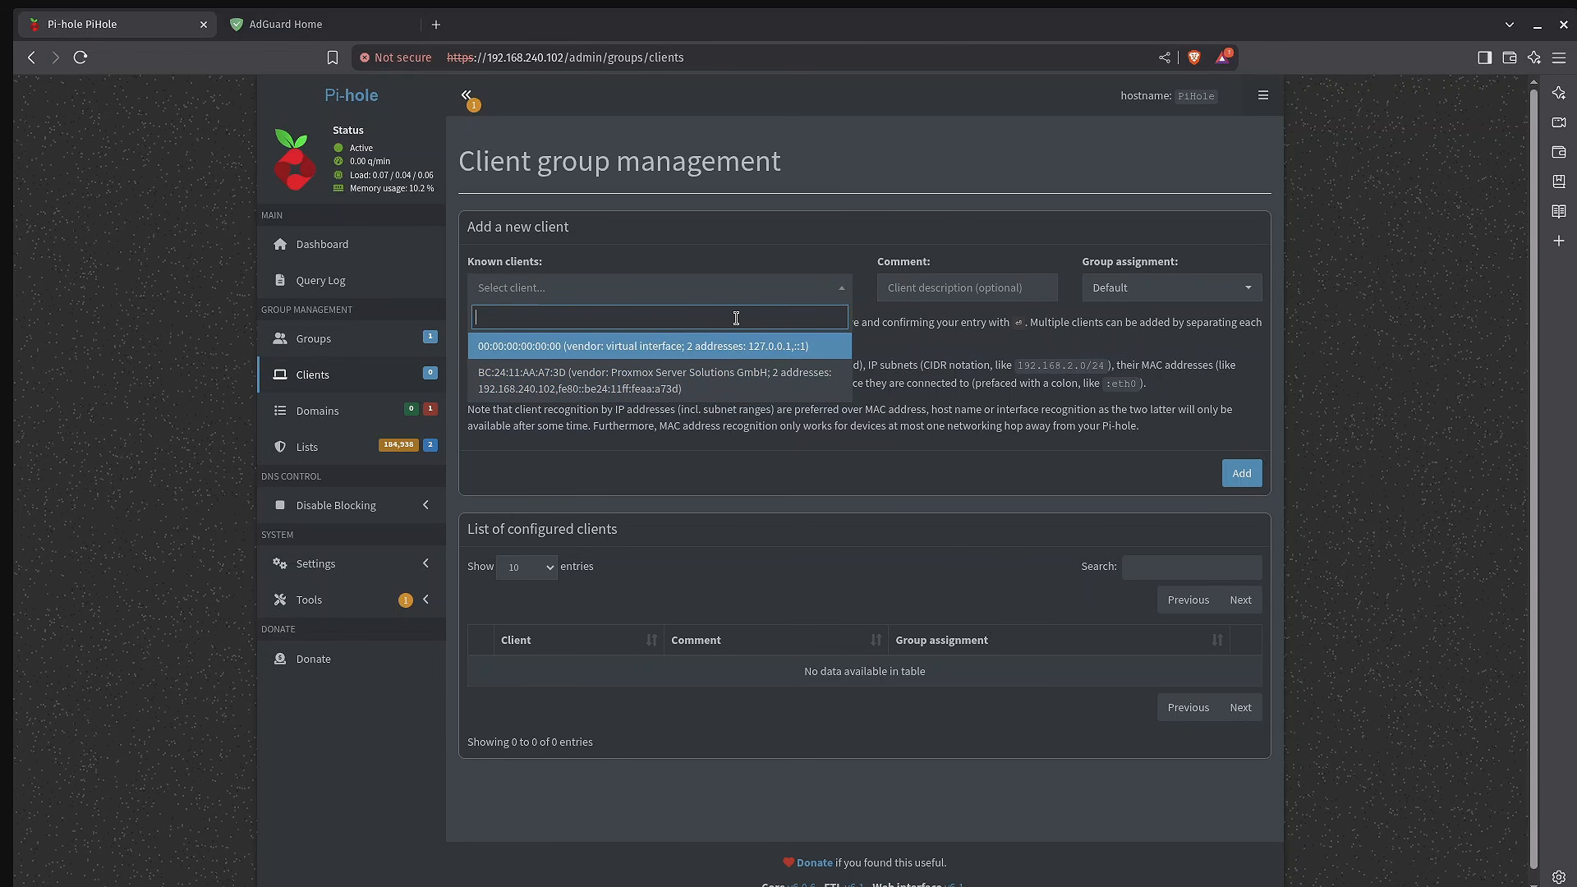
pyautogui.write('192.168')
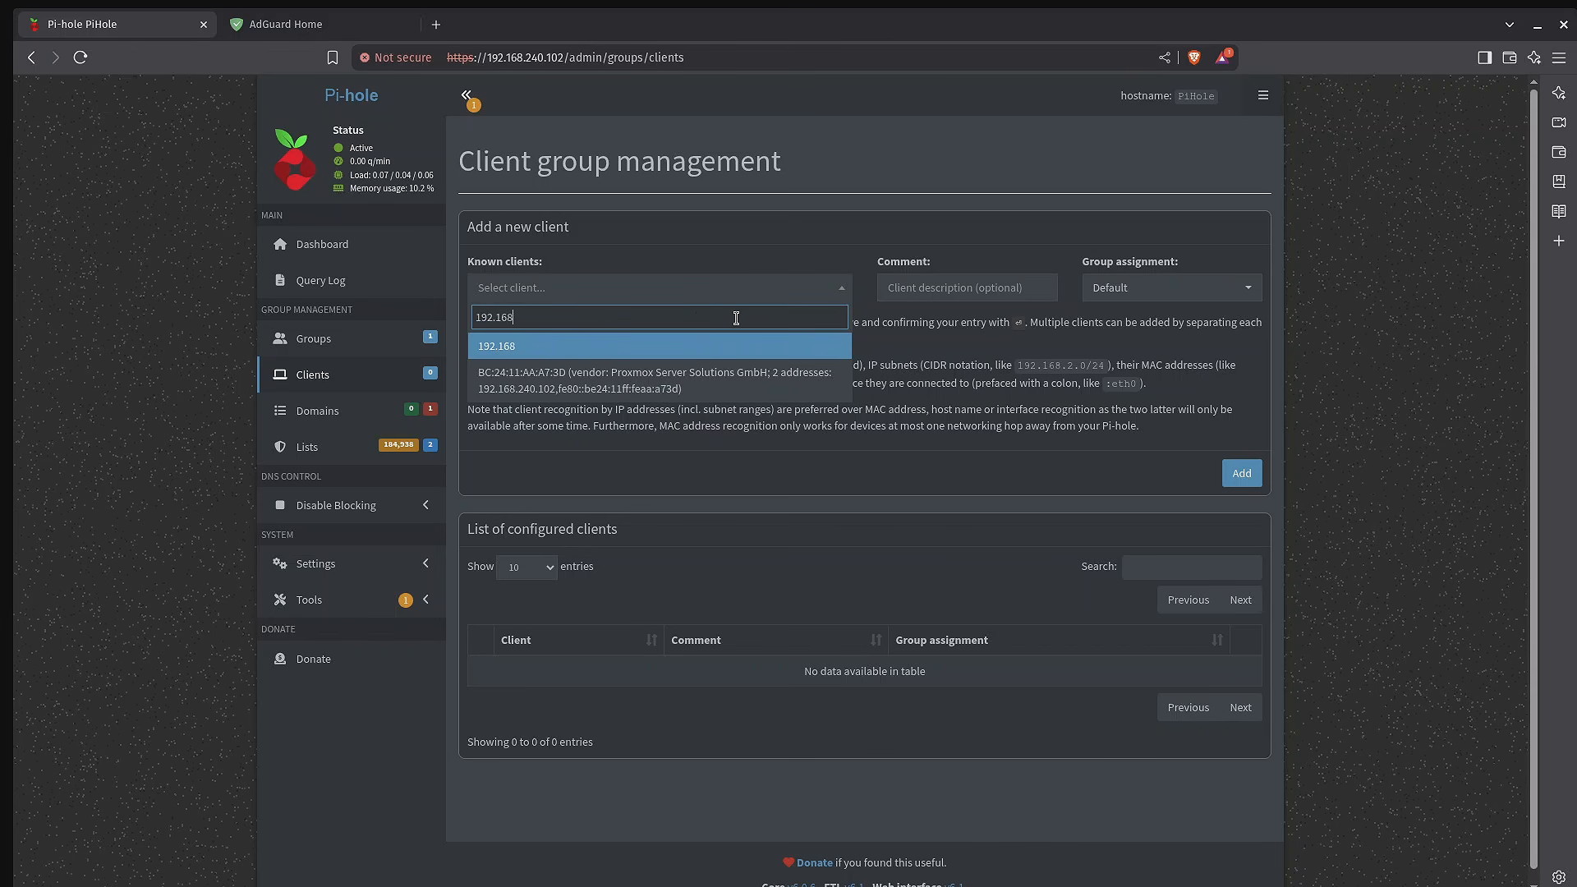
pyautogui.write('.240.3')
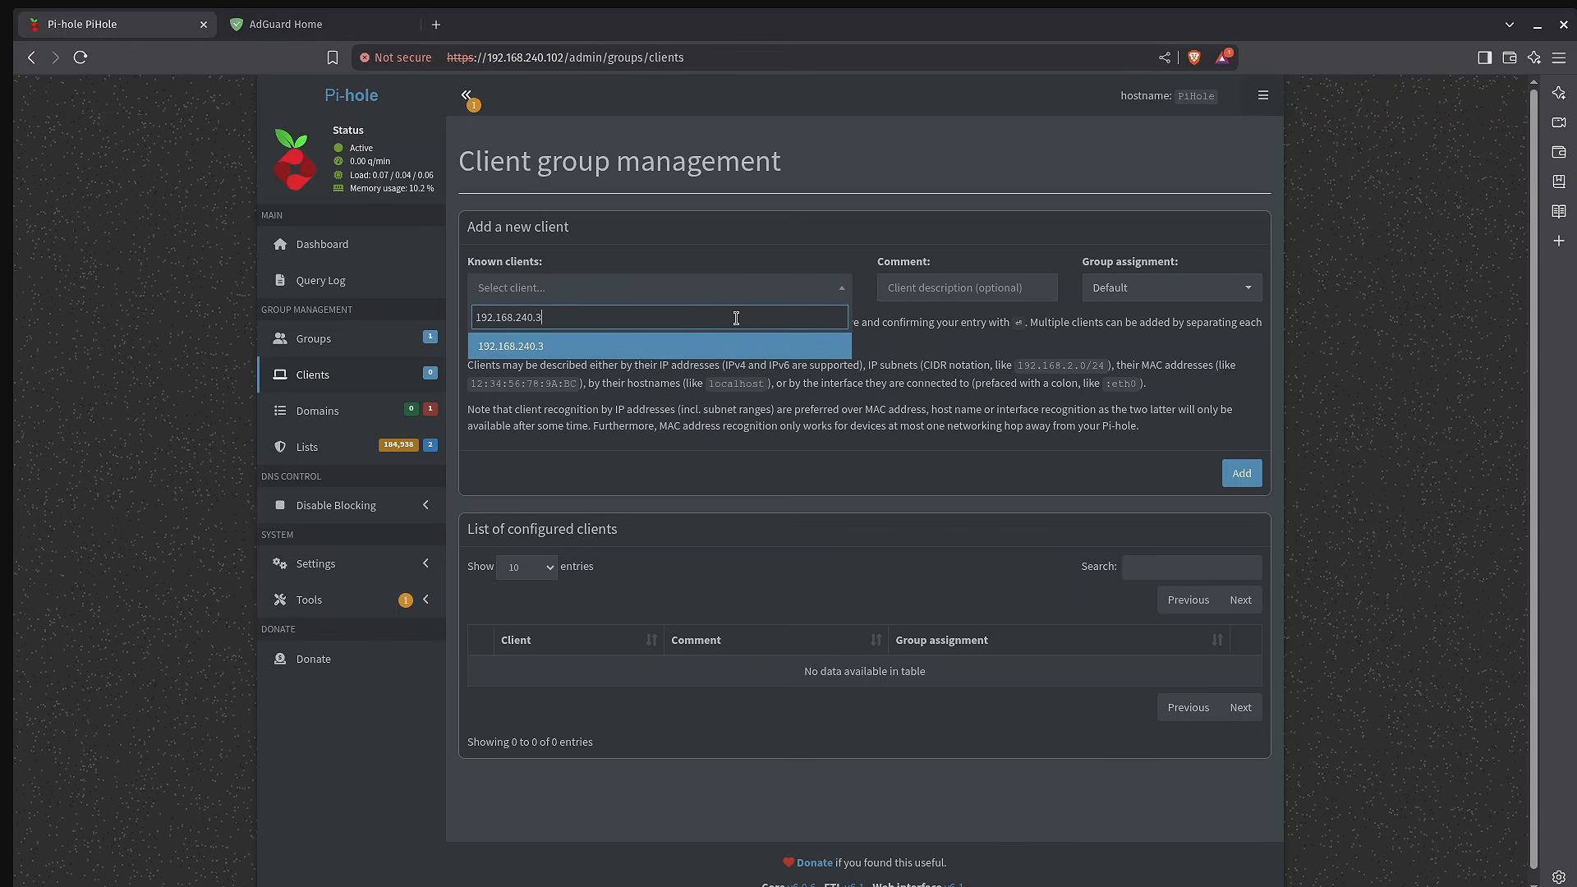
pyautogui.click(963, 287)
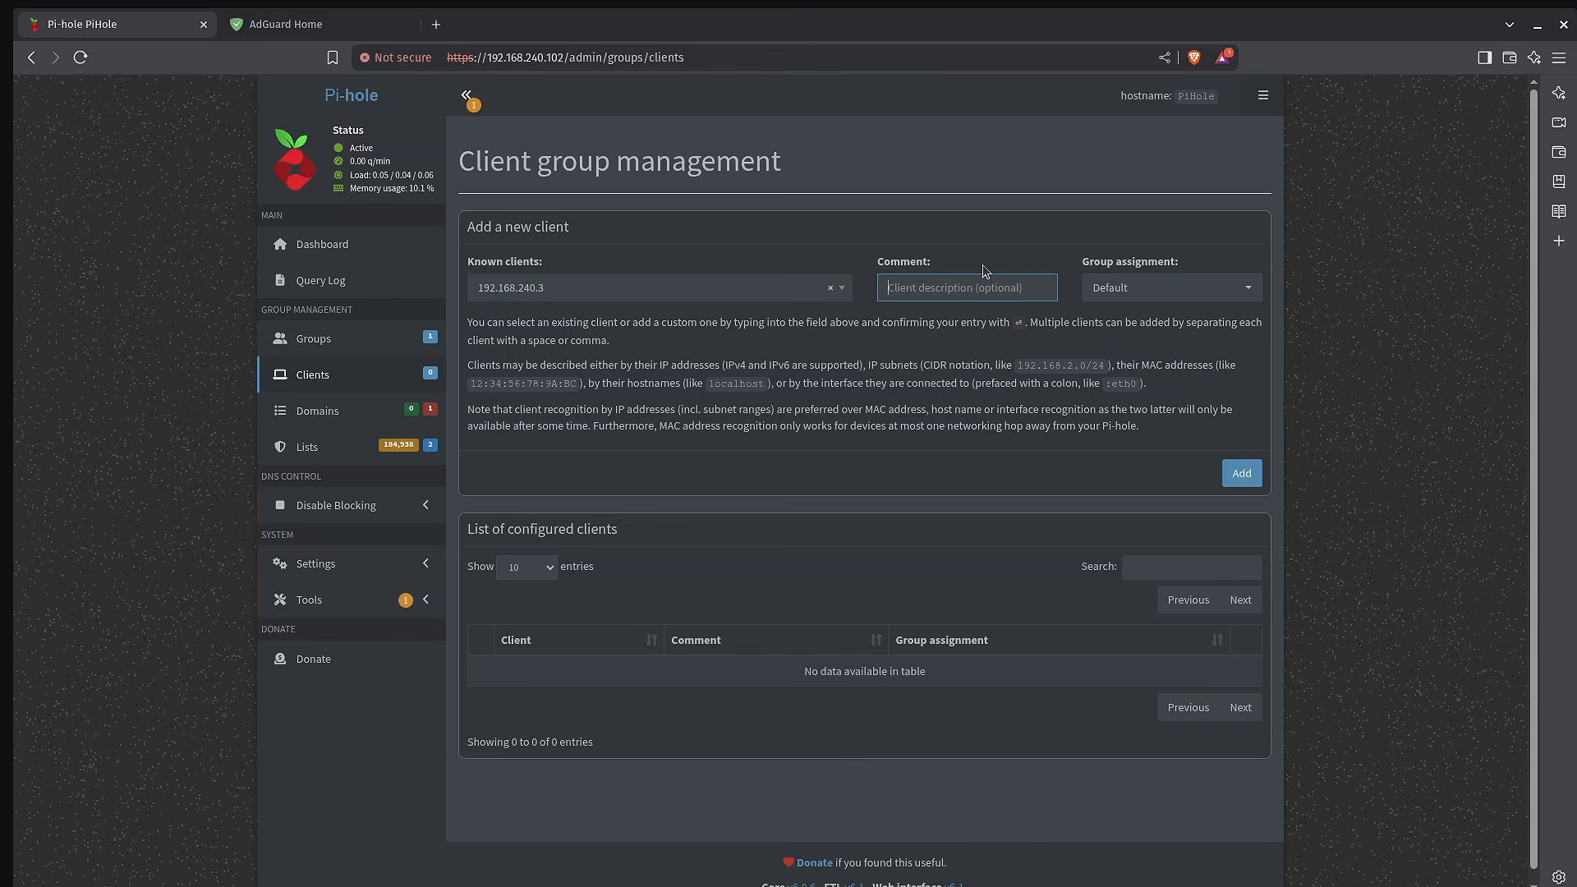
pyautogui.write("Son's Laptop")
pyautogui.click(1241, 292)
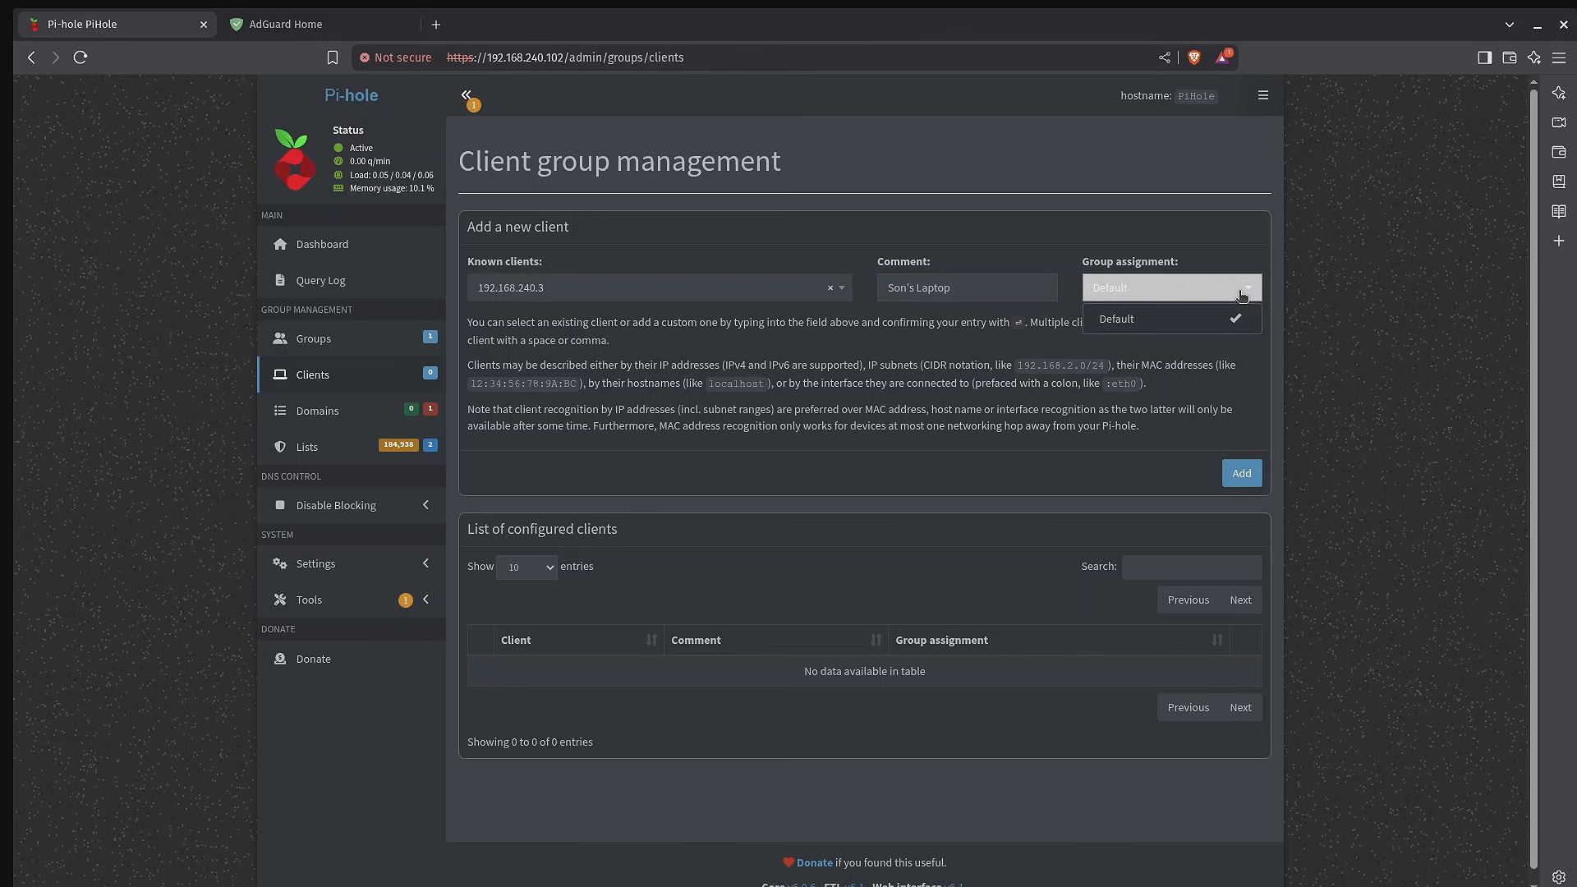
pyautogui.click(1241, 294)
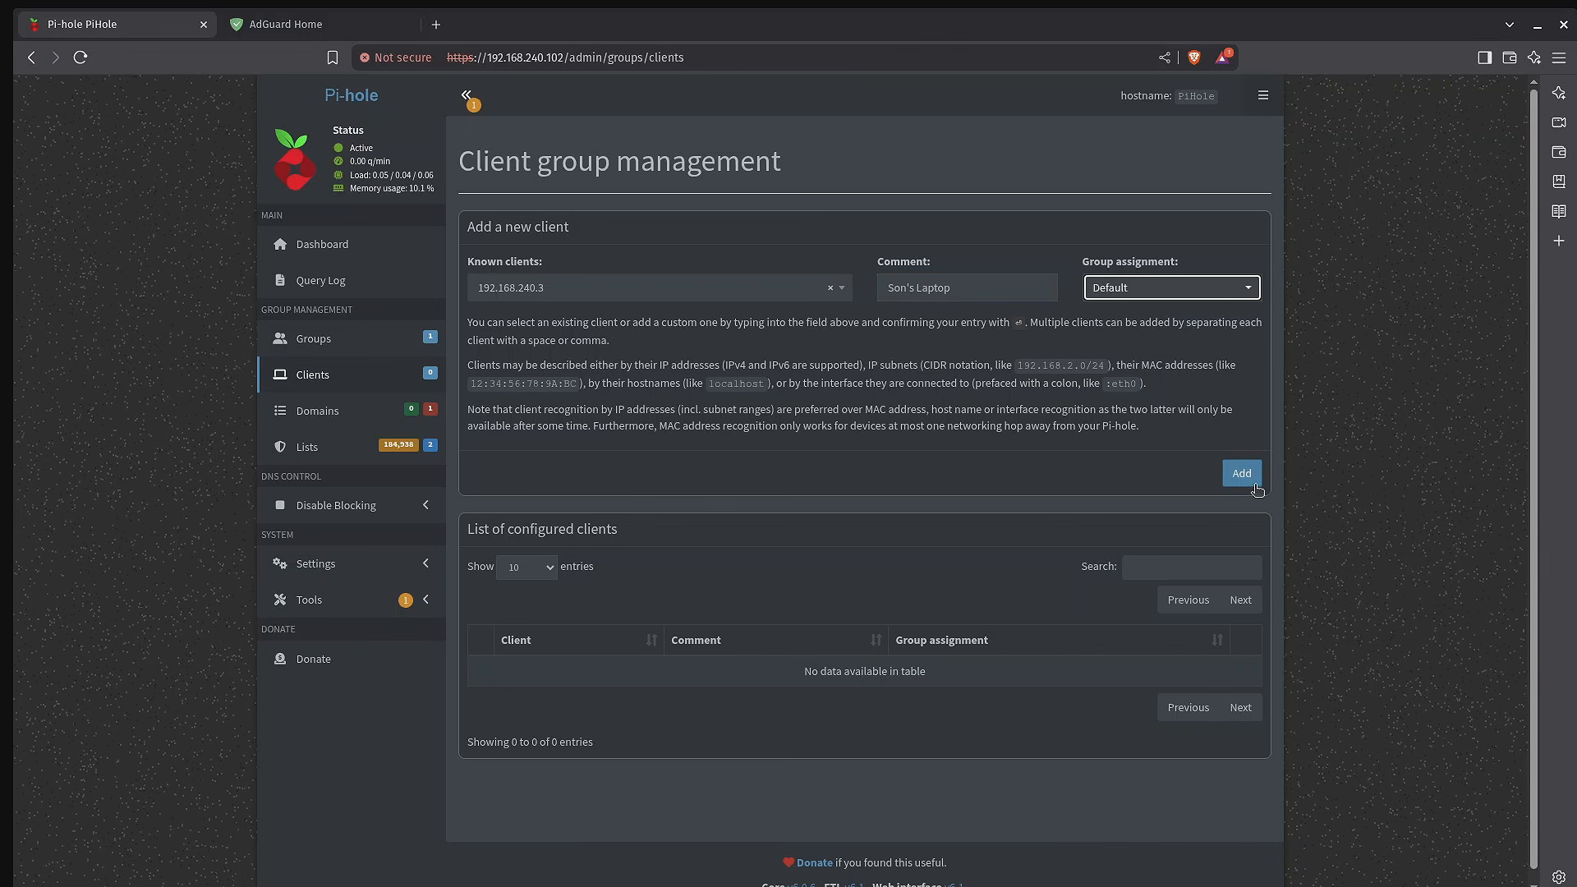
pyautogui.click(1232, 472)
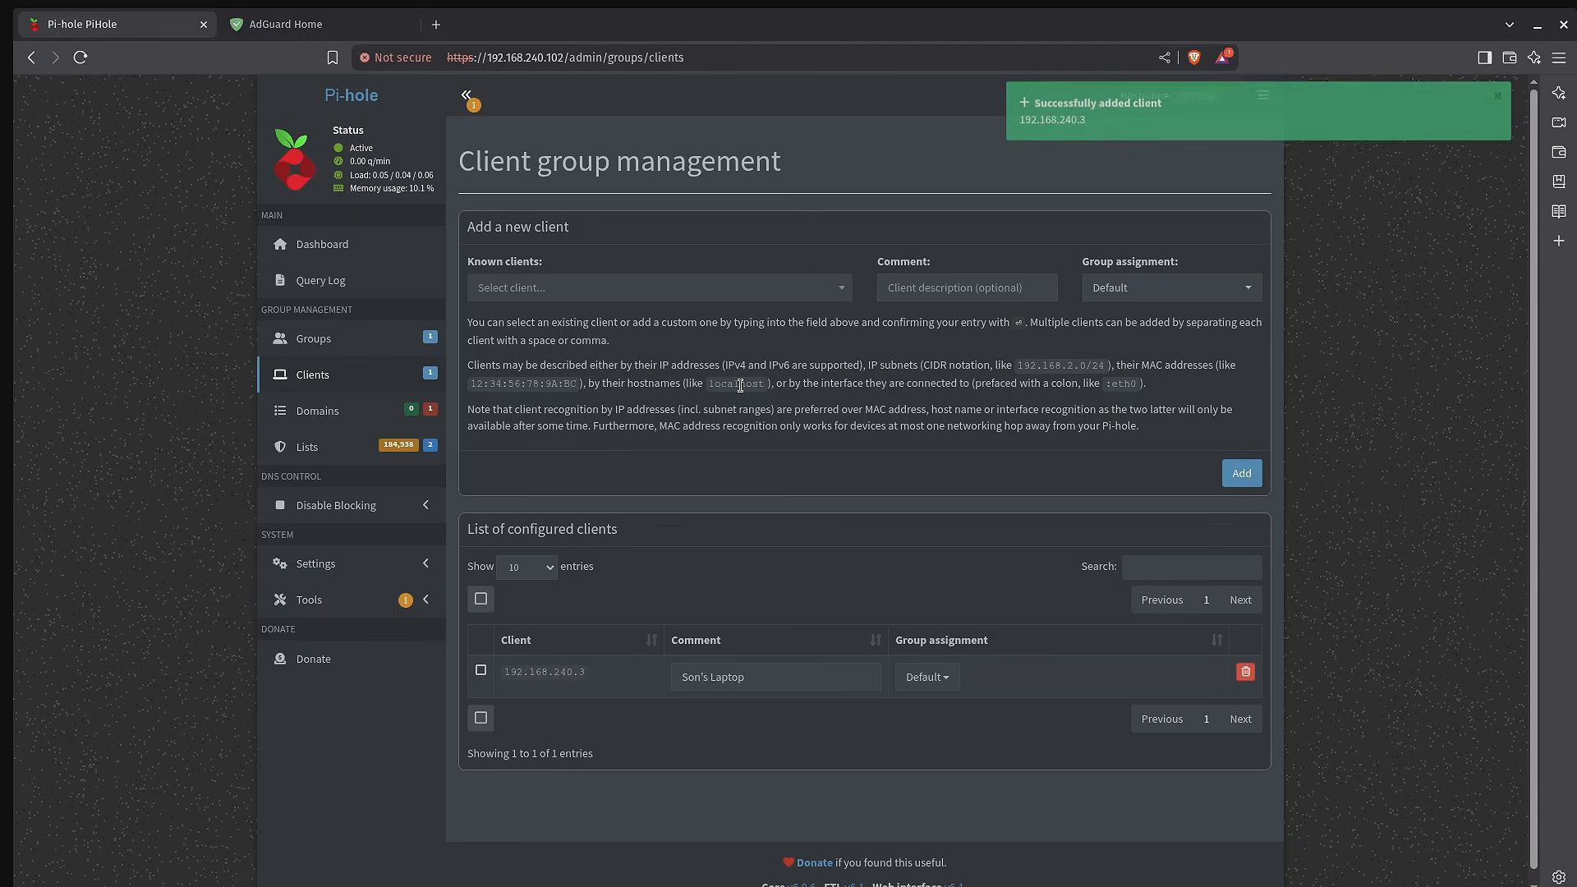
# - Create the Kids and Office(work) groups in Pi-hole's Group management
pyautogui.click(313, 339)
pyautogui.click(669, 293)
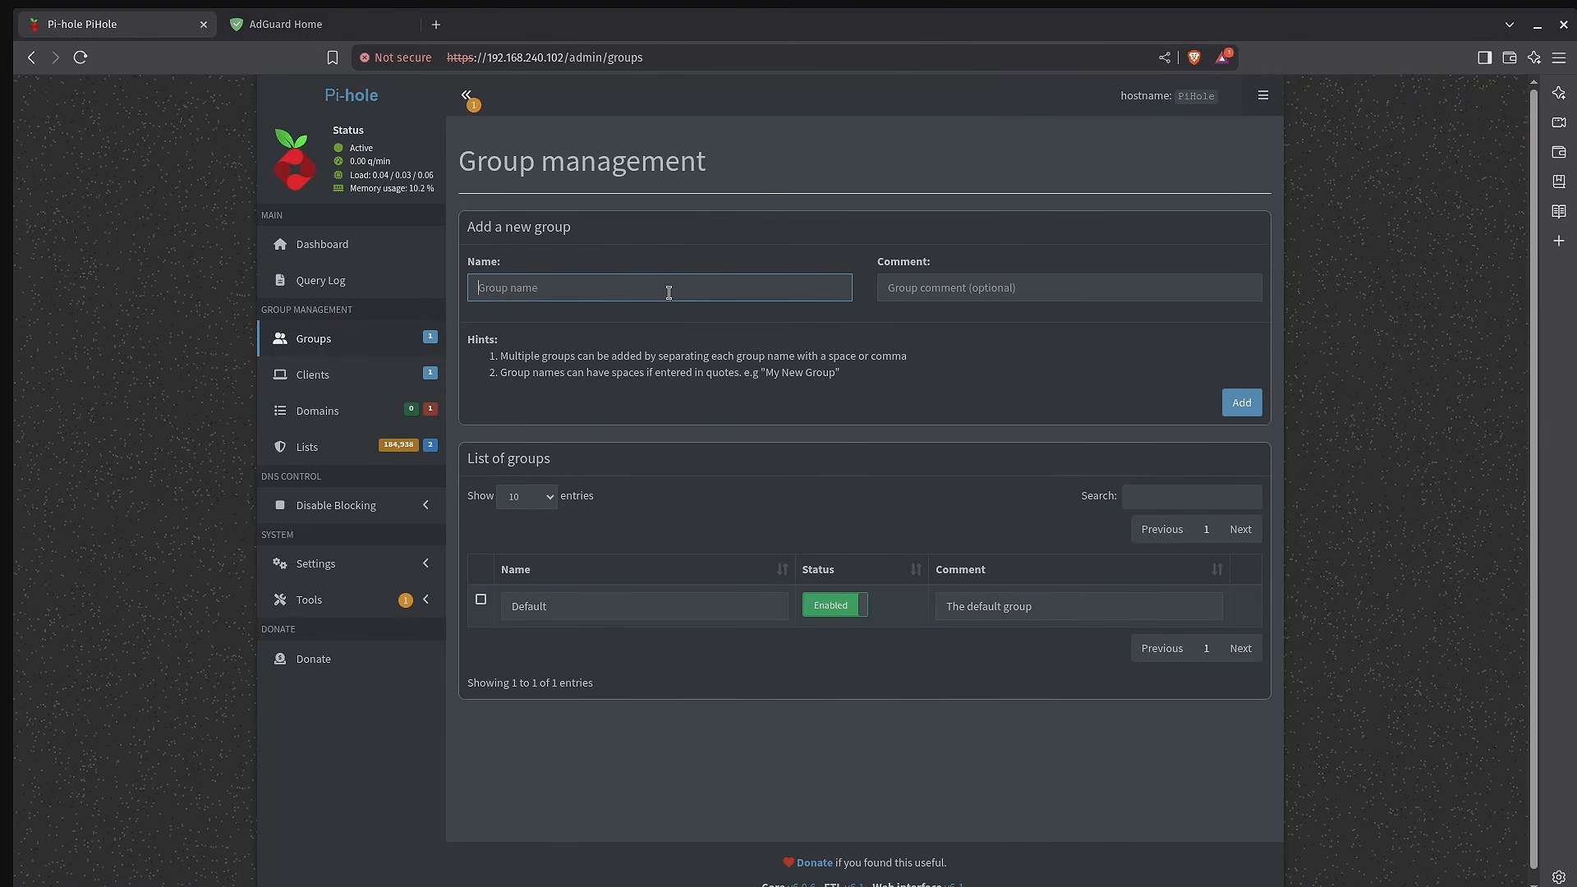
pyautogui.write('Kids')
pyautogui.press('Return')
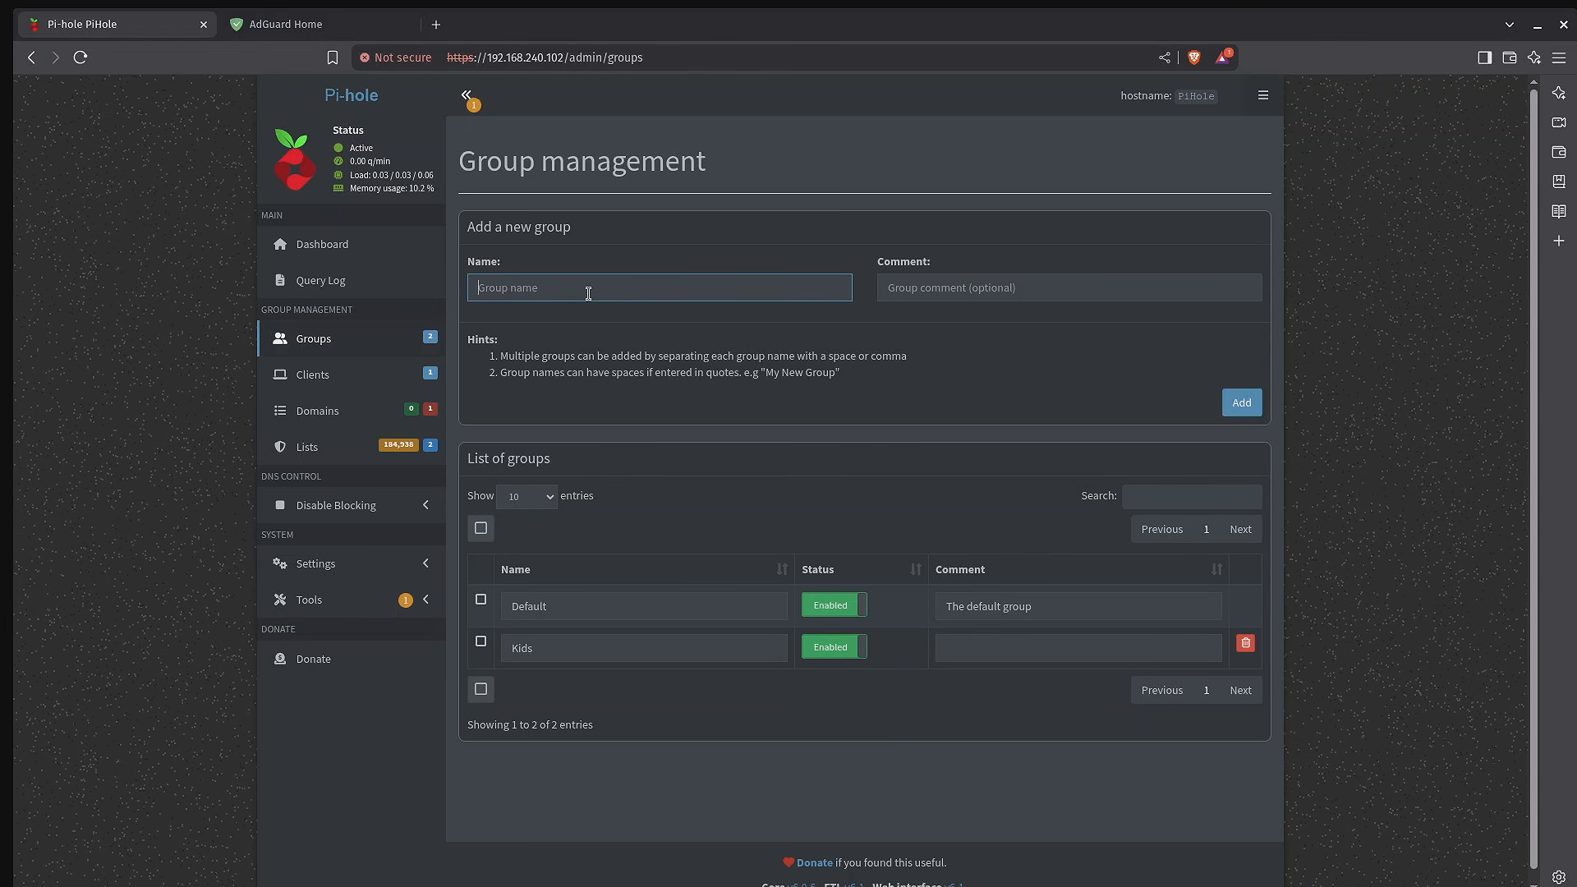
pyautogui.write('Office(work')
pyautogui.click(1253, 405)
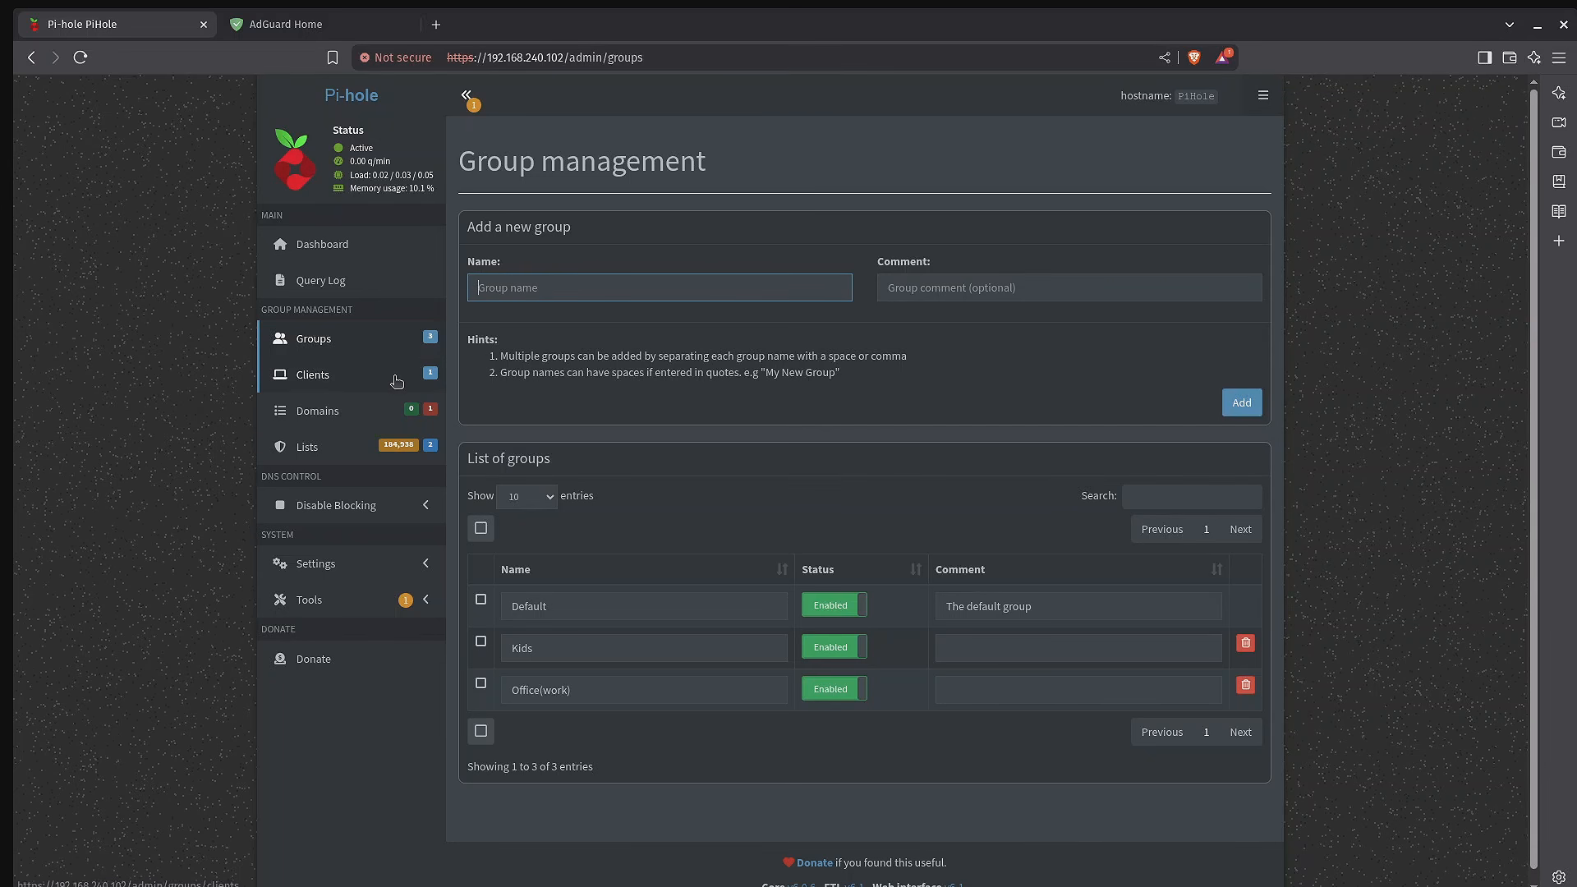
pyautogui.click(397, 380)
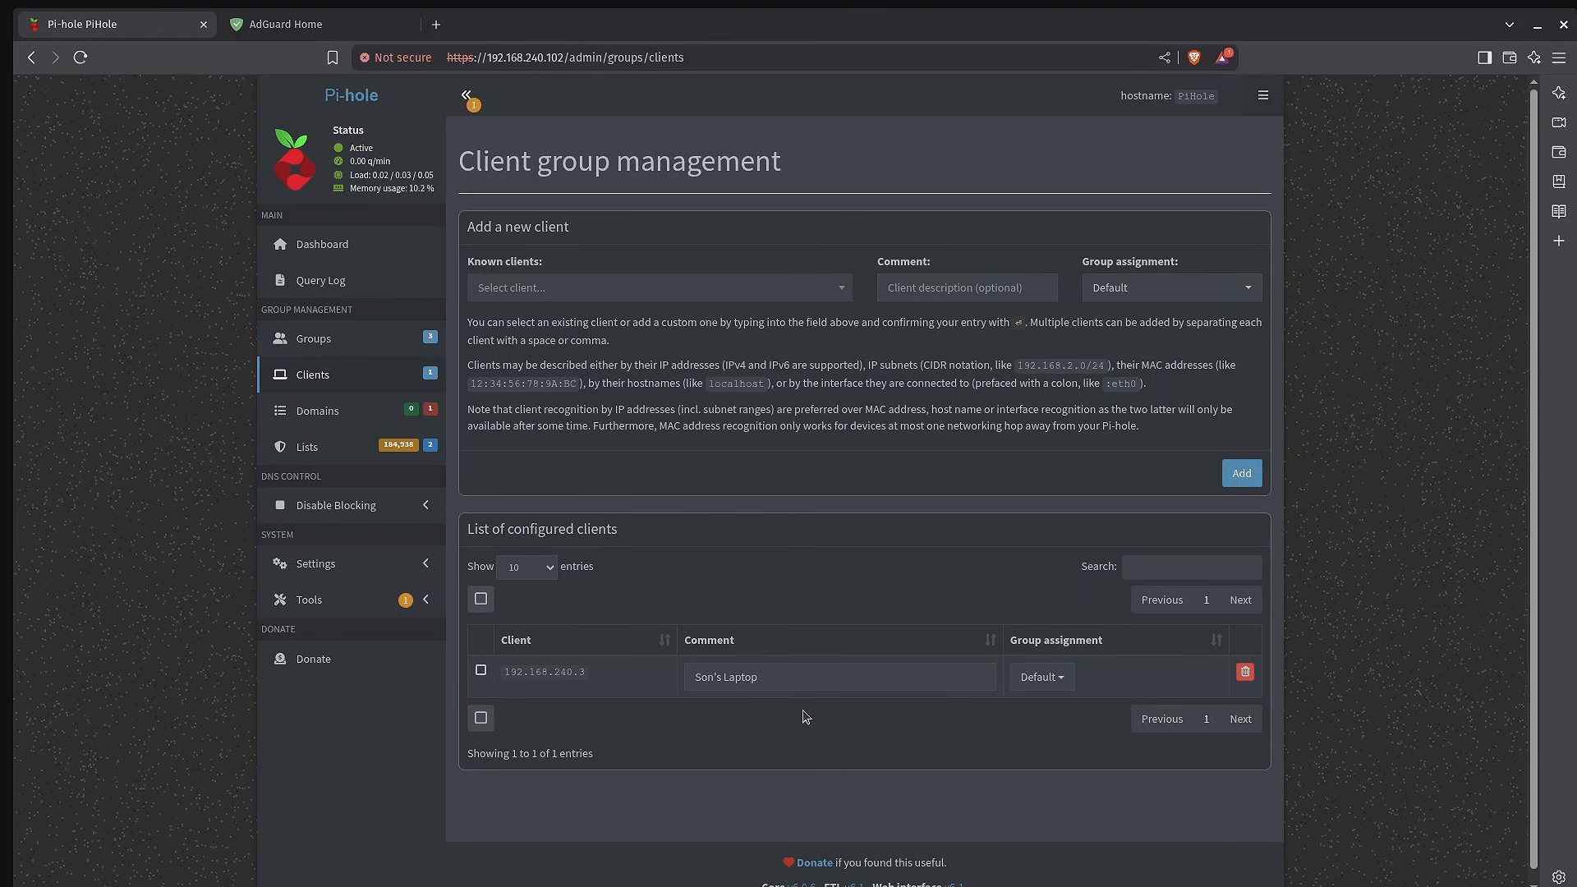
# - Move client 192.168.240.3 (Son's Laptop) from the Default group to Kids
pyautogui.click(1041, 676)
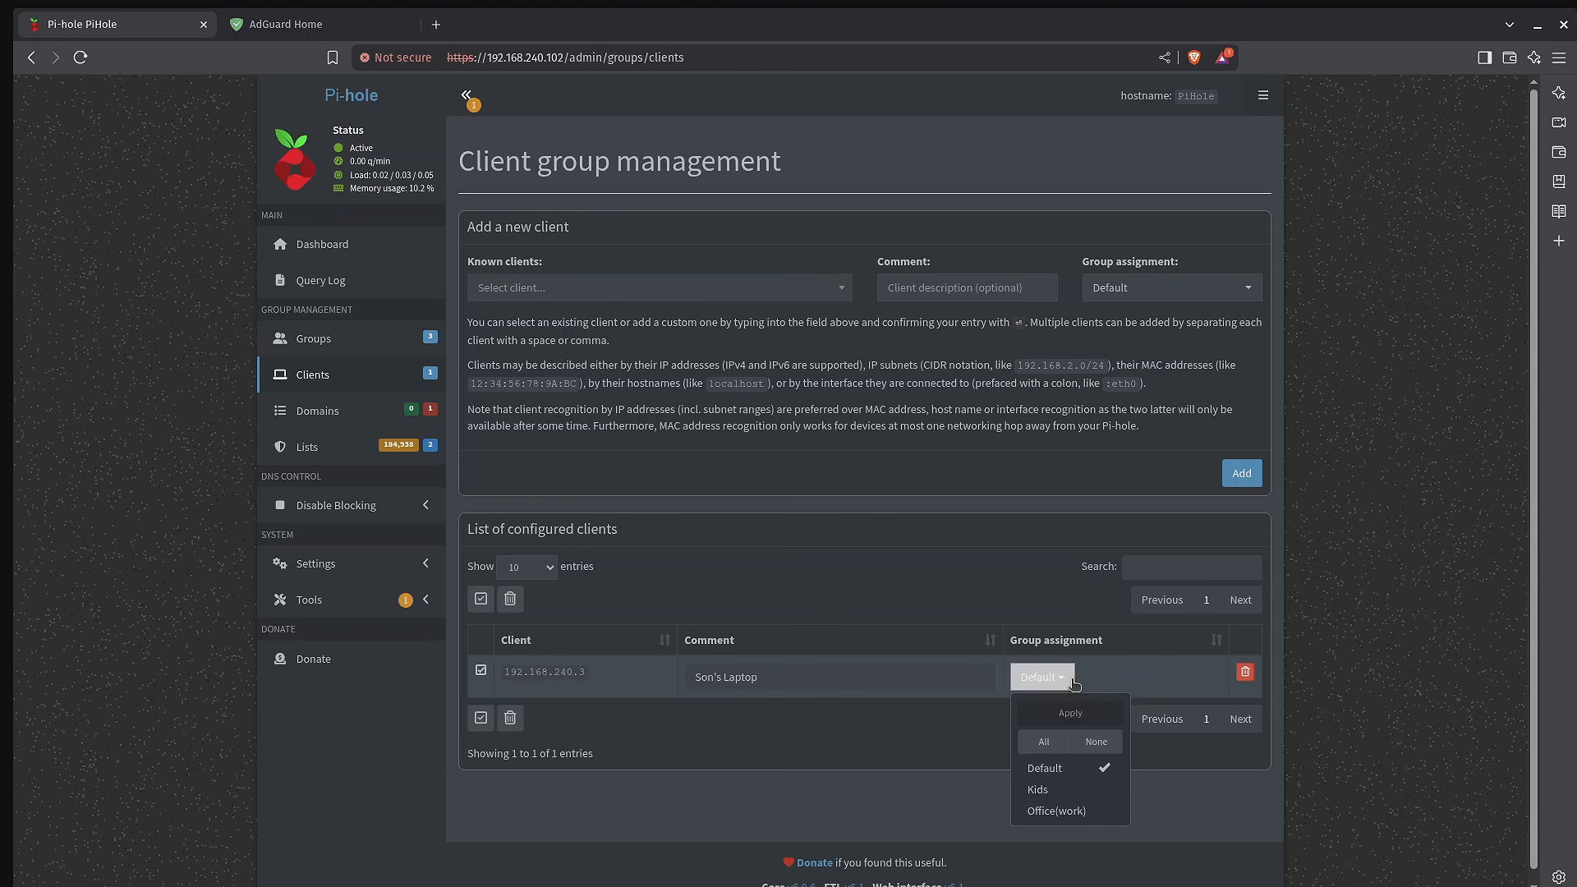
pyautogui.click(1052, 809)
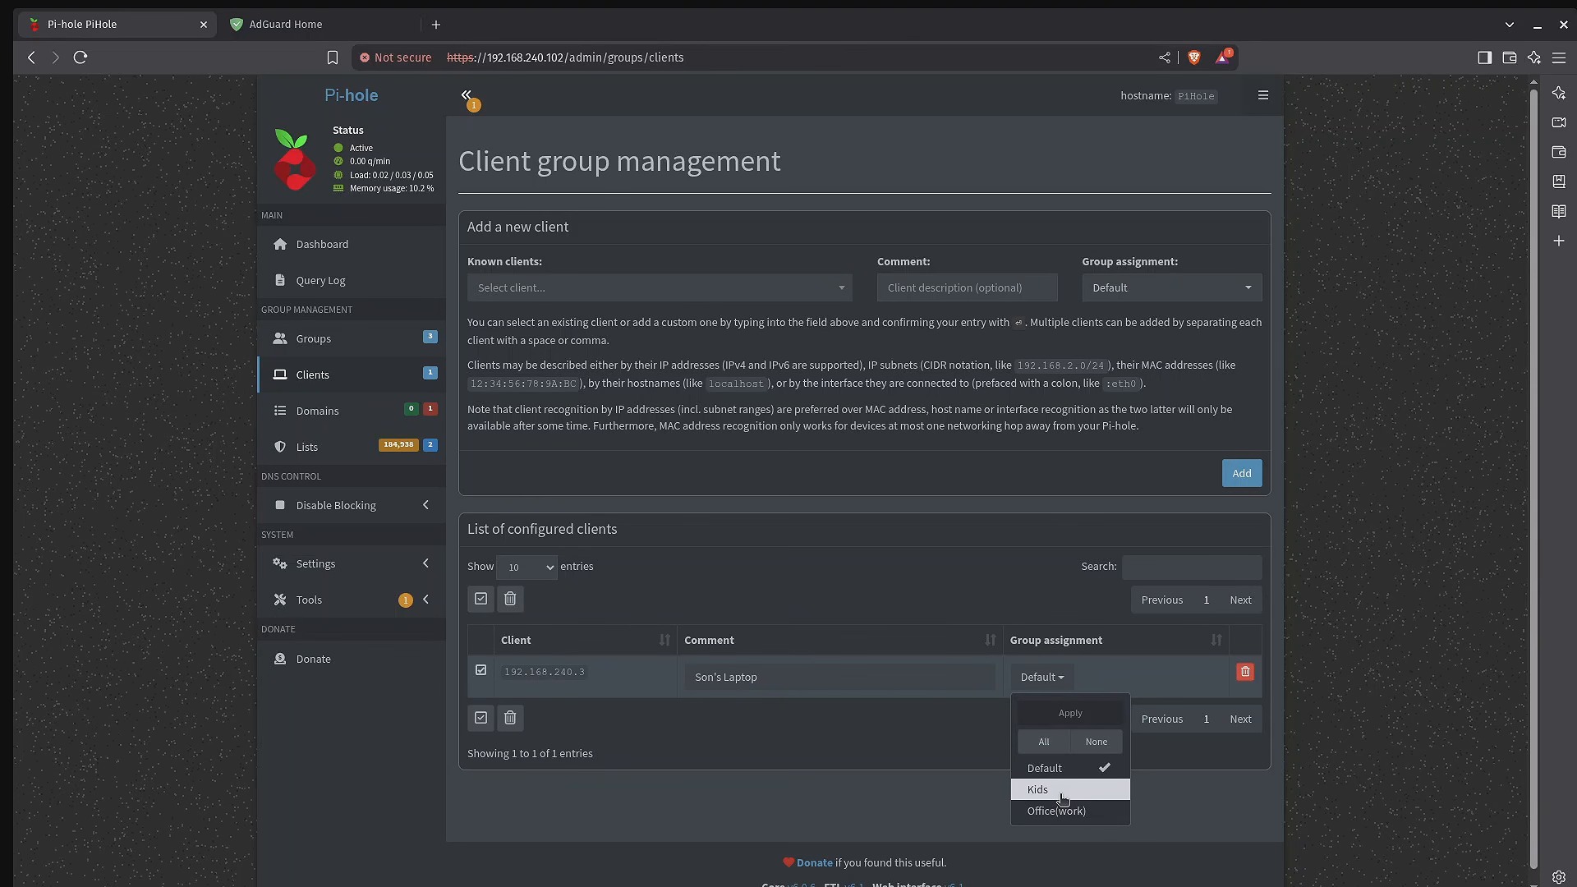
pyautogui.click(1082, 715)
pyautogui.click(1048, 676)
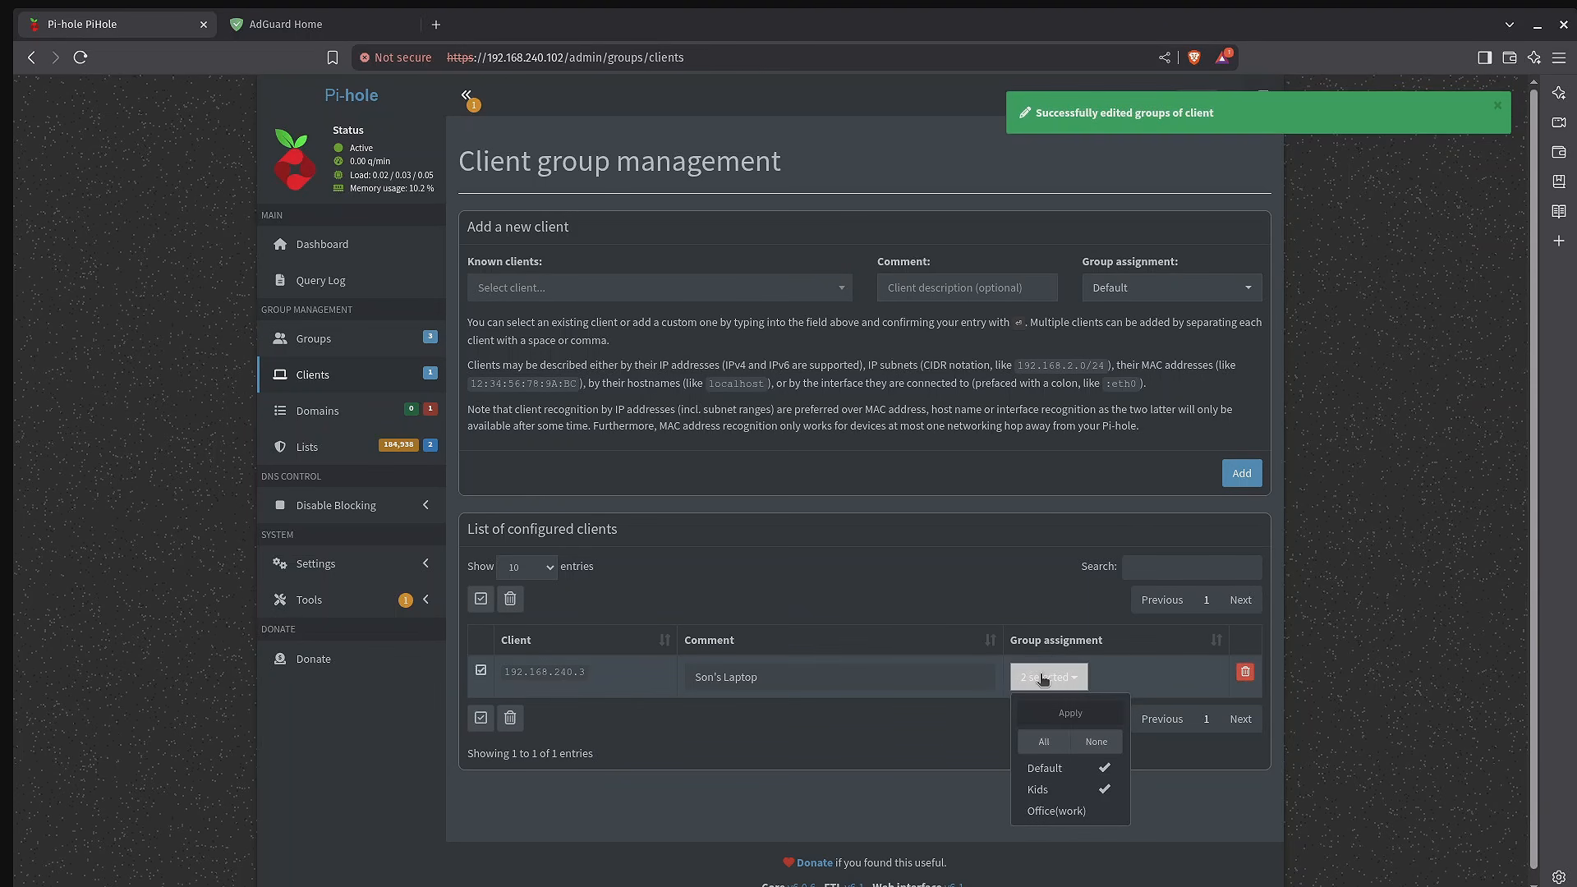
pyautogui.click(1059, 767)
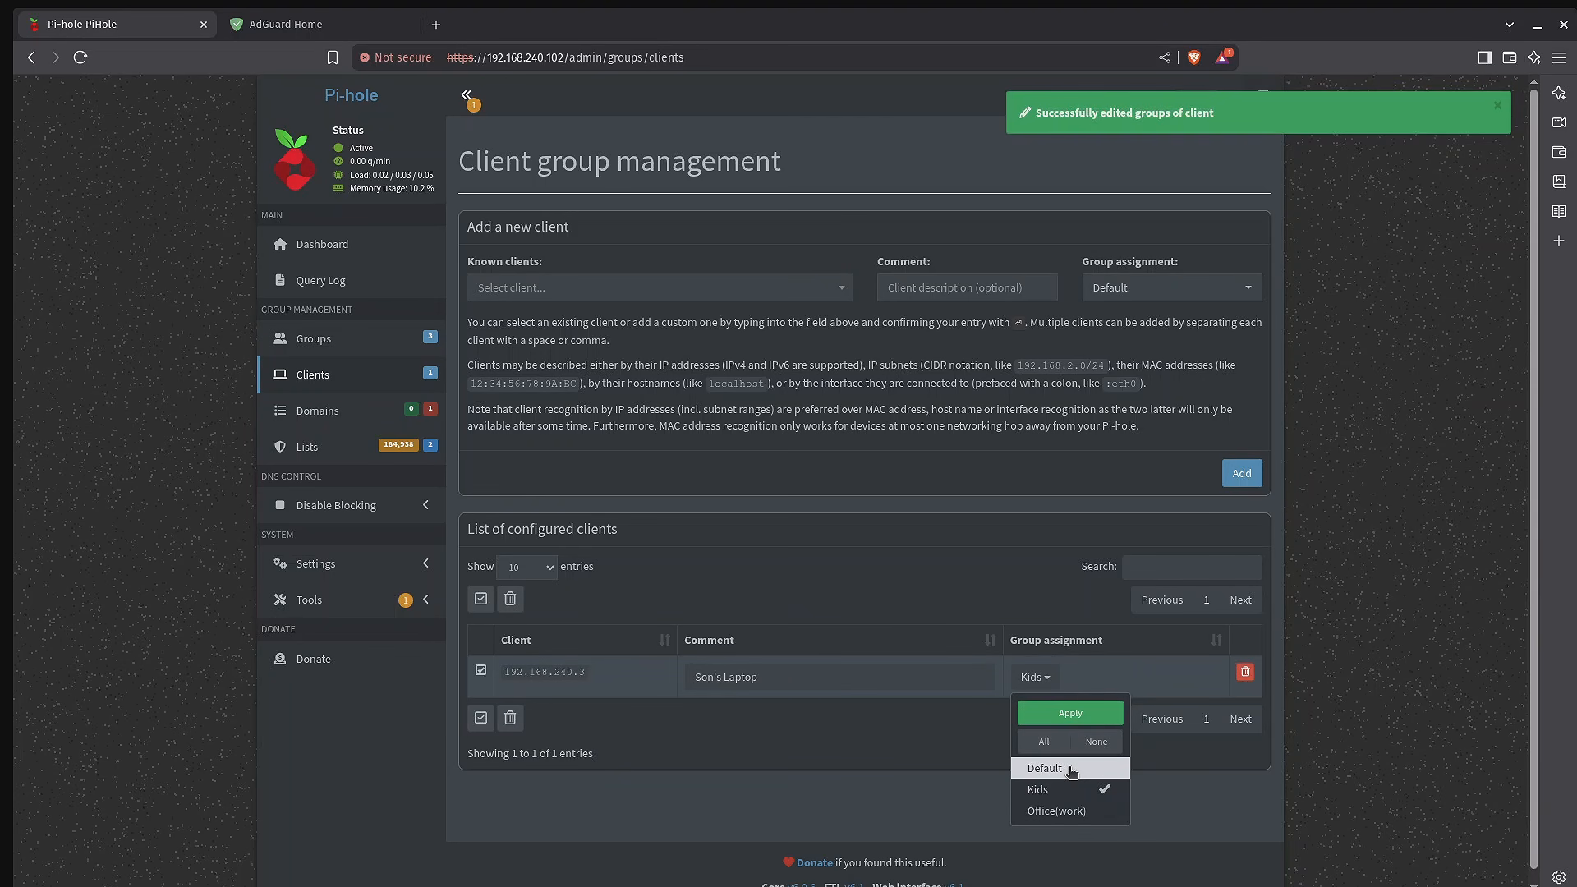
pyautogui.click(1071, 714)
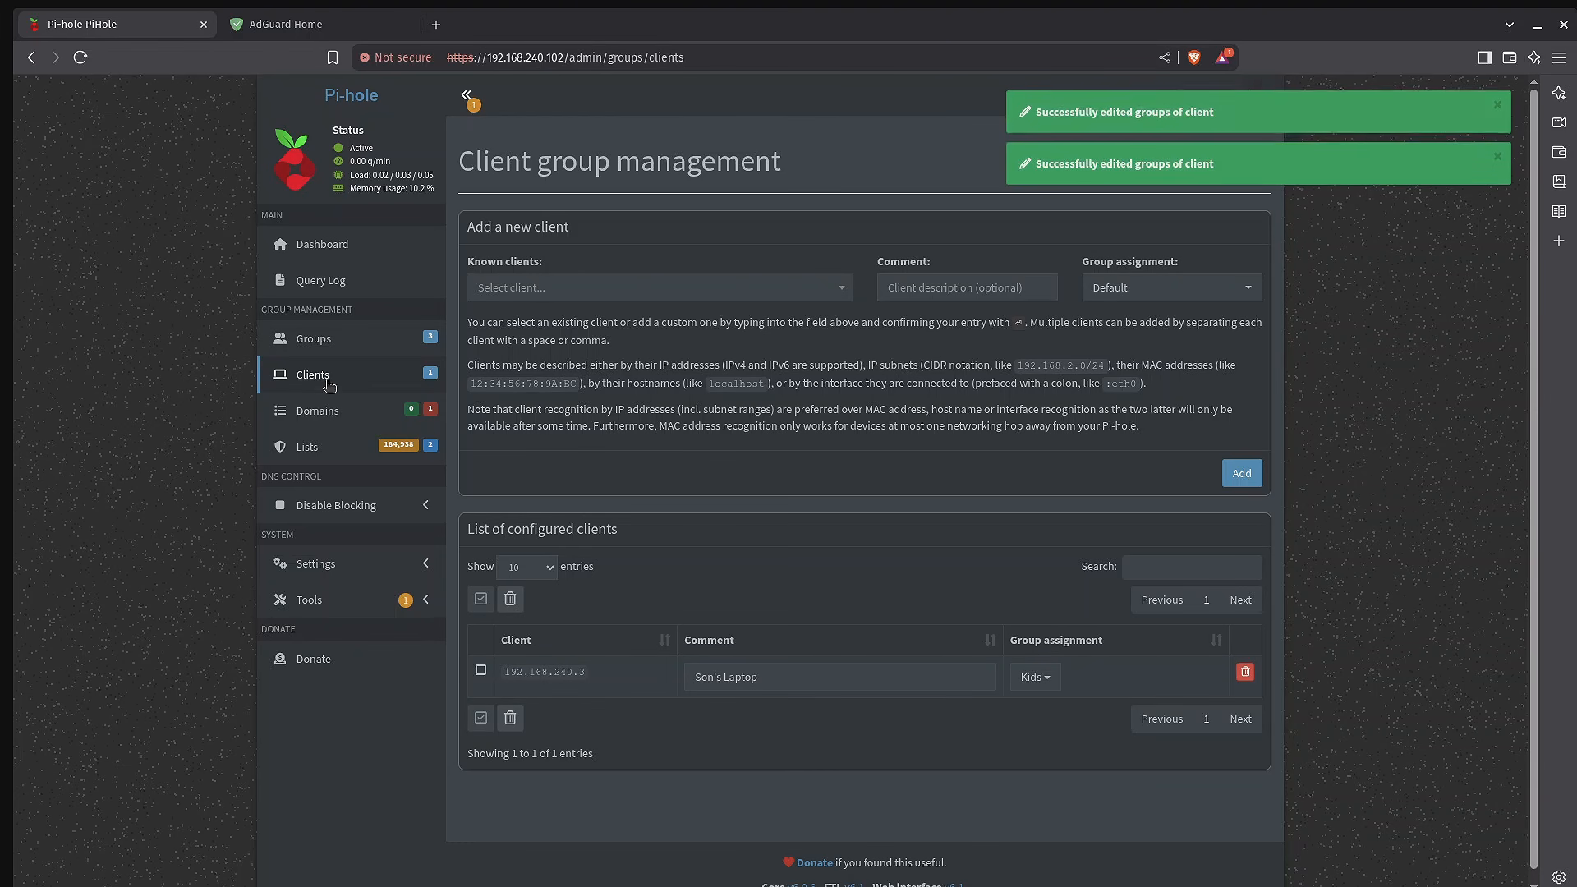
pyautogui.click(340, 455)
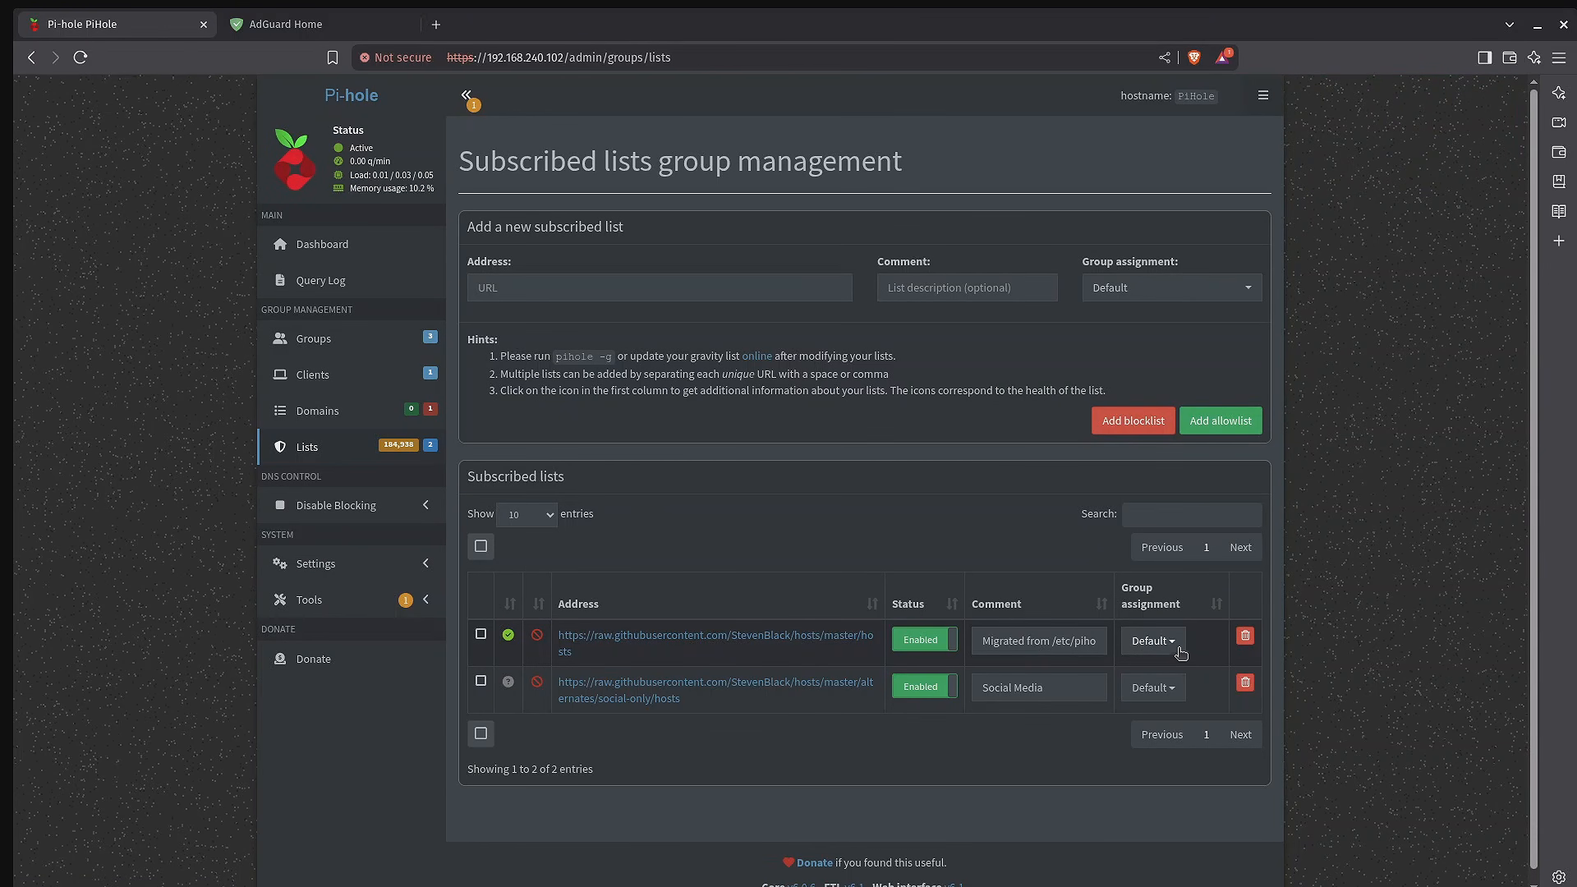
# - Assign the Social Media list to Kids and Office(work), removing it from Default
pyautogui.click(1173, 694)
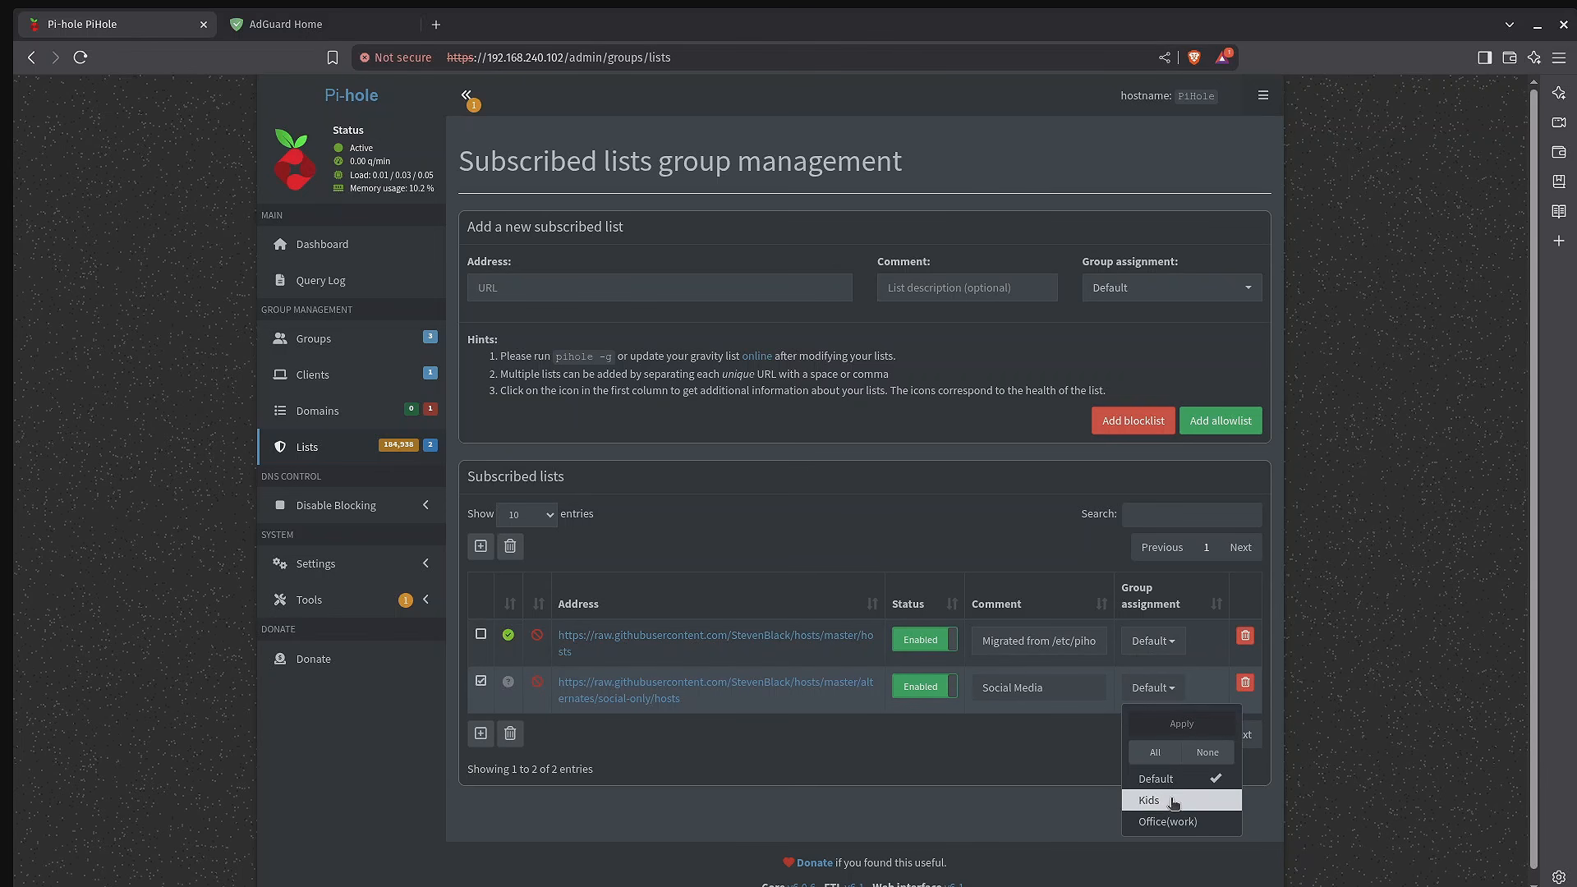
pyautogui.click(1164, 801)
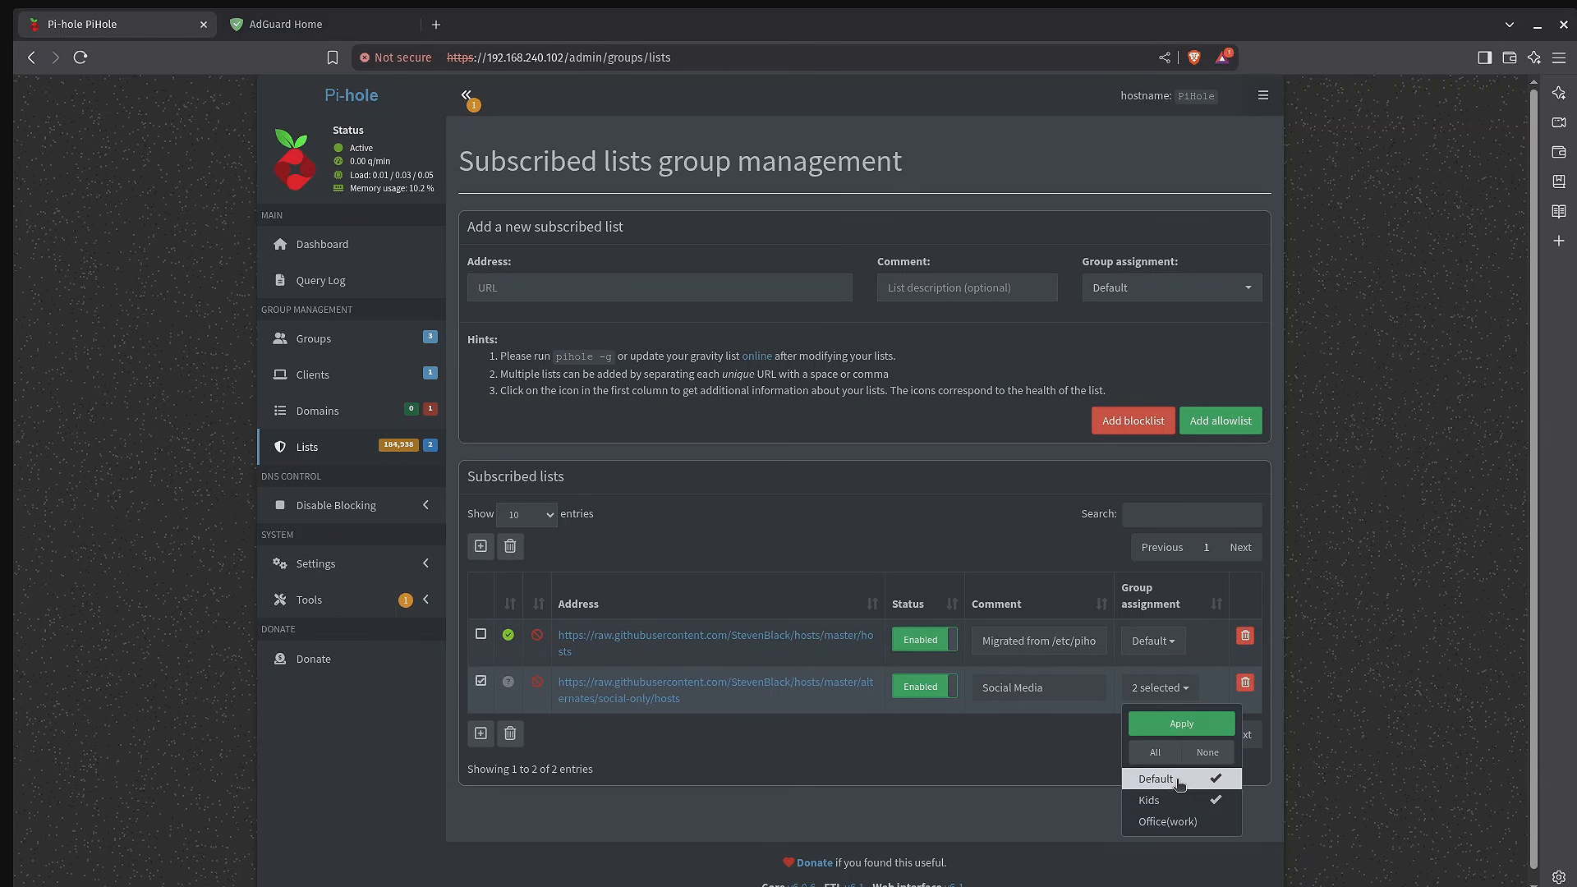
pyautogui.click(1179, 784)
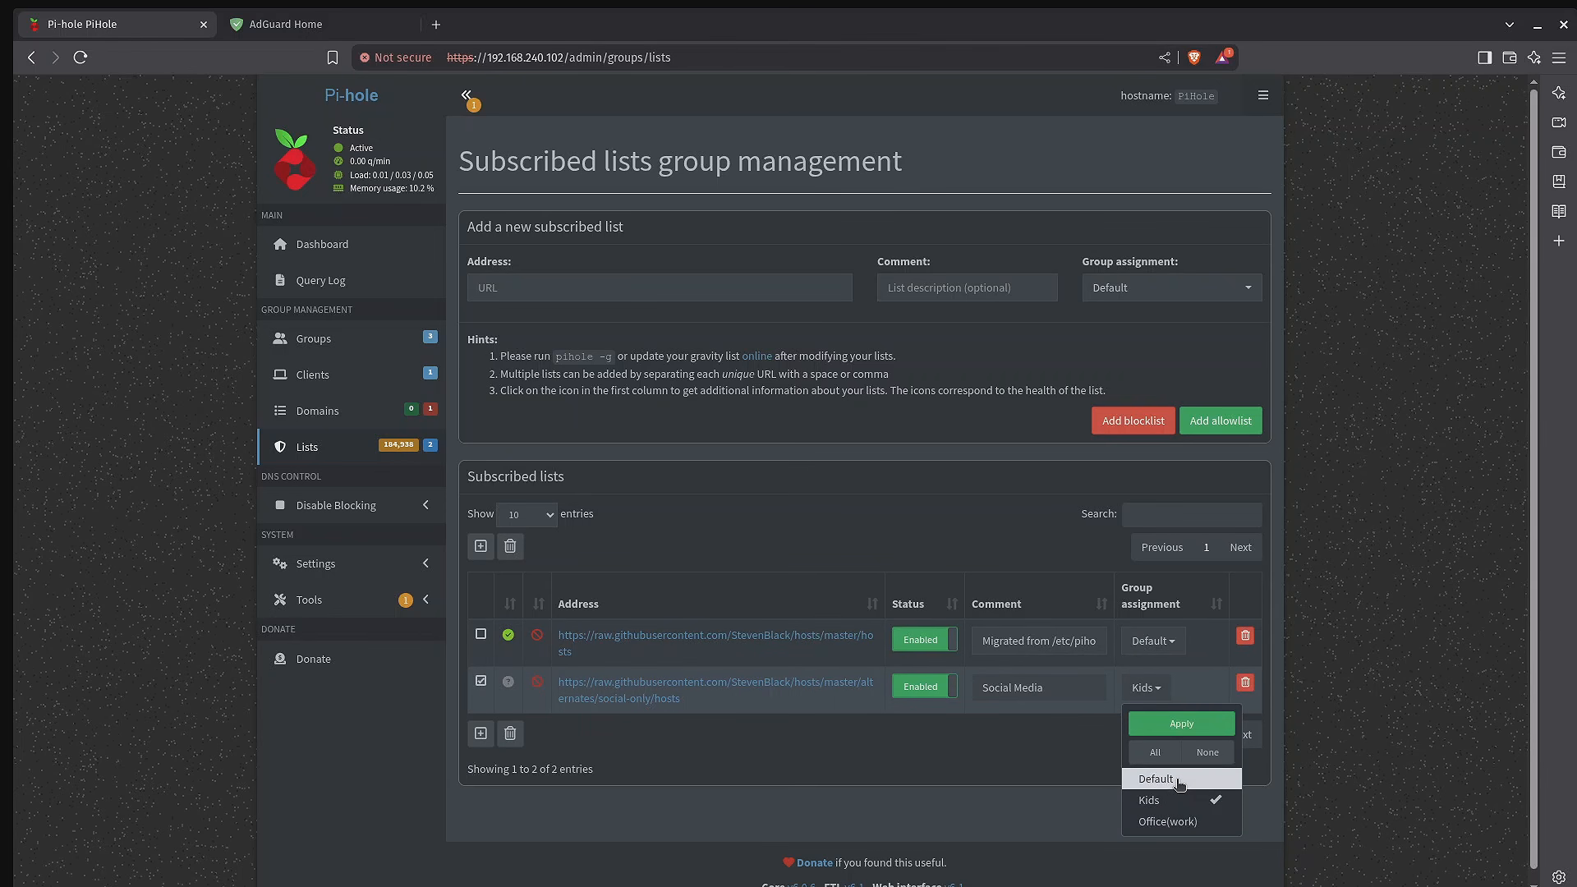
pyautogui.click(1195, 823)
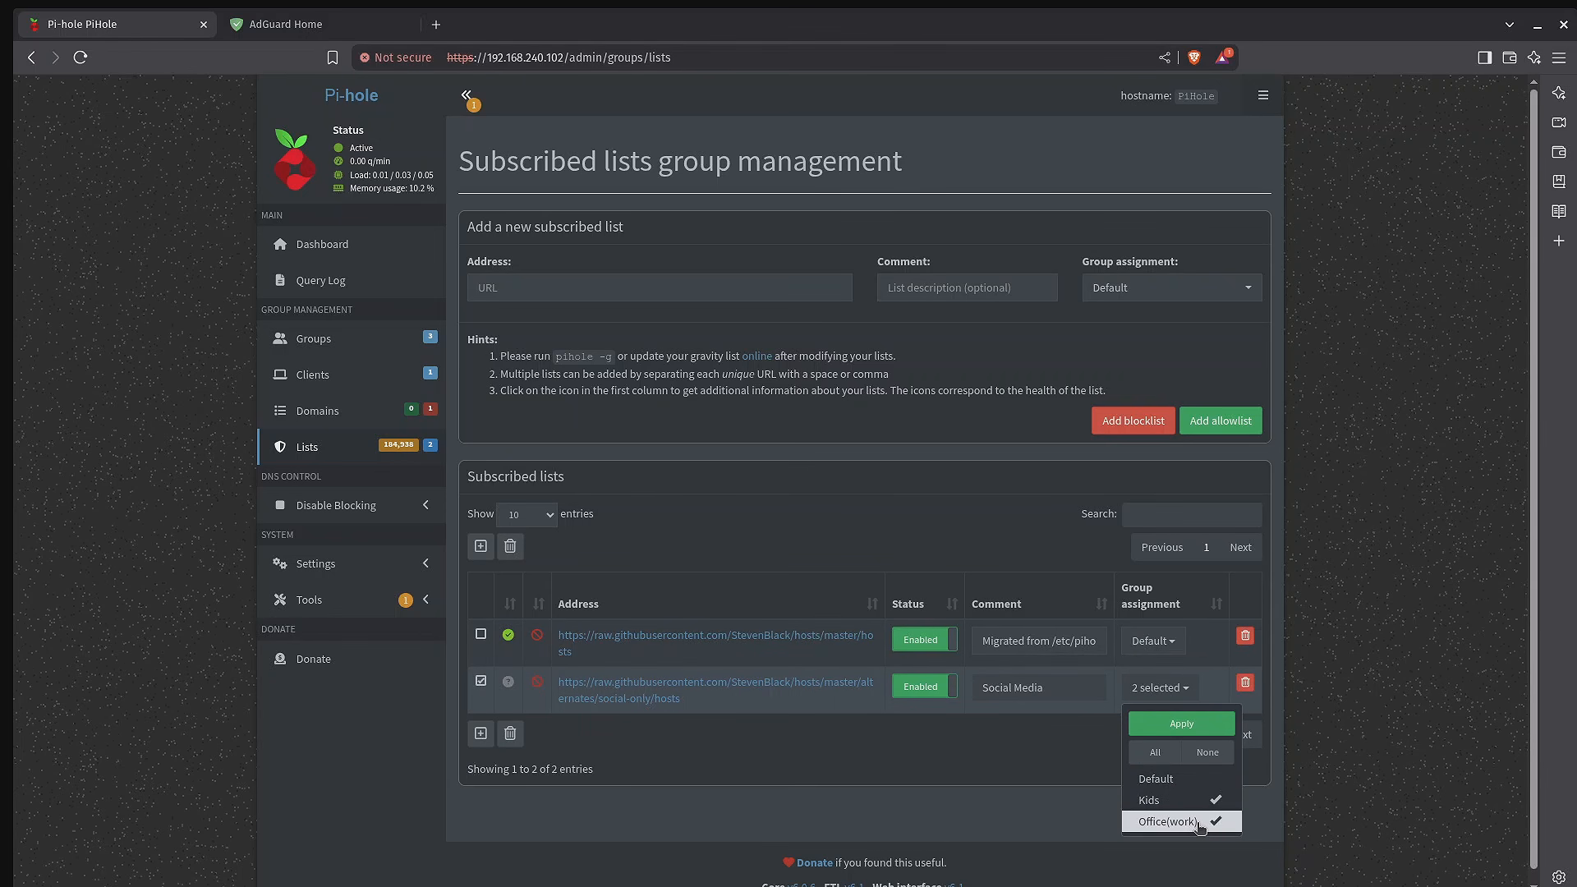
pyautogui.click(1180, 723)
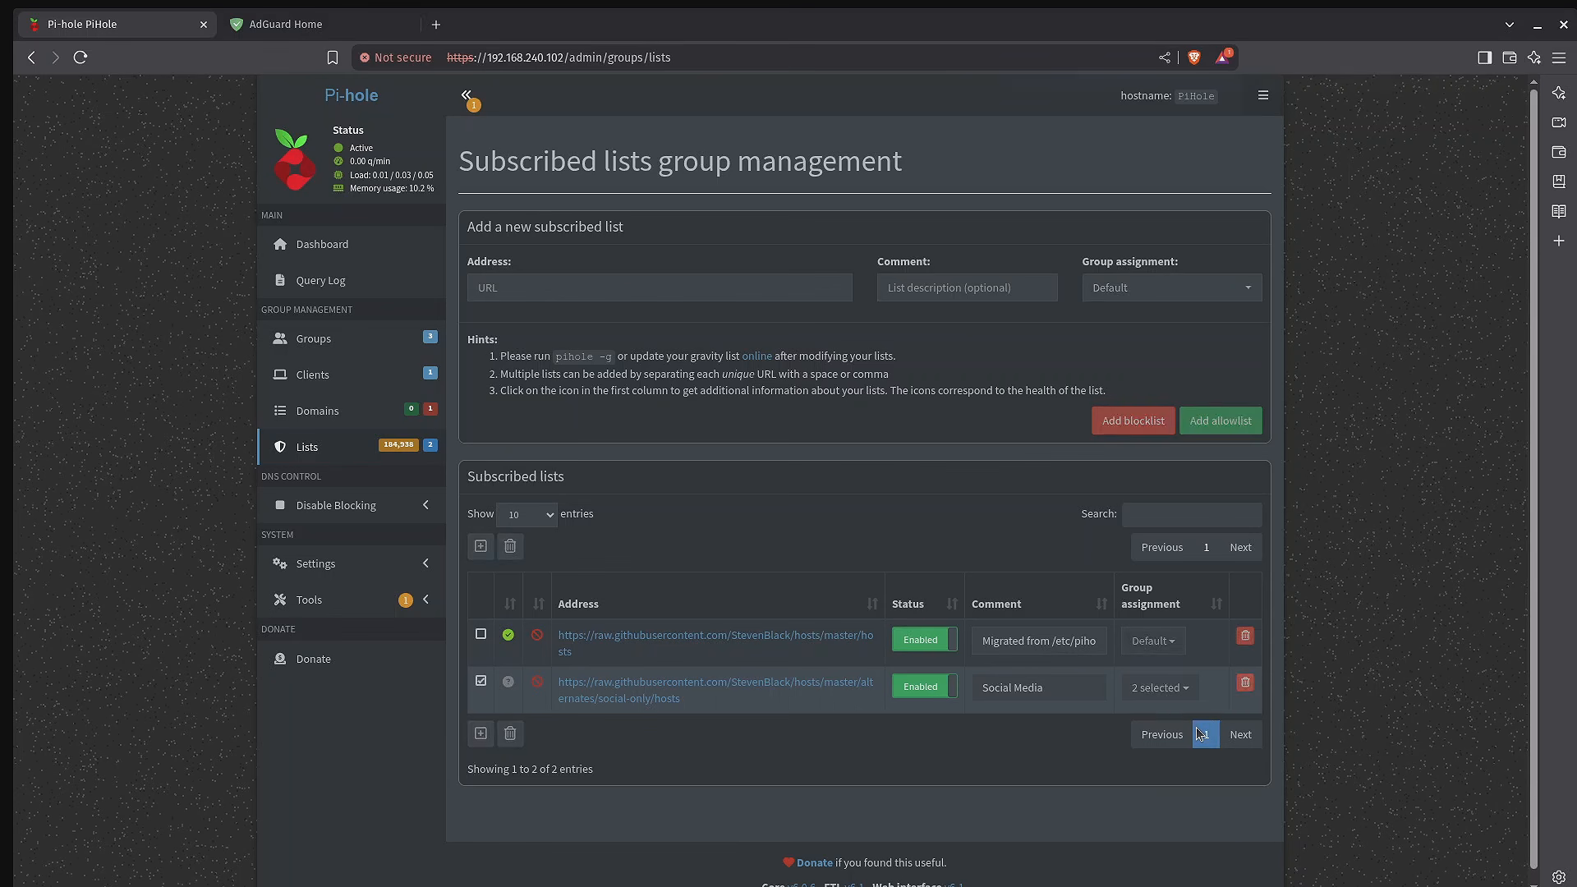
pyautogui.click(357, 386)
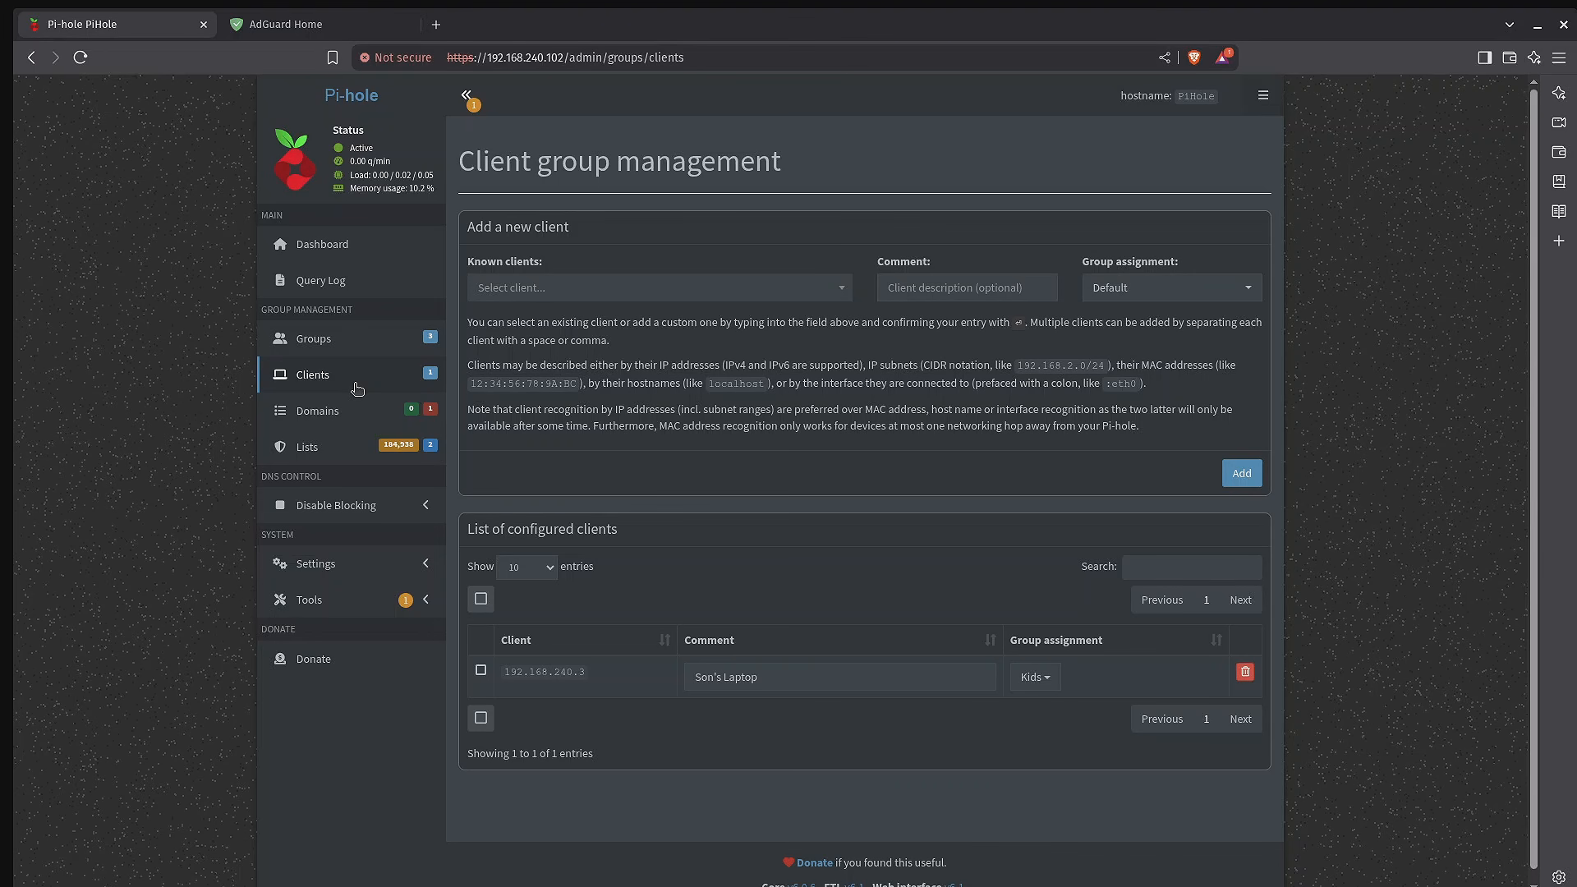
# - In AdGuard Home's Add Client form, browse the device tags such as device_gameconsole
pyautogui.click(314, 26)
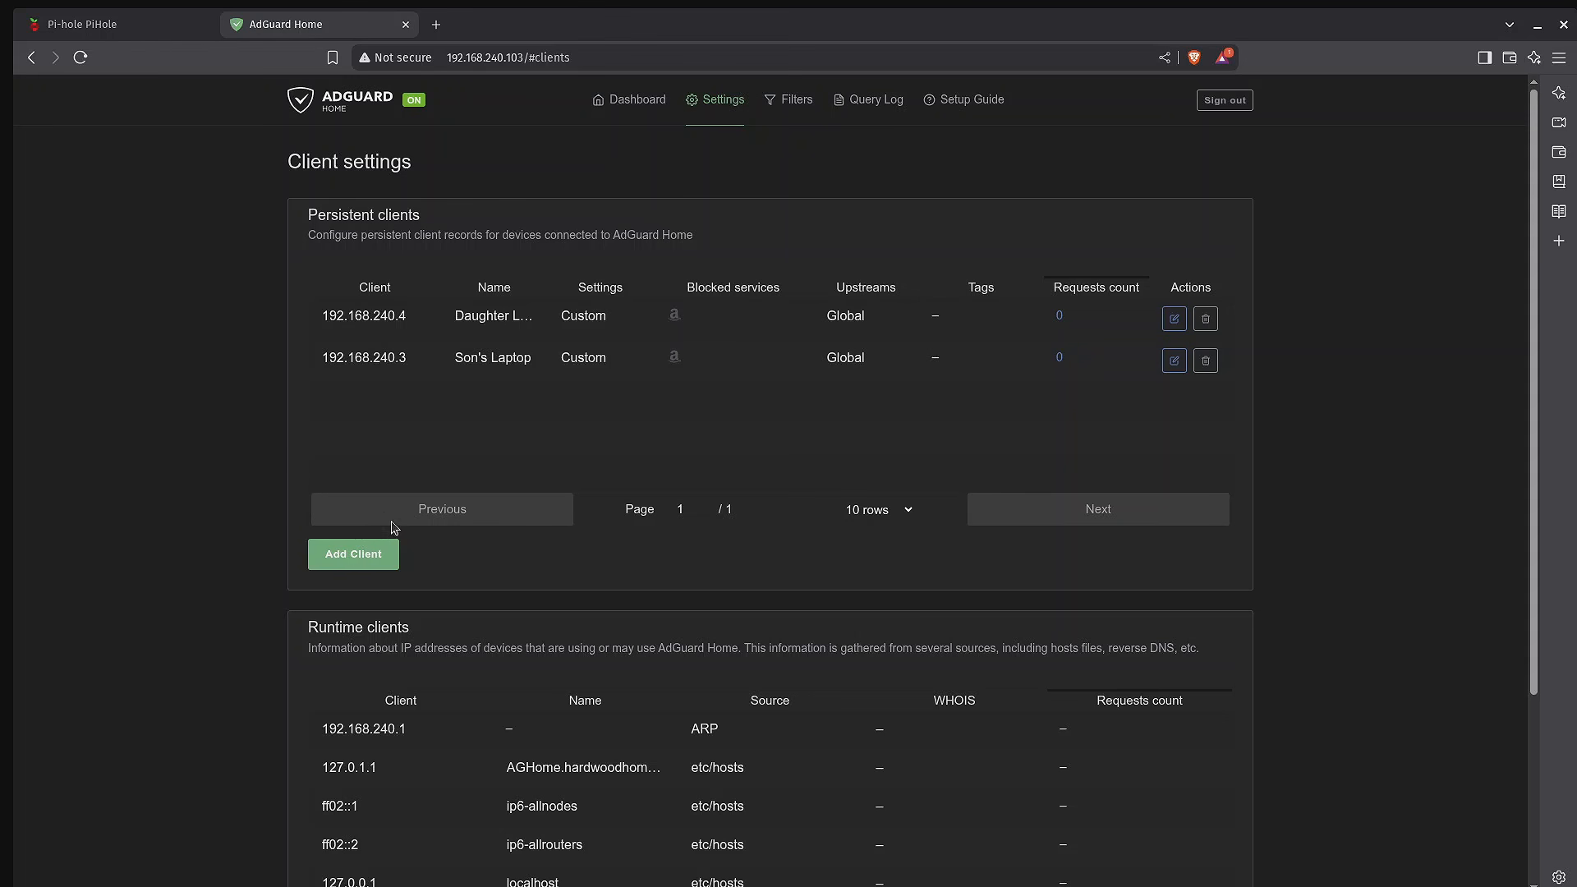
pyautogui.click(373, 557)
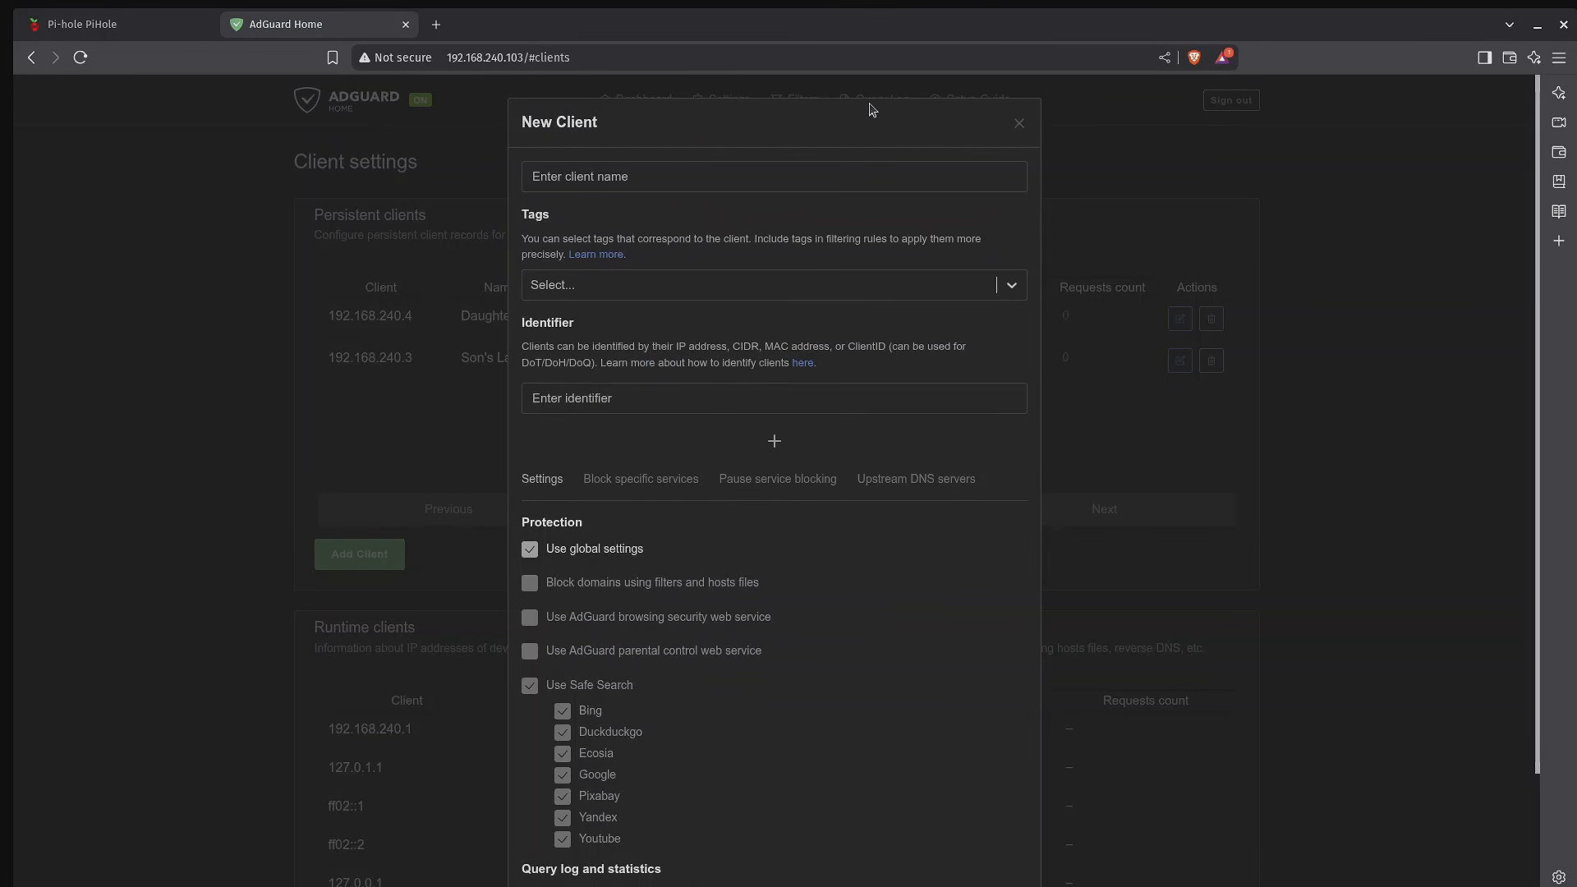
pyautogui.click(1012, 287)
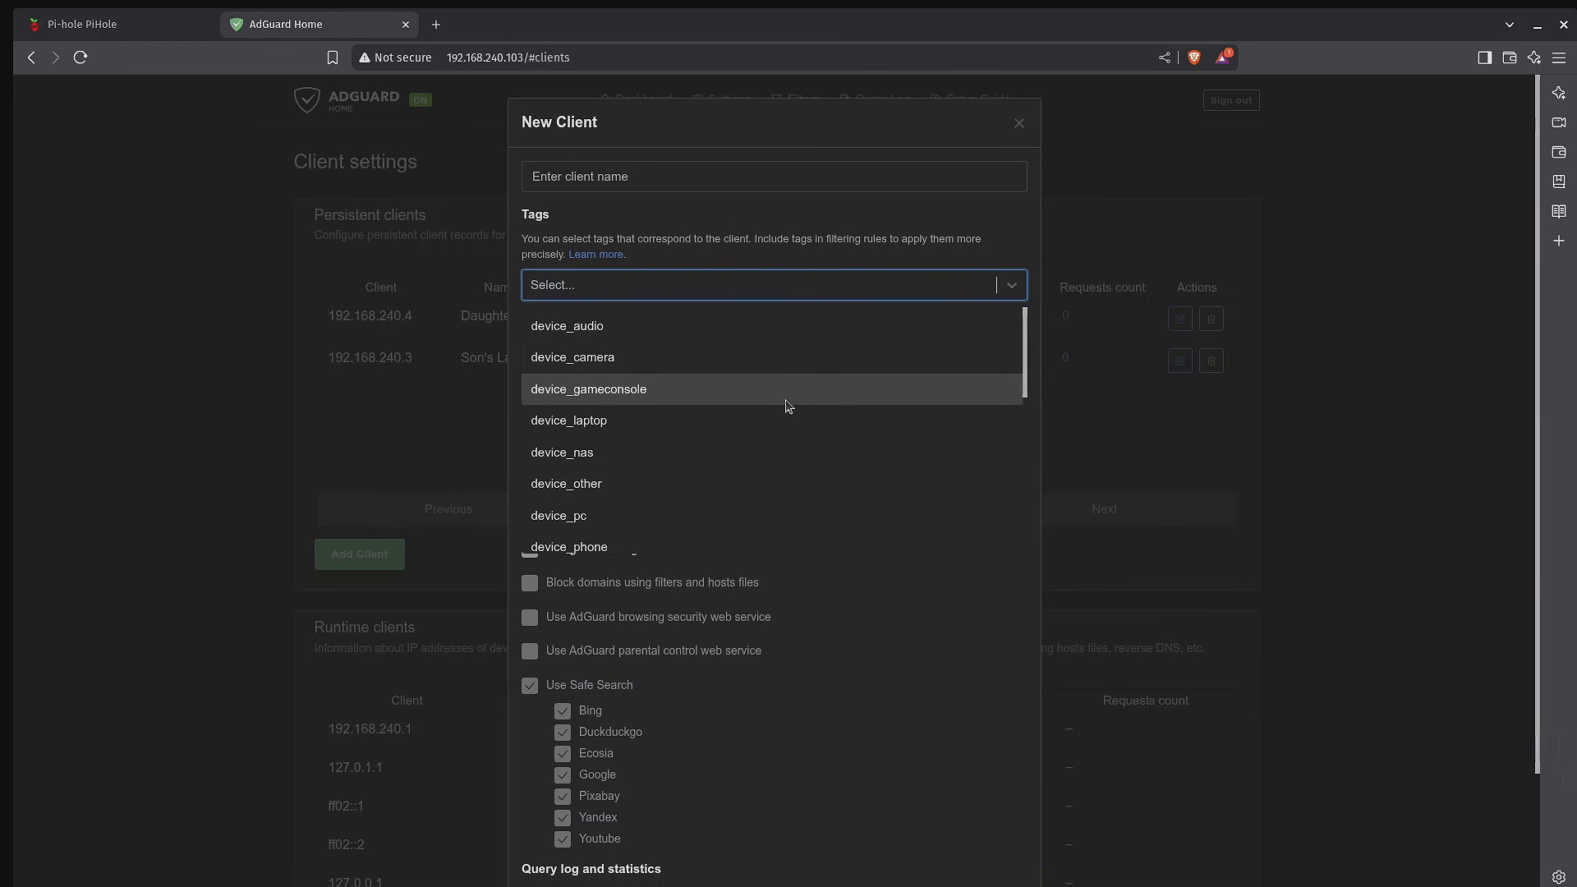
pyautogui.click(657, 393)
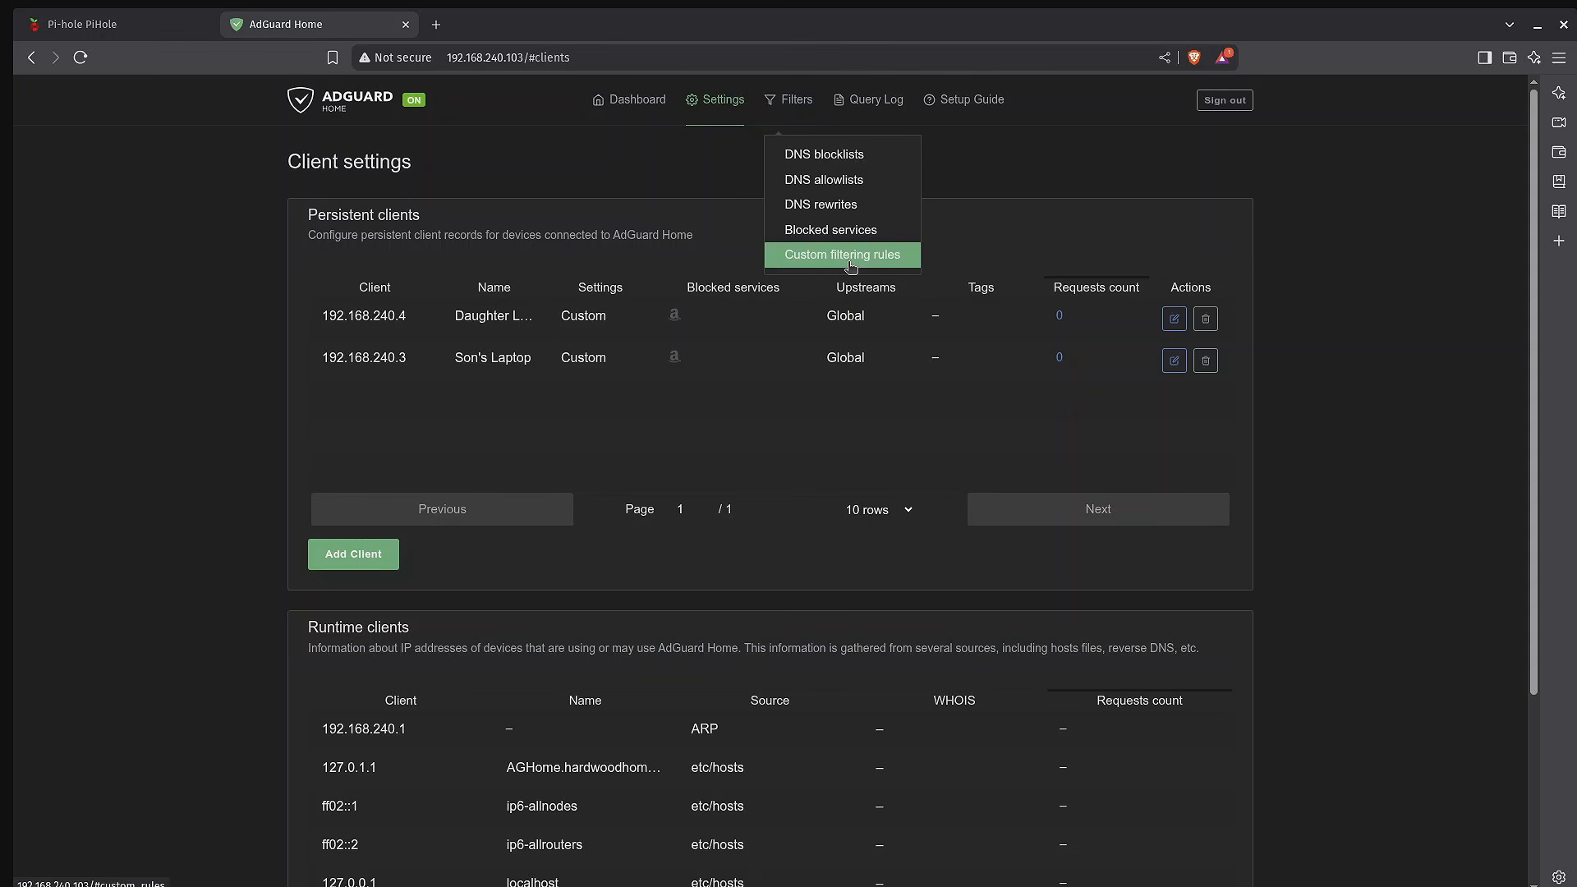
pyautogui.click(836, 256)
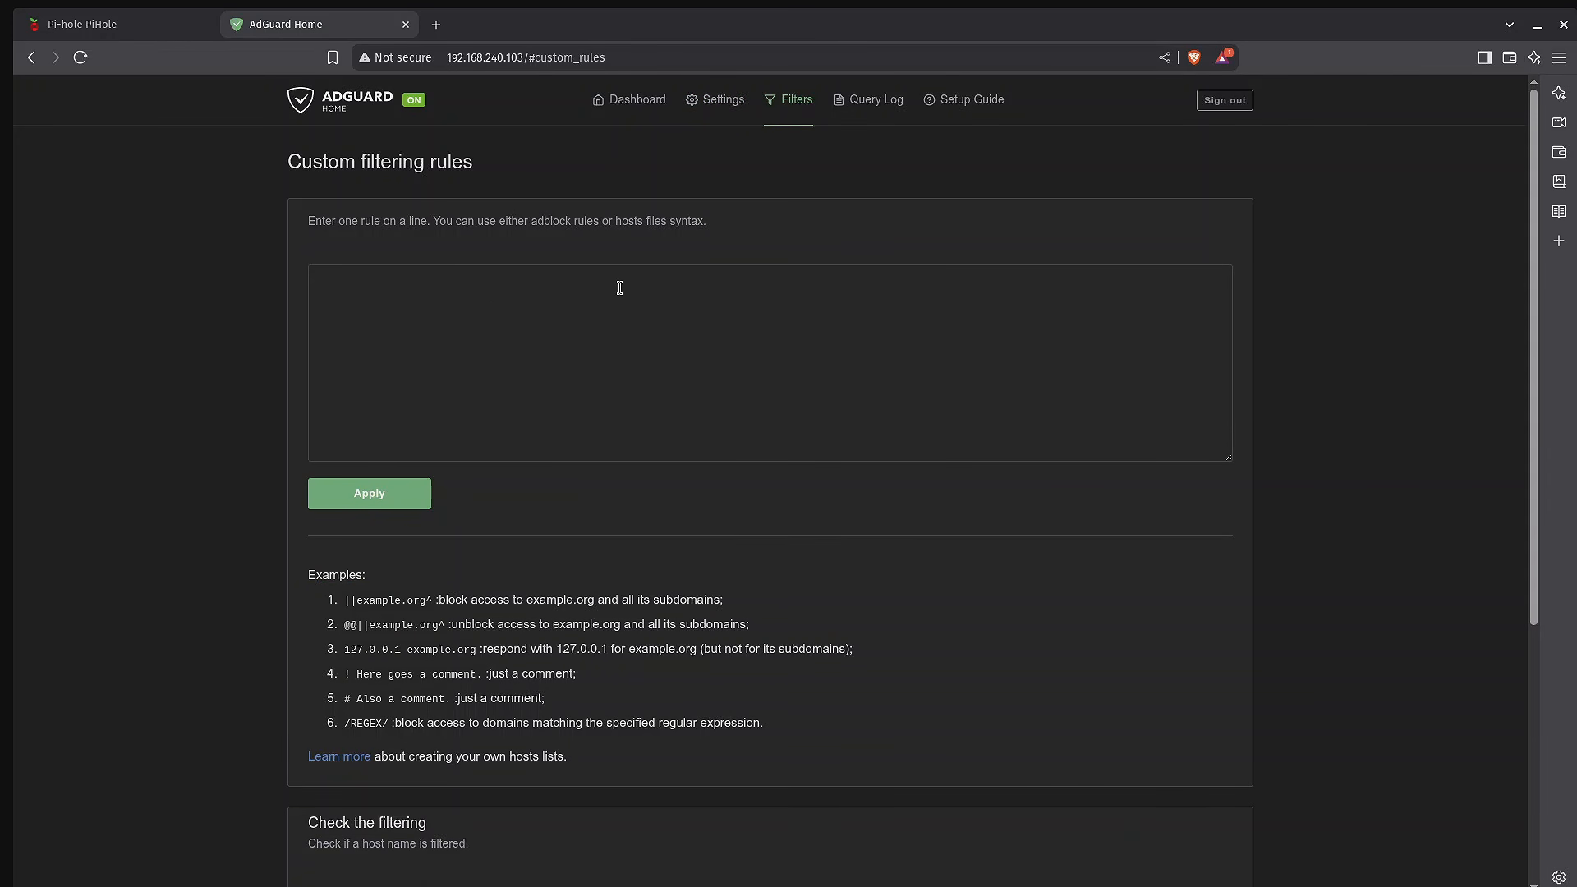
# - Open Filters > DNS blocklists, briefly comparing against Pi-hole's client groups
pyautogui.click(791, 101)
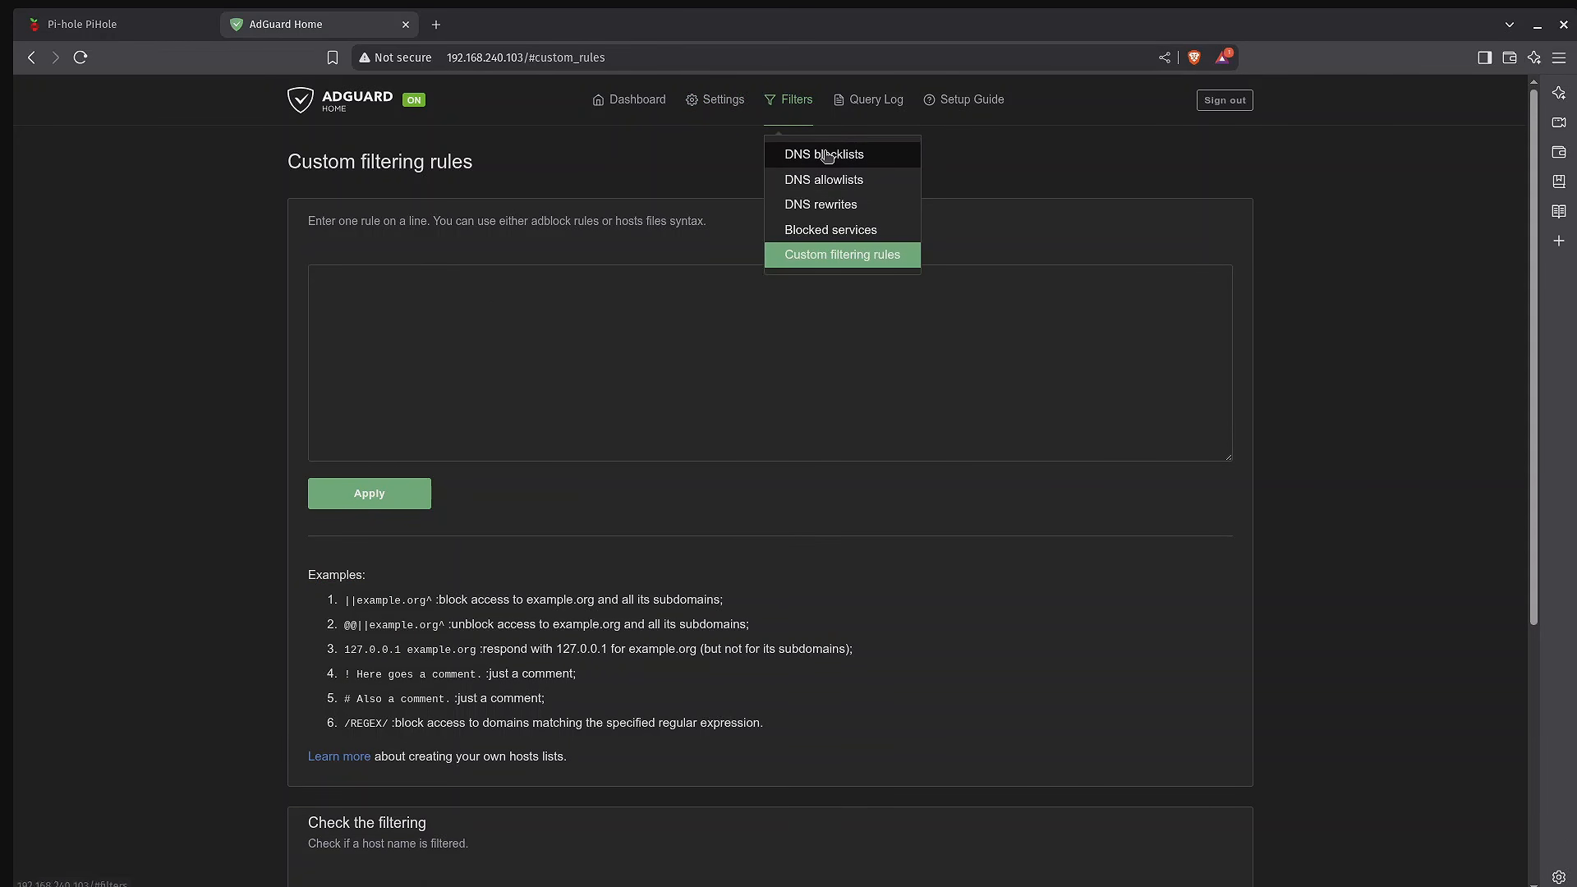
pyautogui.click(826, 155)
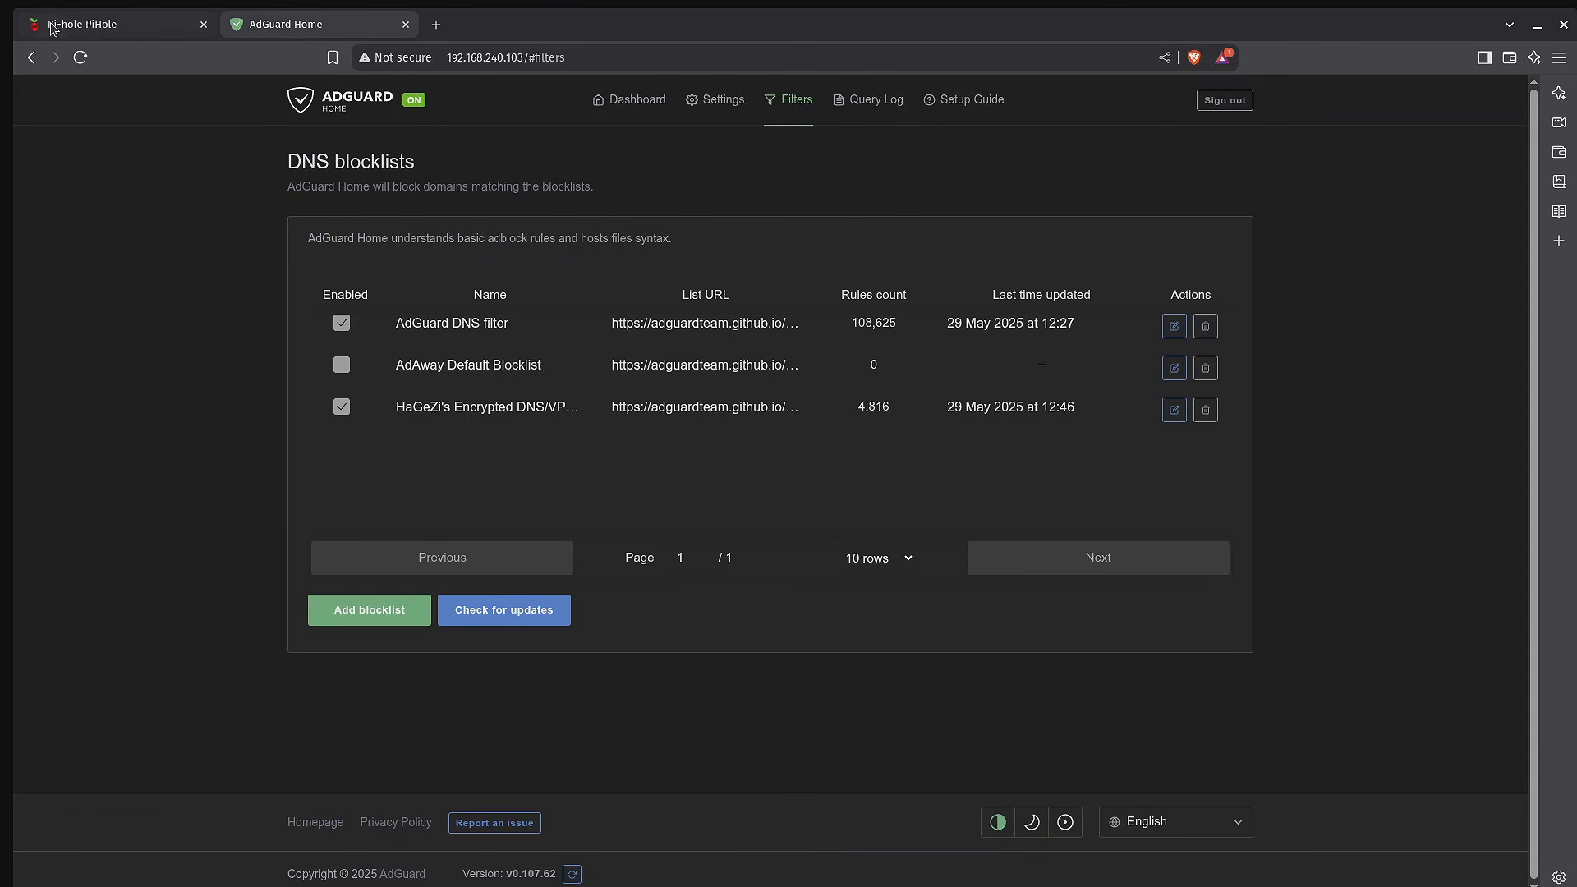
pyautogui.click(87, 30)
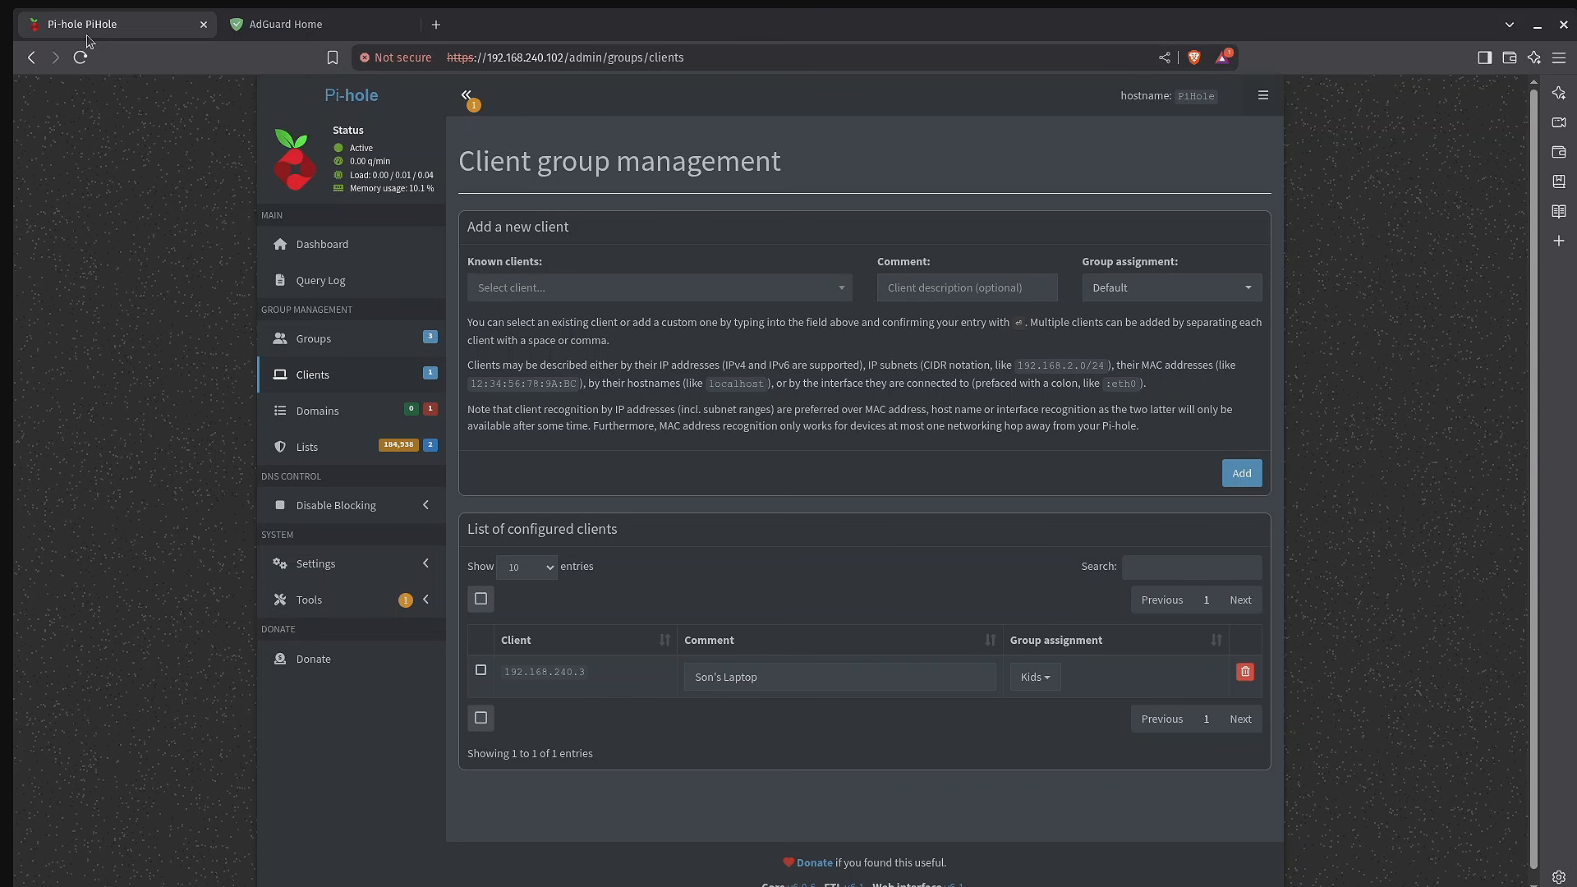
pyautogui.click(294, 22)
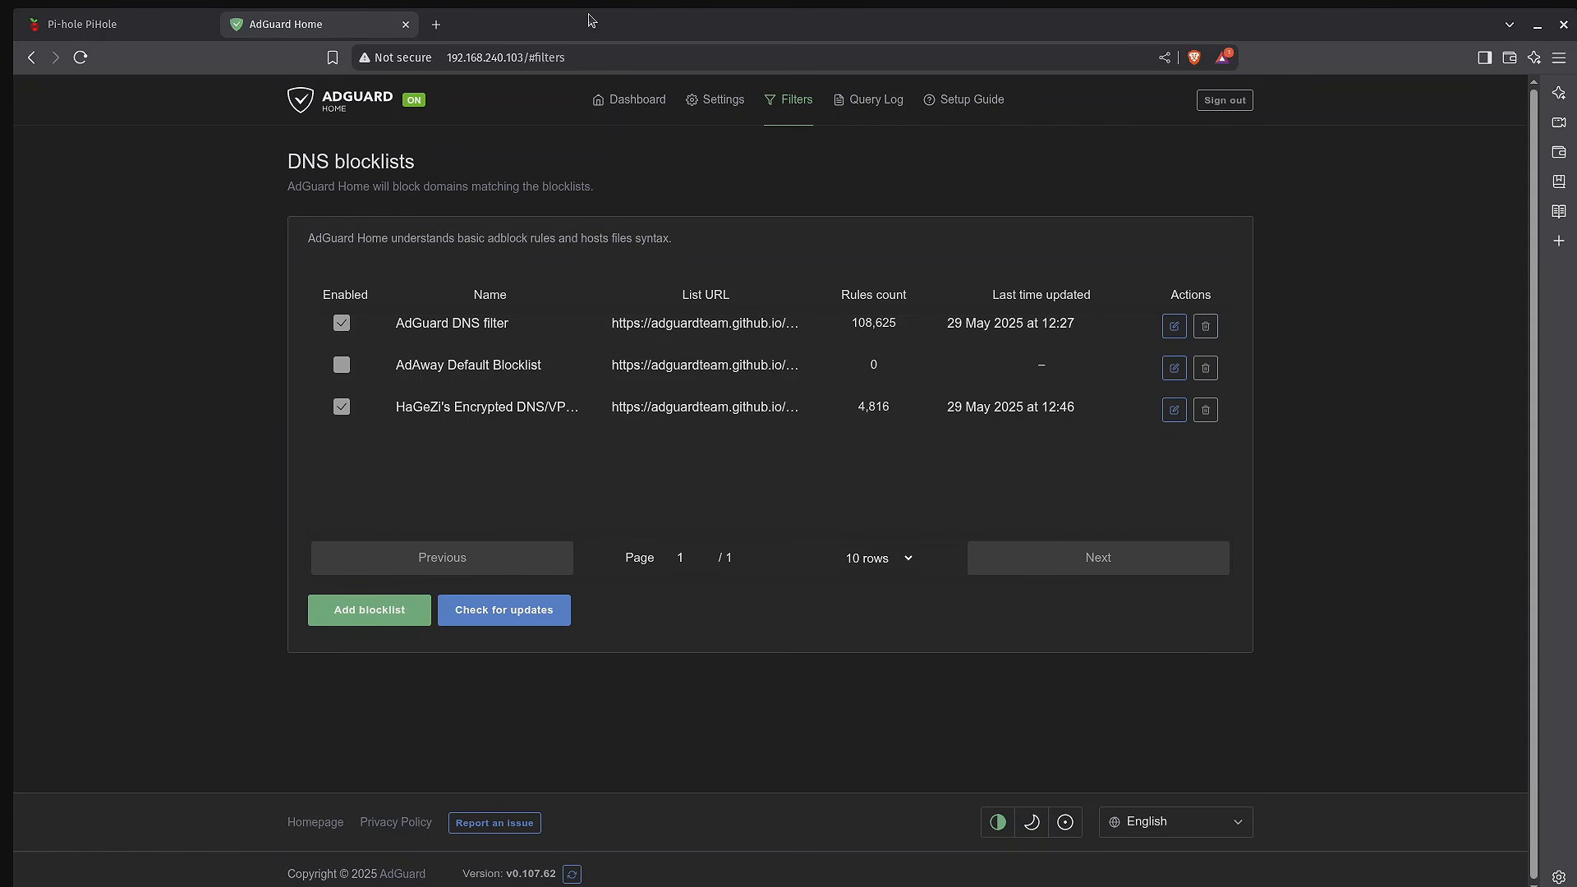
# - Scroll through AdGuard Home's DNS settings and upstream servers, then return to Pi-hole's client groups
pyautogui.moveTo(720, 115)
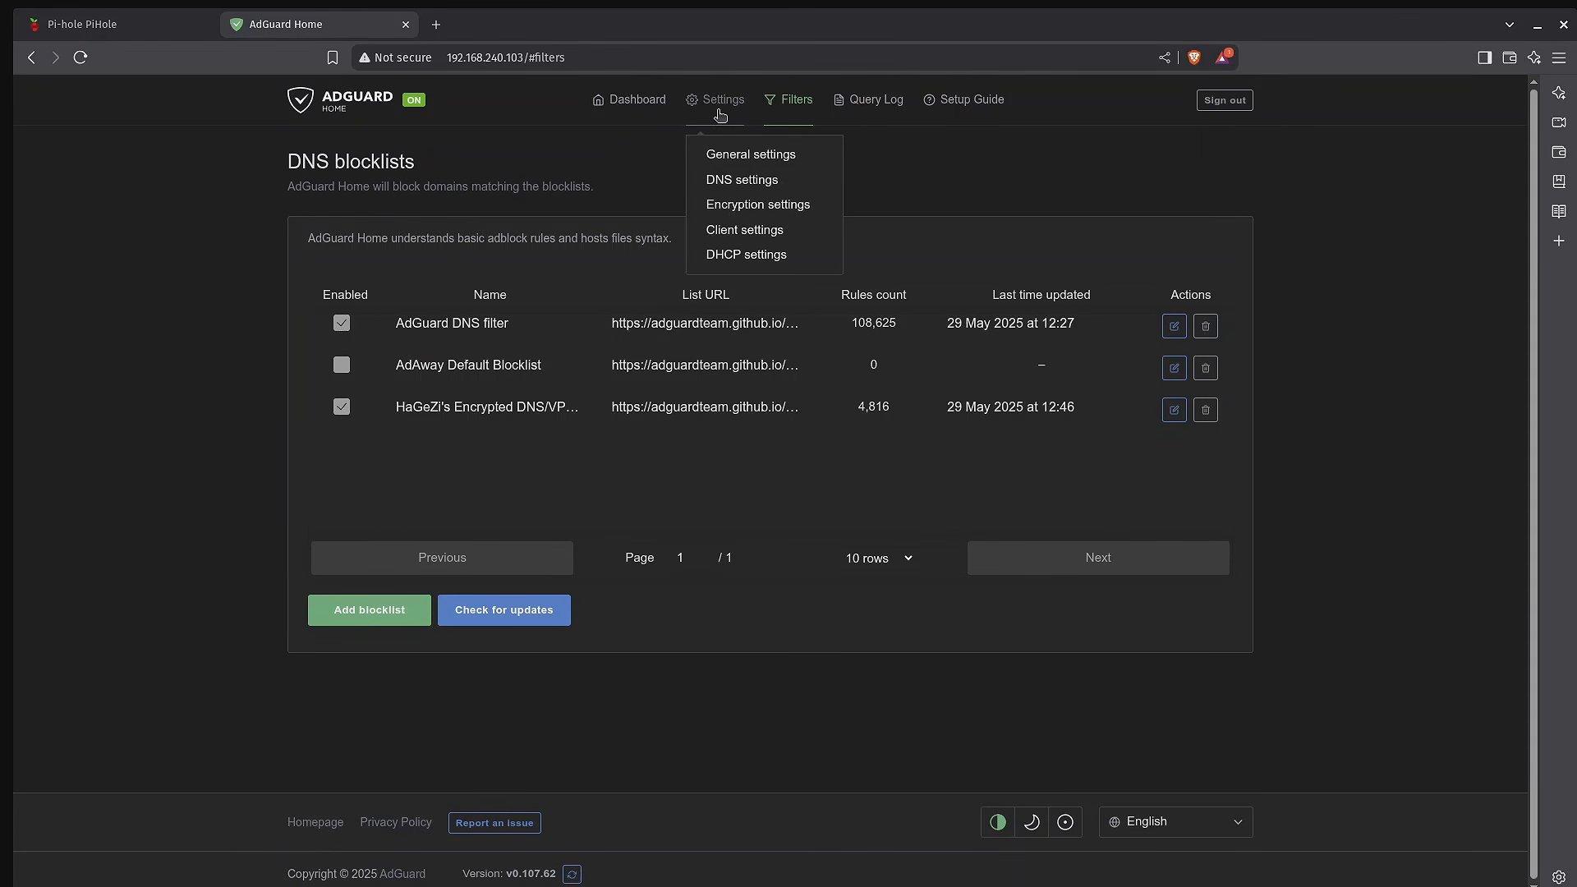
pyautogui.click(753, 181)
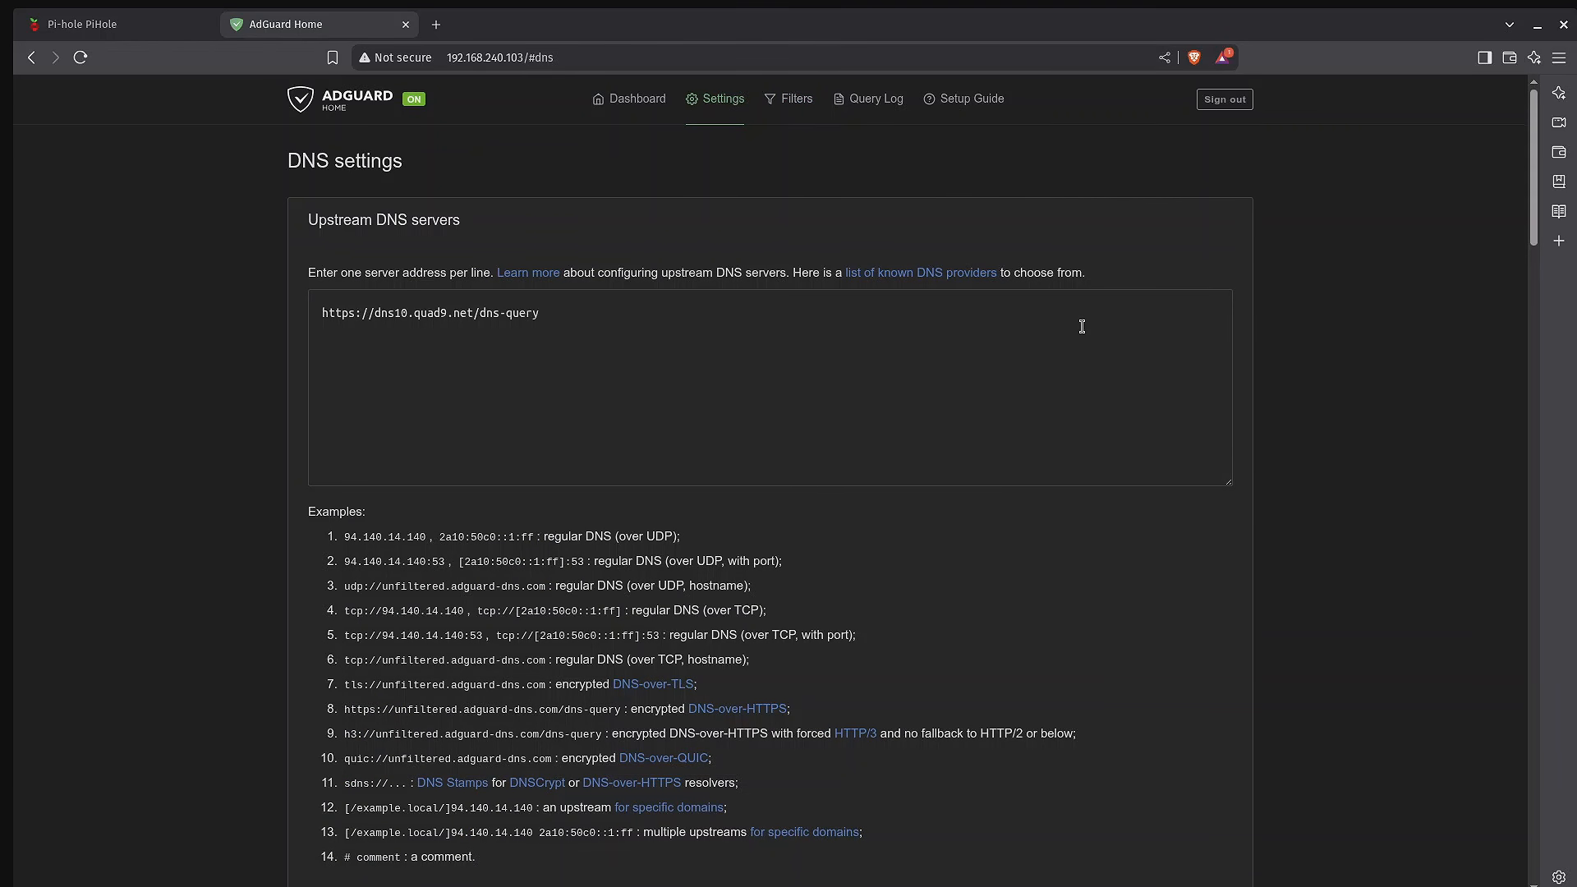
pyautogui.scroll(-2, 1082, 326)
pyautogui.scroll(-7, 1082, 326)
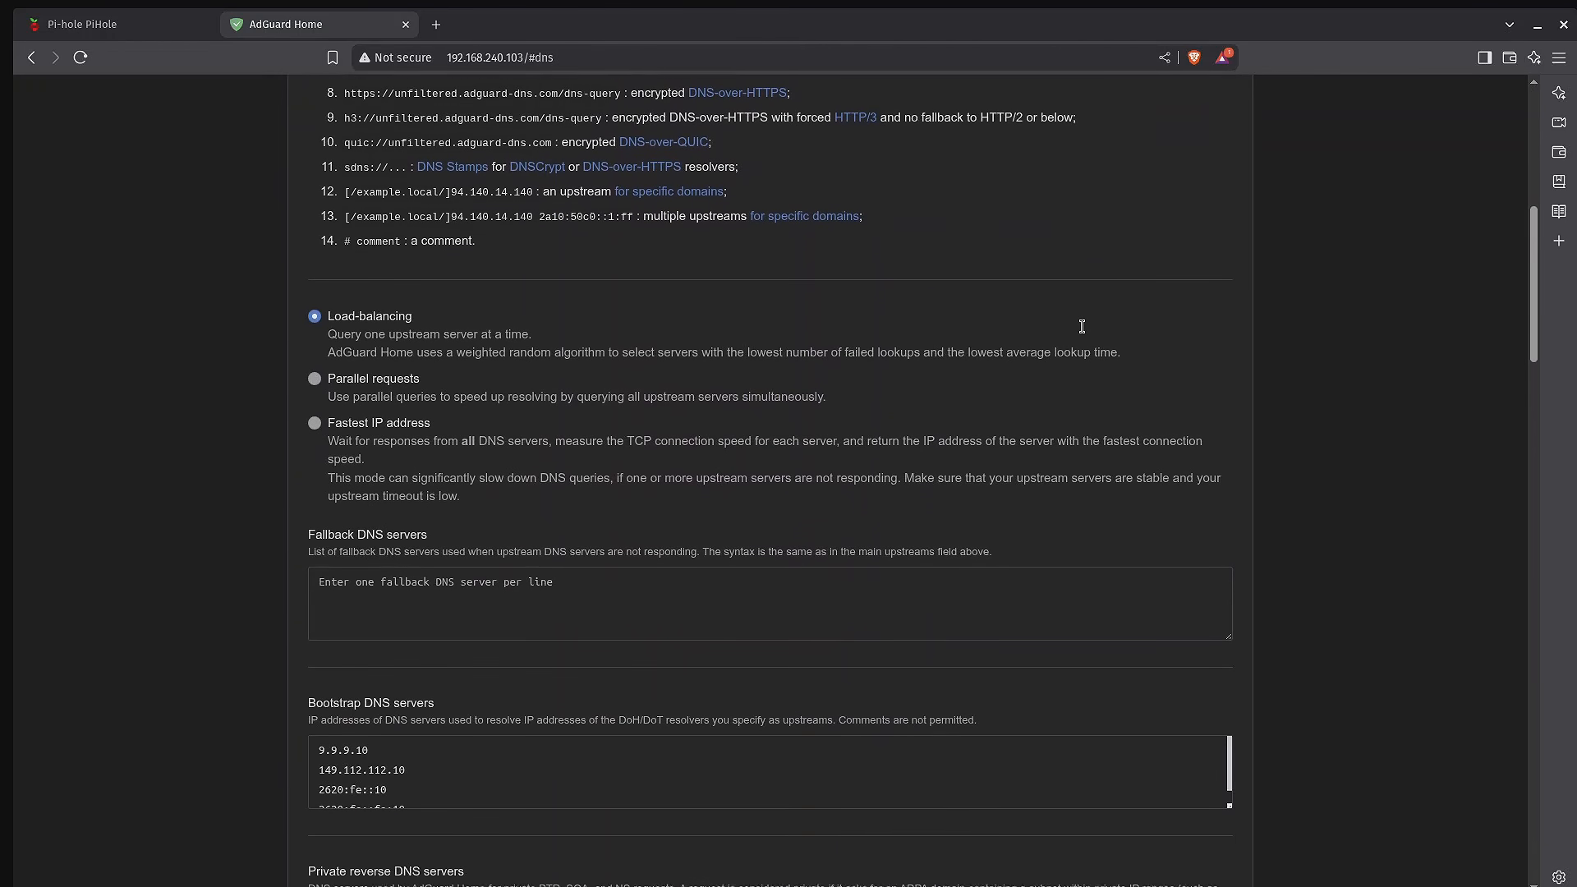
pyautogui.scroll(-5, 1081, 326)
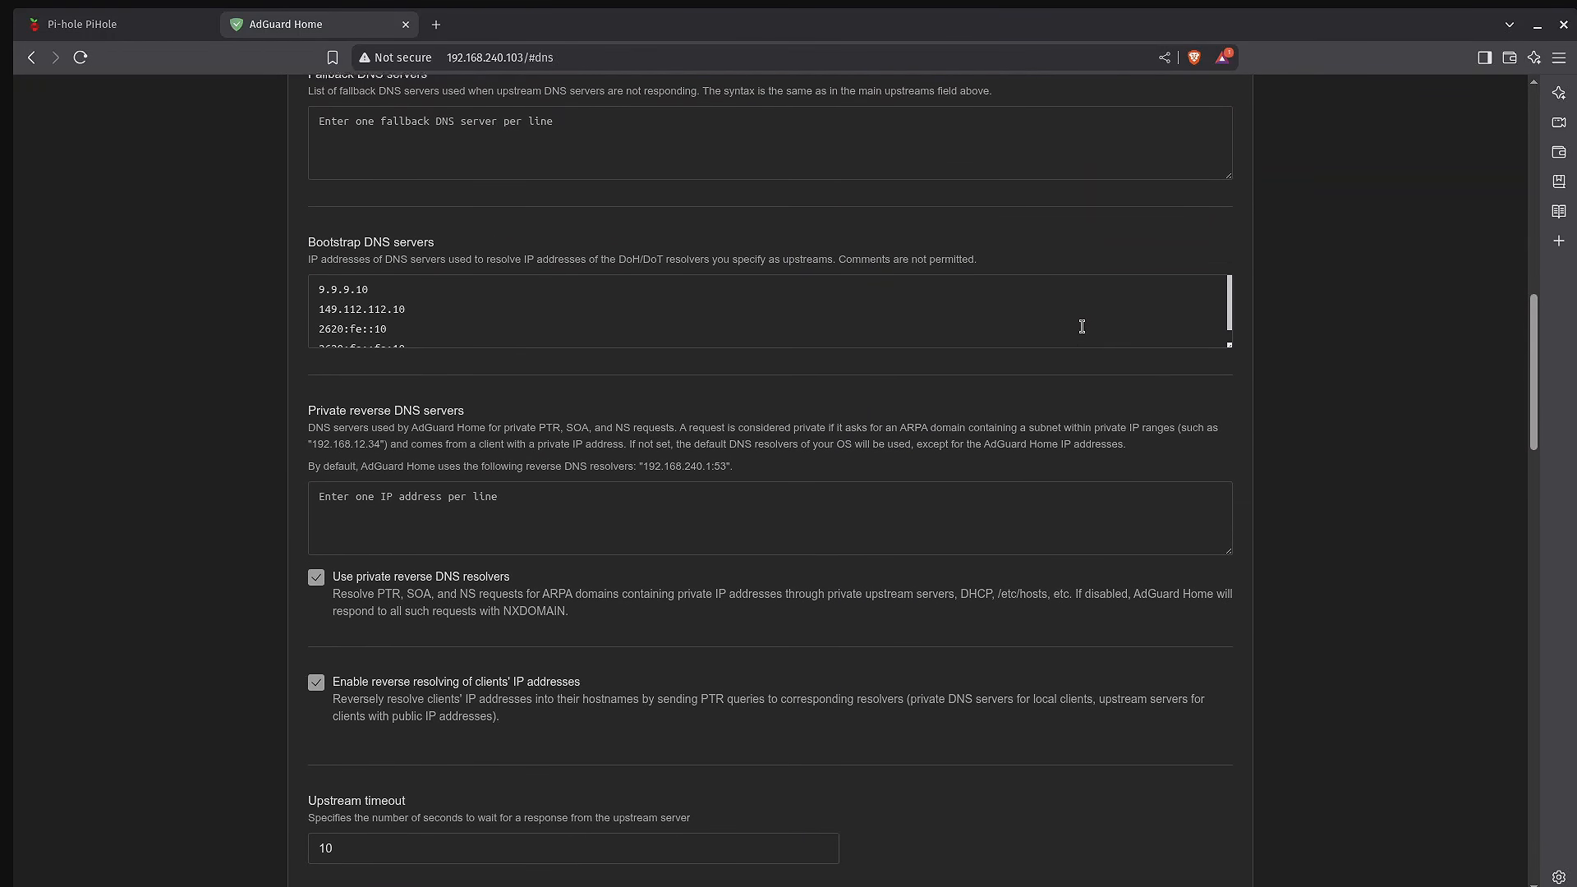
pyautogui.scroll(-3, 1082, 326)
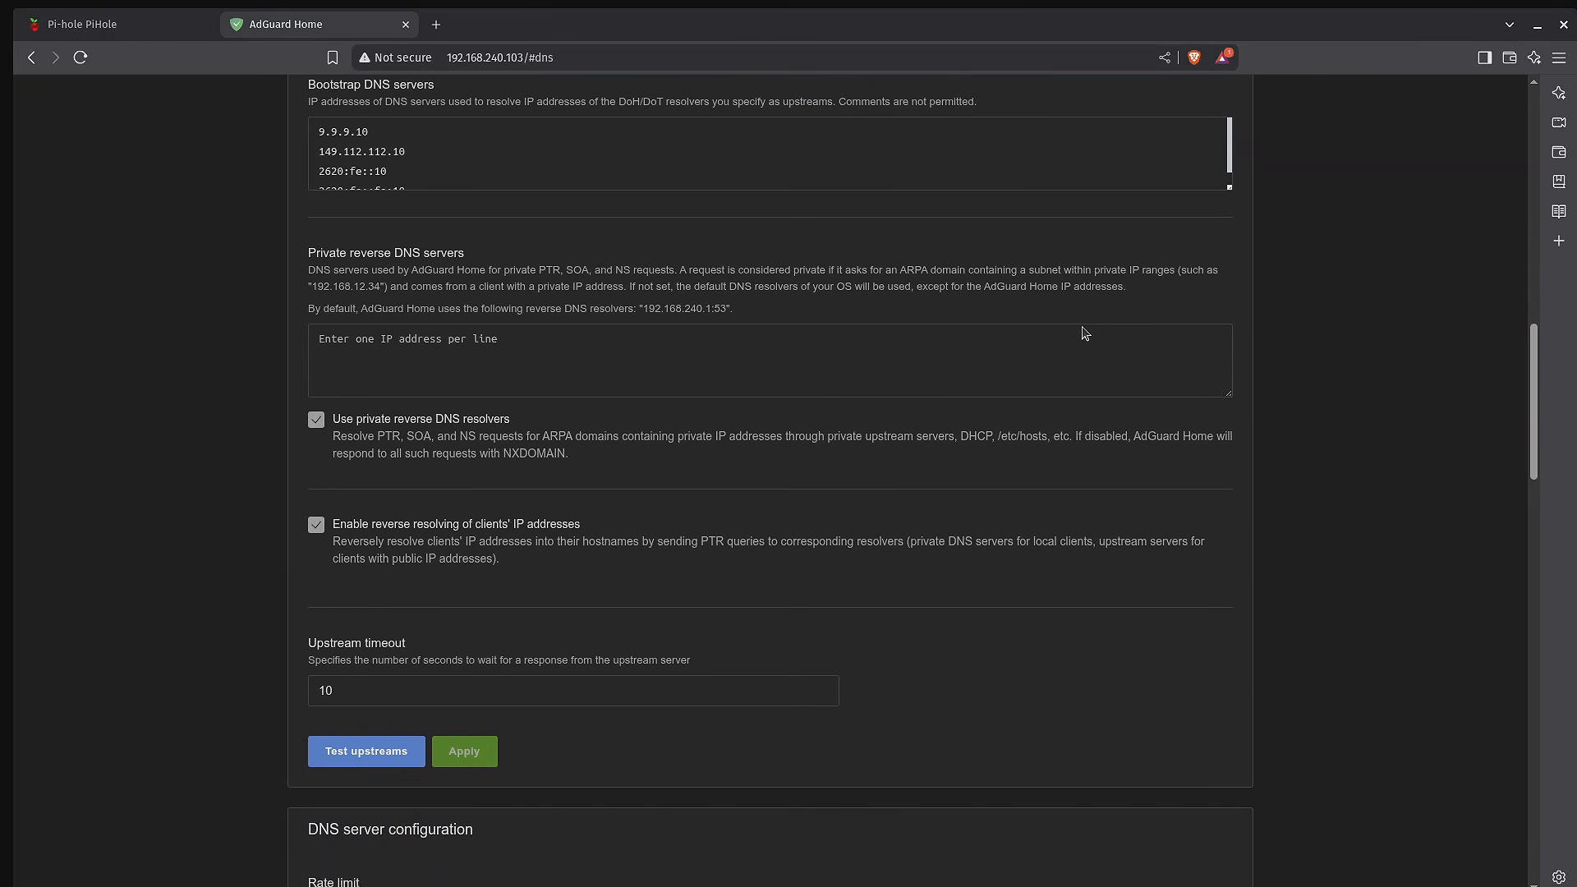
pyautogui.scroll(-12, 1082, 332)
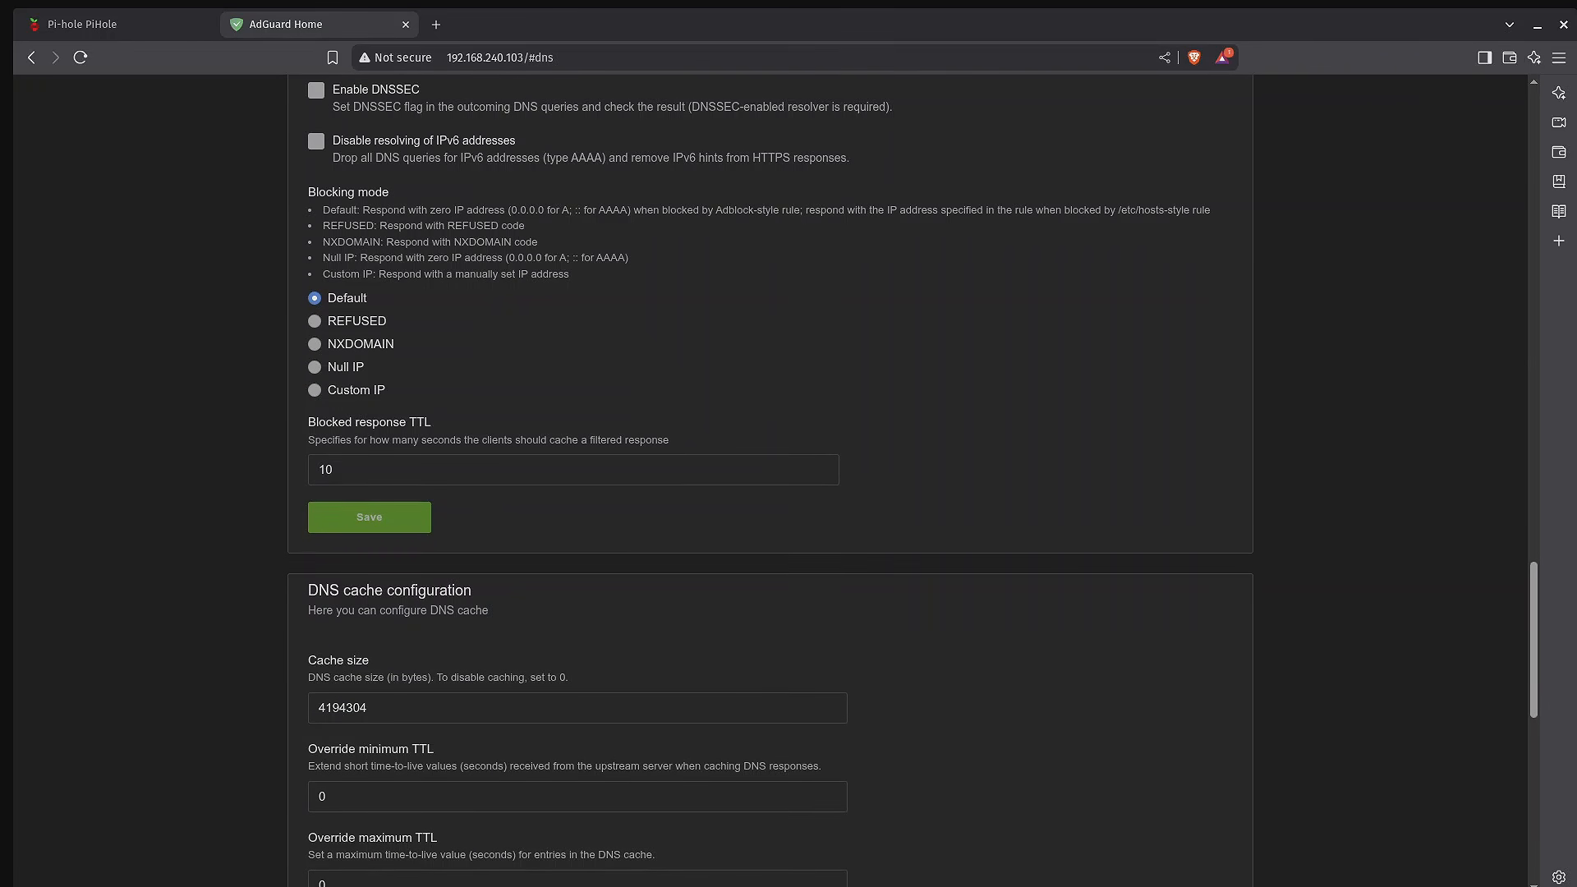
pyautogui.click(128, 32)
# - Open Pi-hole's DNS settings and switch the view from Basic to Expert
pyautogui.click(315, 563)
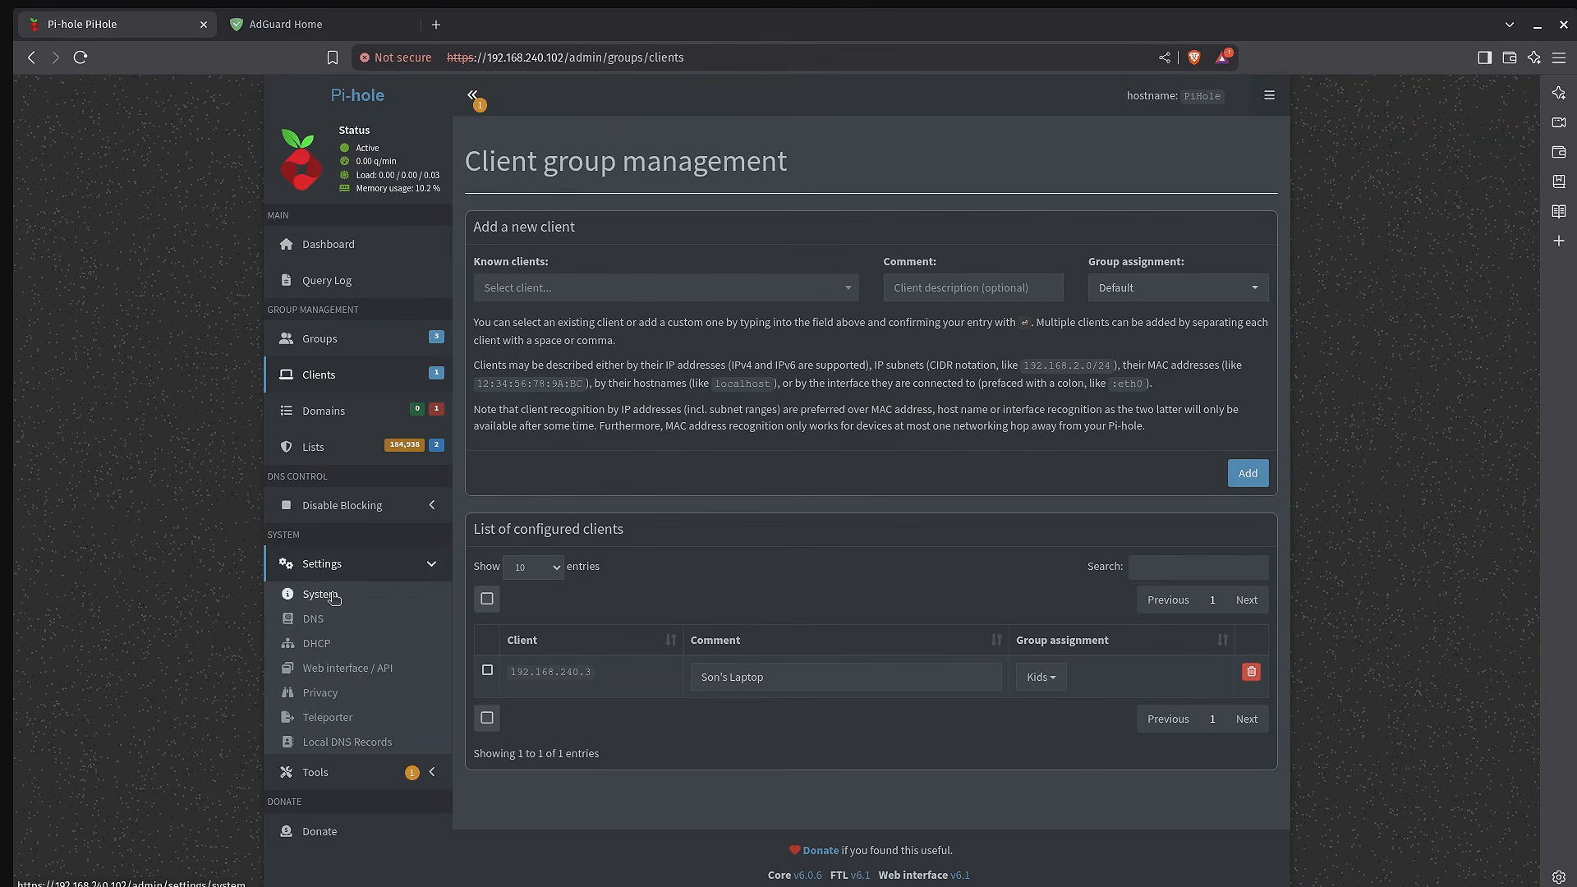
pyautogui.click(306, 618)
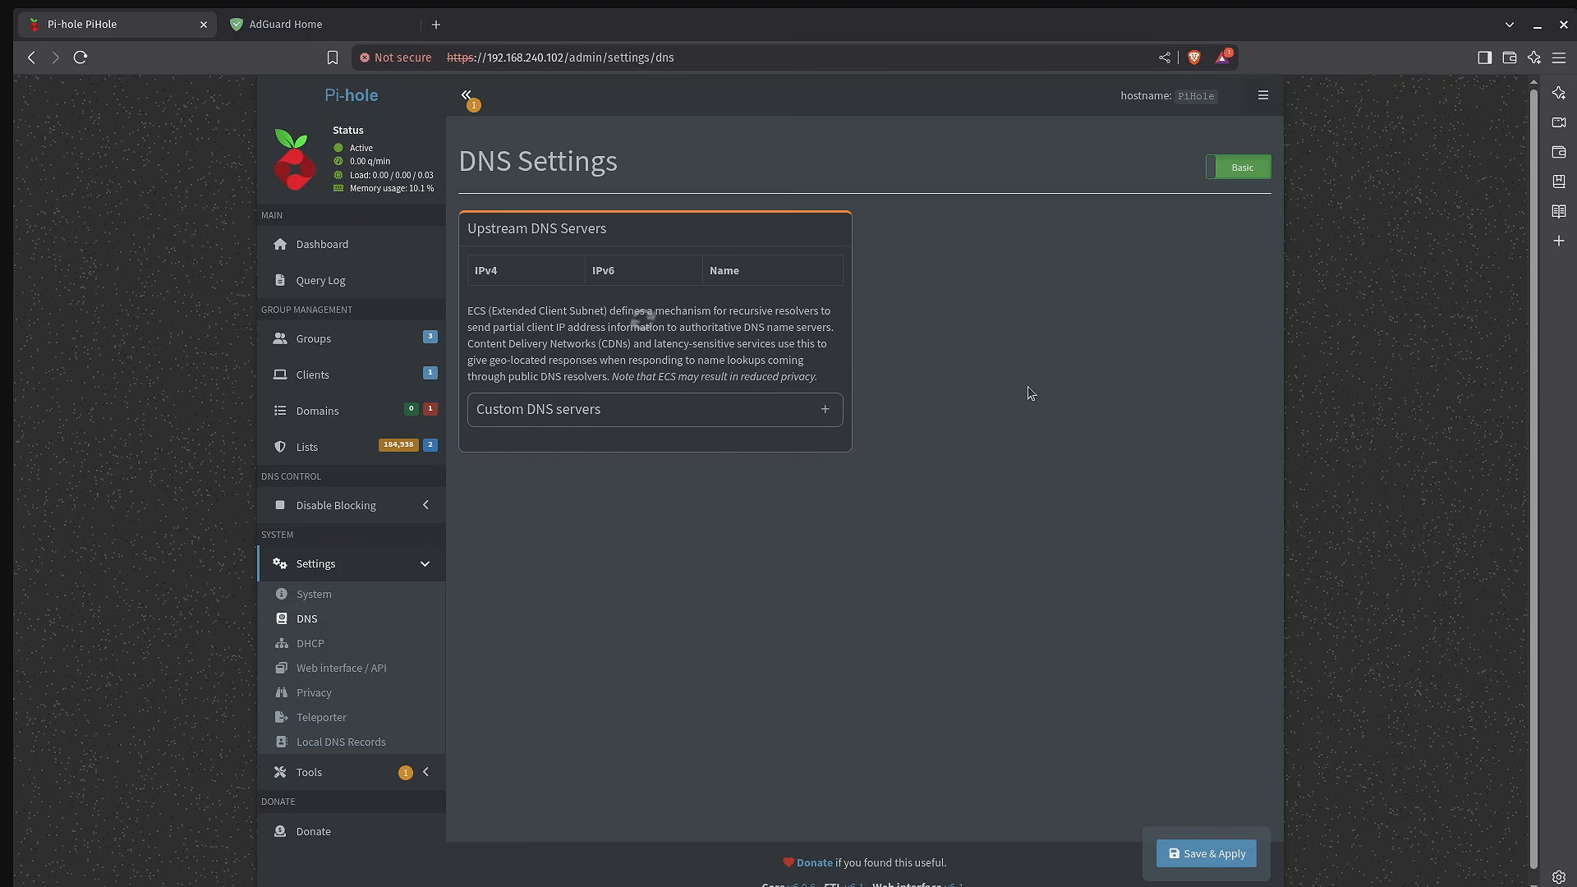
pyautogui.click(1246, 171)
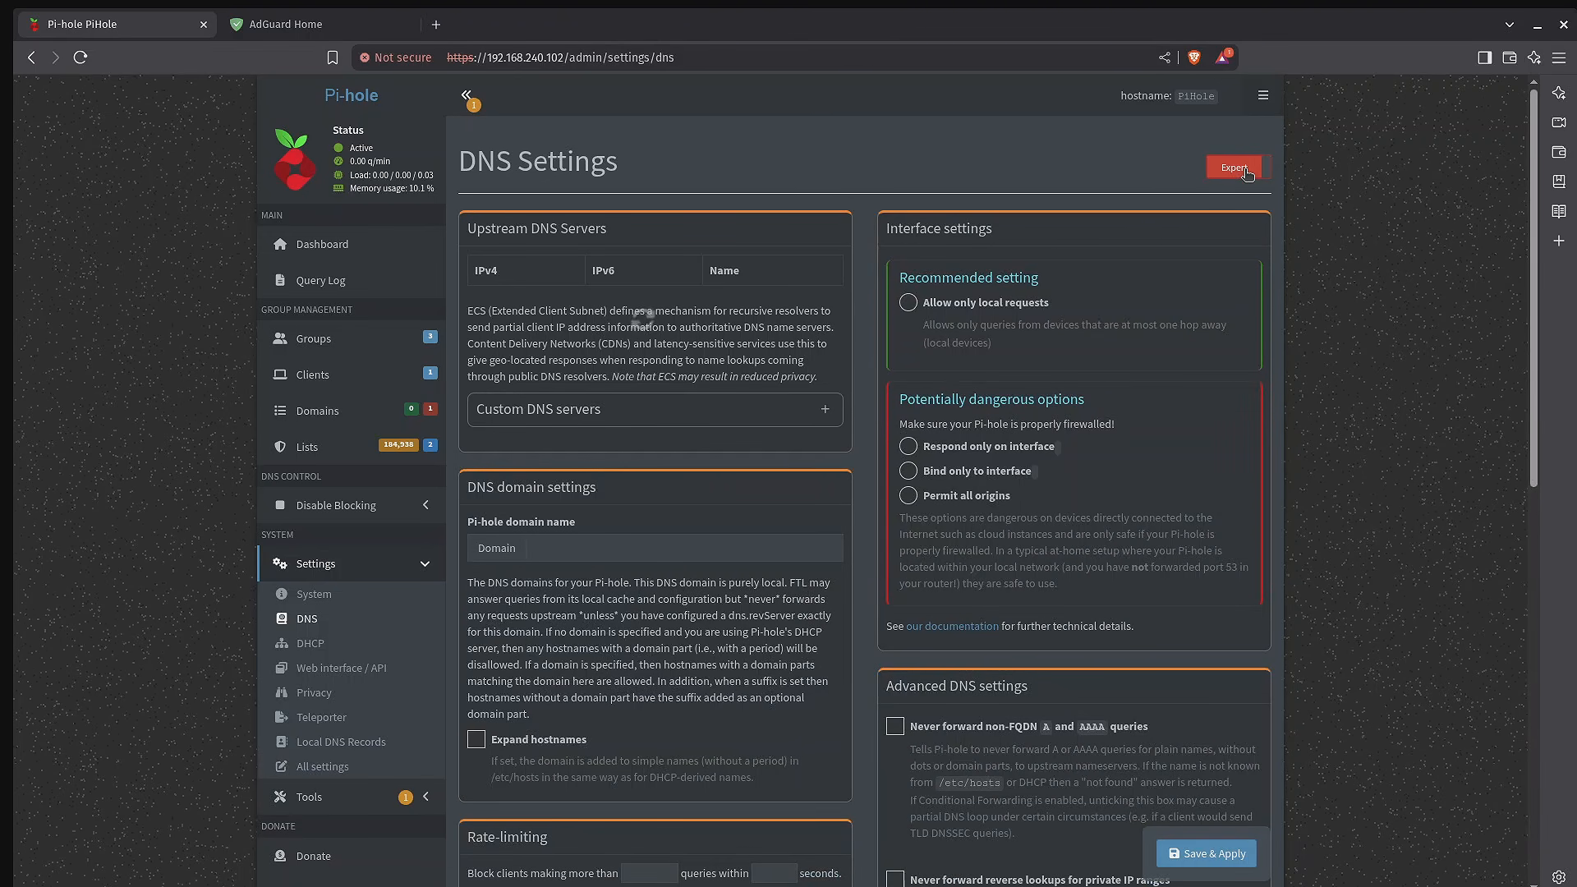
pyautogui.scroll(-10, 1049, 298)
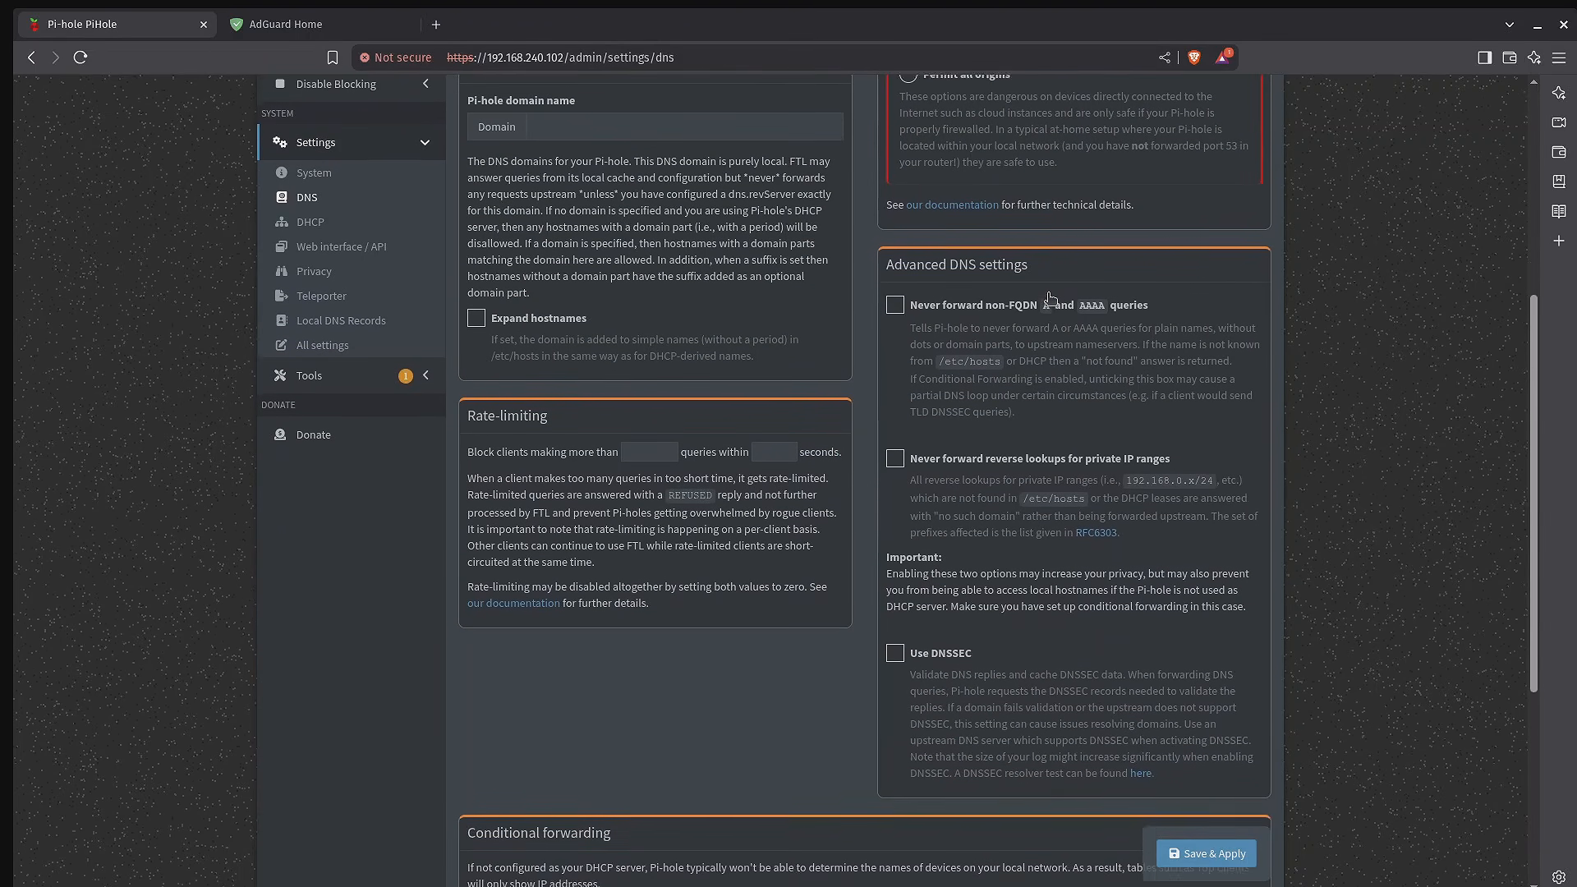
pyautogui.scroll(10, 1049, 298)
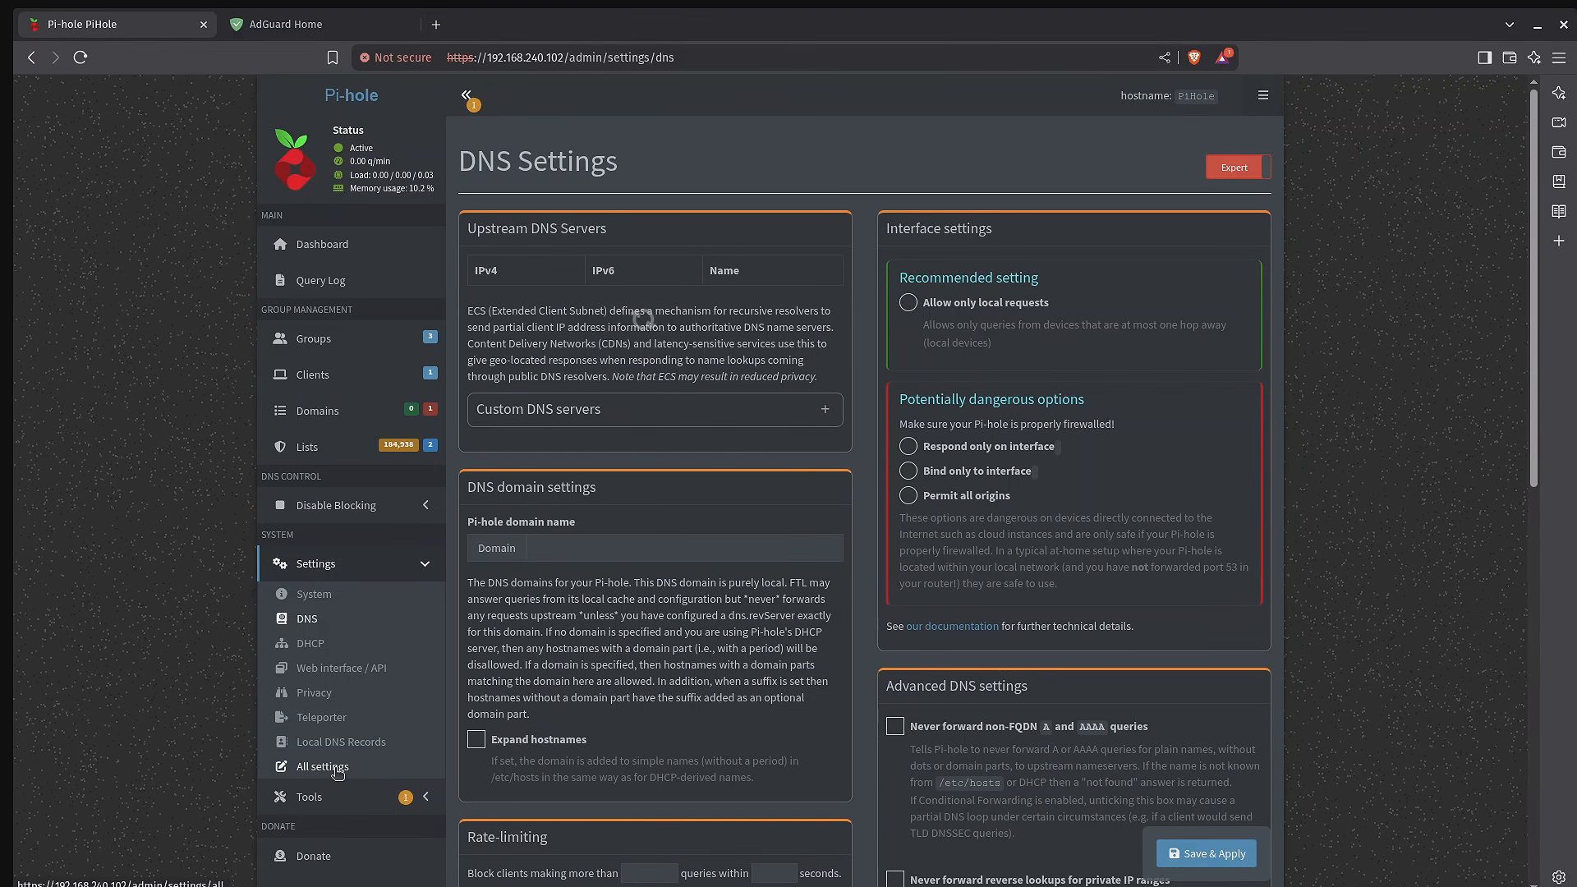
# - Open Pi-hole's All Settings page and browse through the DNS server settings list
pyautogui.click(322, 766)
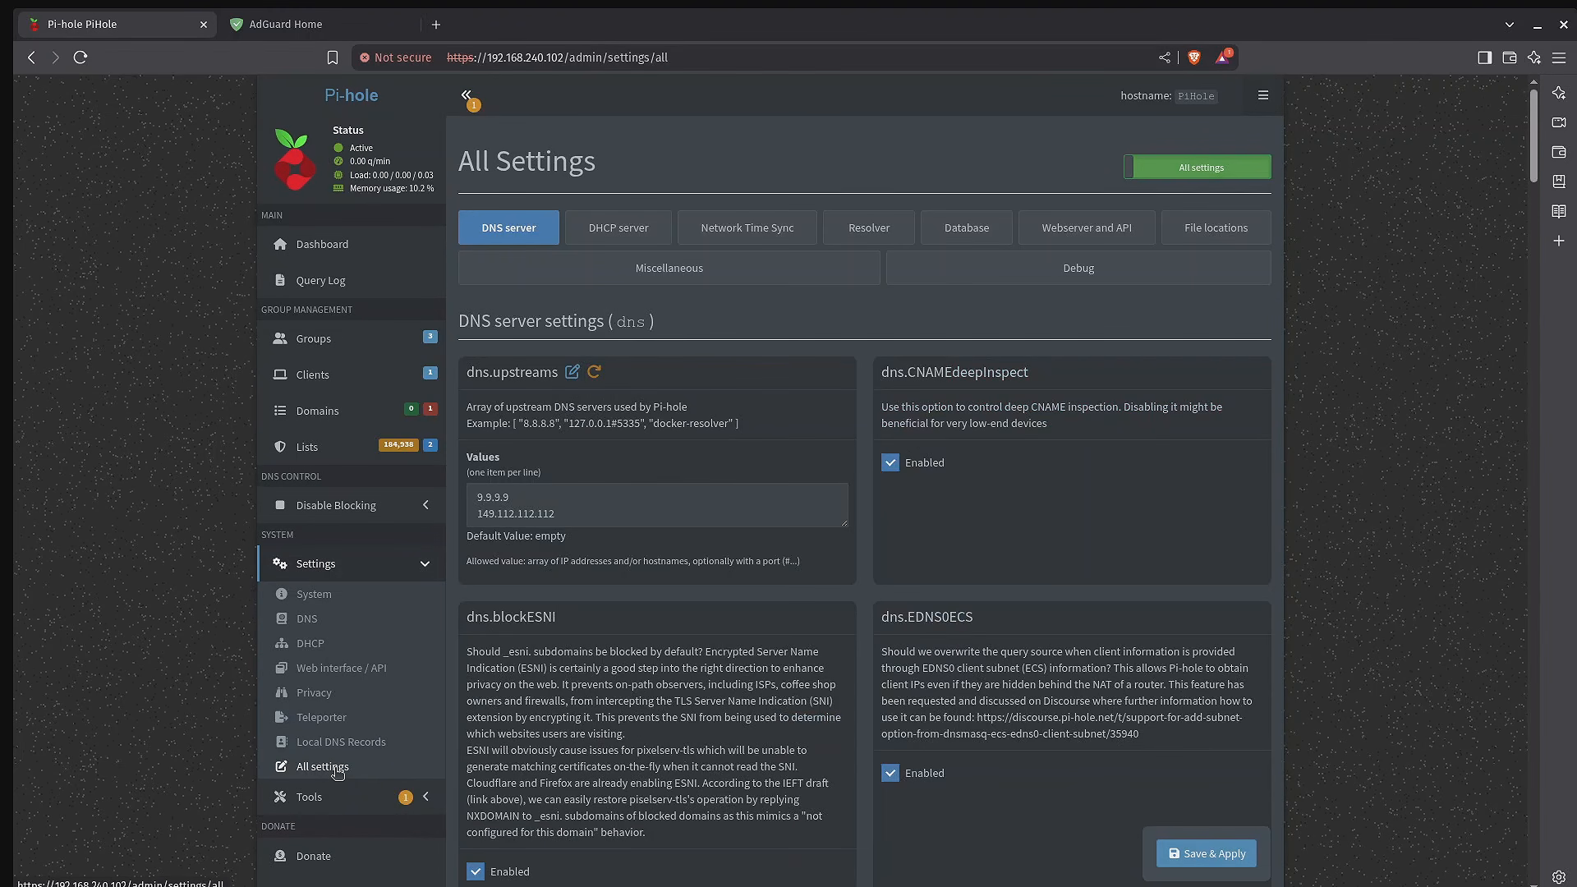
pyautogui.scroll(-15, 854, 427)
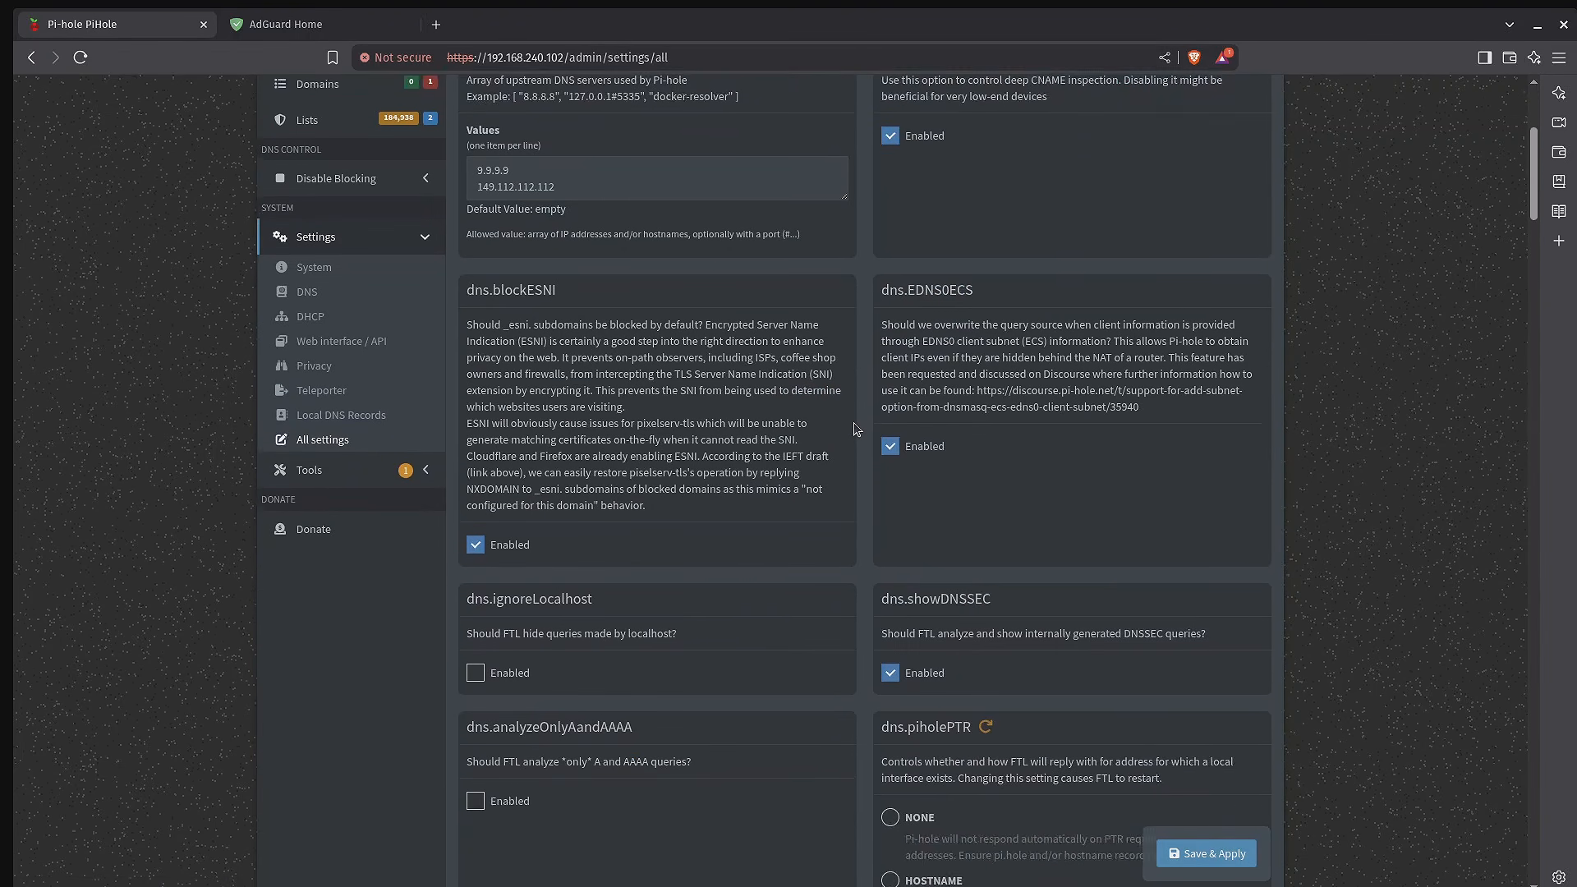
pyautogui.scroll(-20, 854, 427)
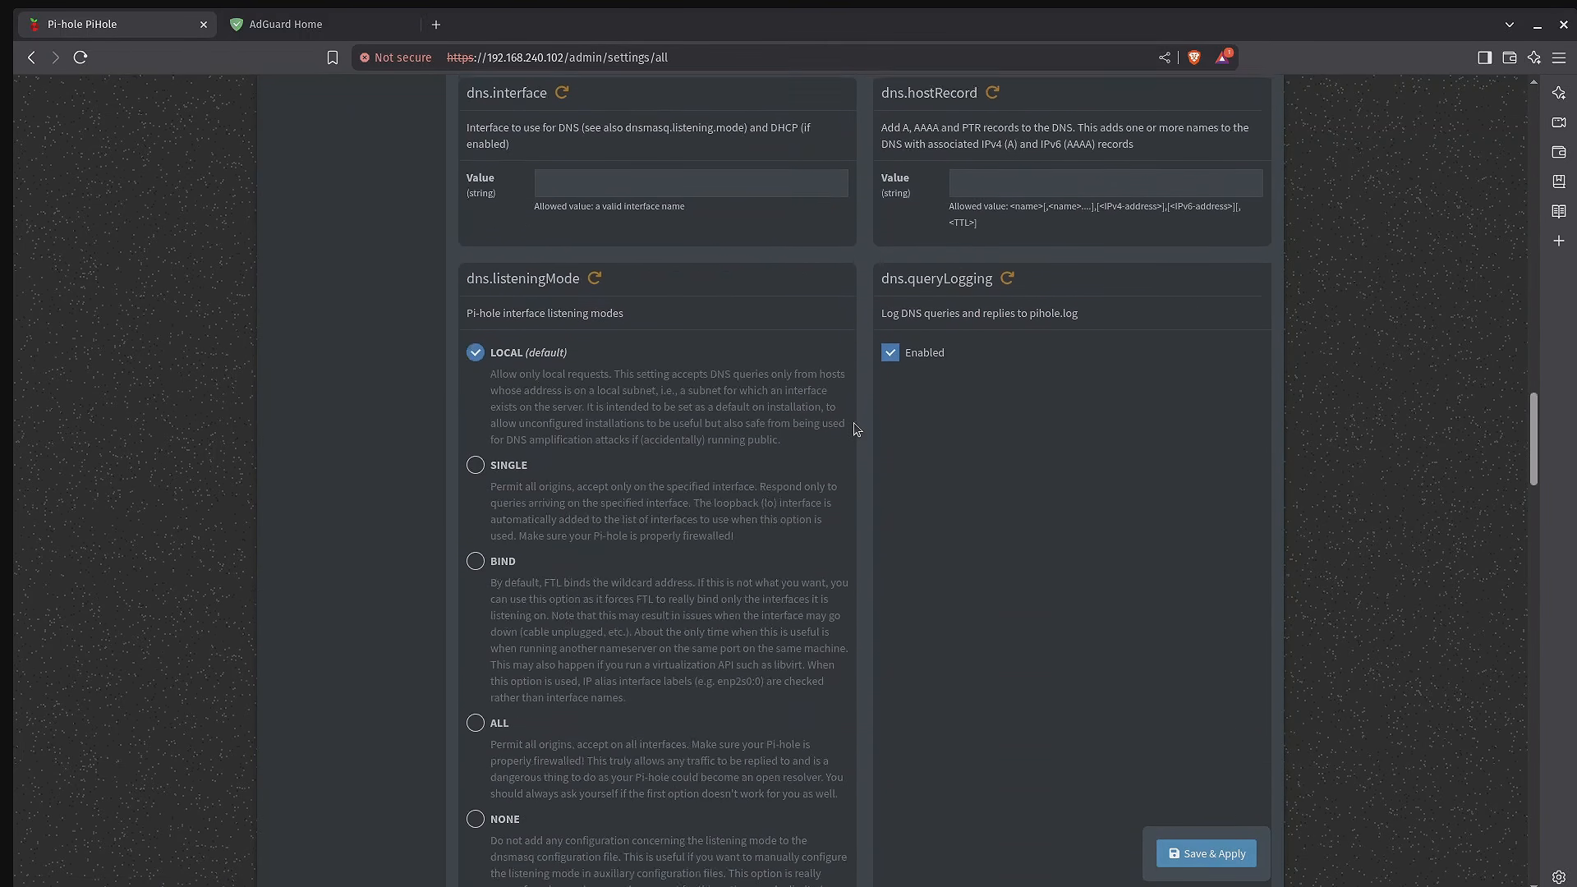
pyautogui.scroll(-15, 854, 427)
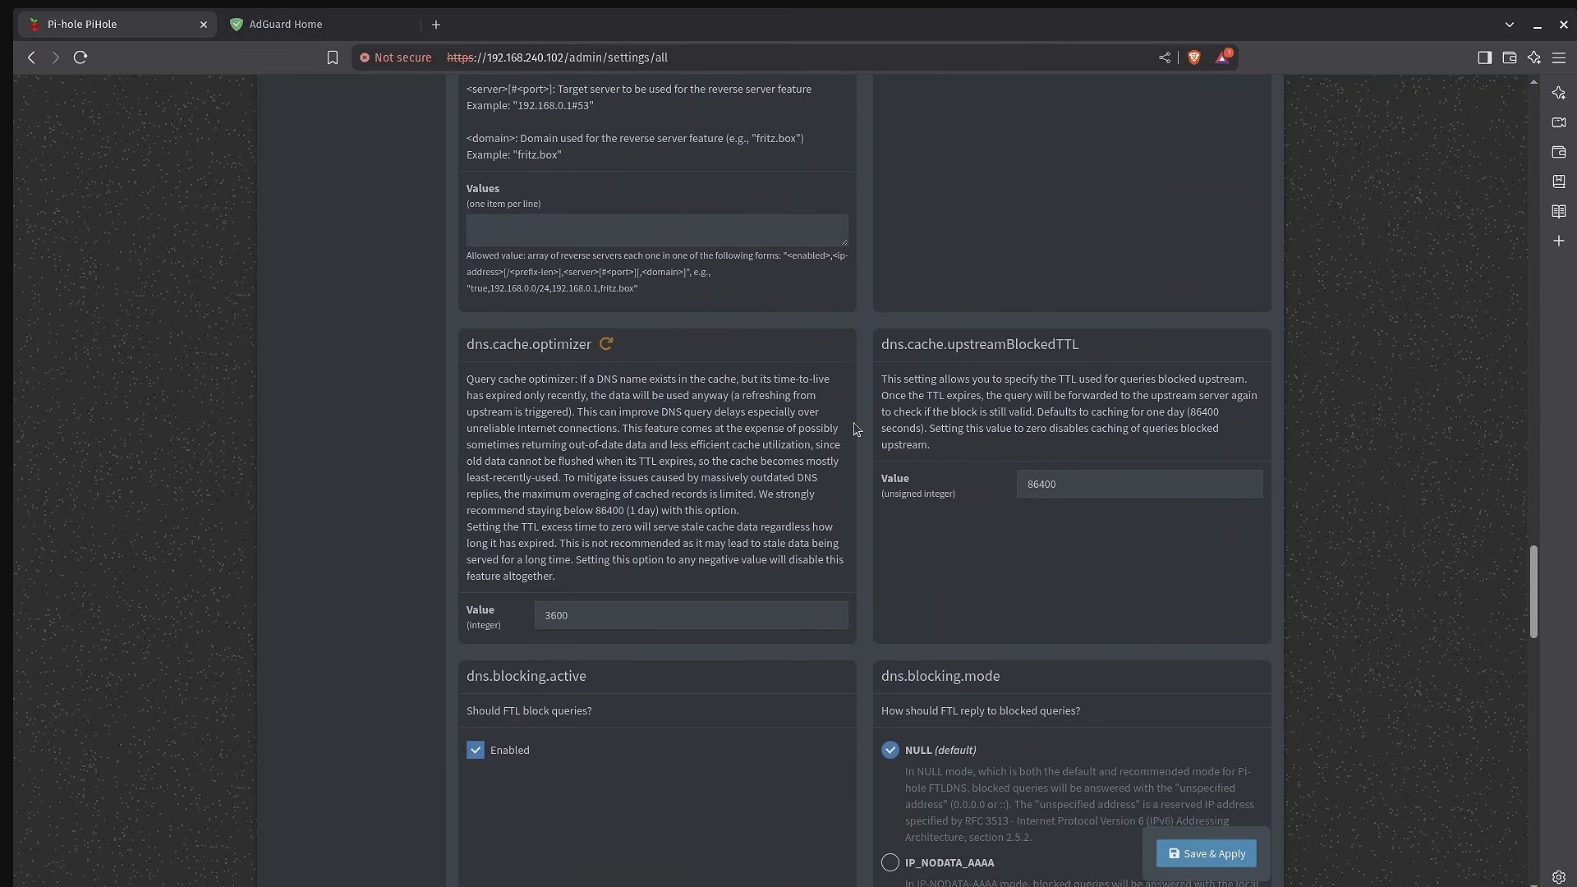
pyautogui.scroll(-15, 854, 429)
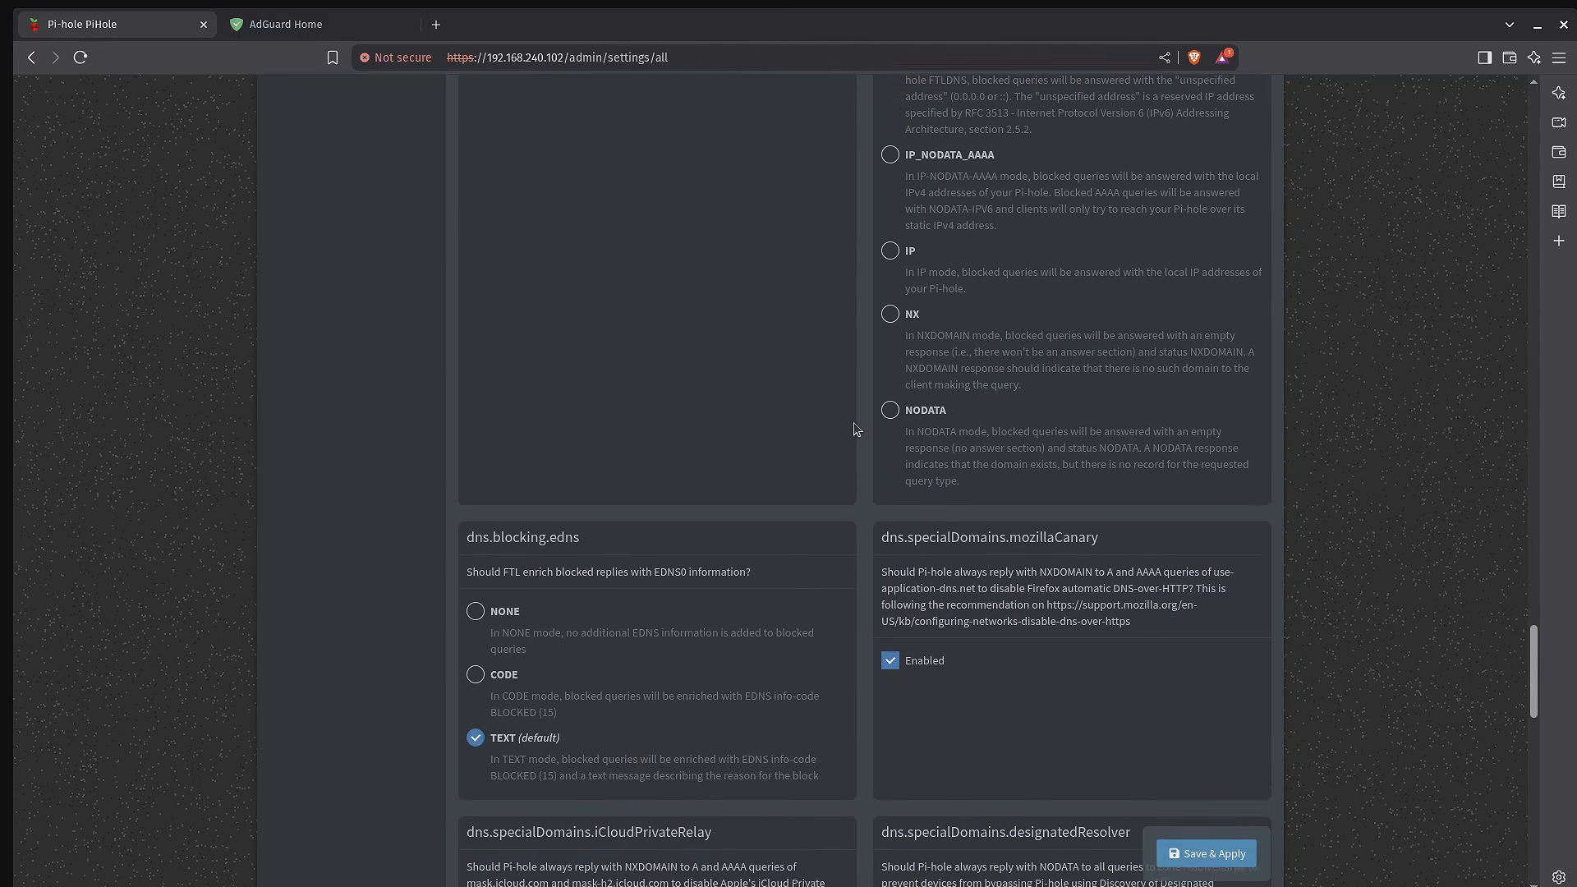
pyautogui.scroll(-6, 854, 428)
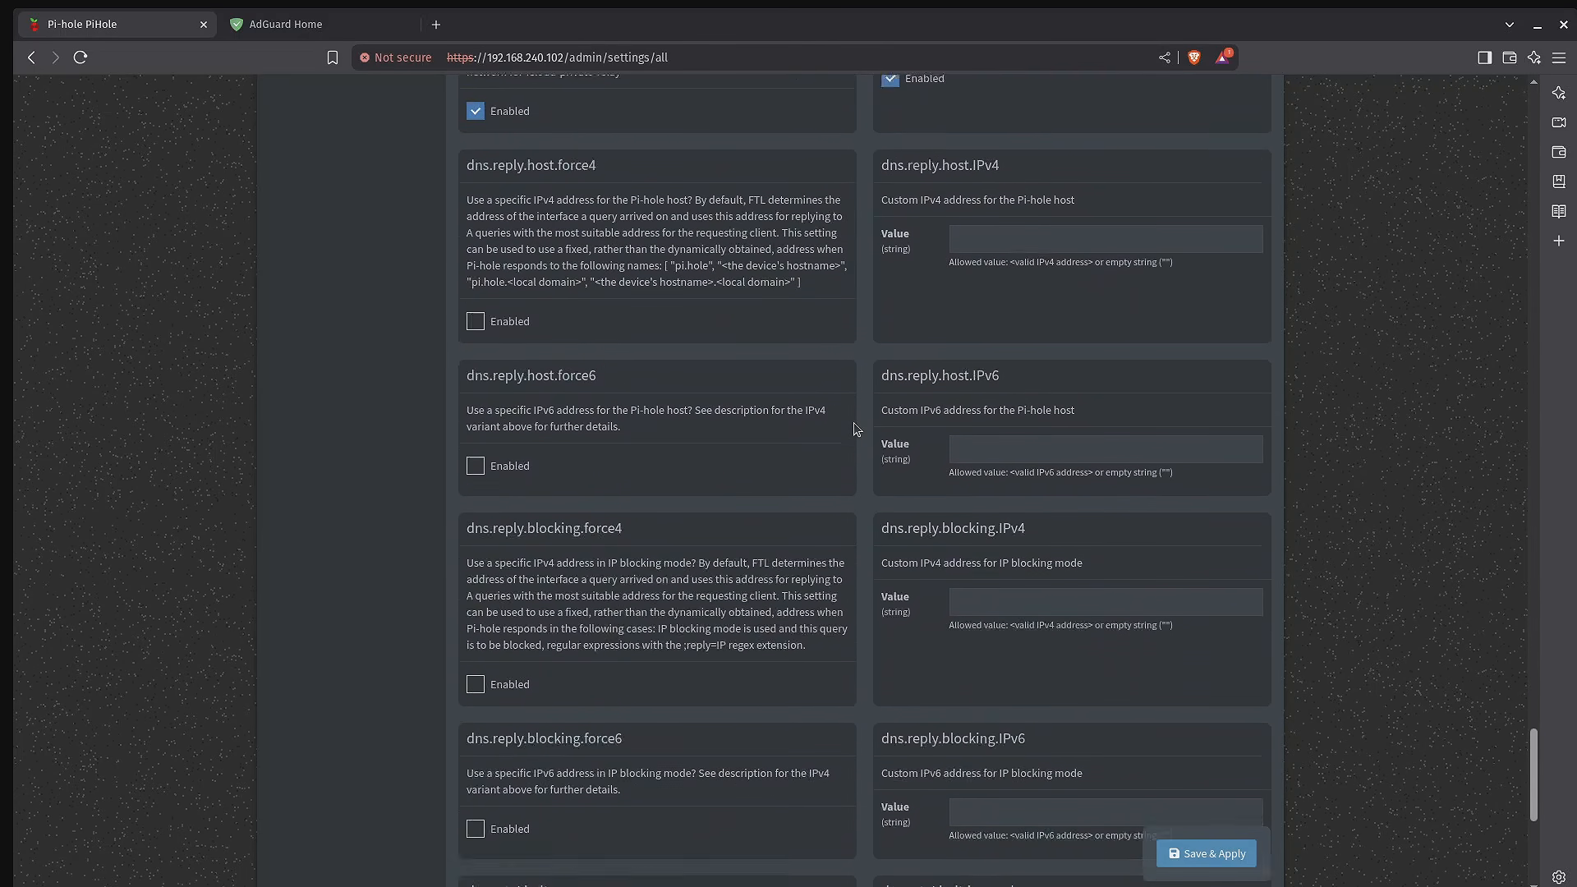
pyautogui.scroll(20, 854, 428)
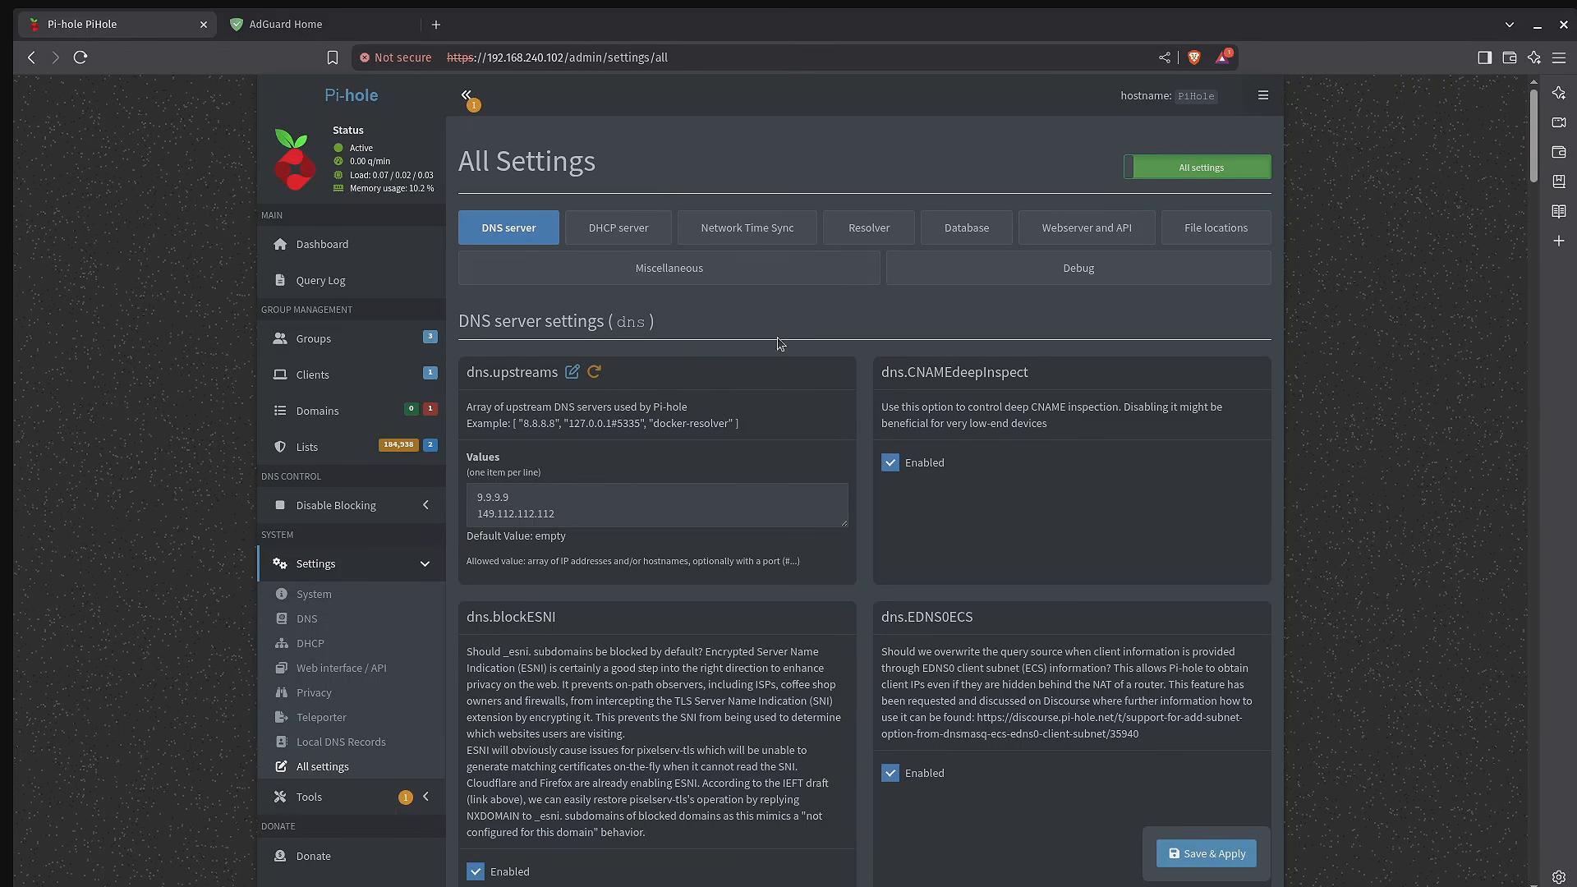
# - View the Miscellaneous, Network Time Sync, Resolver and Webserver and API categories, then return to AdGuard Home
pyautogui.click(790, 271)
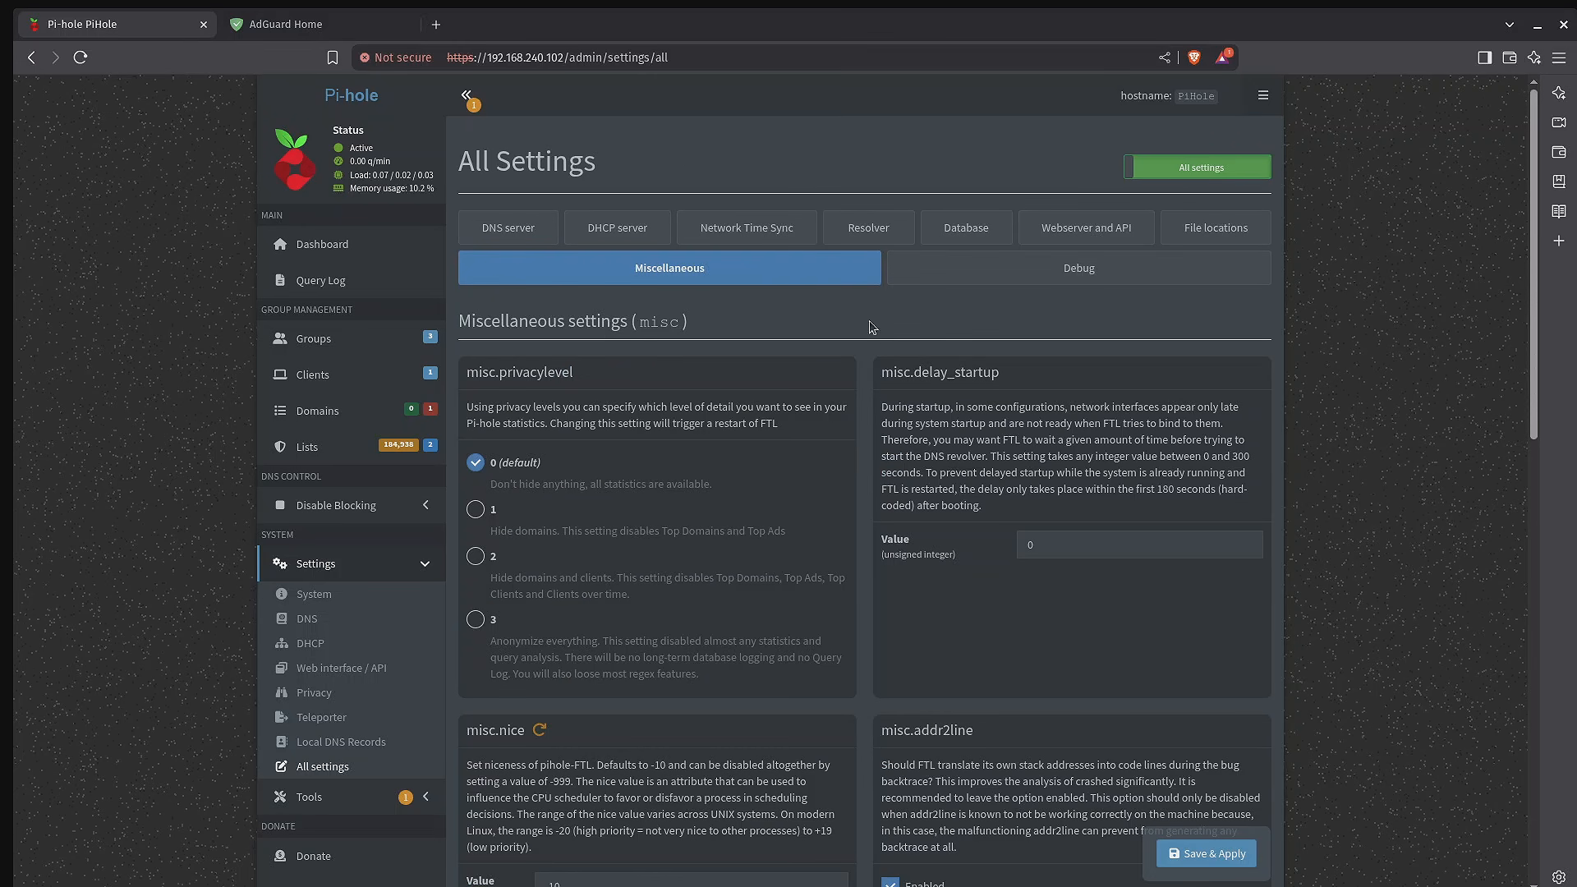
pyautogui.click(744, 234)
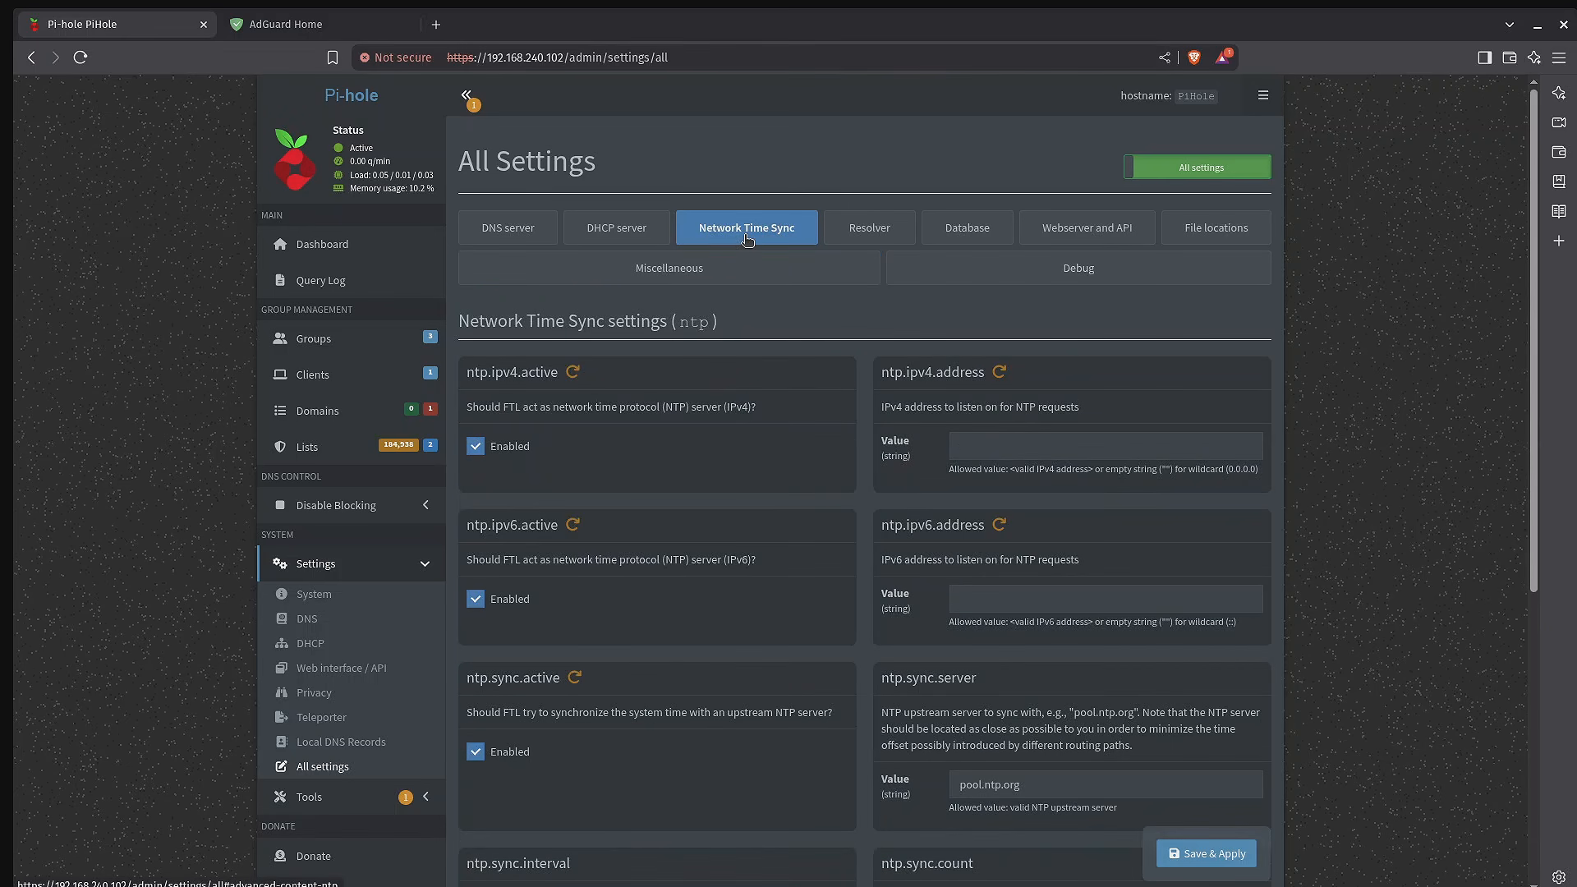
pyautogui.click(884, 233)
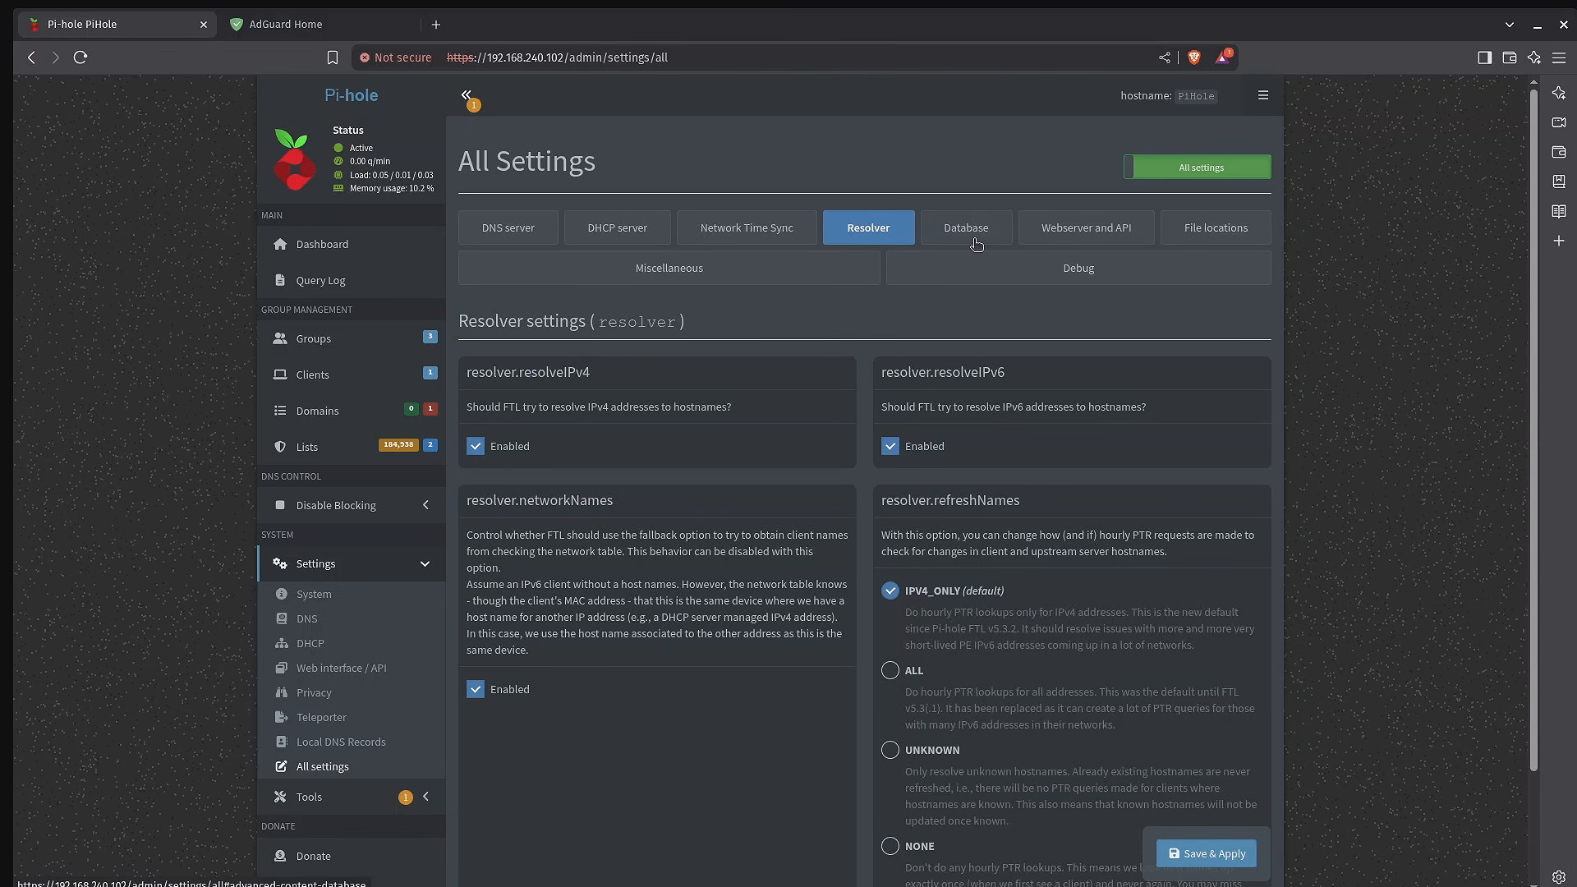
pyautogui.click(1085, 233)
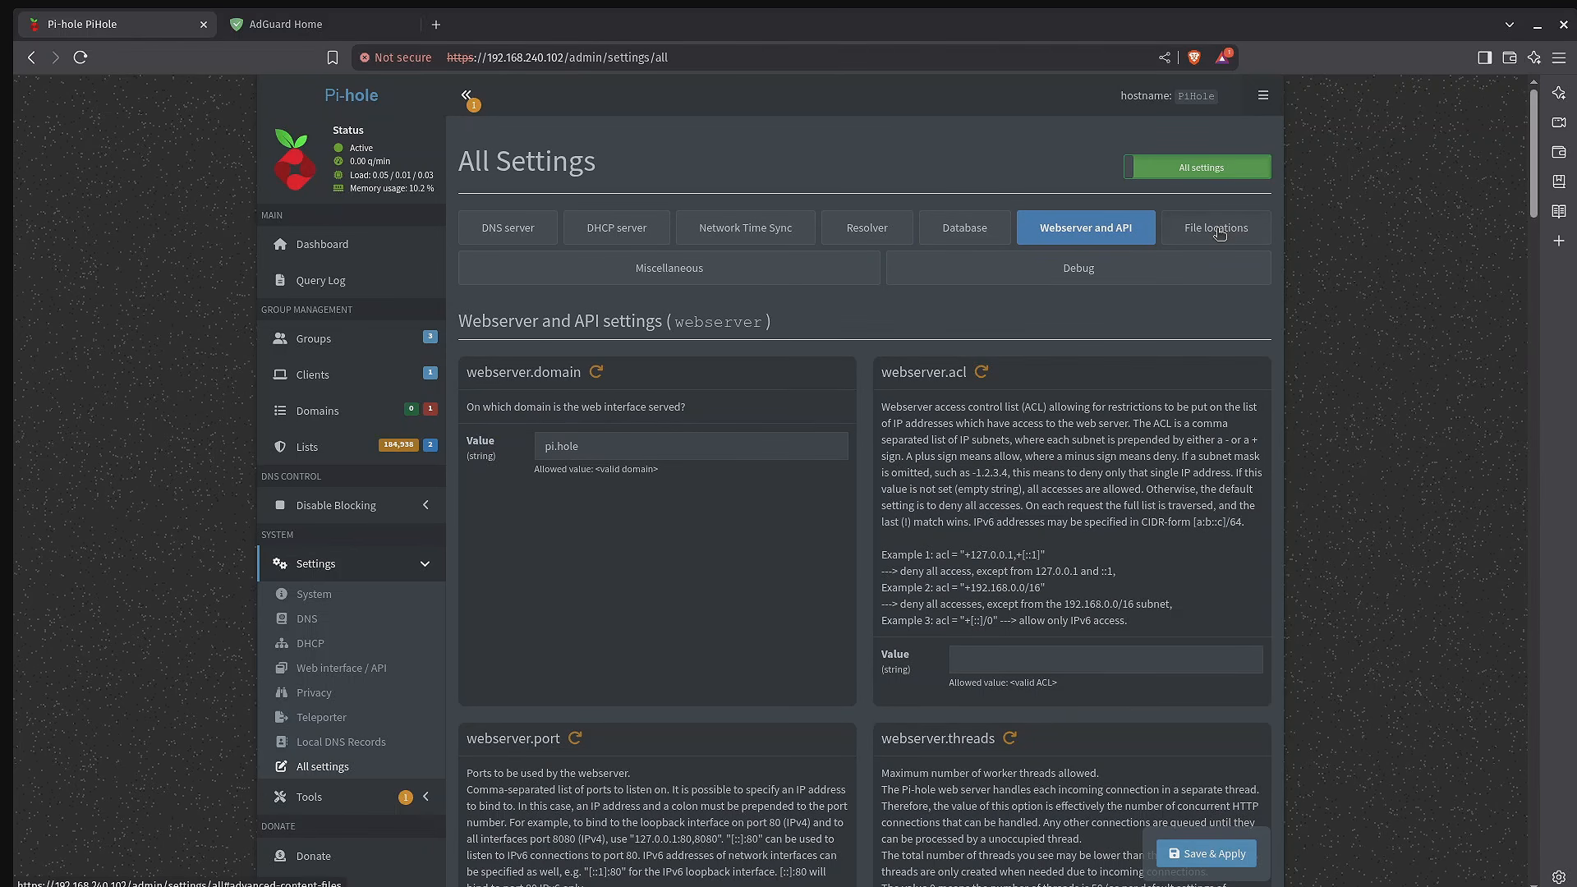
pyautogui.hotkey('ctrl', 'Tab')
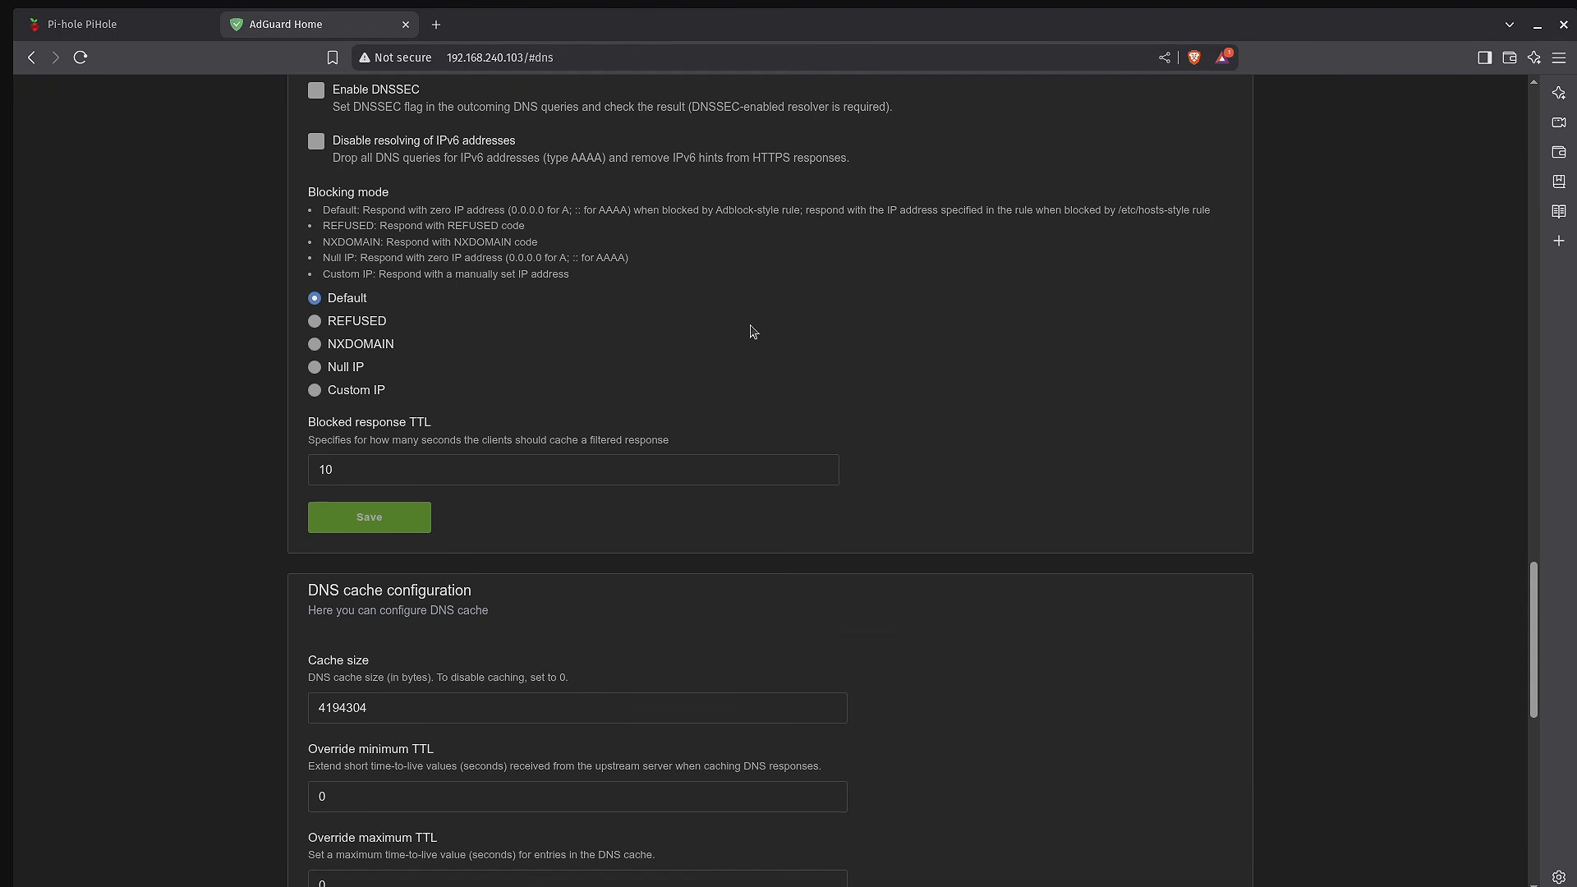
# - Scroll AdGuard Home's DNS settings back up to the Quad9 upstream, then return to Pi-hole's All Settings page
pyautogui.scroll(-7, 753, 331)
pyautogui.scroll(4, 753, 331)
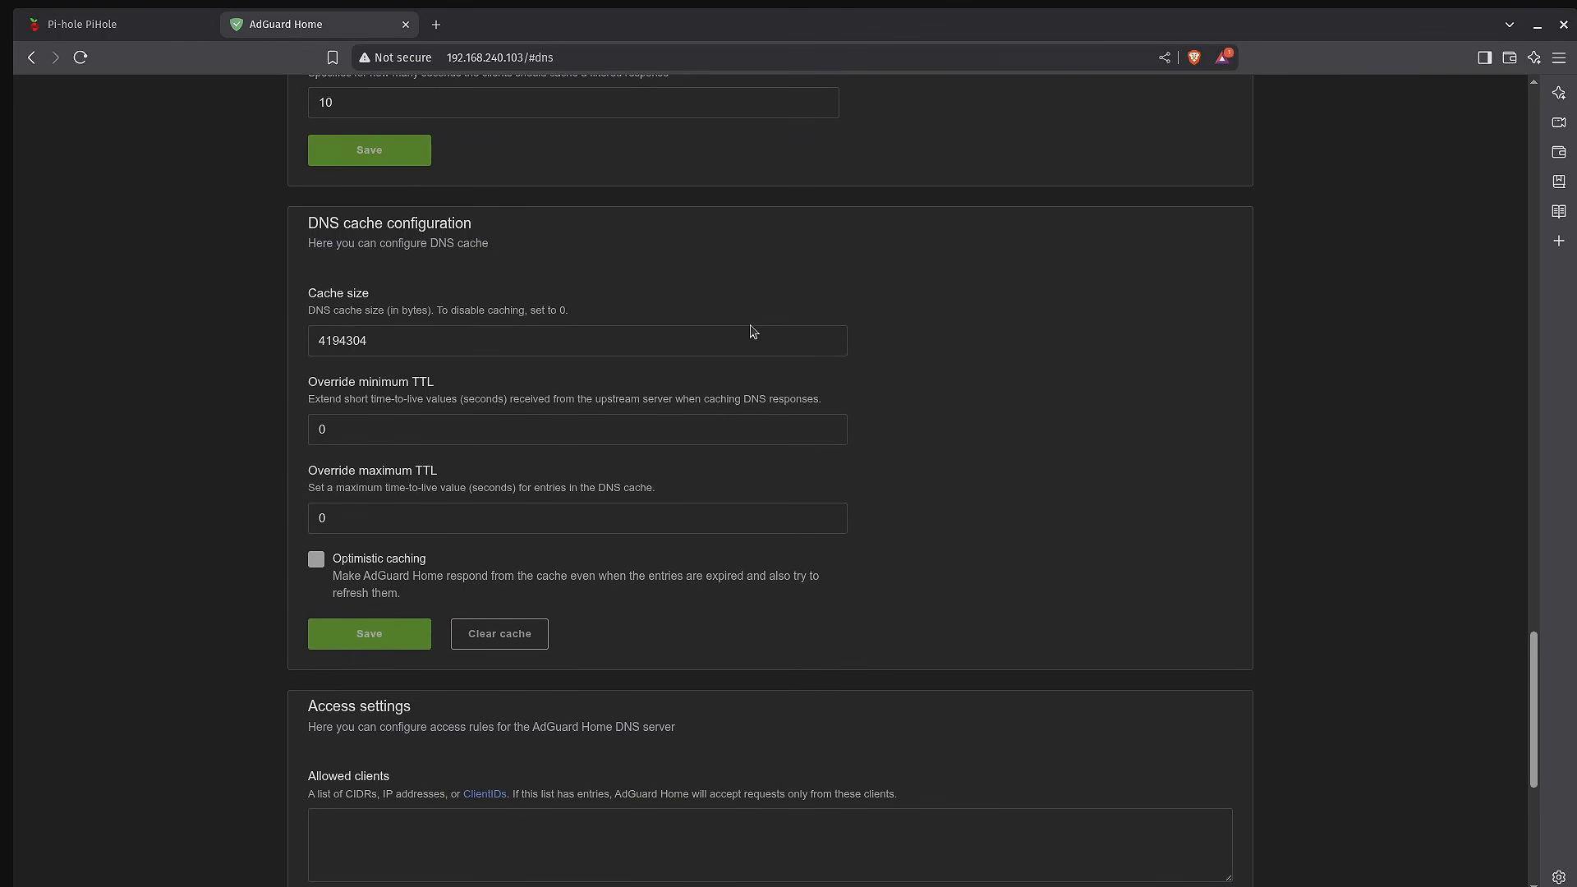
pyautogui.scroll(-6, 753, 330)
pyautogui.scroll(15, 753, 331)
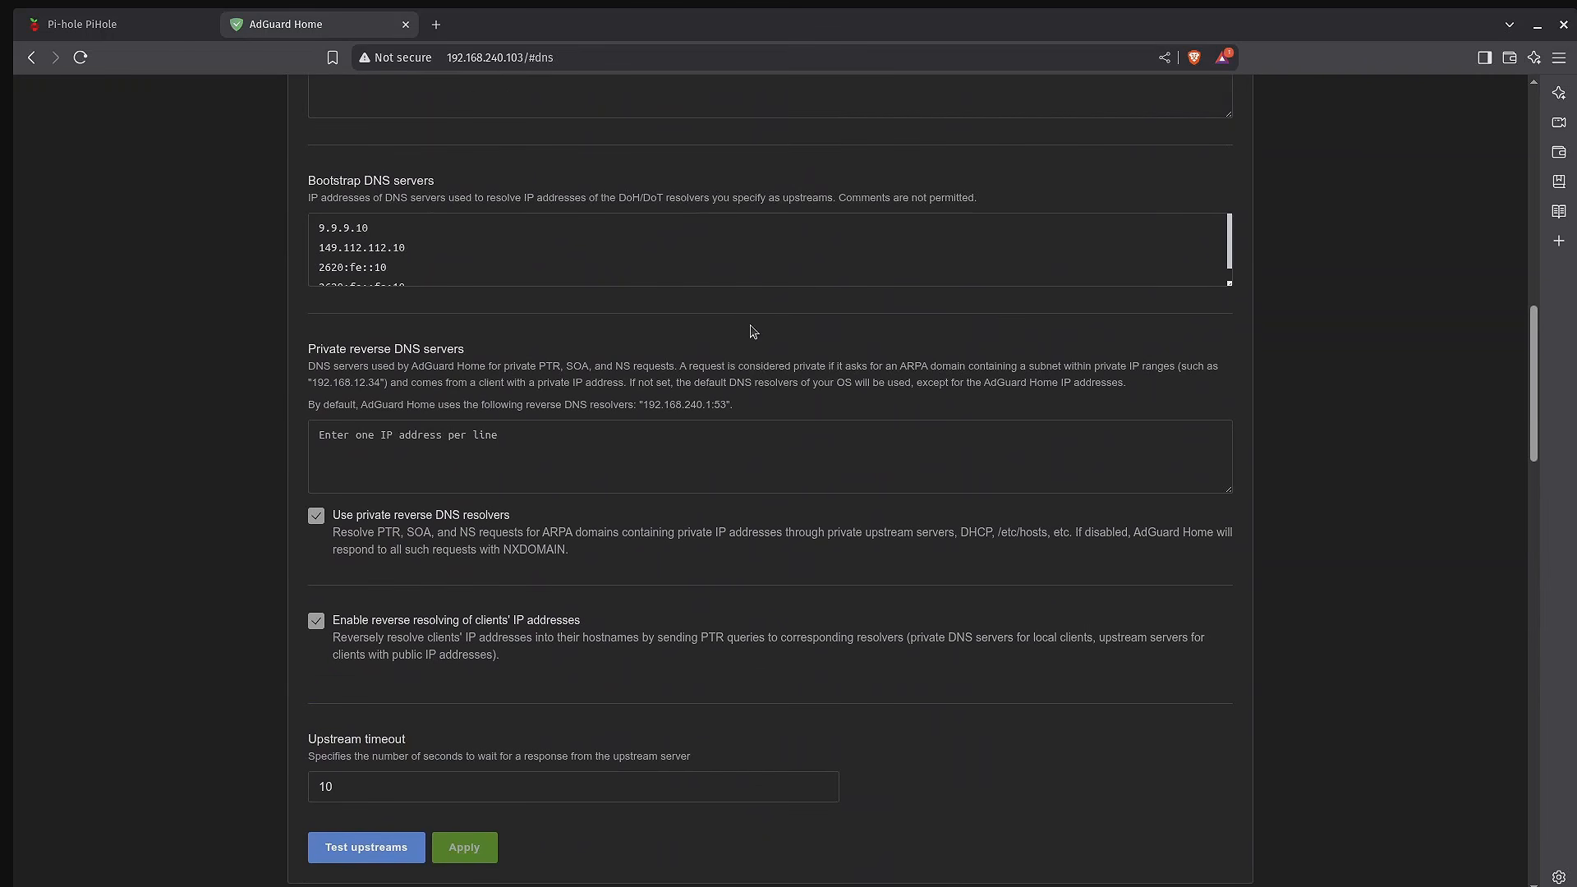
pyautogui.scroll(10, 753, 331)
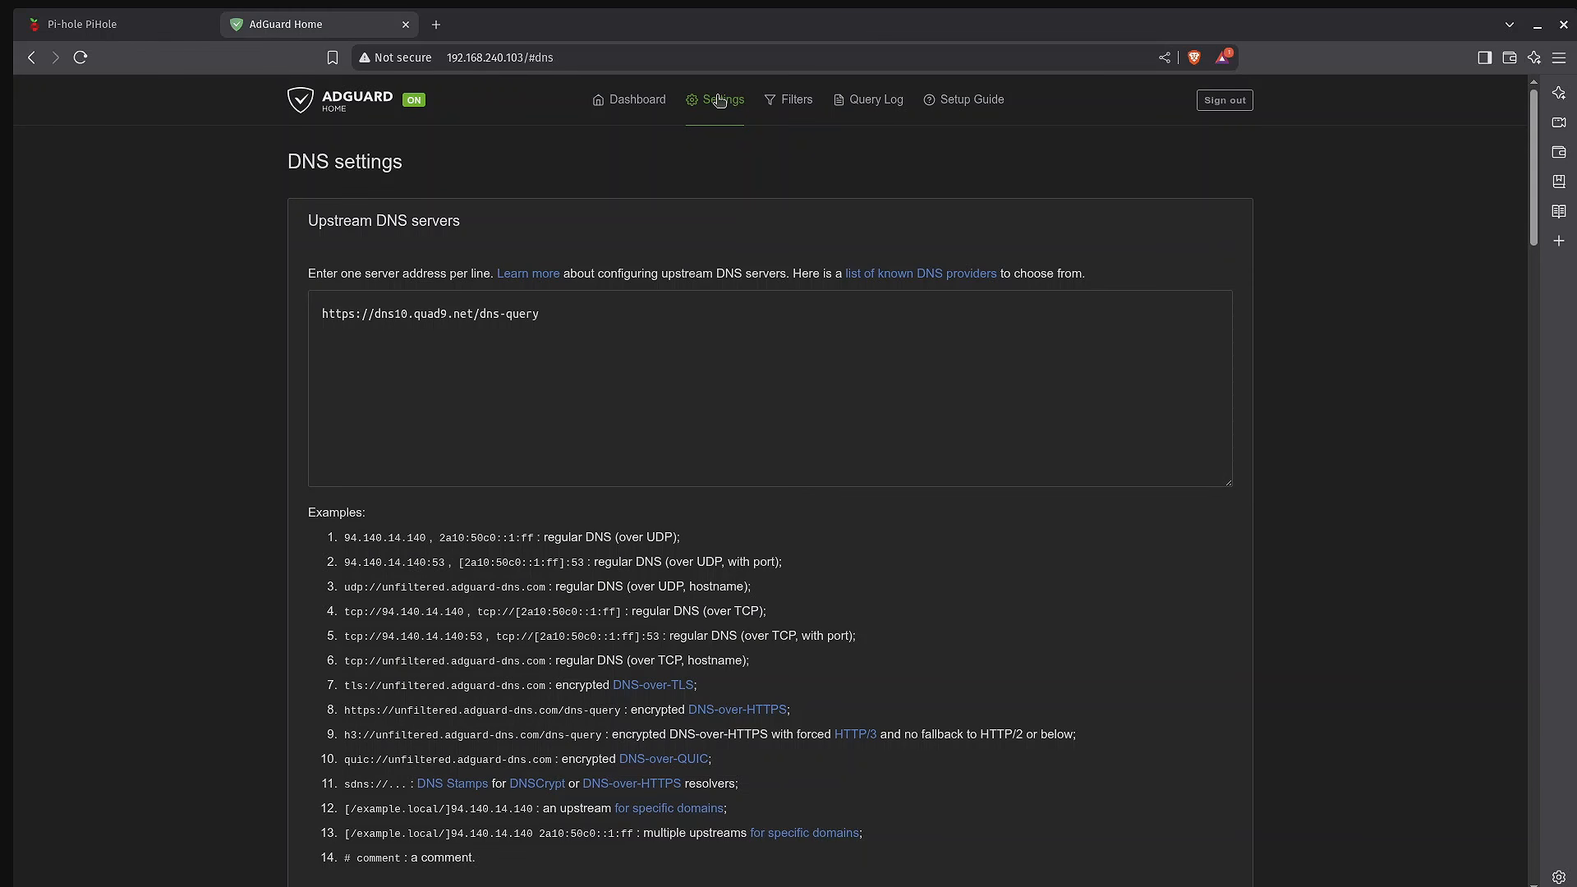
pyautogui.click(116, 29)
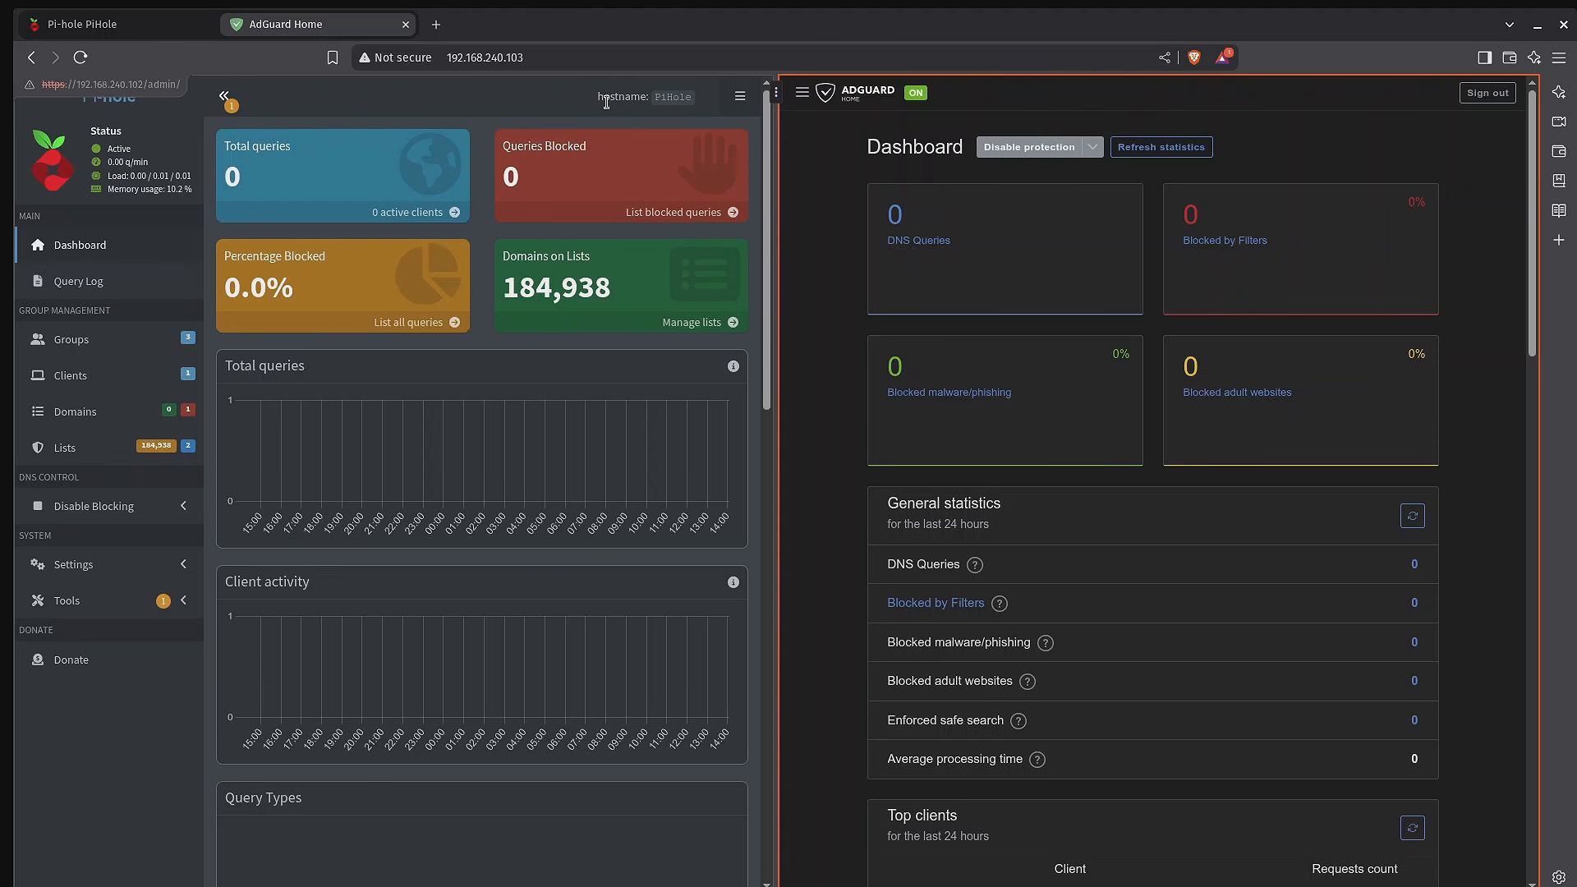
pyautogui.click(510, 100)
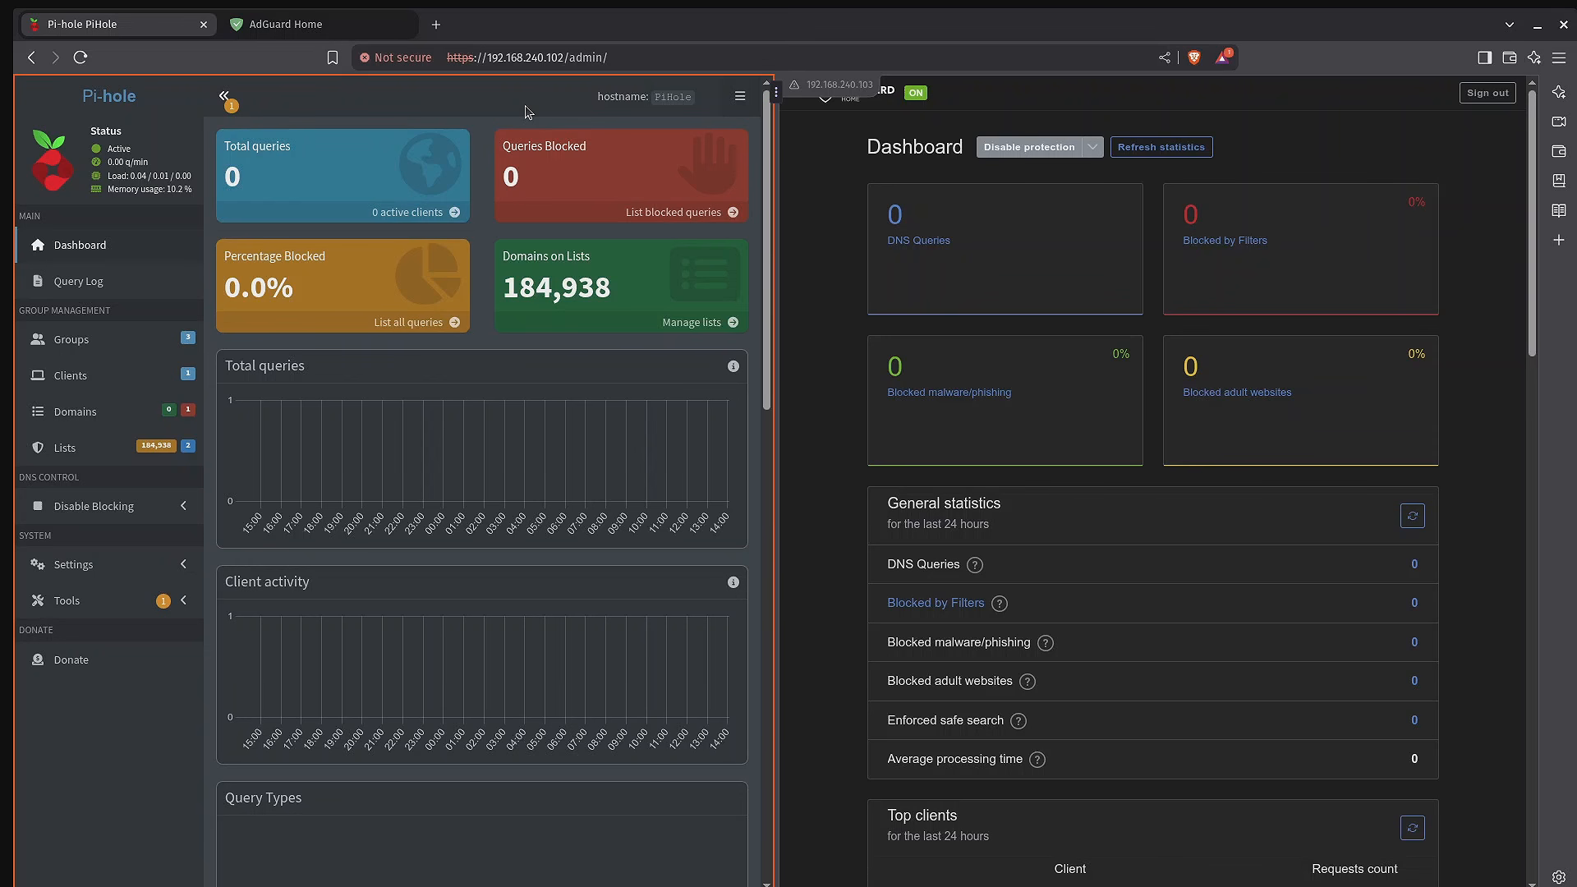
pyautogui.click(848, 177)
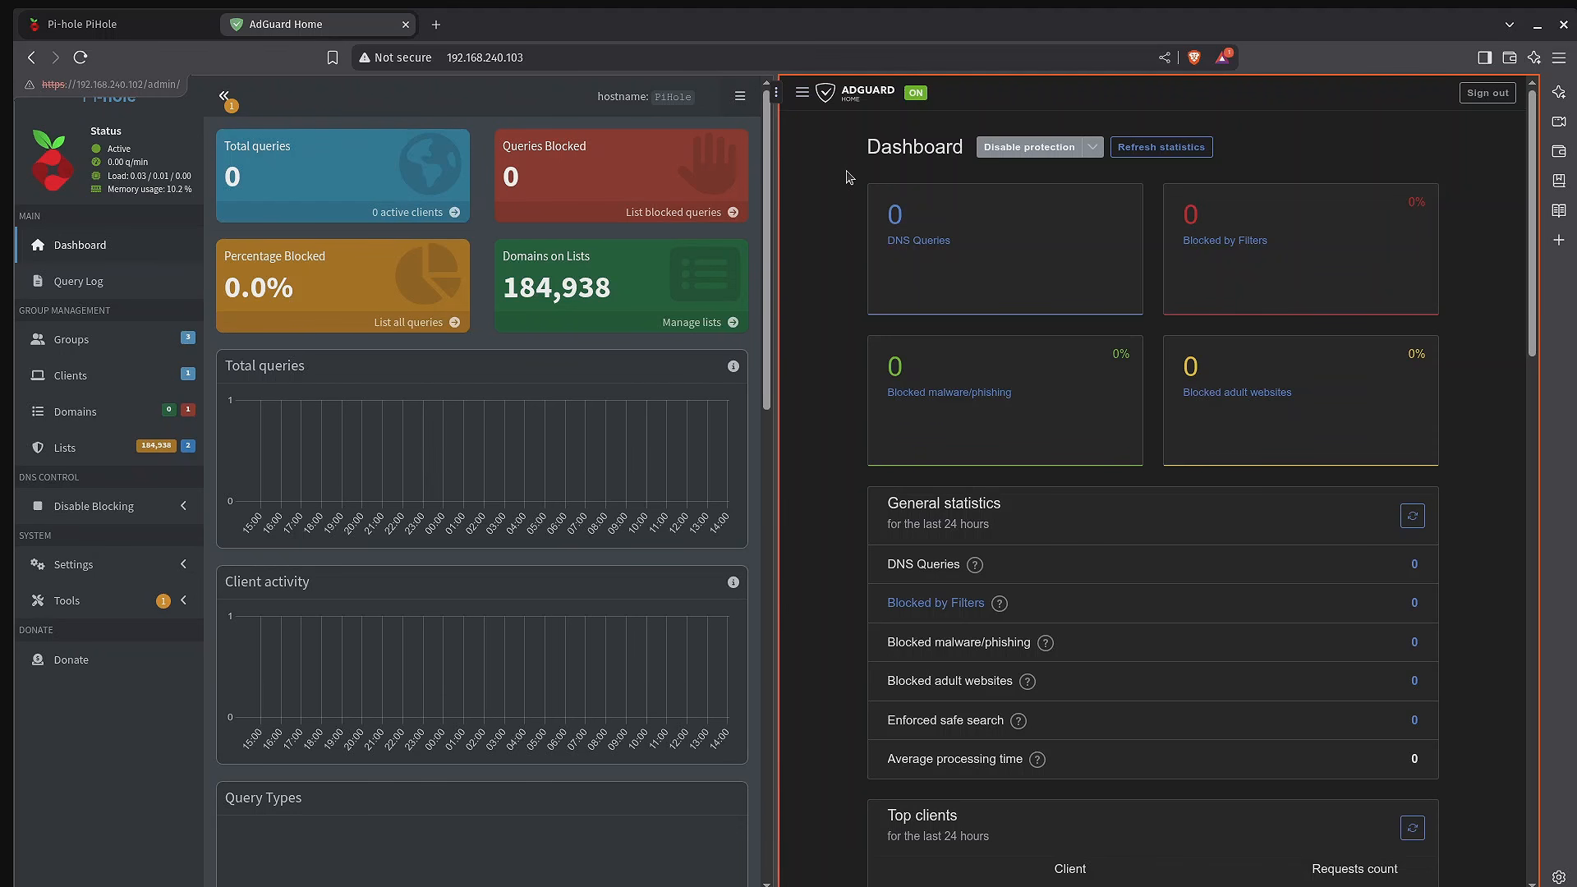
pyautogui.click(408, 110)
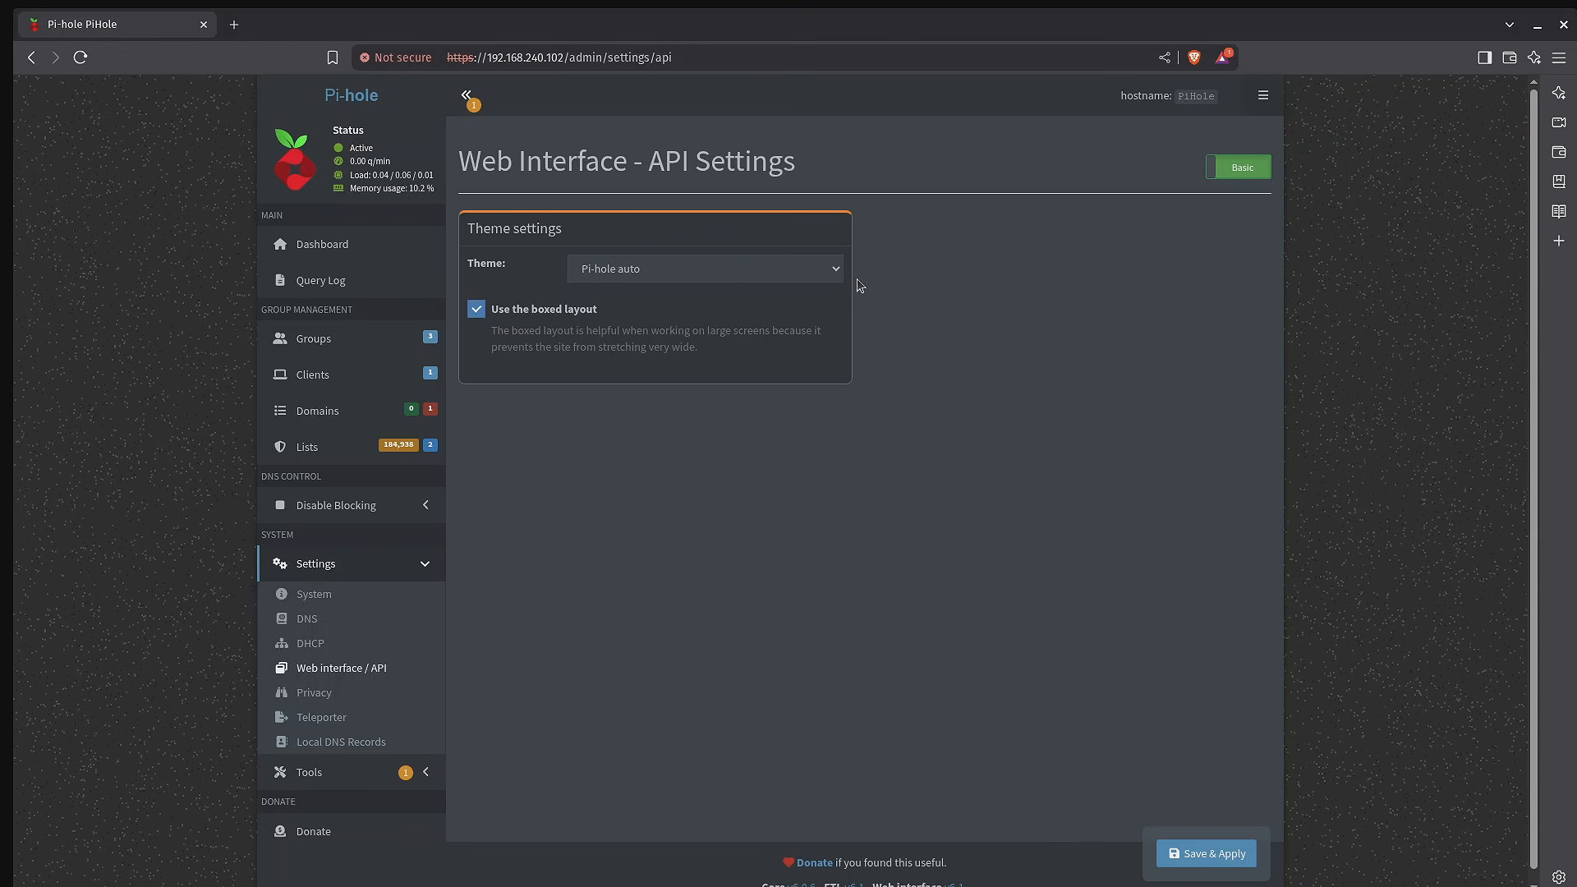
# - Open the Theme dropdown in Pi-hole's Web interface / API settings, currently Pi-hole auto
pyautogui.click(818, 273)
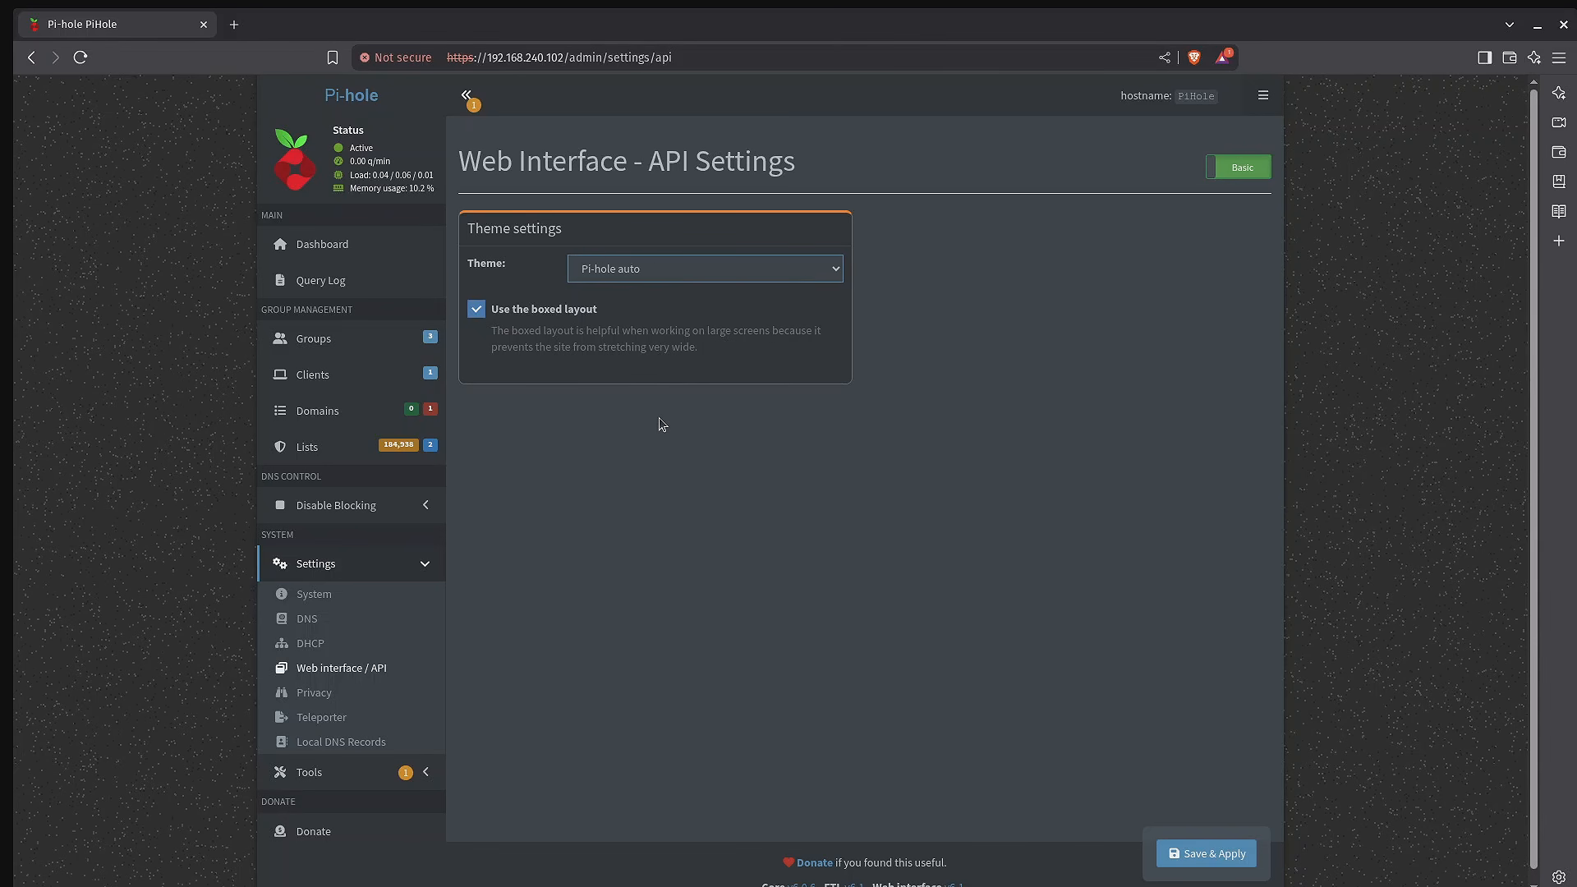